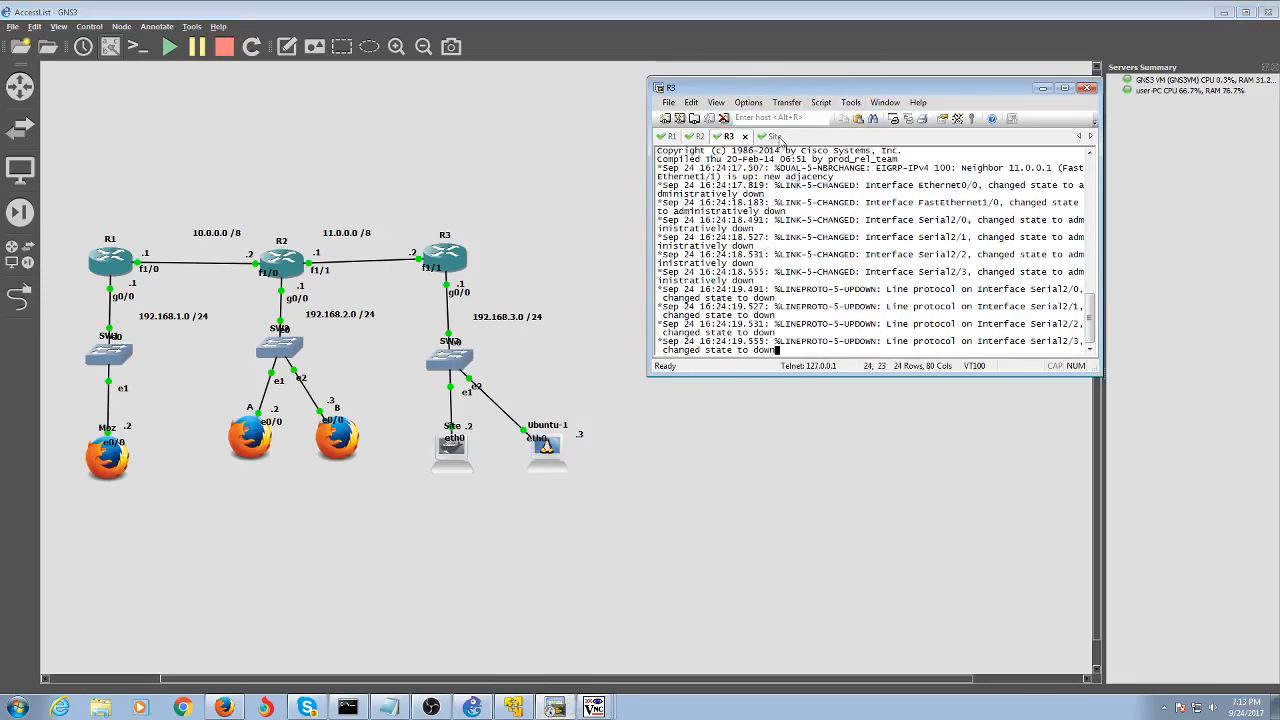
On R1, show the 'sh ip int br' interface summary and the 'sh host' static host table
{"action": "left_click", "coordinate": [662, 142]}
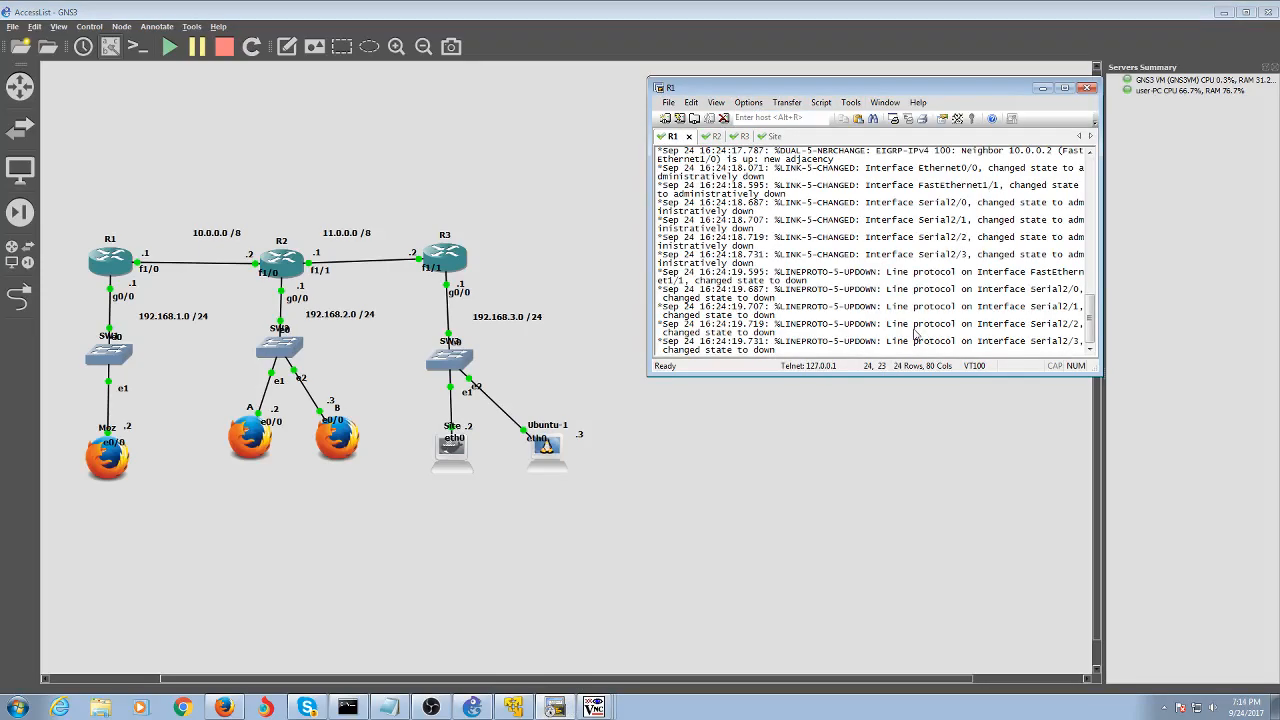
{"action": "key", "text": "Return"}
{"action": "key", "text": "Return"}
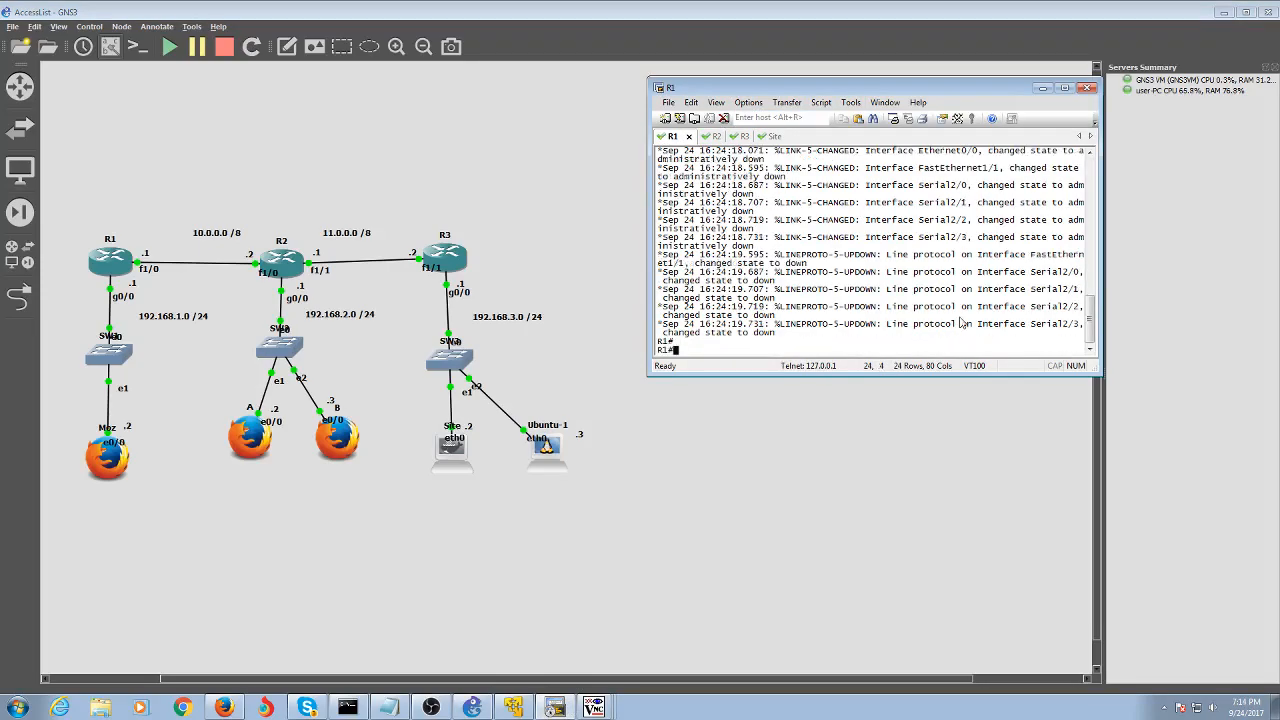
{"action": "type", "text": "sh ip int br"}
{"action": "key", "text": "Return"}
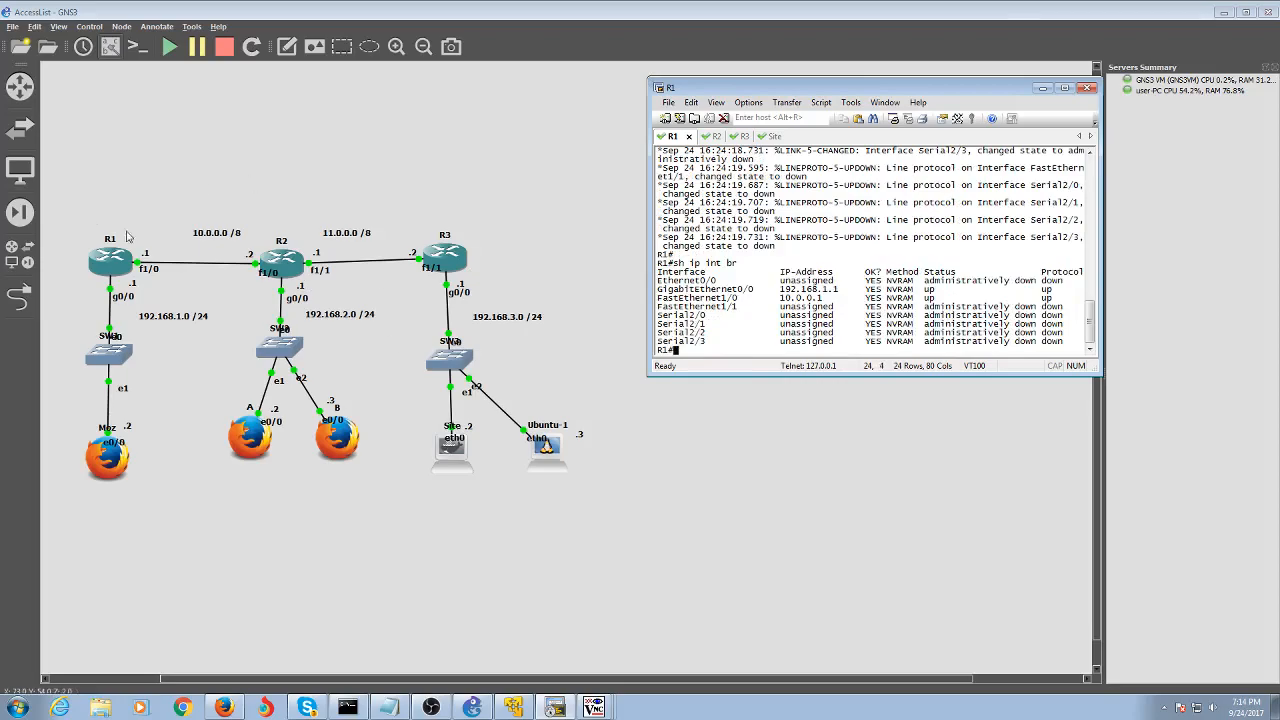
{"action": "type", "text": "sh host"}
{"action": "key", "text": "Return"}
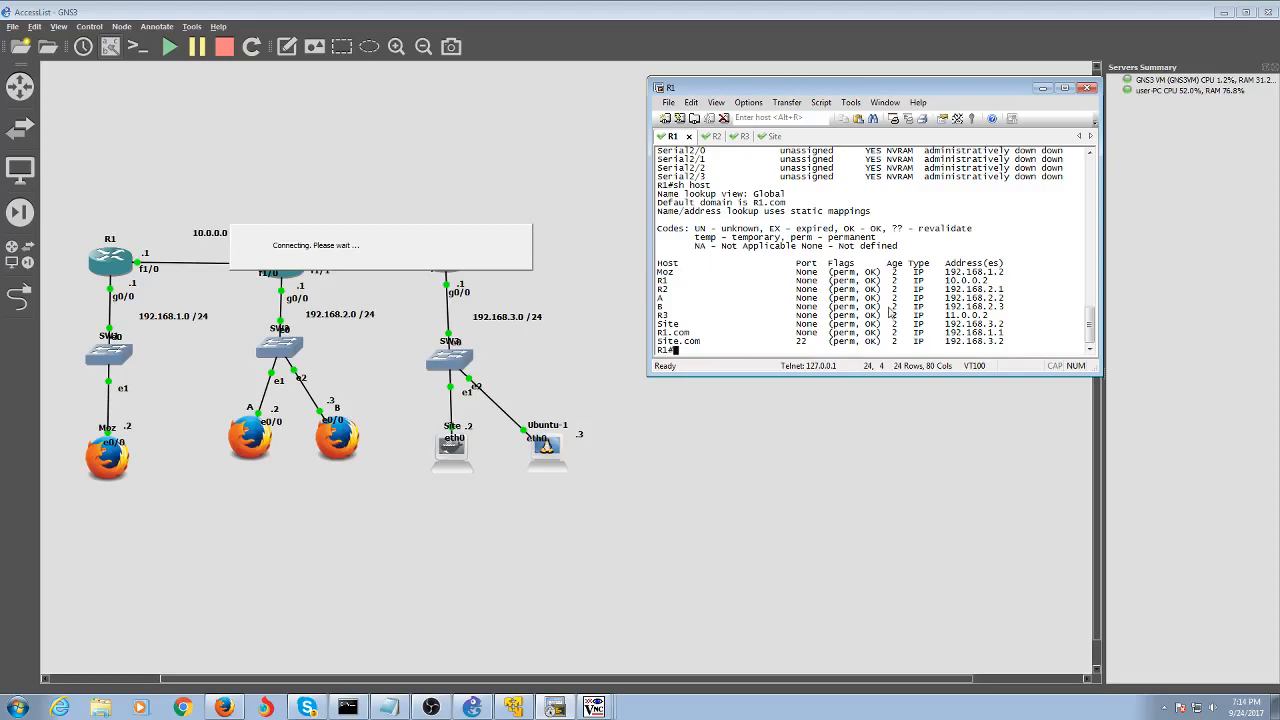
Show R2's host table, with default domain R2.com and name server 192.168.2.1
{"action": "left_click", "coordinate": [706, 137]}
{"action": "key", "text": "Return"}
{"action": "key", "text": "Return"}
{"action": "key", "text": "Return"}
{"action": "key", "text": "Return"}
{"action": "key", "text": "Return"}
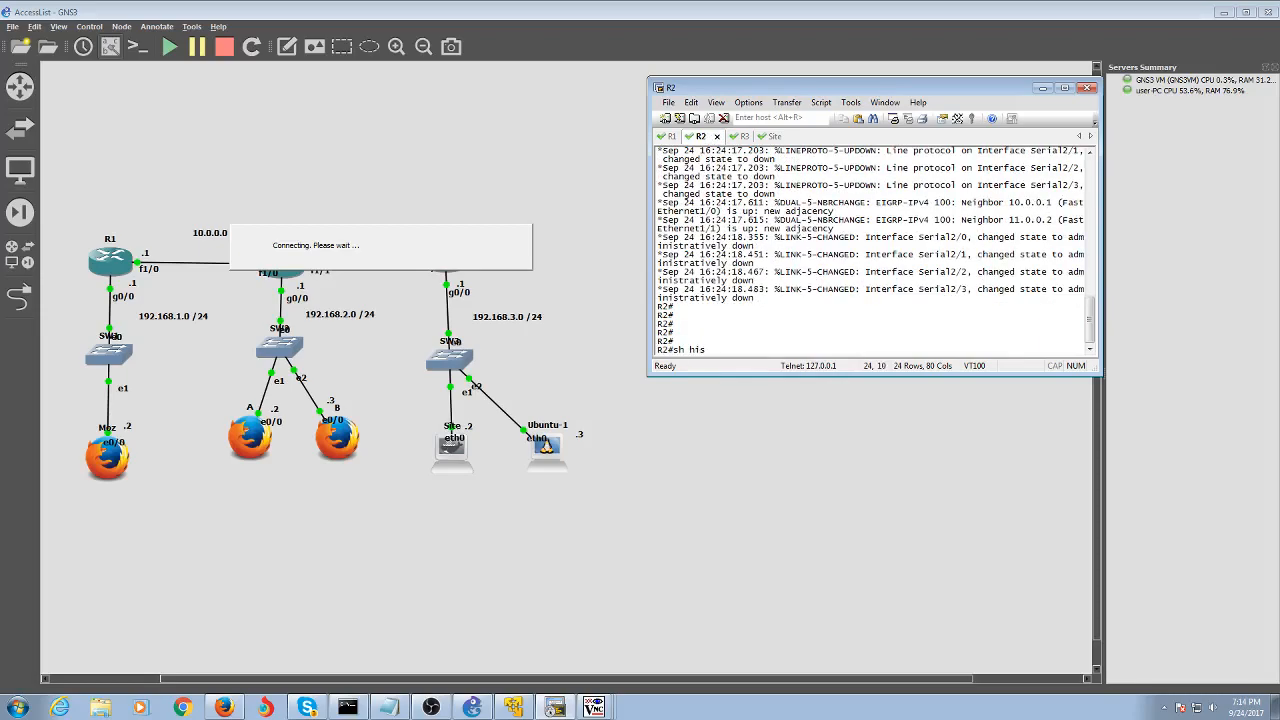
{"action": "type", "text": "ost"}
{"action": "key", "text": "Return"}
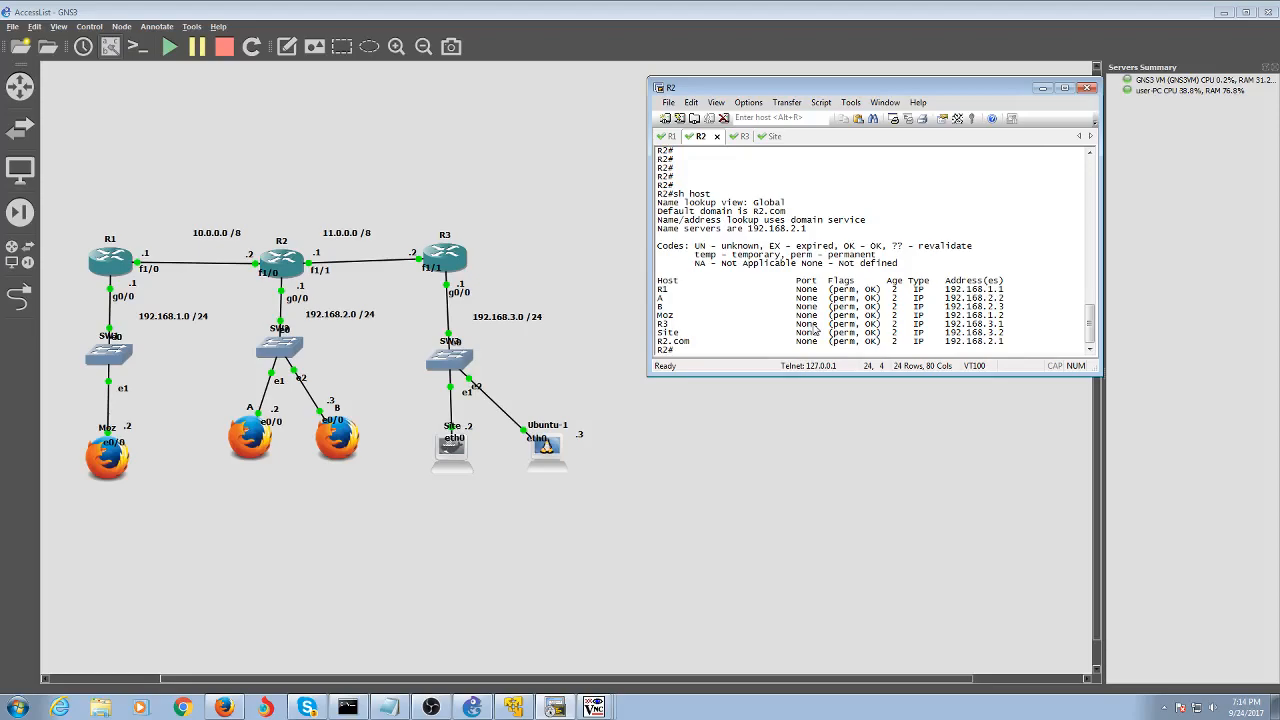
From R2's global configuration mode, ping R1 by name using 'do ping R1'
{"action": "type", "text": "conf t"}
{"action": "key", "text": "Return"}
{"action": "type", "text": "ip "}
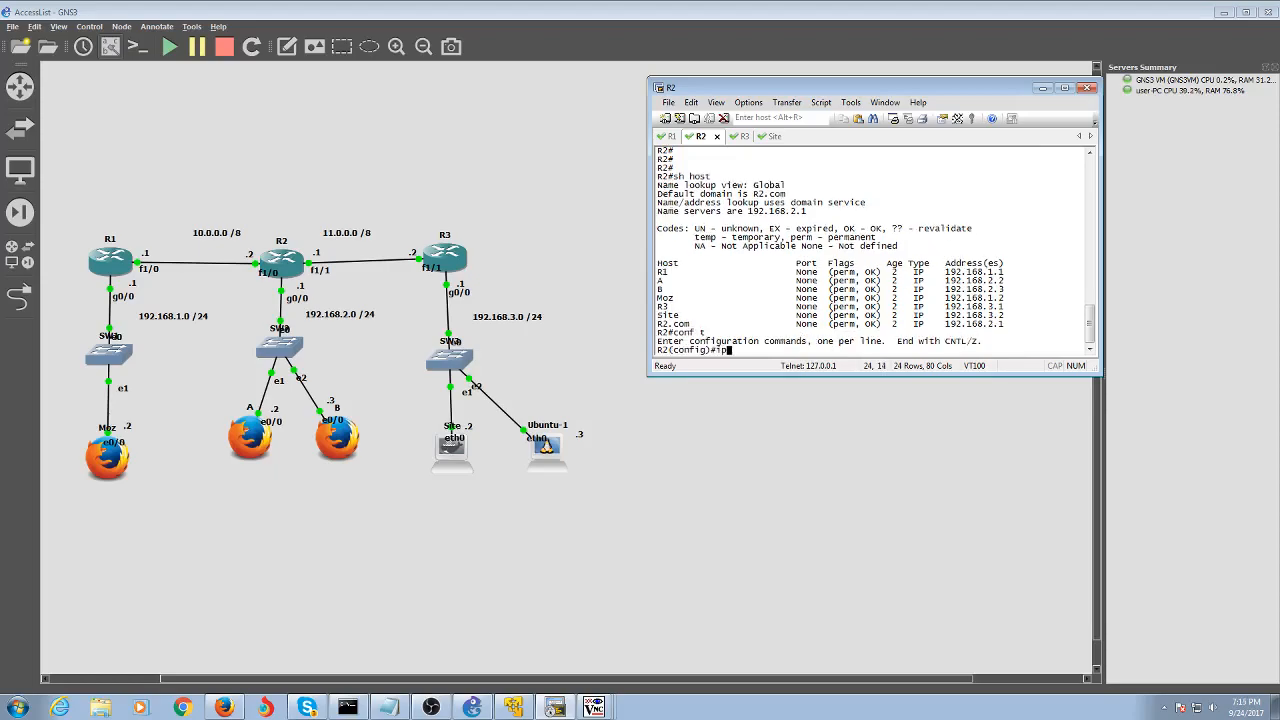
{"action": "type", "text": "dns ser"}
{"action": "key", "text": "BackSpace"}
{"action": "key", "text": "BackSpace"}
{"action": "key", "text": "BackSpace"}
{"action": "key", "text": "BackSpace"}
{"action": "key", "text": "BackSpace"}
{"action": "key", "text": "BackSpace"}
{"action": "key", "text": "BackSpace"}
{"action": "key", "text": "BackSpace"}
{"action": "key", "text": "BackSpace"}
{"action": "key", "text": "BackSpace"}
{"action": "type", "text": "ping R1"}
{"action": "key", "text": "Return"}
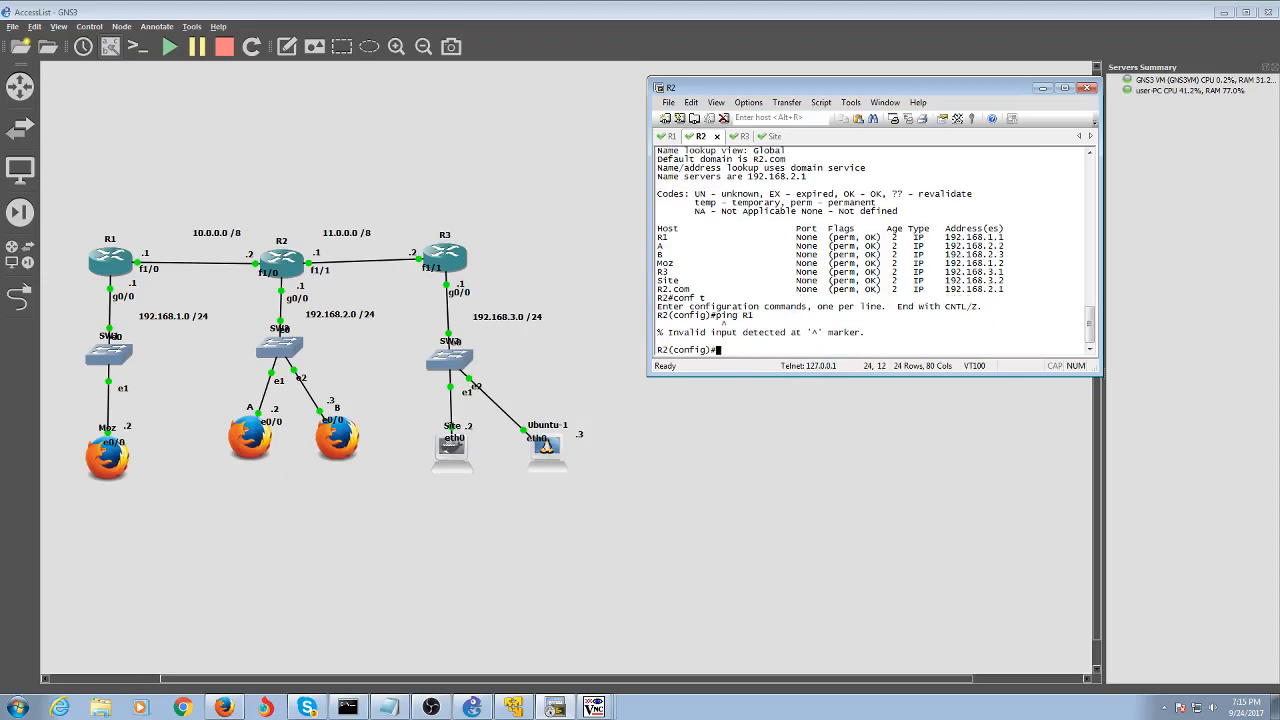
{"action": "type", "text": "do ping R1"}
{"action": "key", "text": "Return"}
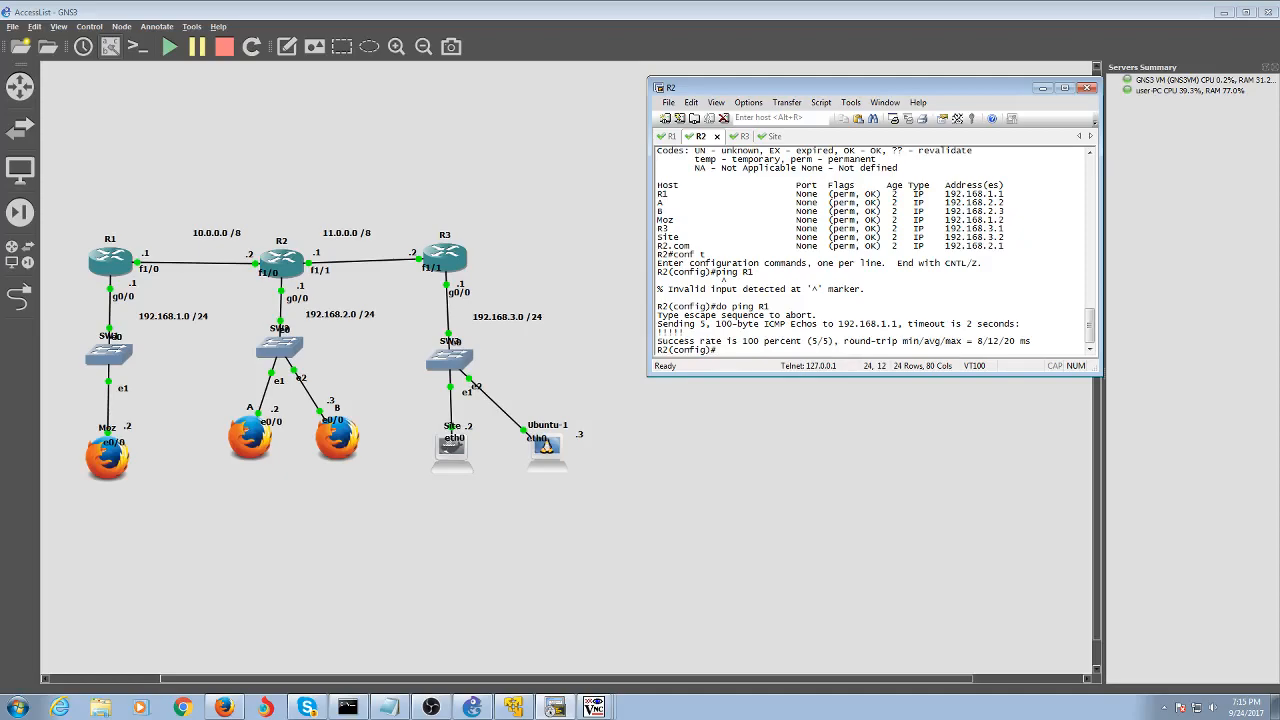
Ping R2 by host name from R1's console
{"action": "left_click", "coordinate": [667, 136]}
{"action": "type", "text": "ping R2"}
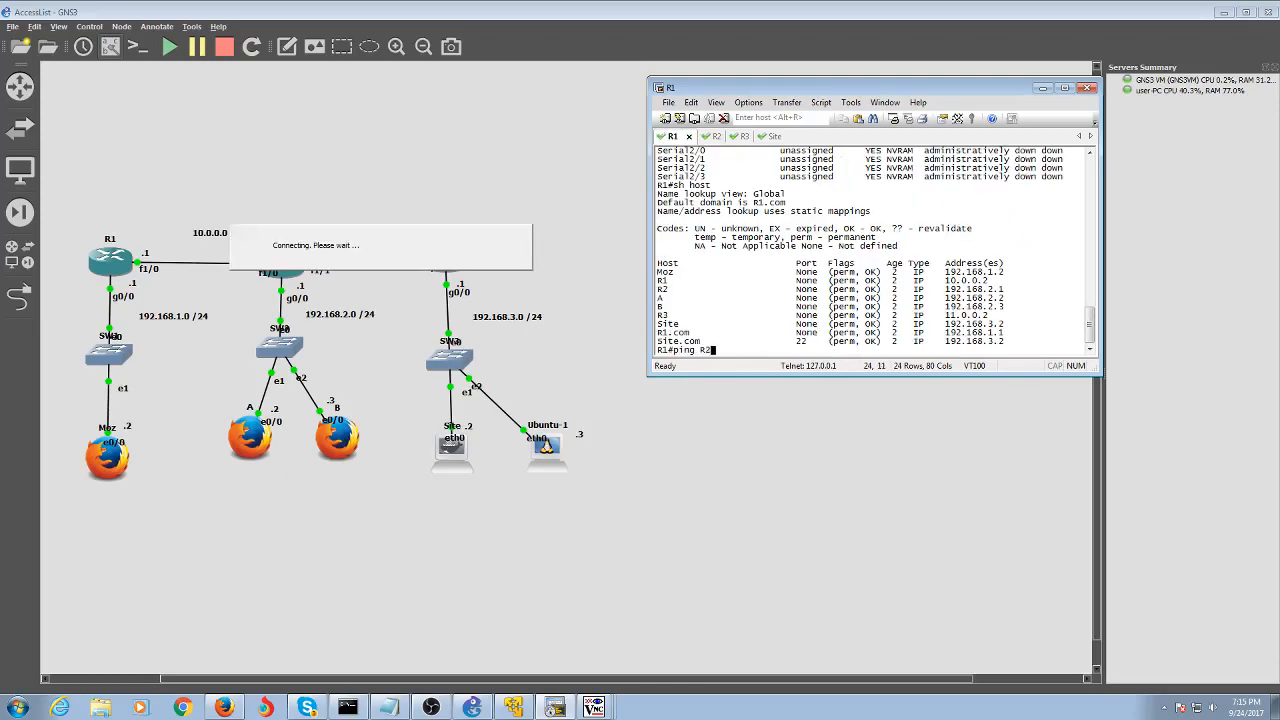
{"action": "key", "text": "Return"}
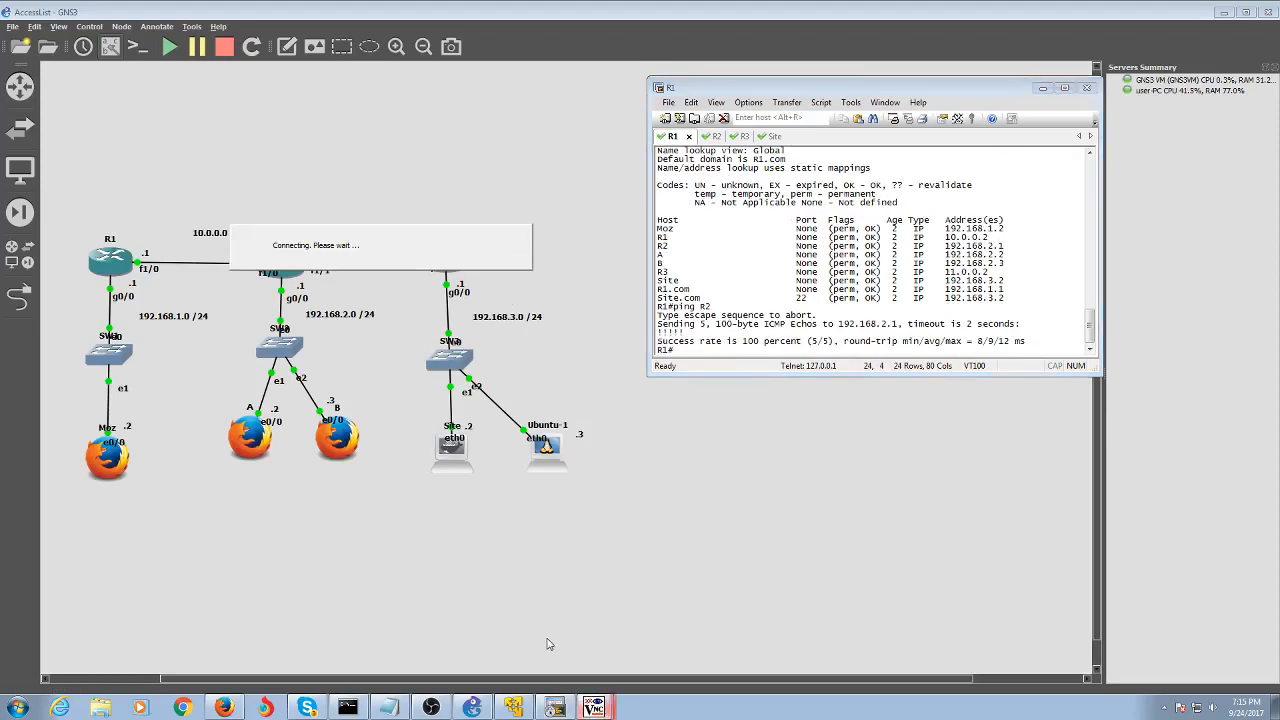
{"action": "left_click", "coordinate": [438, 712]}
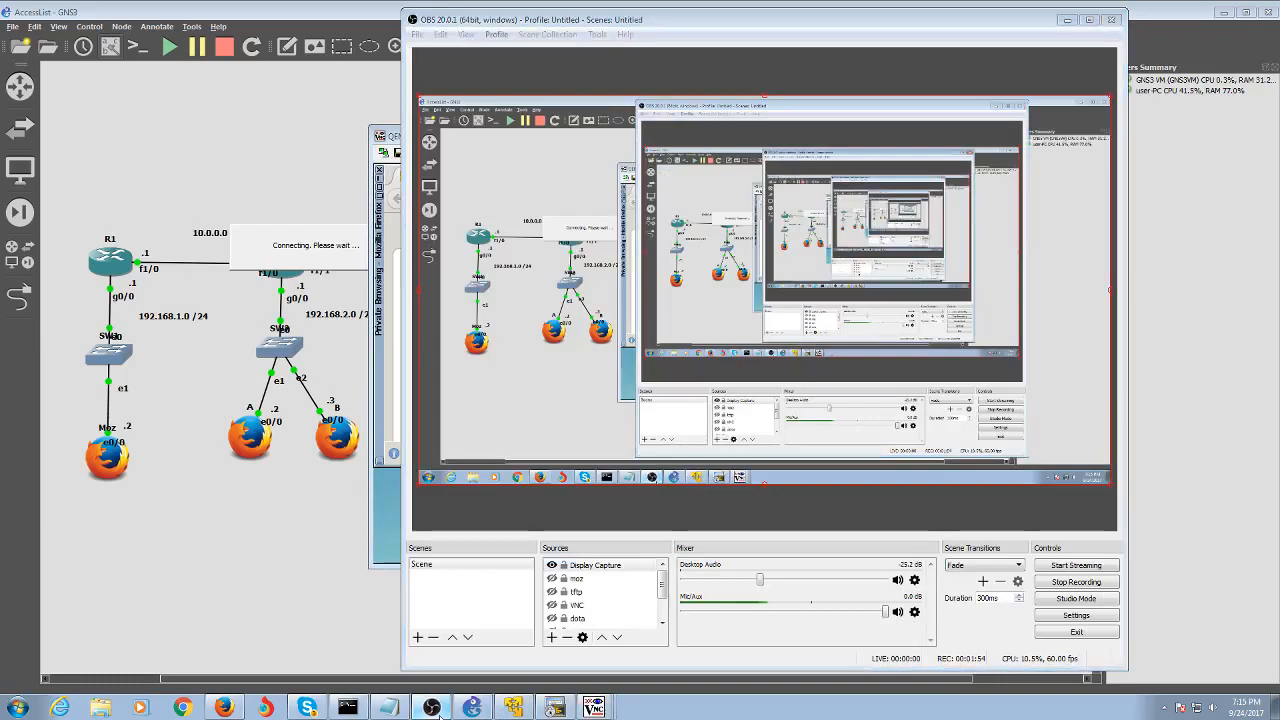
{"action": "left_click", "coordinate": [432, 710]}
{"action": "left_click", "coordinate": [718, 544]}
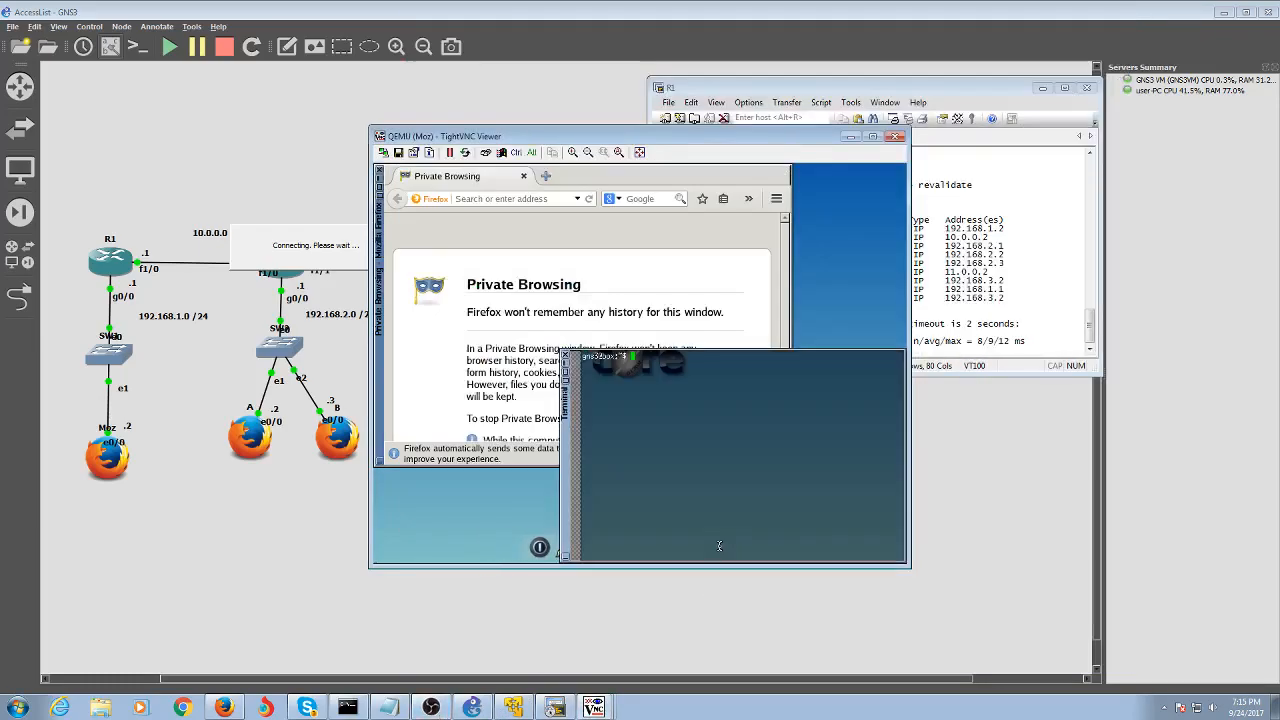
{"action": "type", "text": "ping R1"}
{"action": "key", "text": "Return"}
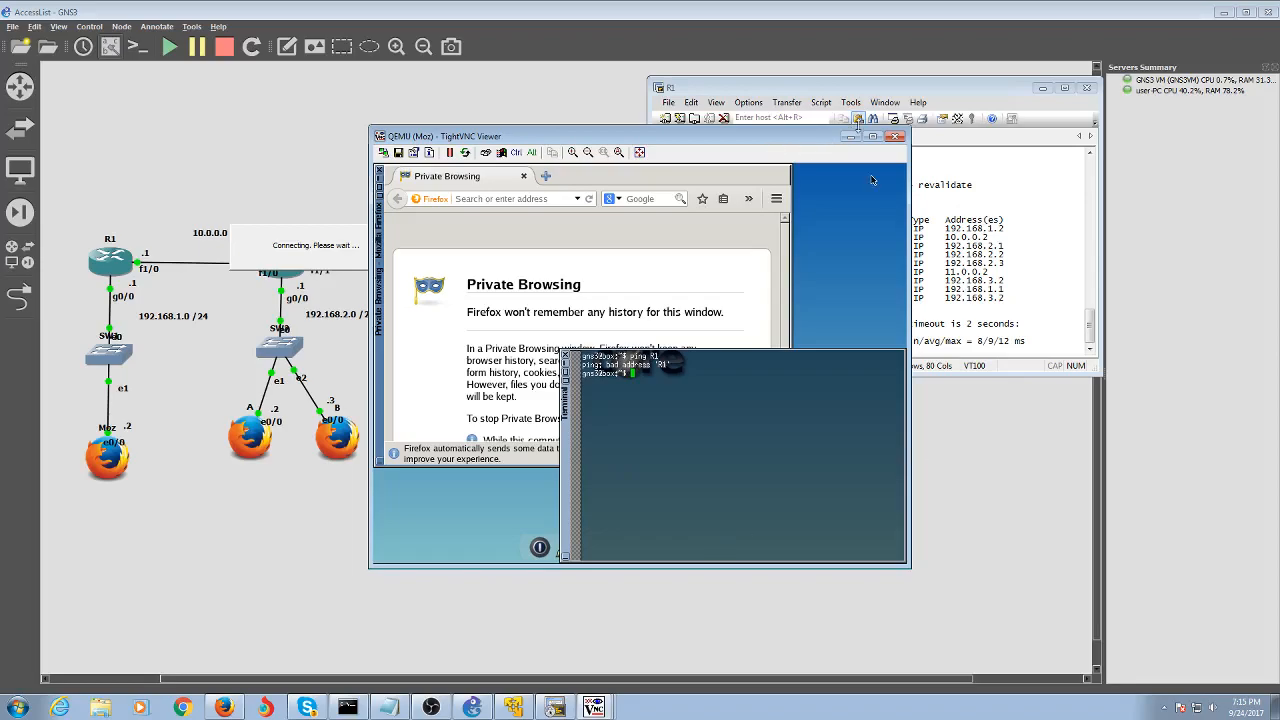
{"action": "left_click", "coordinate": [850, 136]}
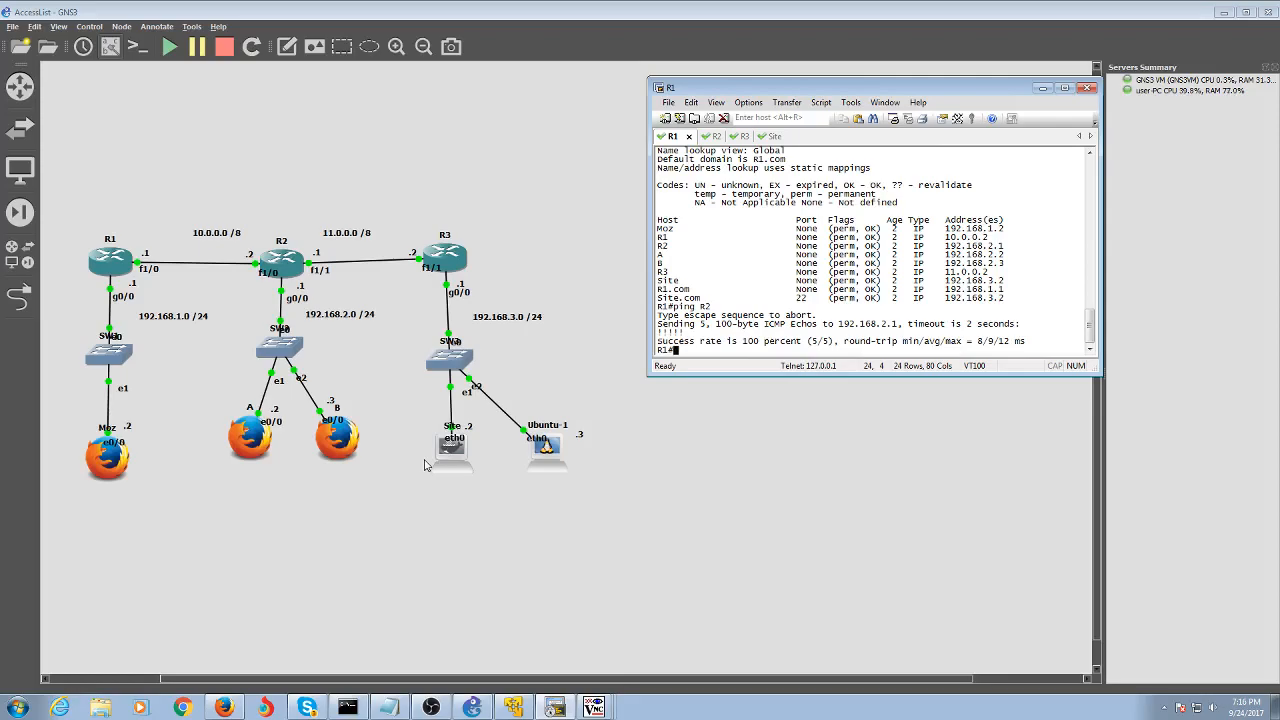
{"action": "left_click", "coordinate": [566, 706]}
{"action": "left_click", "coordinate": [566, 706]}
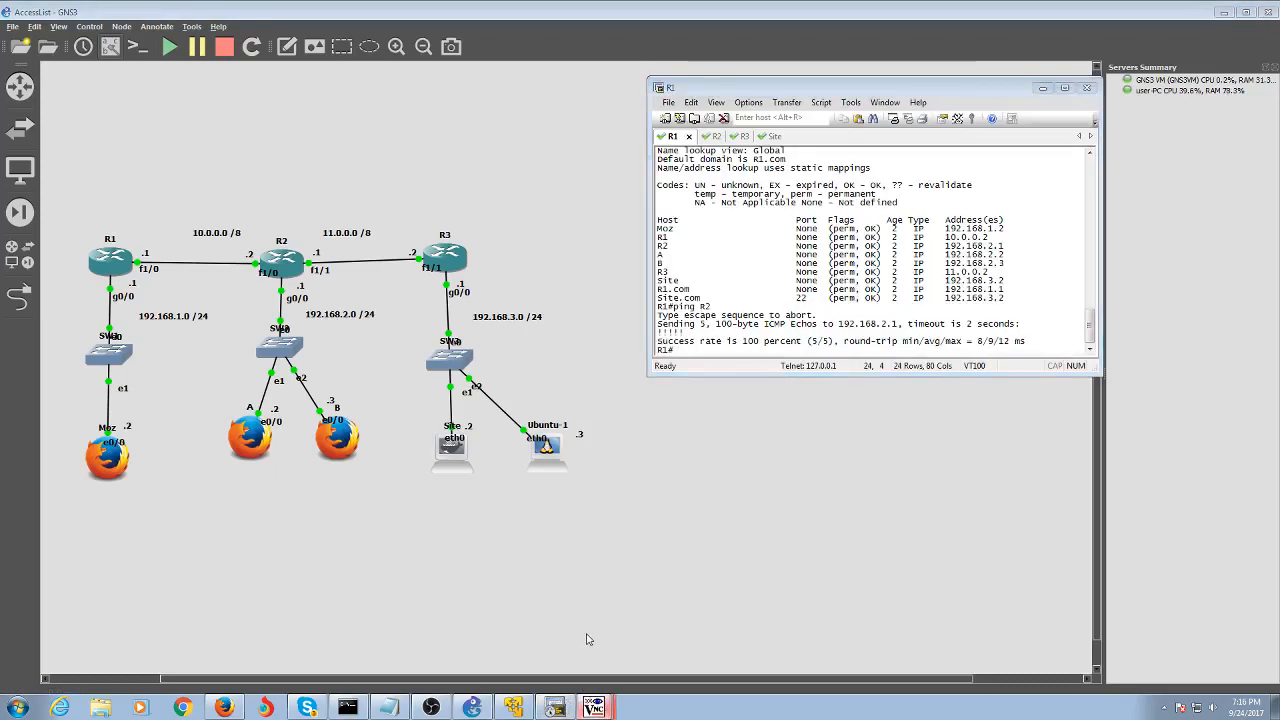
{"action": "left_click", "coordinate": [594, 707]}
{"action": "type", "text": "192.16"}
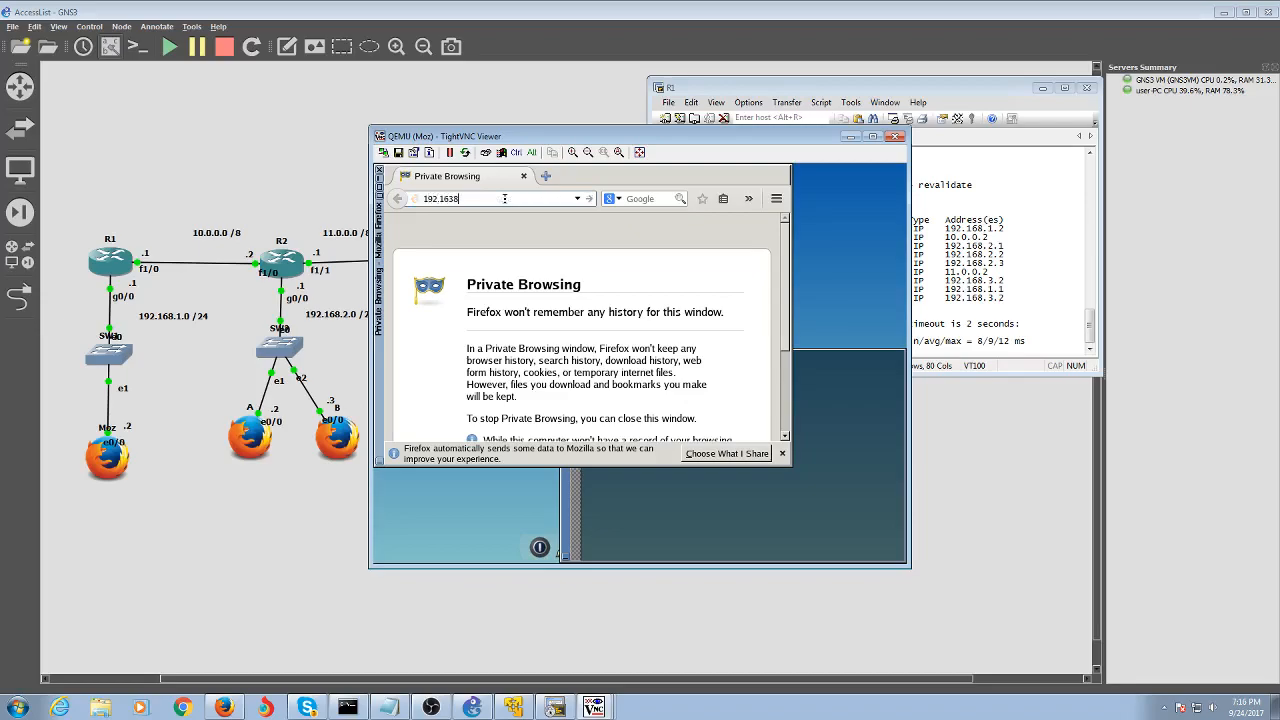
{"action": "type", "text": "8.3.2"}
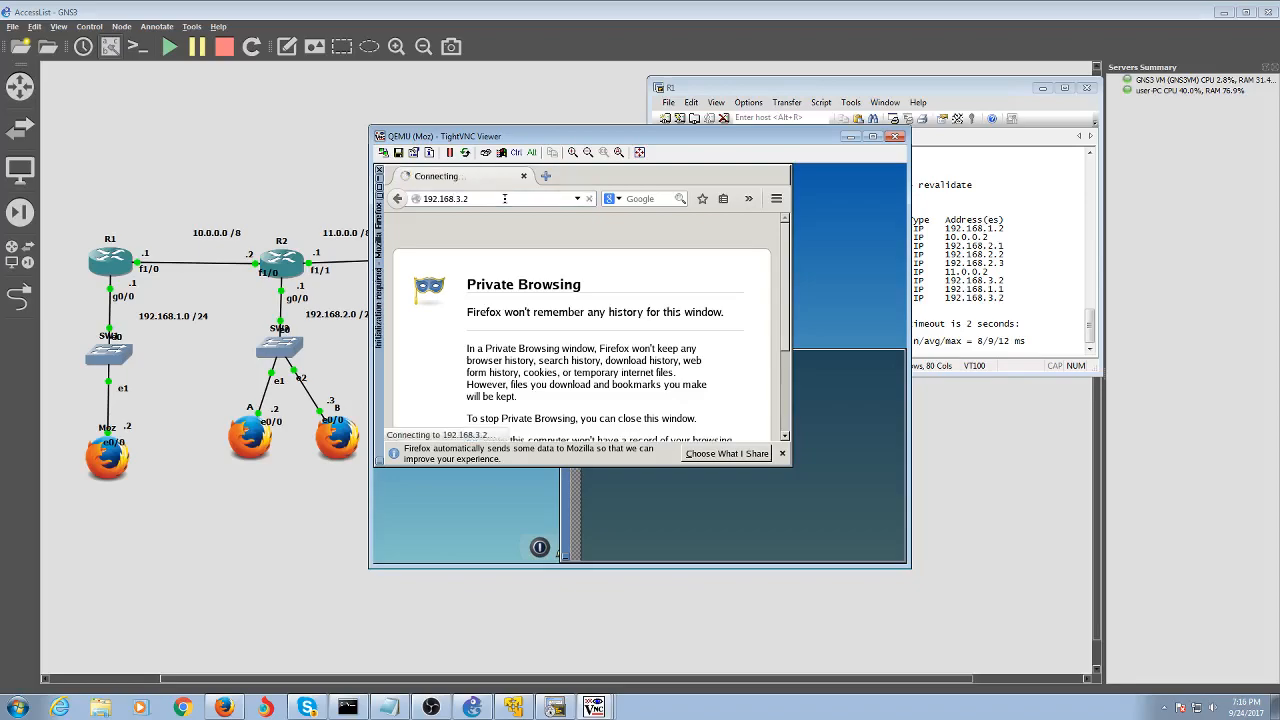
{"action": "key", "text": "Return"}
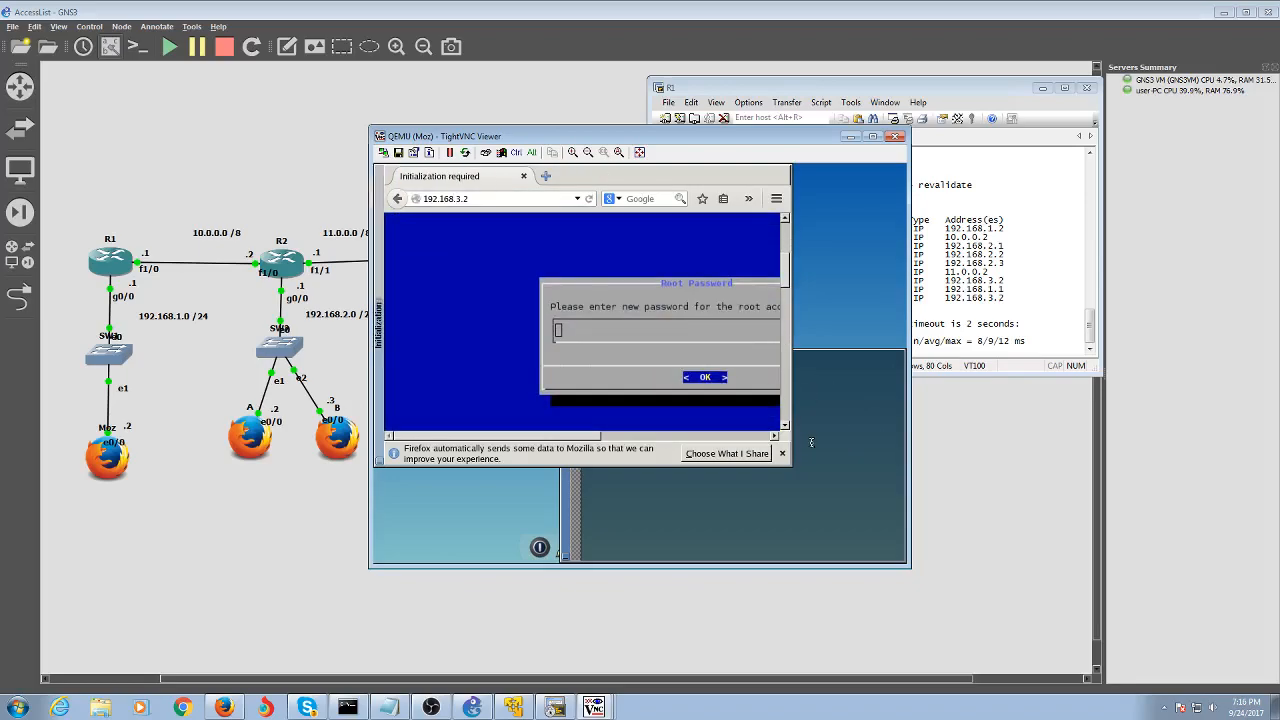
{"action": "left_click", "coordinate": [811, 442]}
{"action": "type", "text": "ping"}
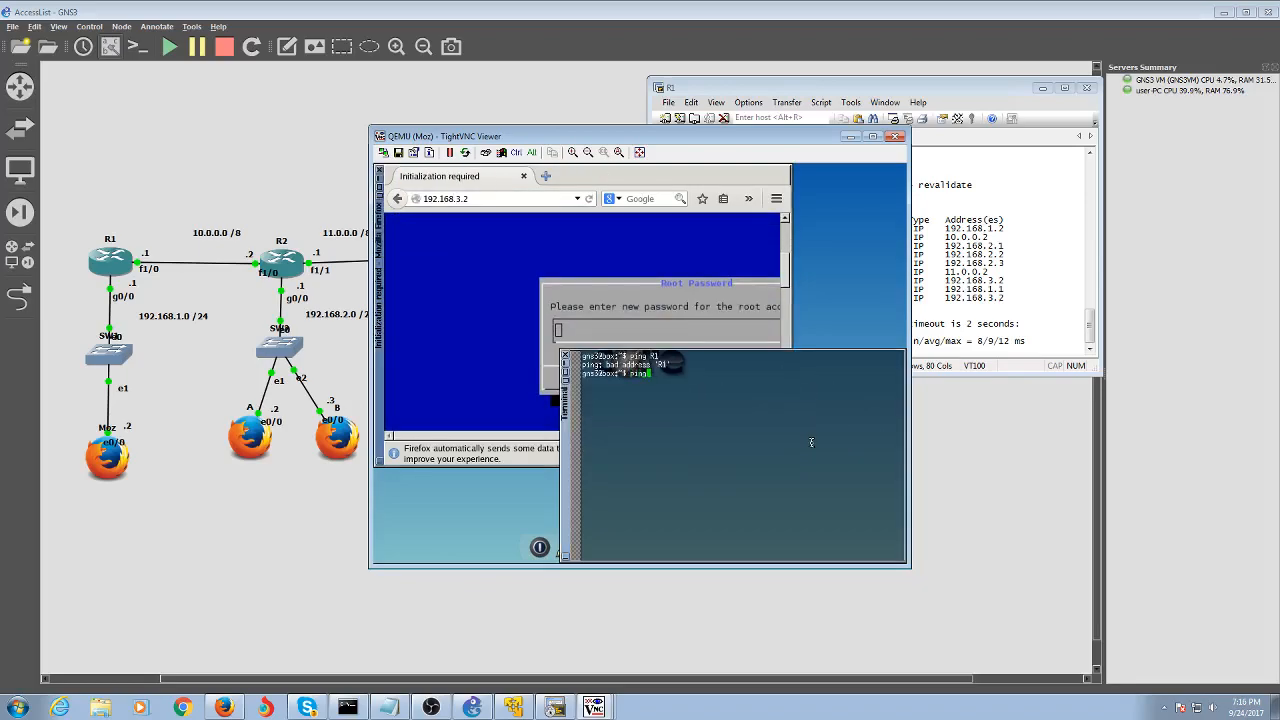
{"action": "type", "text": " 192.168.3.2"}
{"action": "key", "text": "Return"}
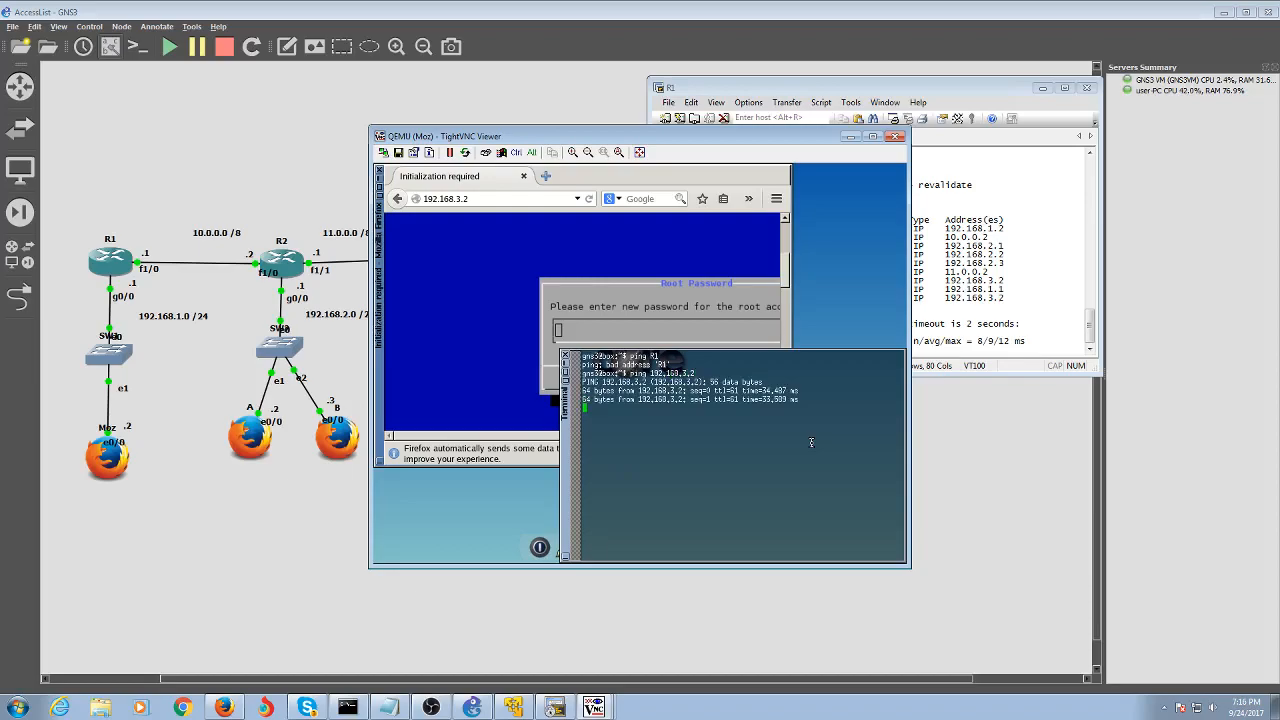
{"action": "key", "text": "ctrl+c"}
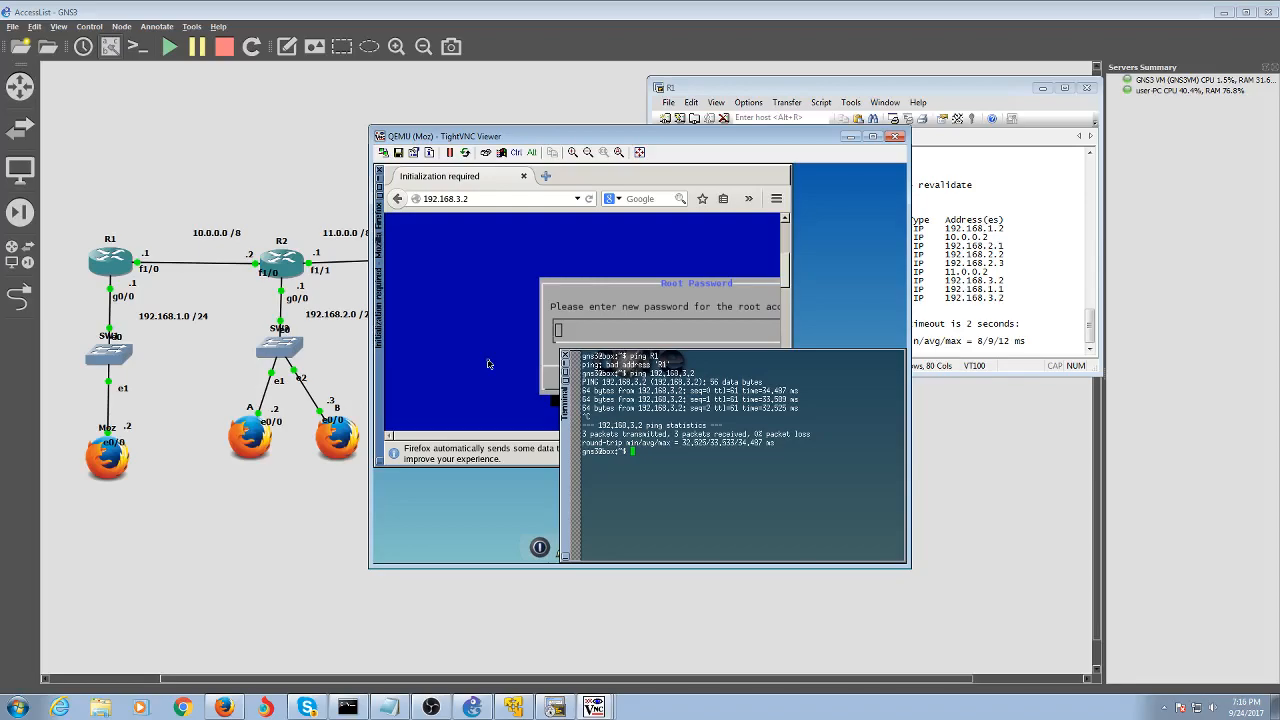
{"action": "left_click", "coordinate": [850, 137]}
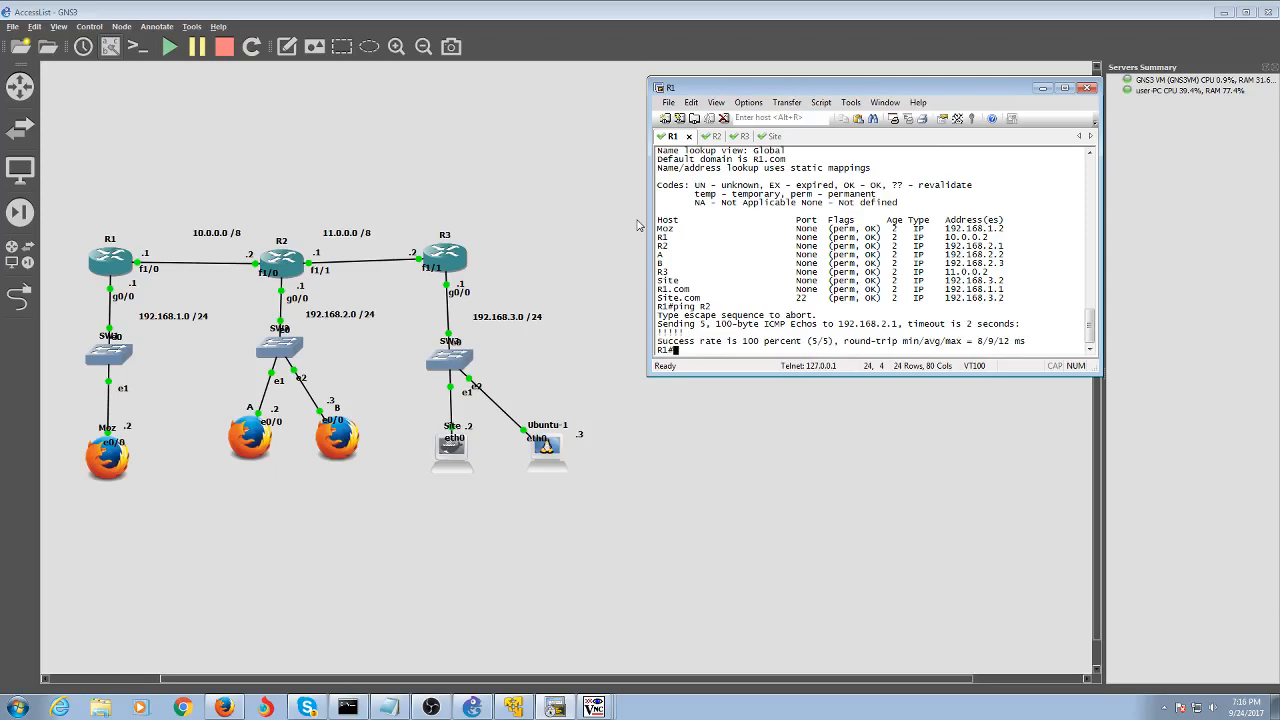
In R1's global configuration, review the access-list number ranges and begin an 'access-list 99' entry
{"action": "type", "text": "conf t"}
{"action": "key", "text": "Return"}
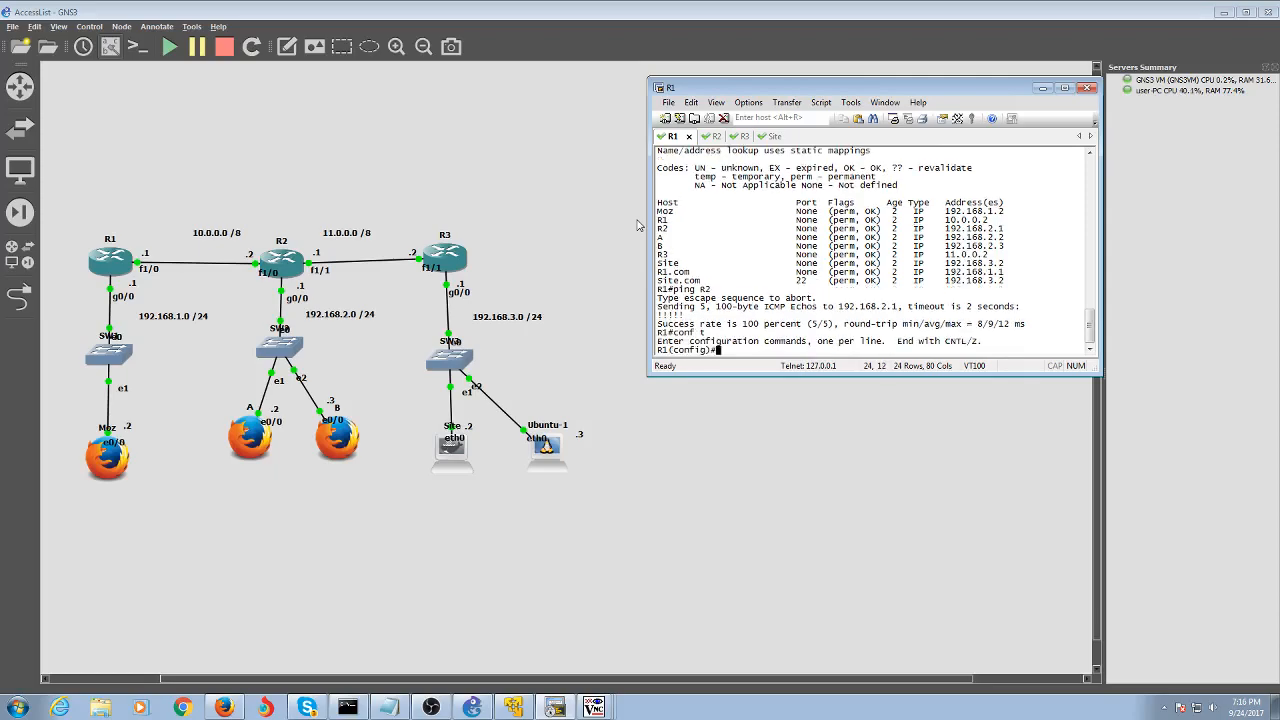
{"action": "type", "text": "acces"}
{"action": "key", "text": "Tab"}
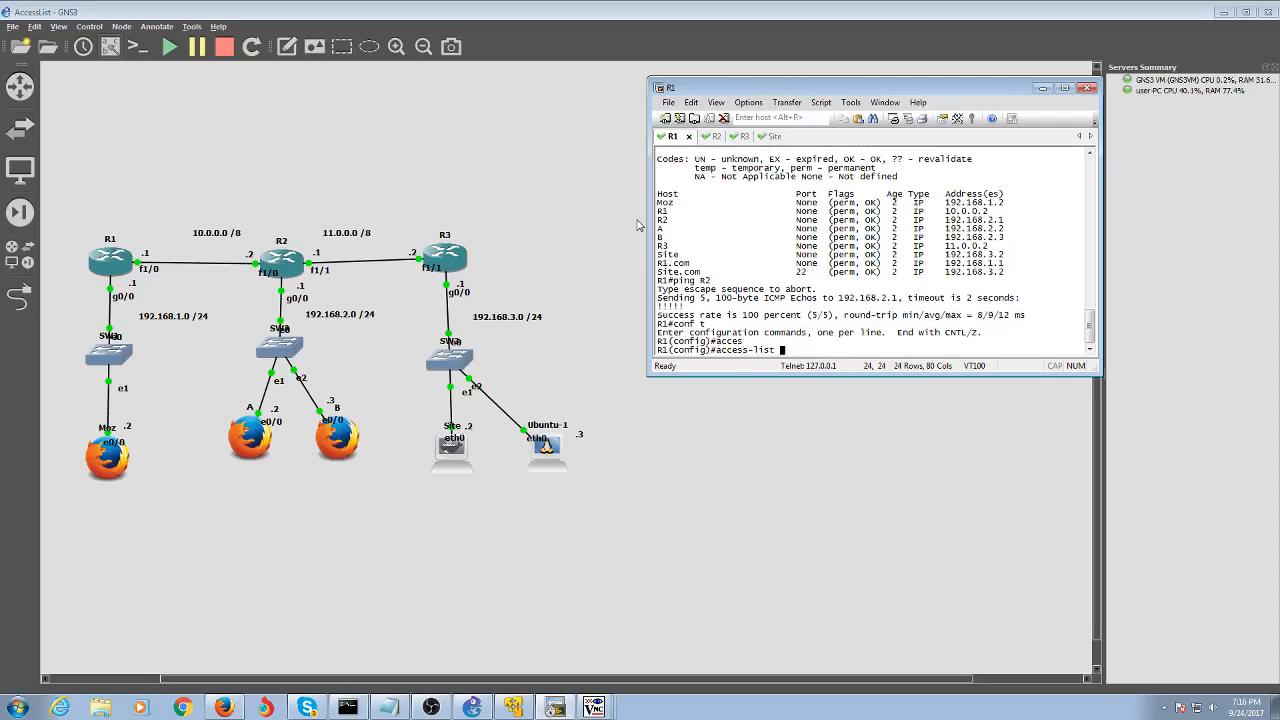
{"action": "type", "text": "?"}
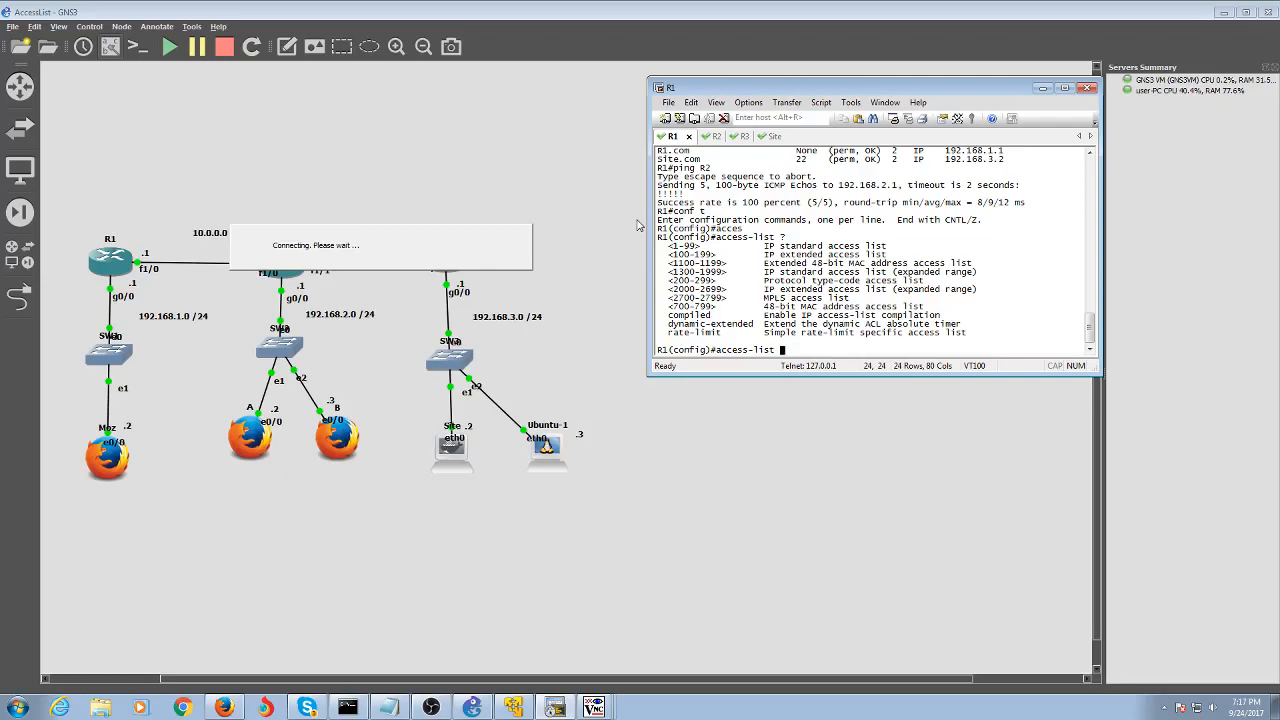
{"action": "left_click_drag", "start_coordinate": [772, 240], "coordinate": [828, 253]}
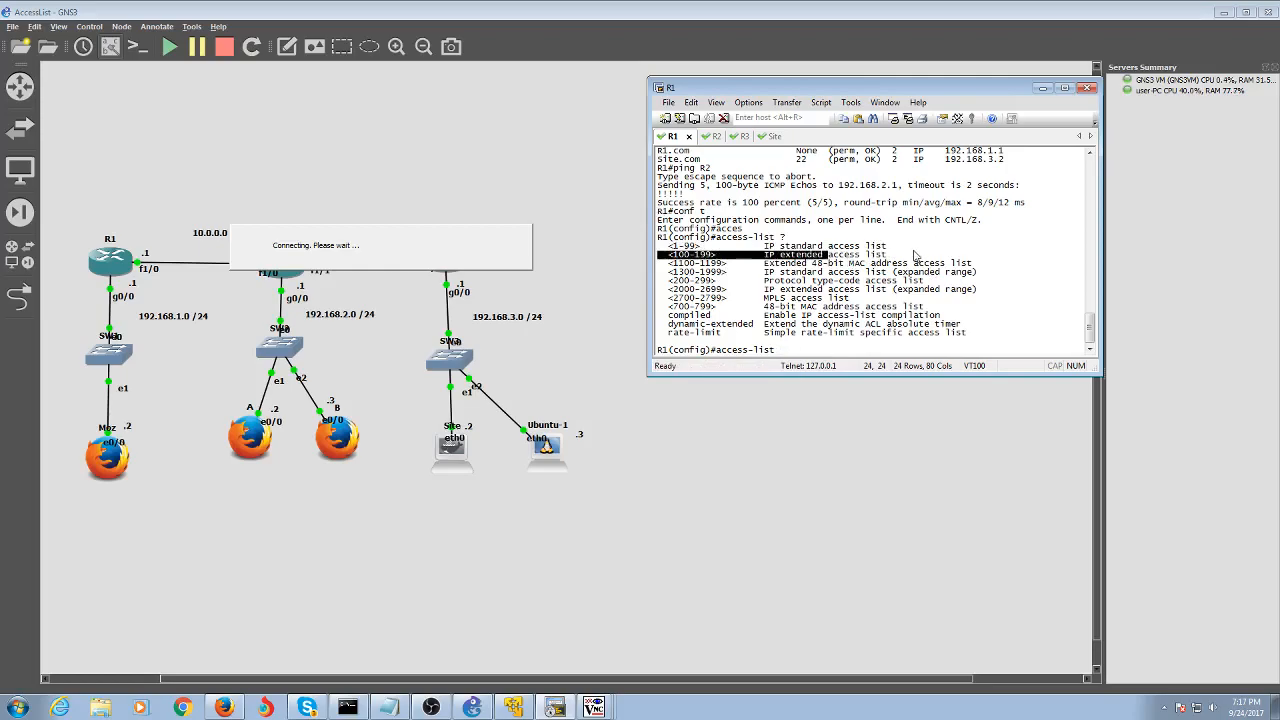
{"action": "mouse_move", "coordinate": [888, 247]}
{"action": "left_mouse_down"}
{"action": "mouse_move", "coordinate": [783, 242]}
{"action": "mouse_move", "coordinate": [750, 256]}
{"action": "mouse_move", "coordinate": [866, 248]}
{"action": "mouse_move", "coordinate": [888, 262]}
{"action": "left_mouse_up"}
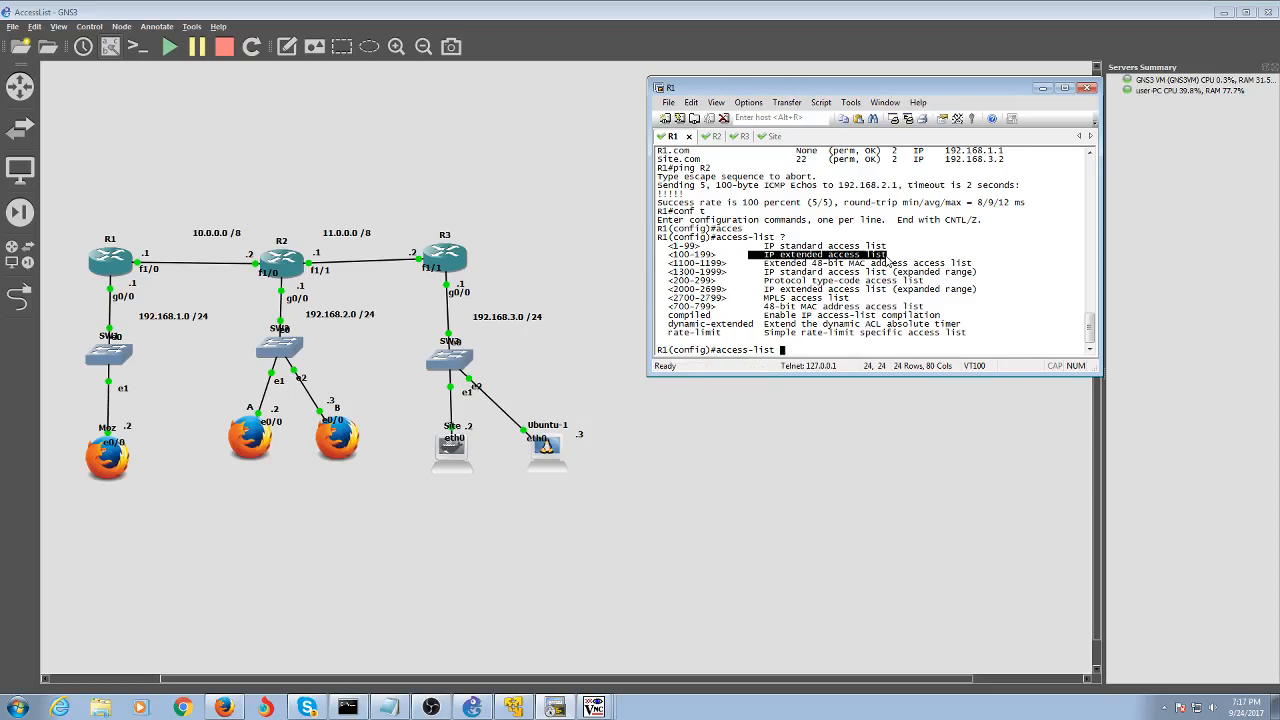
{"action": "type", "text": "0"}
{"action": "key", "text": "BackSpace"}
{"action": "type", "text": "99"}
Add 'access-list 99 deny host Site' on R1
{"action": "type", "text": "?"}
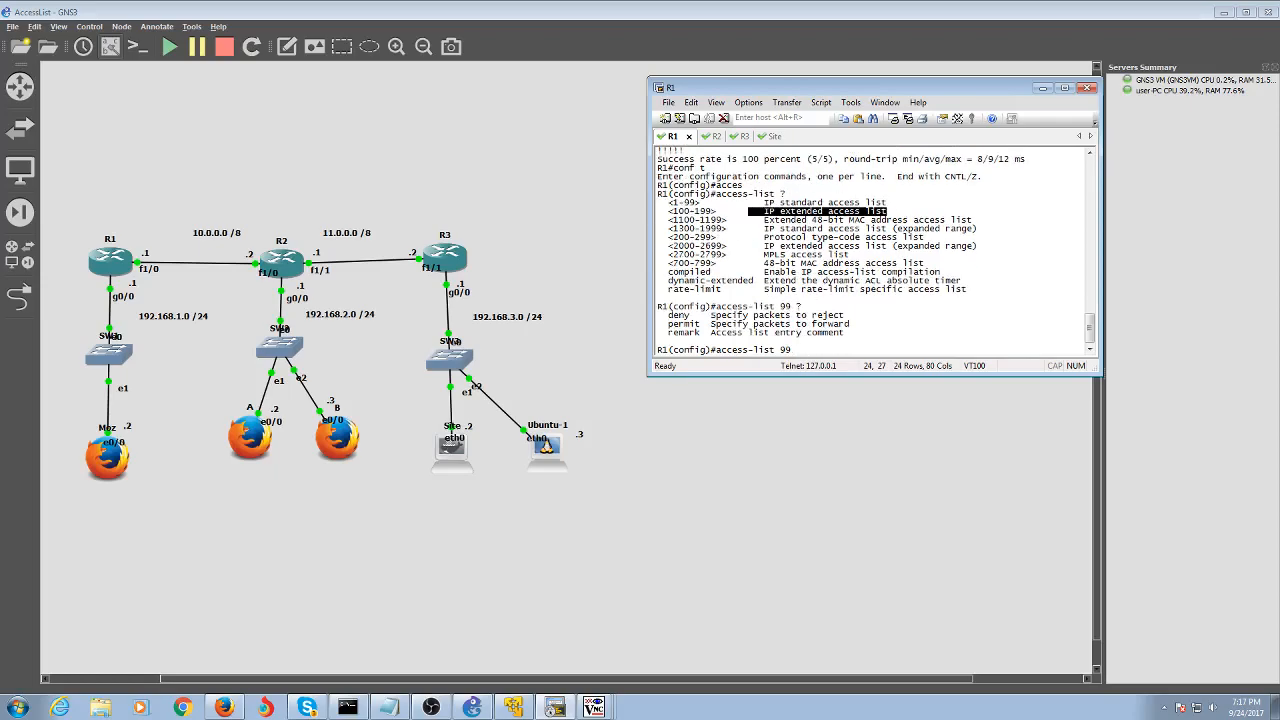
{"action": "type", "text": "deny ?"}
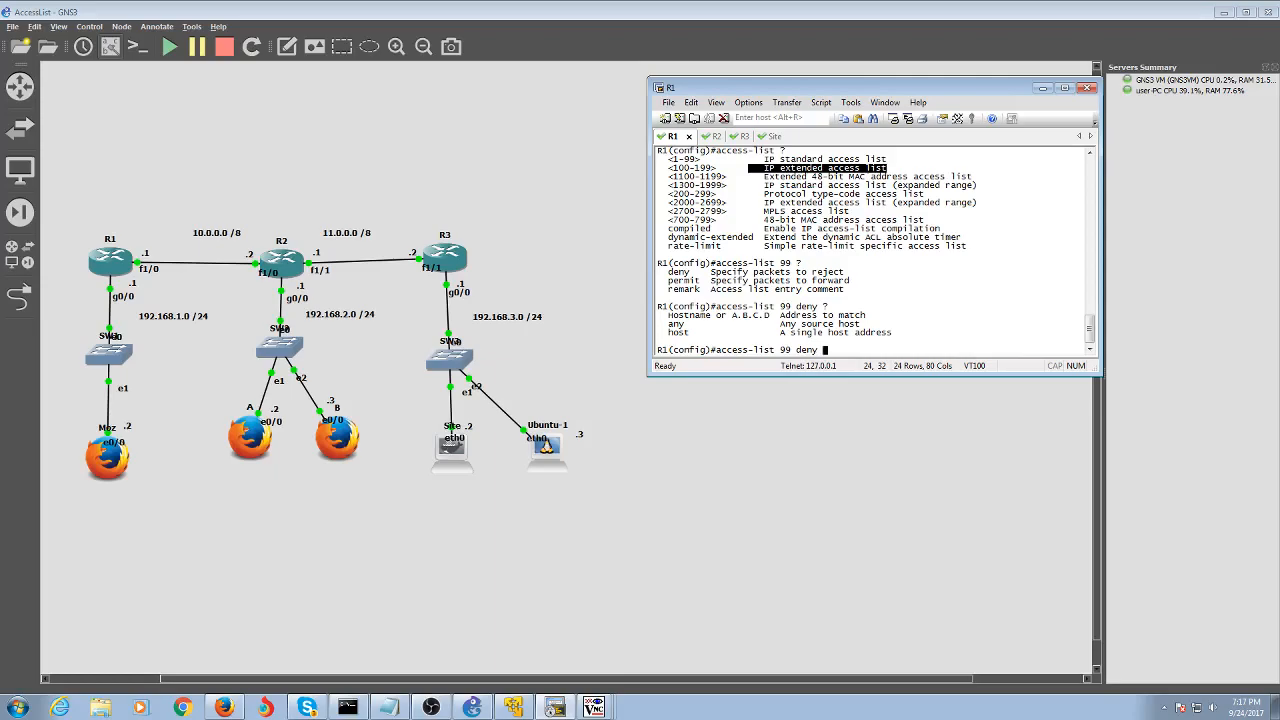
{"action": "type", "text": "Site ?"}
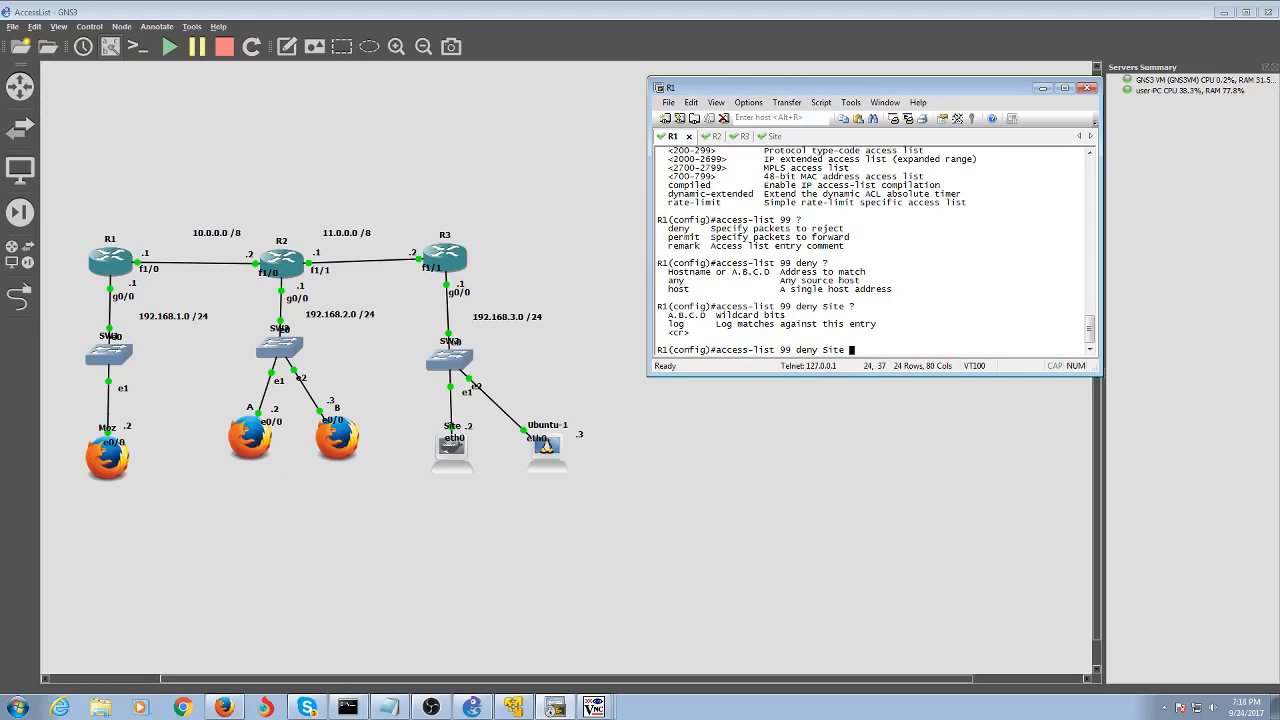
{"action": "key", "text": "BackSpace"}
{"action": "key", "text": "BackSpace"}
{"action": "key", "text": "BackSpace"}
{"action": "key", "text": "BackSpace"}
{"action": "key", "text": "BackSpace"}
{"action": "type", "text": "j"}
{"action": "type", "text": "j"}
{"action": "type", "text": "host Site"}
{"action": "key", "text": "Return"}
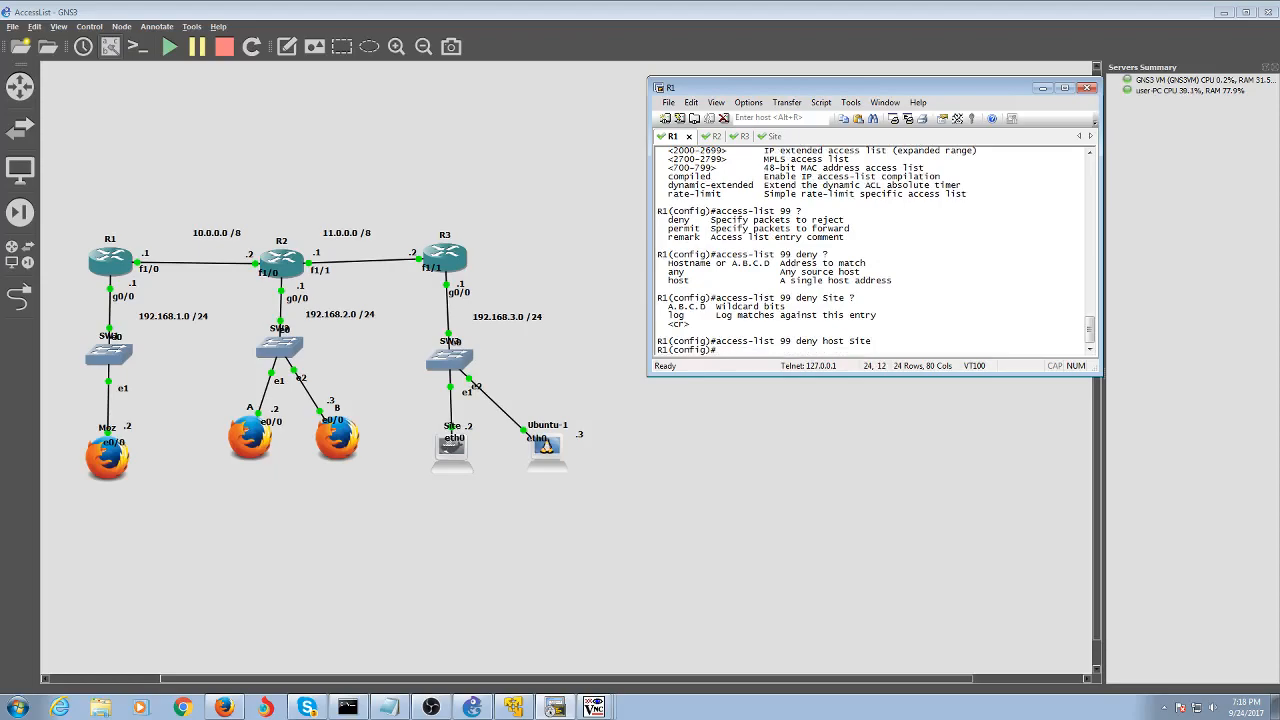
Add 'access-list 99 permit any' on R1 and leave configuration mode
{"action": "type", "text": "ac"}
{"action": "key", "text": "Tab"}
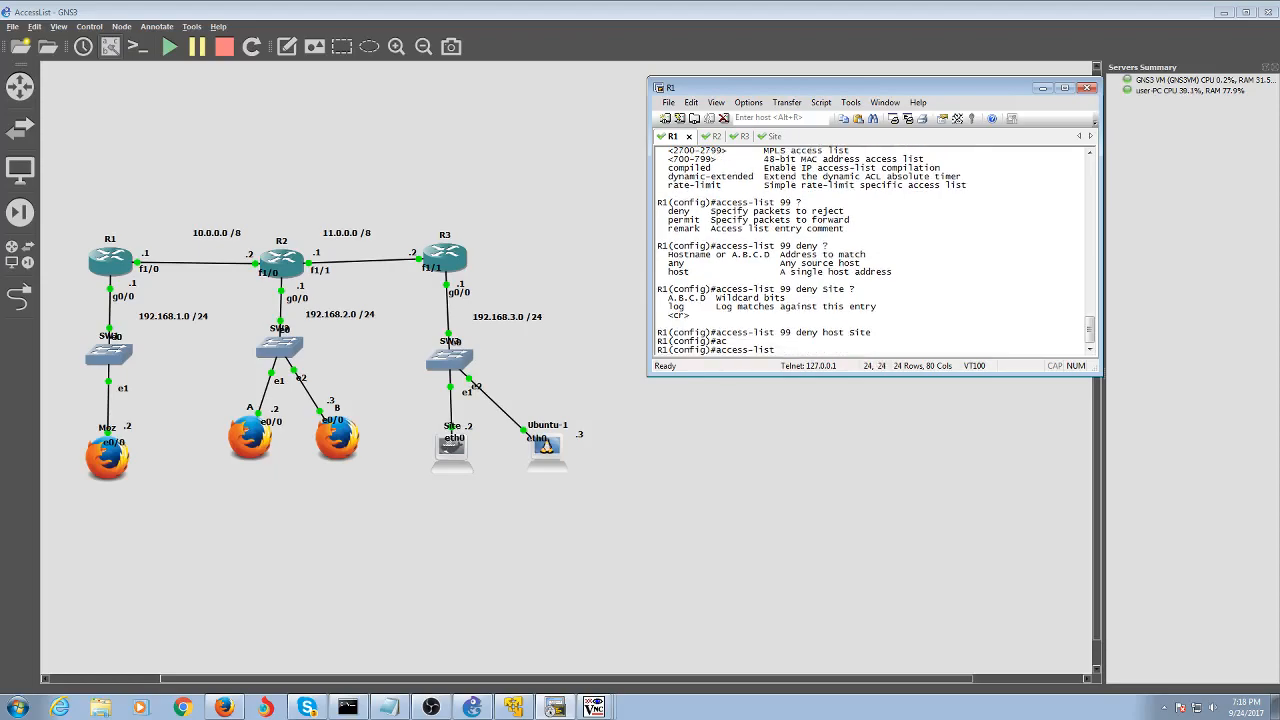
{"action": "type", "text": "99 permit any"}
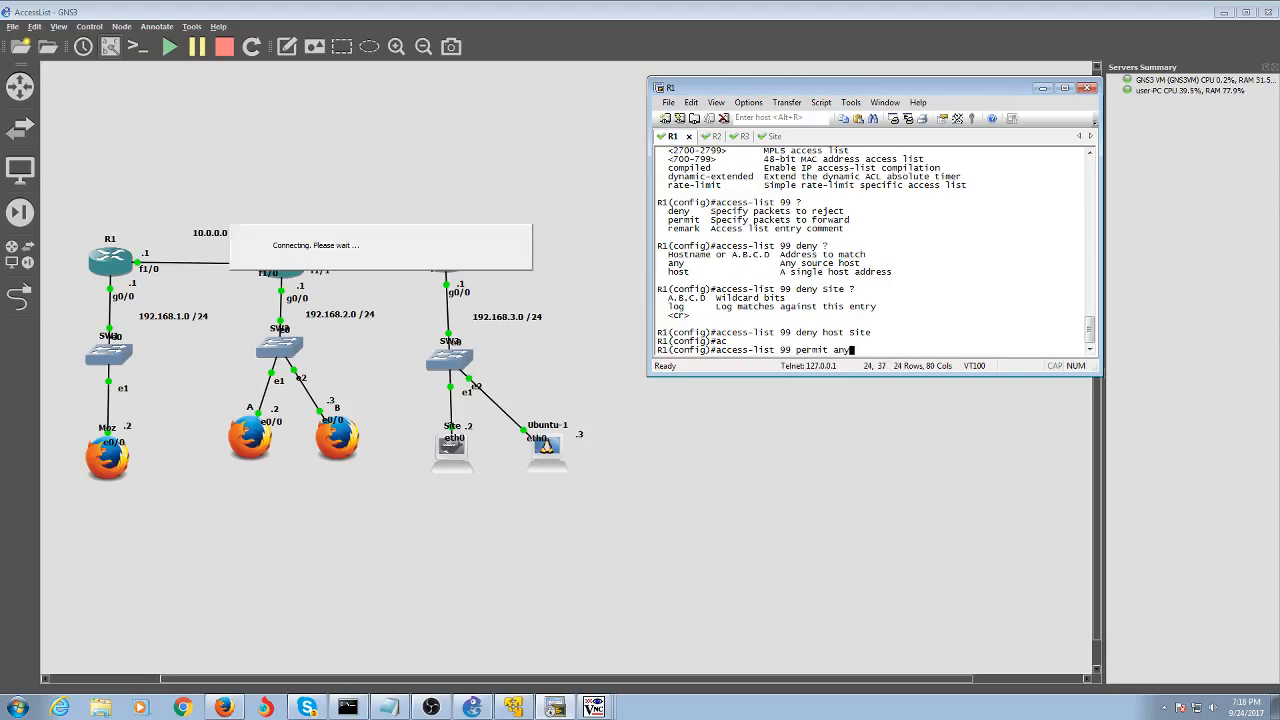
{"action": "key", "text": "Return"}
{"action": "type", "text": "end"}
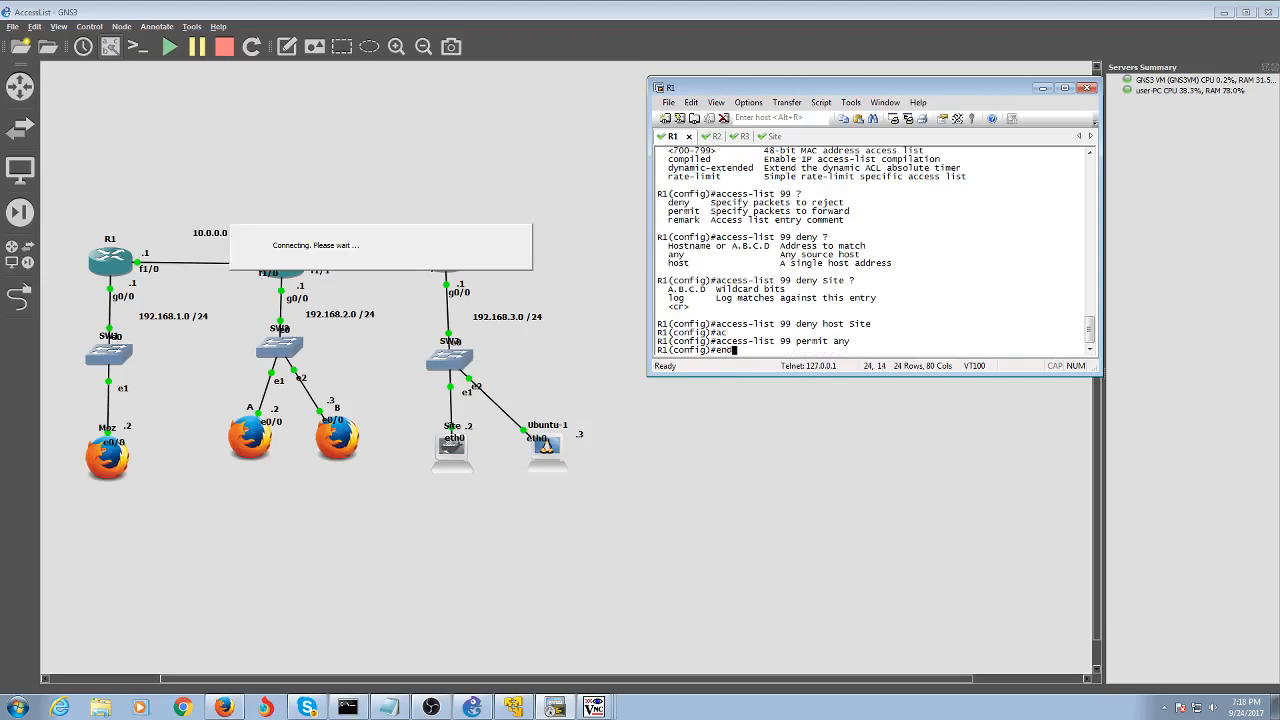
{"action": "key", "text": "Return"}
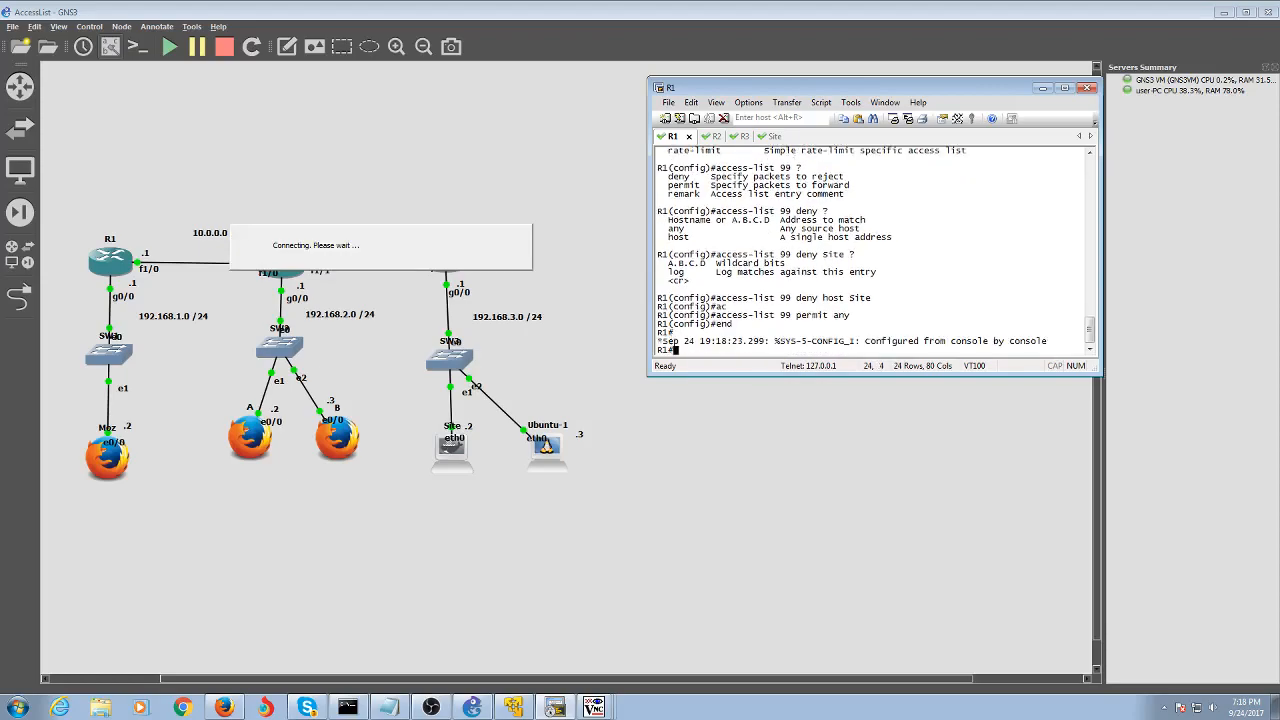
Re-enter R1's global configuration and start an 'int gi' interface command
{"action": "type", "text": "conf t"}
{"action": "key", "text": "Return"}
{"action": "type", "text": "int"}
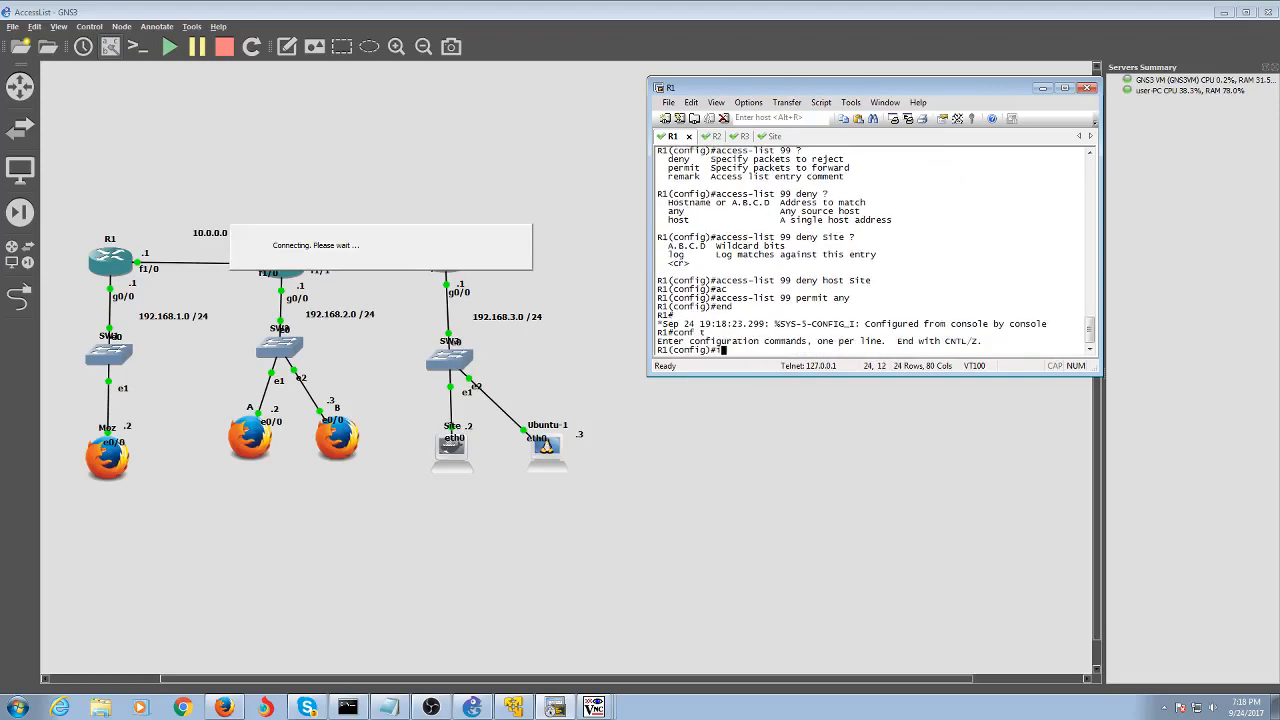
{"action": "type", "text": " gi"}
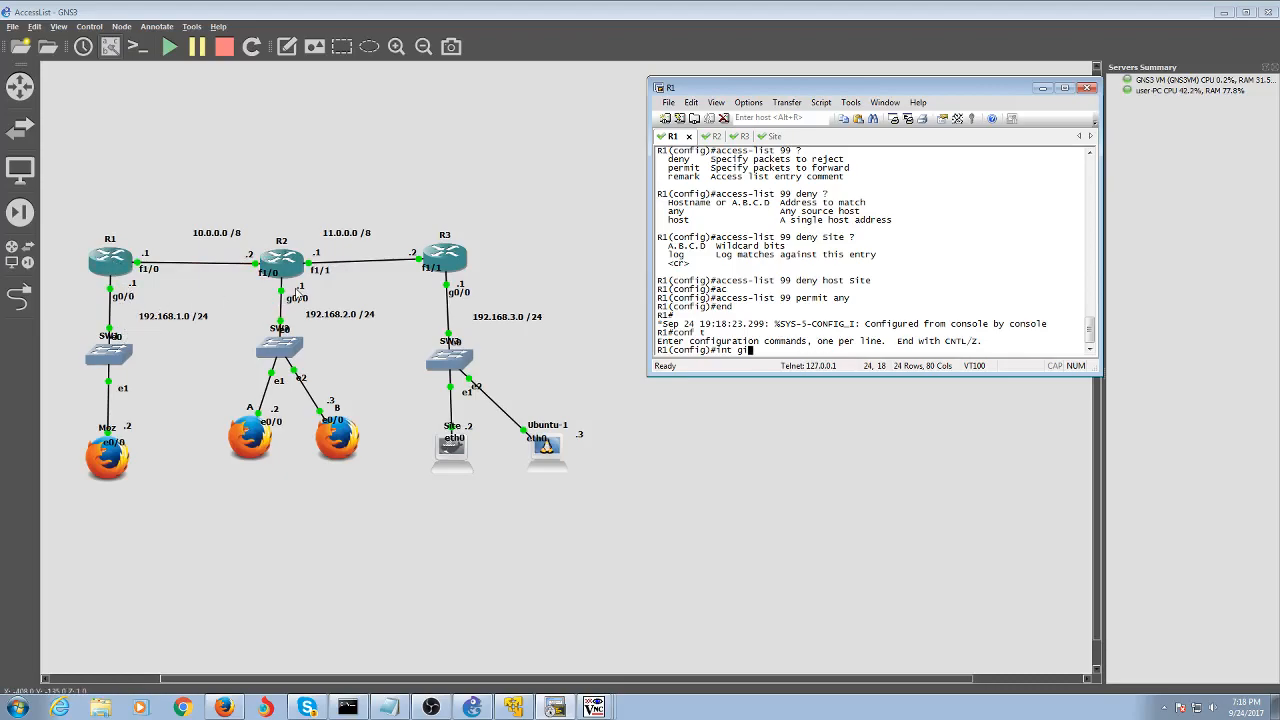
Enter interface GigabitEthernet 0/0 configuration on R1
{"action": "type", "text": "iga"}
{"action": "key", "text": "Tab"}
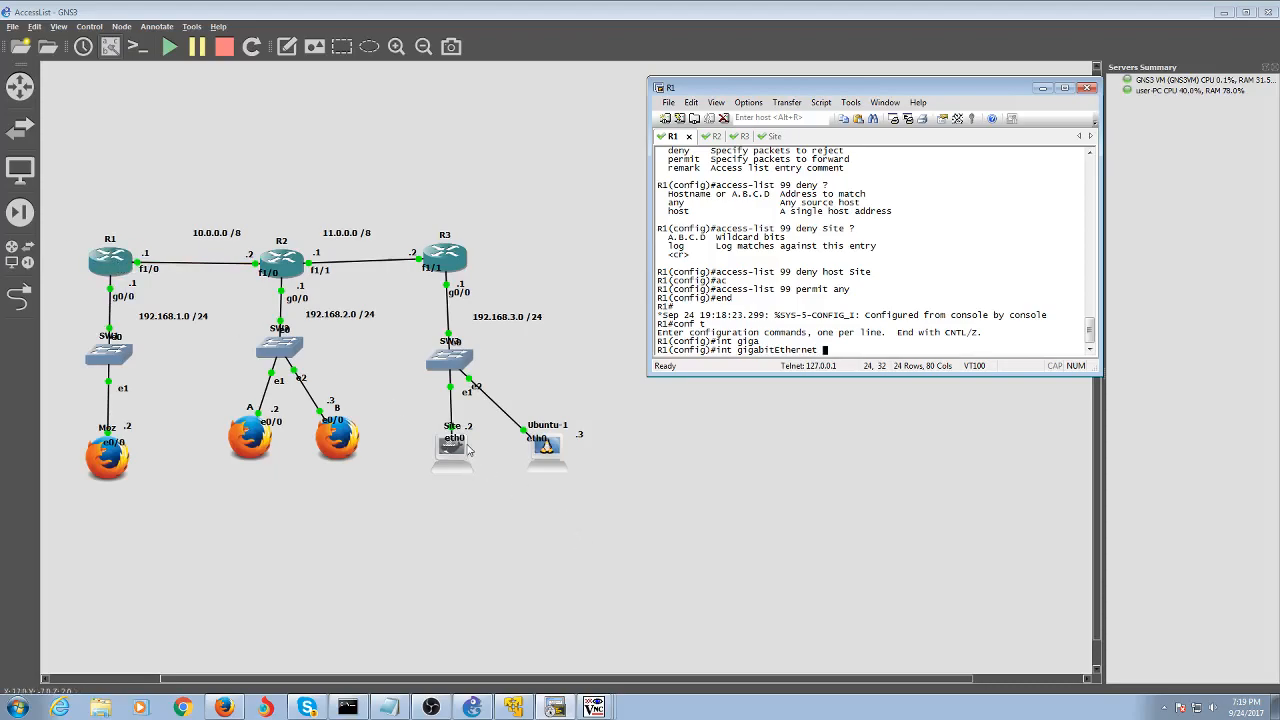
{"action": "type", "text": "0/0"}
{"action": "key", "text": "Return"}
List the in/out direction options for 'ip access-group 99' on the interface
{"action": "type", "text": "ip acc"}
{"action": "key", "text": "Tab"}
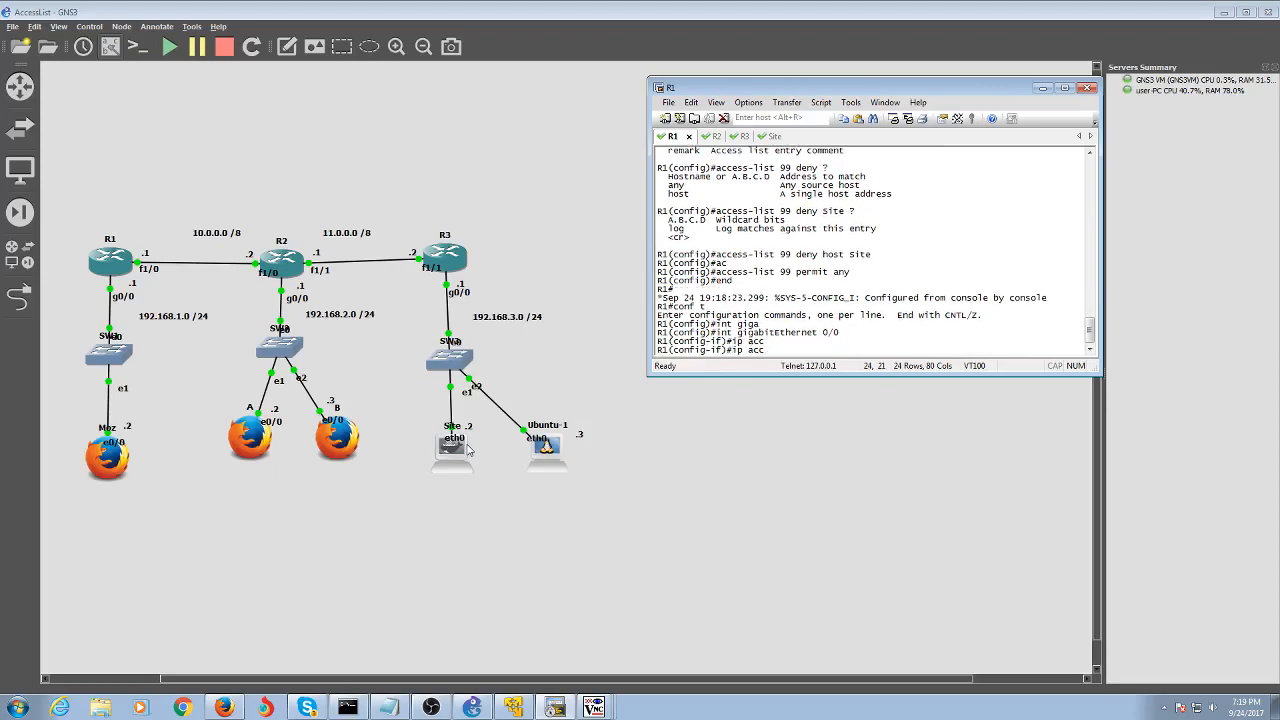
{"action": "type", "text": "es"}
{"action": "key", "text": "Tab"}
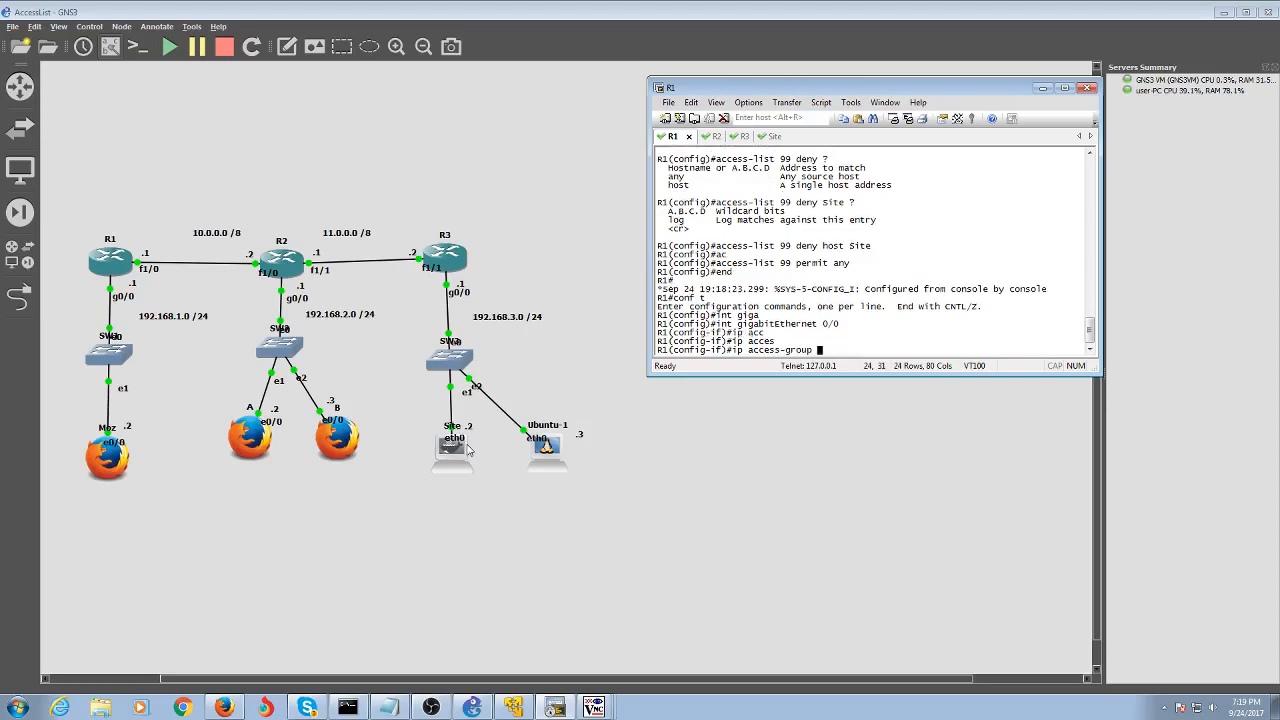
{"action": "type", "text": "99 ?"}
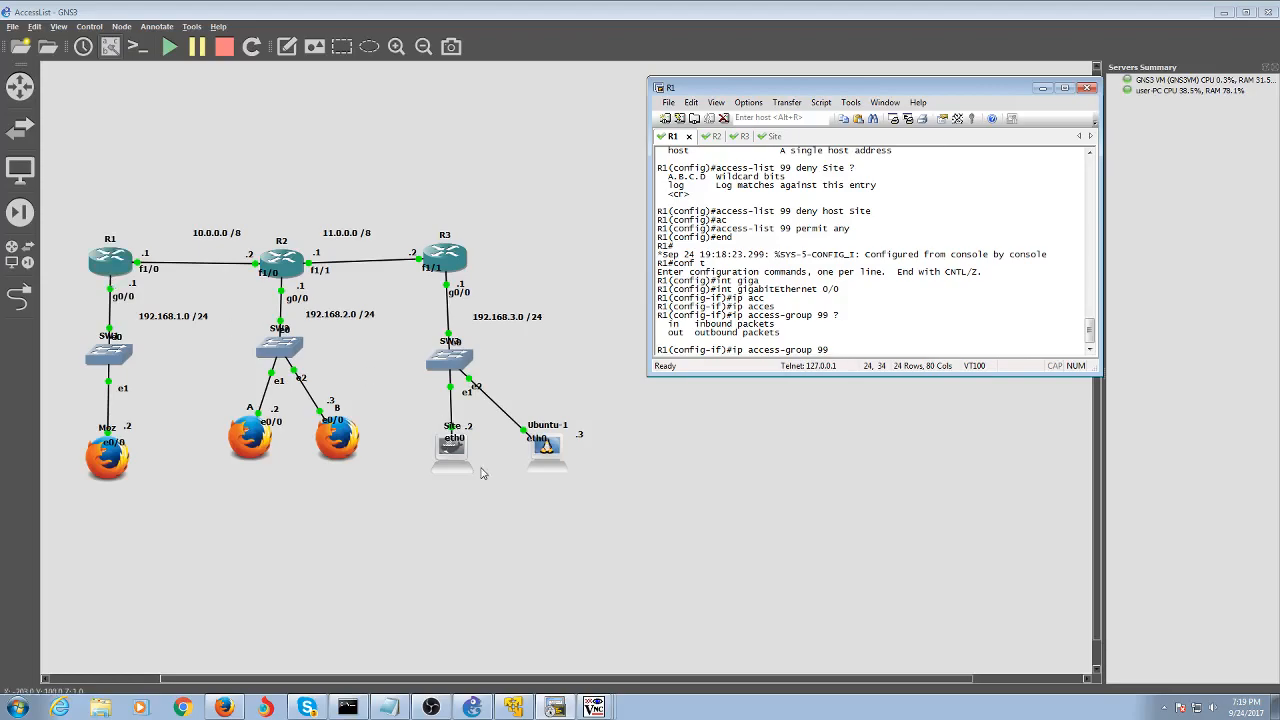
{"action": "double_click", "coordinate": [452, 262]}
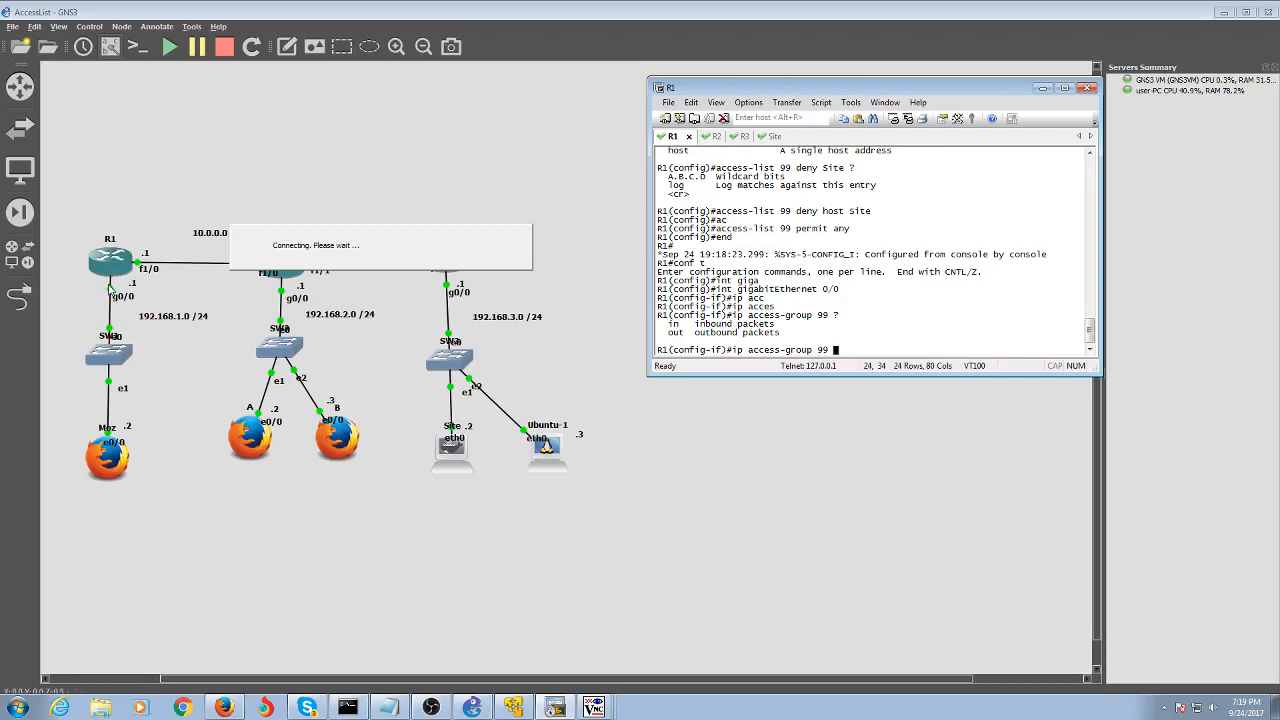
Apply access list 99 outbound on GigabitEthernet 0/0 and exit configuration mode
{"action": "type", "text": "out"}
{"action": "key", "text": "Return"}
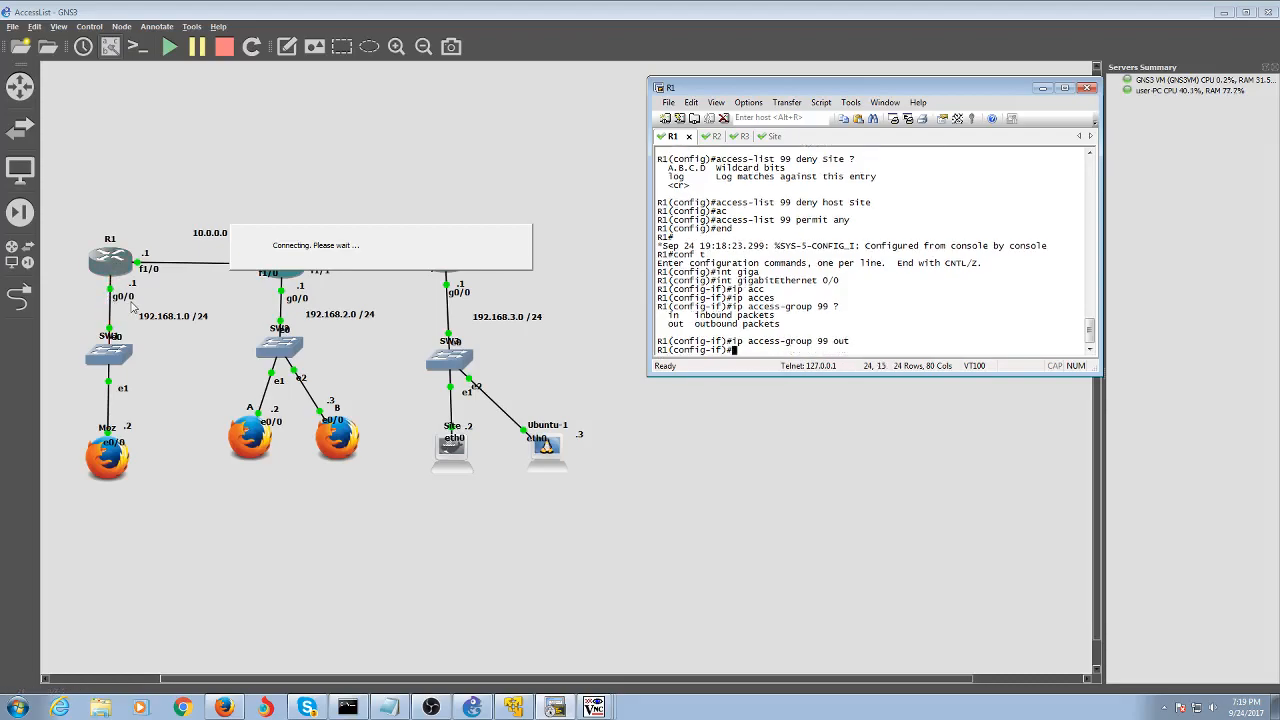
{"action": "type", "text": "end"}
{"action": "key", "text": "Return"}
Ping 192.168.3.2 from R1, succeeding 5/5
{"action": "type", "text": "ping 1952"}
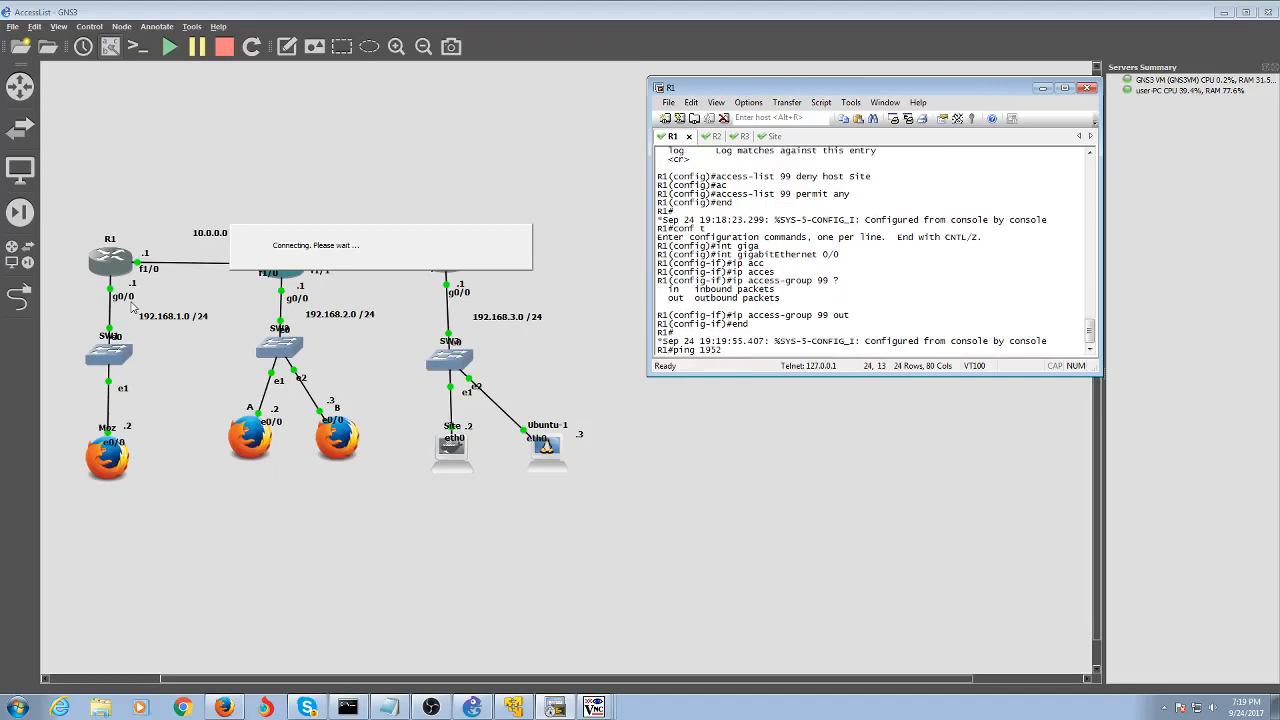
{"action": "key", "text": "BackSpace"}
{"action": "key", "text": "BackSpace"}
{"action": "key", "text": "BackSpace"}
{"action": "type", "text": "92.168.3.2"}
{"action": "key", "text": "Return"}
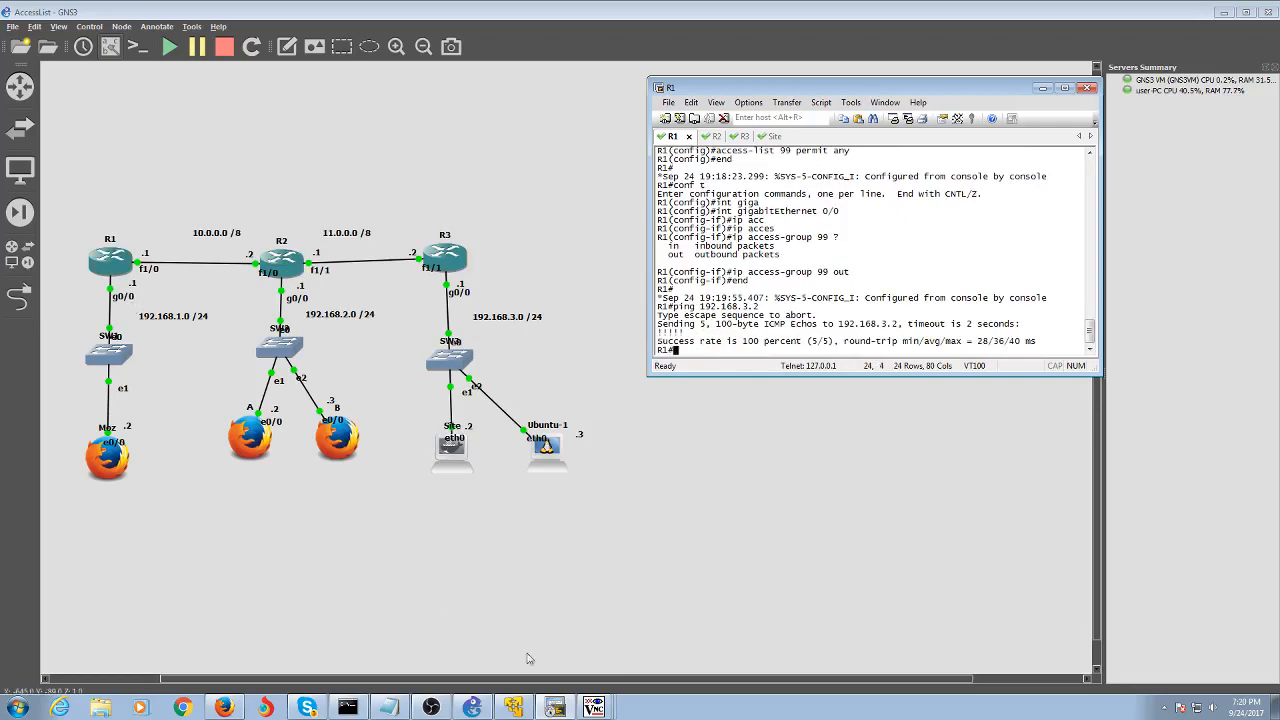
{"action": "left_click", "coordinate": [594, 707]}
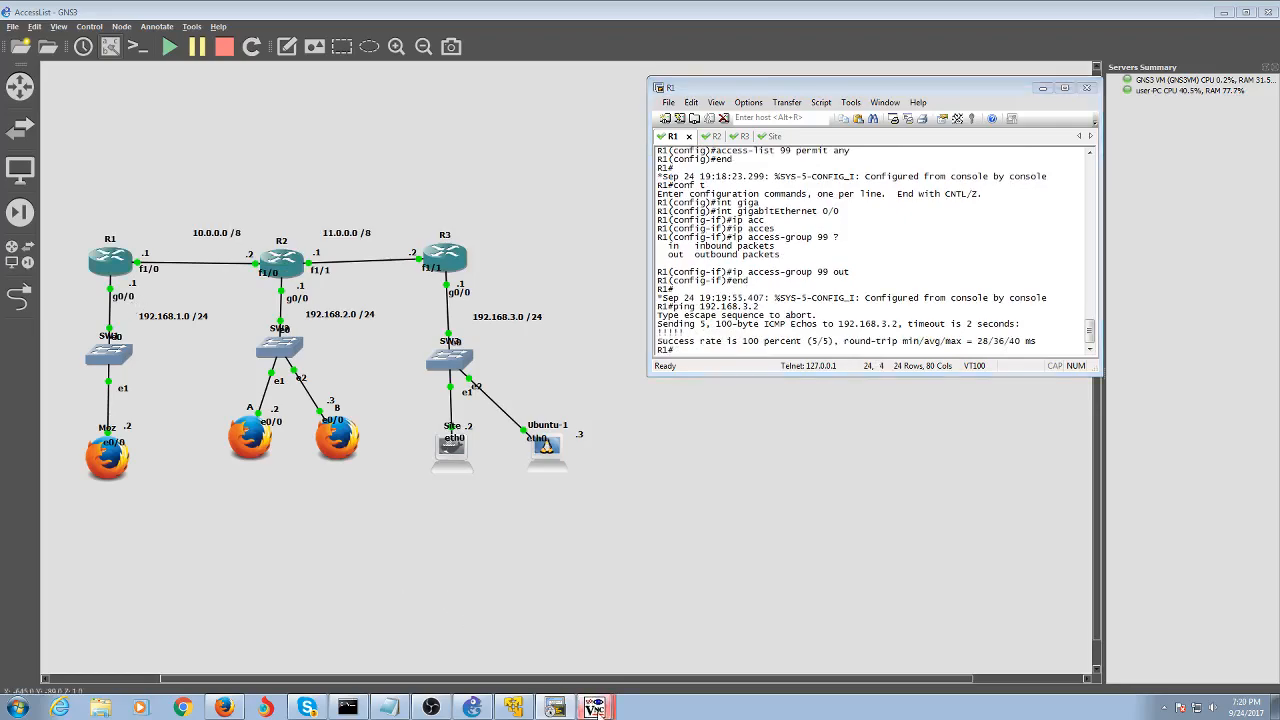
Rerun the ping to 192.168.3.2 on the Moz host and stop it, confirming it fails
{"action": "left_click", "coordinate": [582, 640]}
{"action": "key", "text": "Up"}
{"action": "key", "text": "Return"}
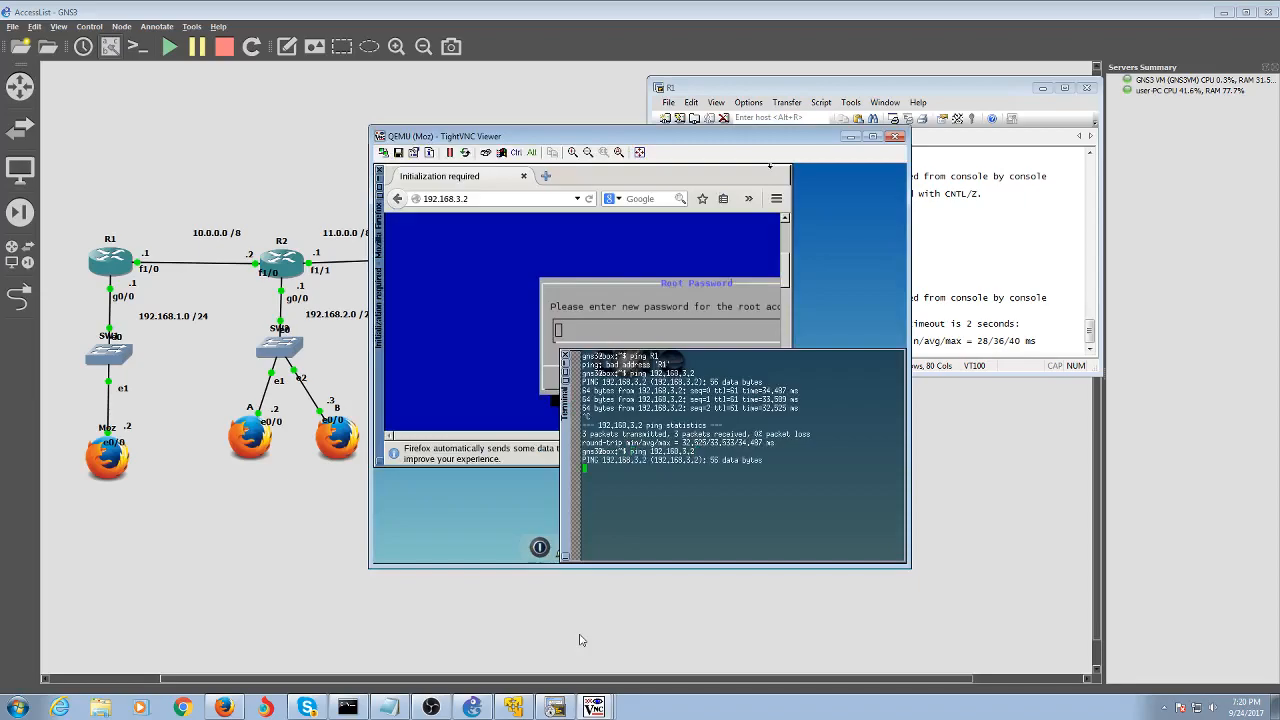
{"action": "key", "text": "ctrl+c"}
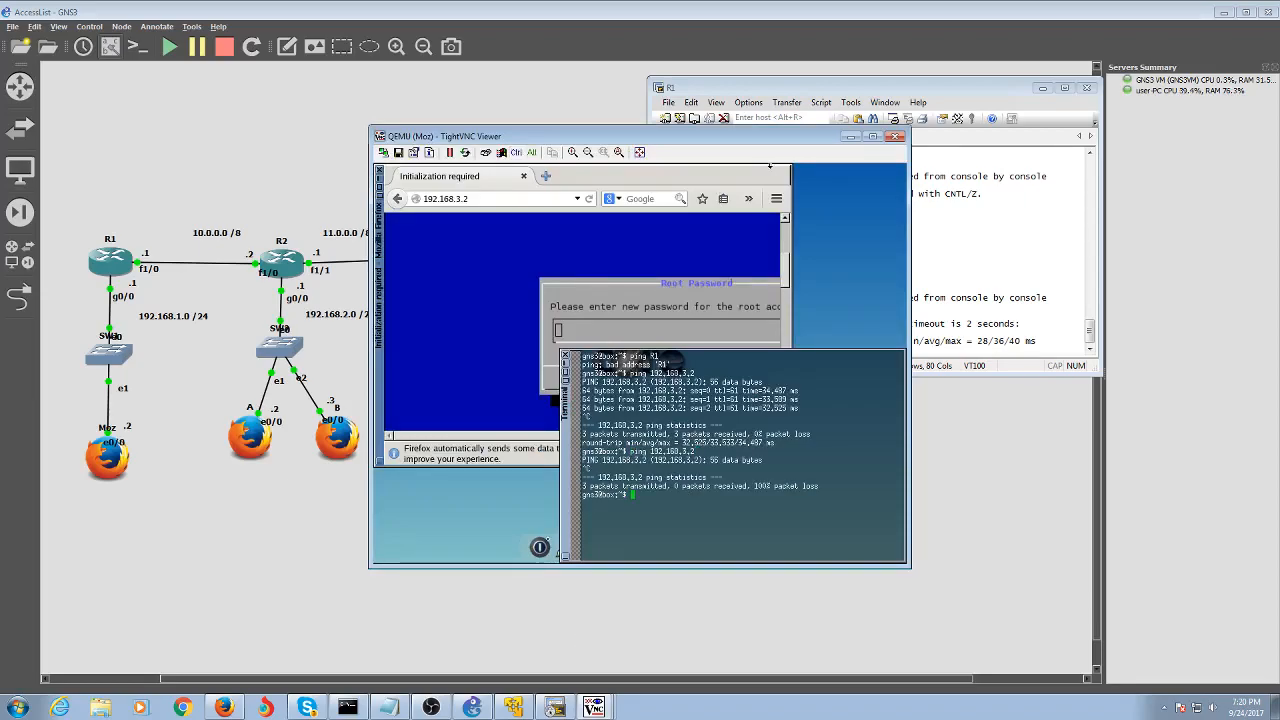
Close Firefox on Moz, relaunch it, and browse to 192.168.3.2, which keeps connecting
{"action": "left_click", "coordinate": [486, 199]}
{"action": "key", "text": "Return"}
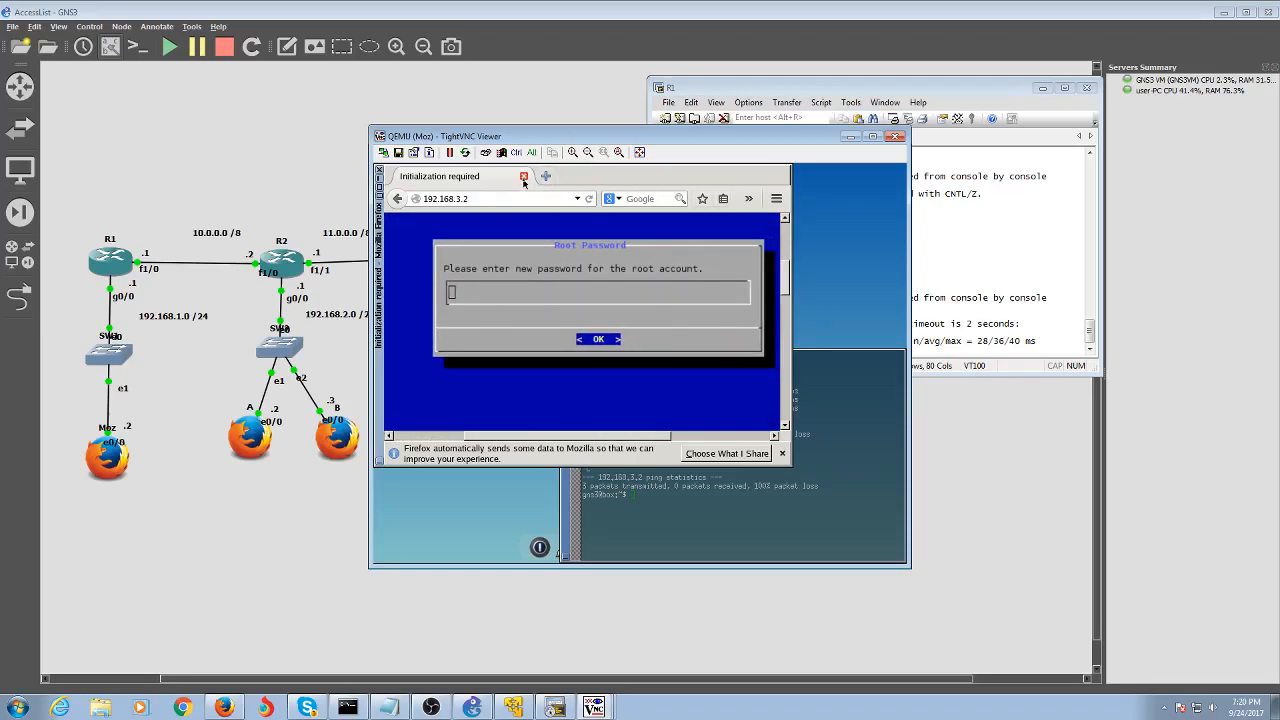
{"action": "left_click", "coordinate": [523, 176]}
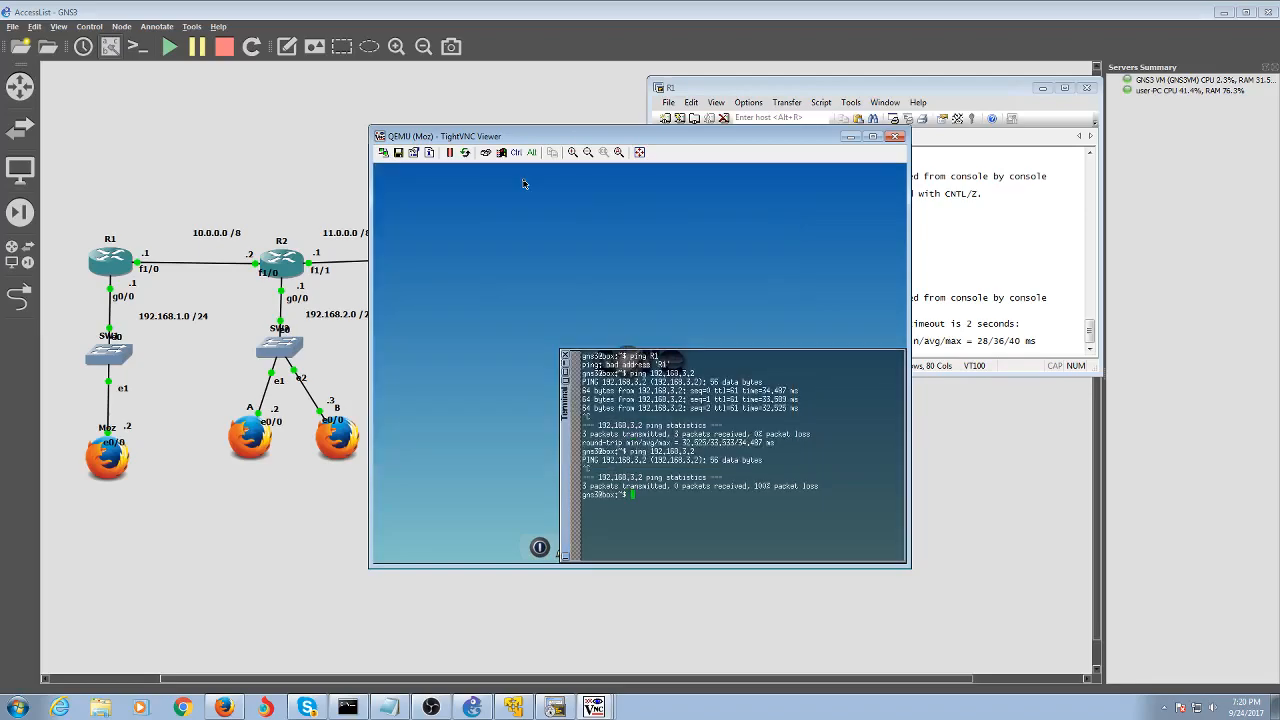
{"action": "right_click", "coordinate": [462, 388]}
{"action": "left_click", "coordinate": [565, 367]}
{"action": "left_click", "coordinate": [565, 367]}
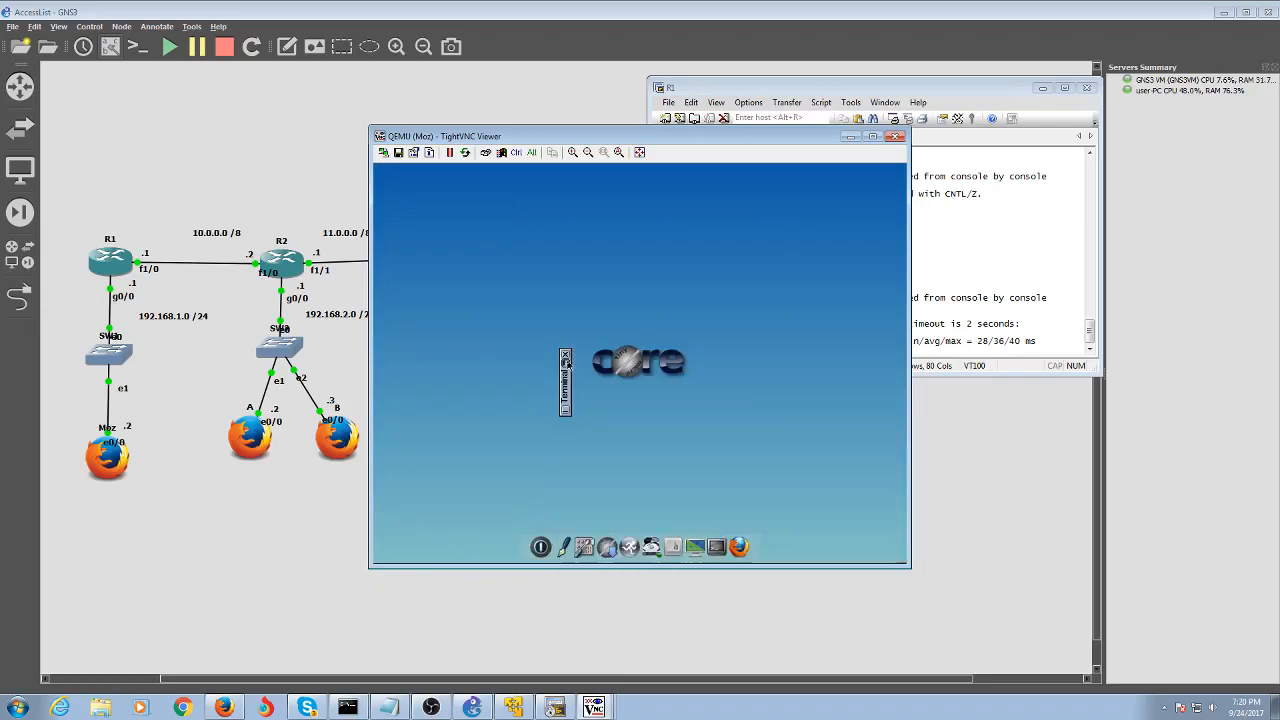
{"action": "left_click", "coordinate": [764, 538]}
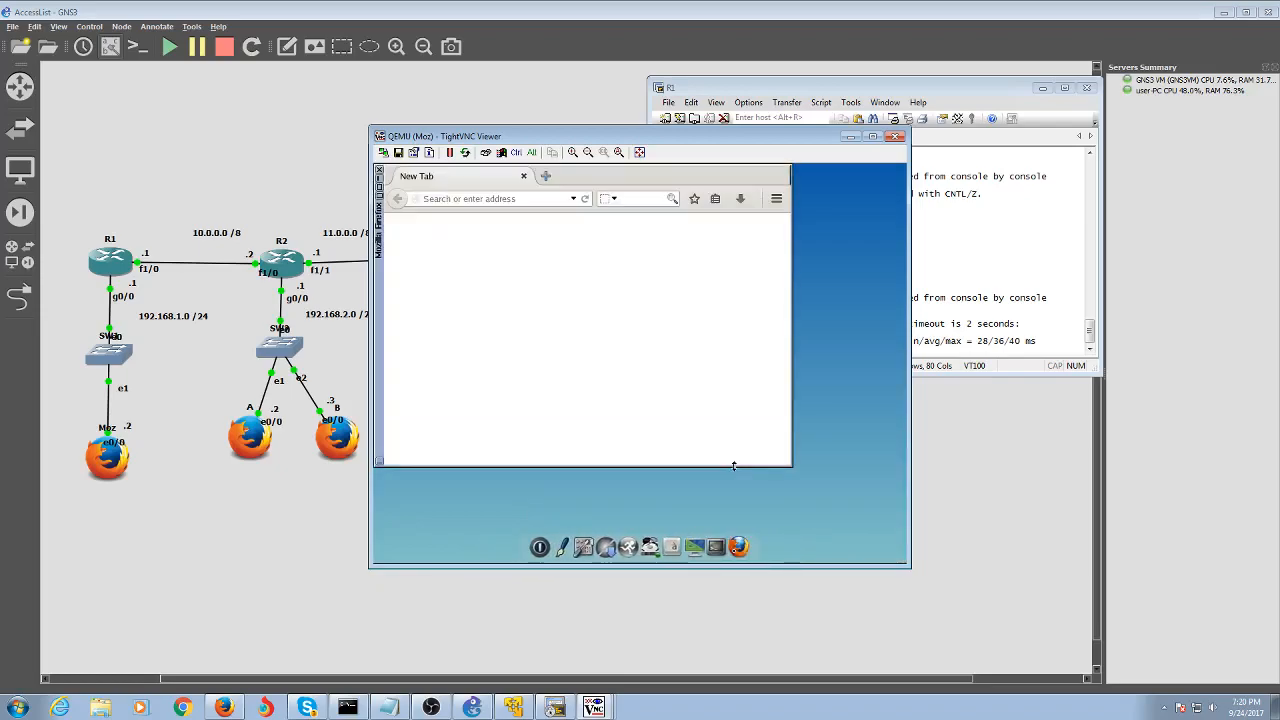
{"action": "left_click", "coordinate": [515, 199]}
{"action": "type", "text": "192"}
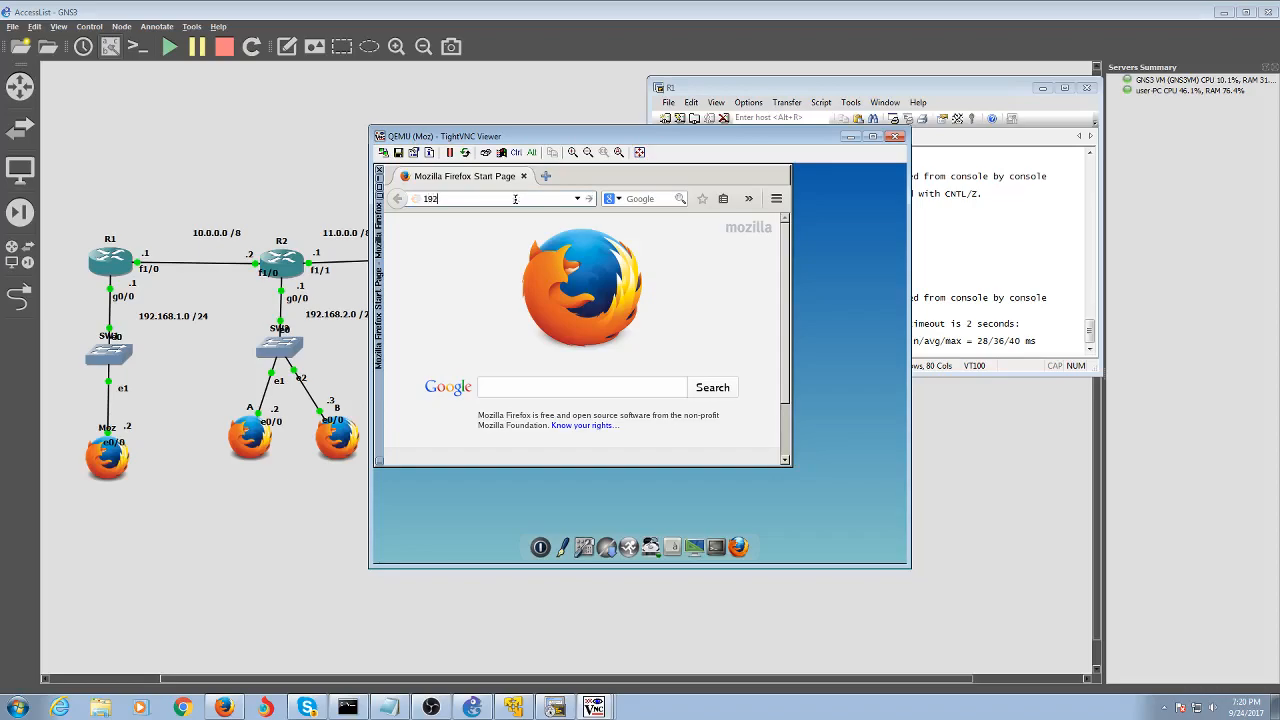
{"action": "type", "text": ".168.3.2"}
{"action": "key", "text": "Return"}
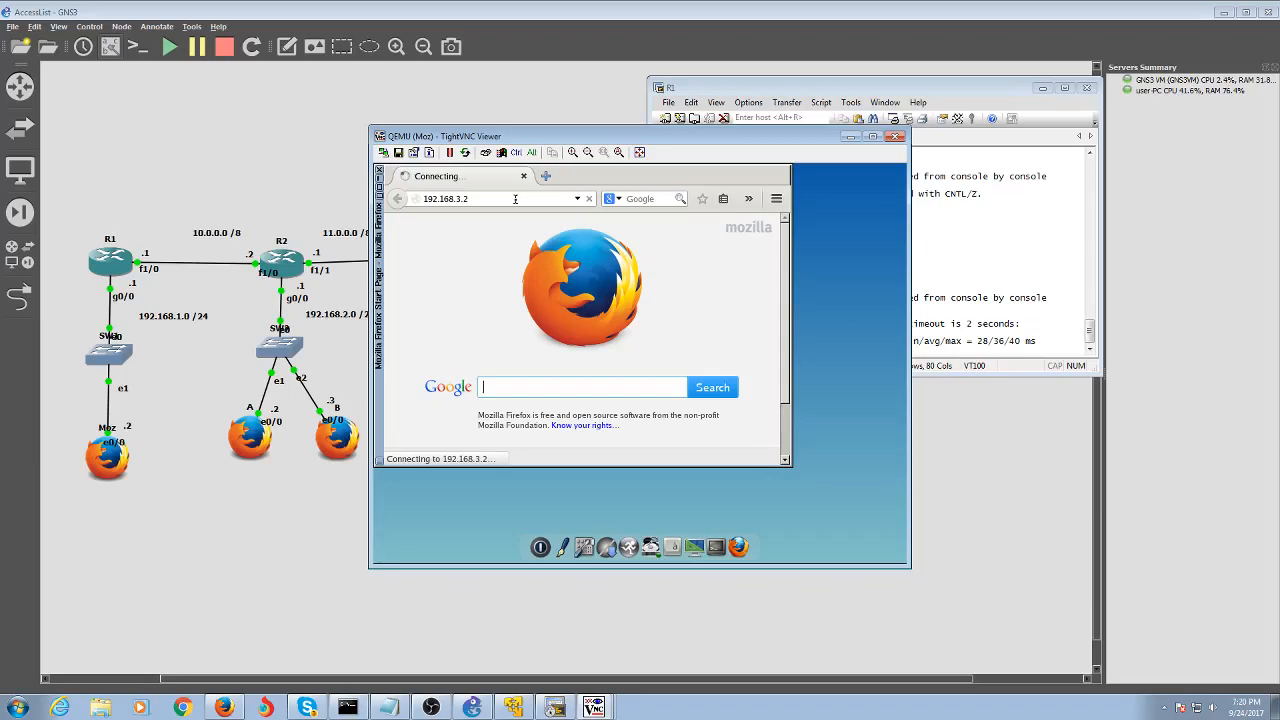
{"action": "left_click", "coordinate": [928, 288]}
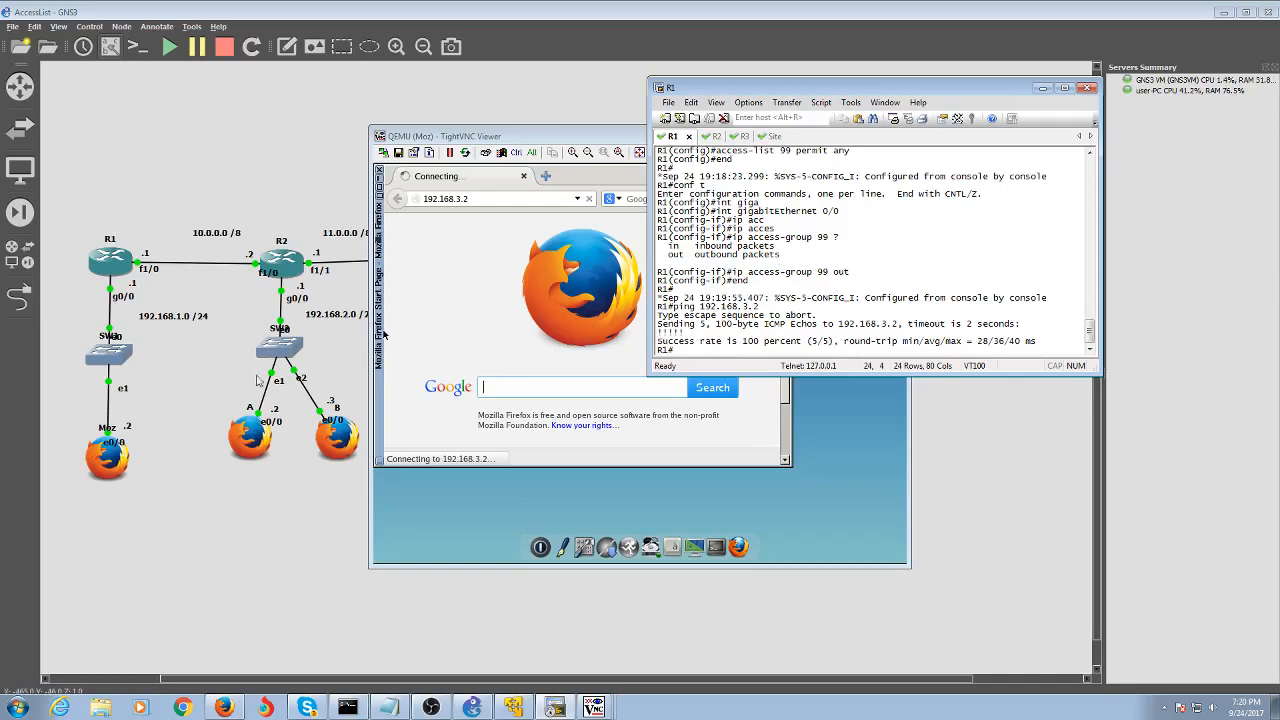
Attempt 'telnet R3' from R1, then enter global configuration on R3's console
{"action": "type", "text": "telnet R3"}
{"action": "key", "text": "Return"}
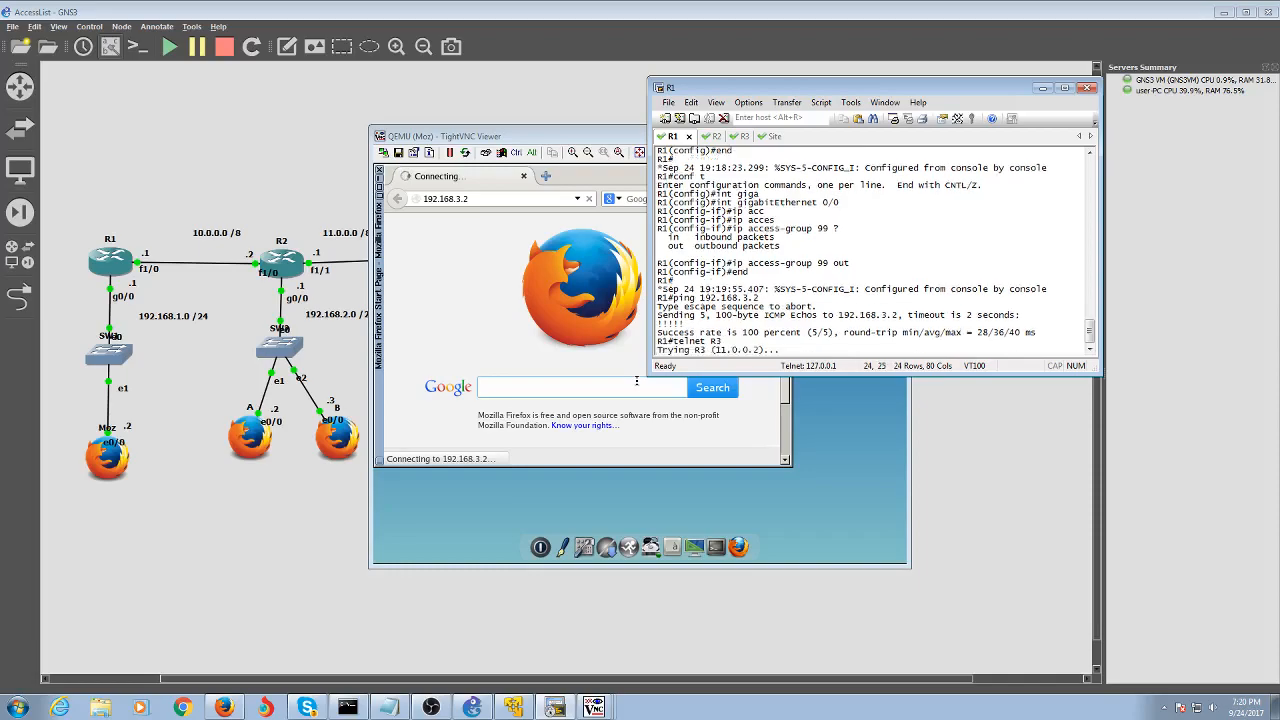
{"action": "left_click", "coordinate": [736, 137]}
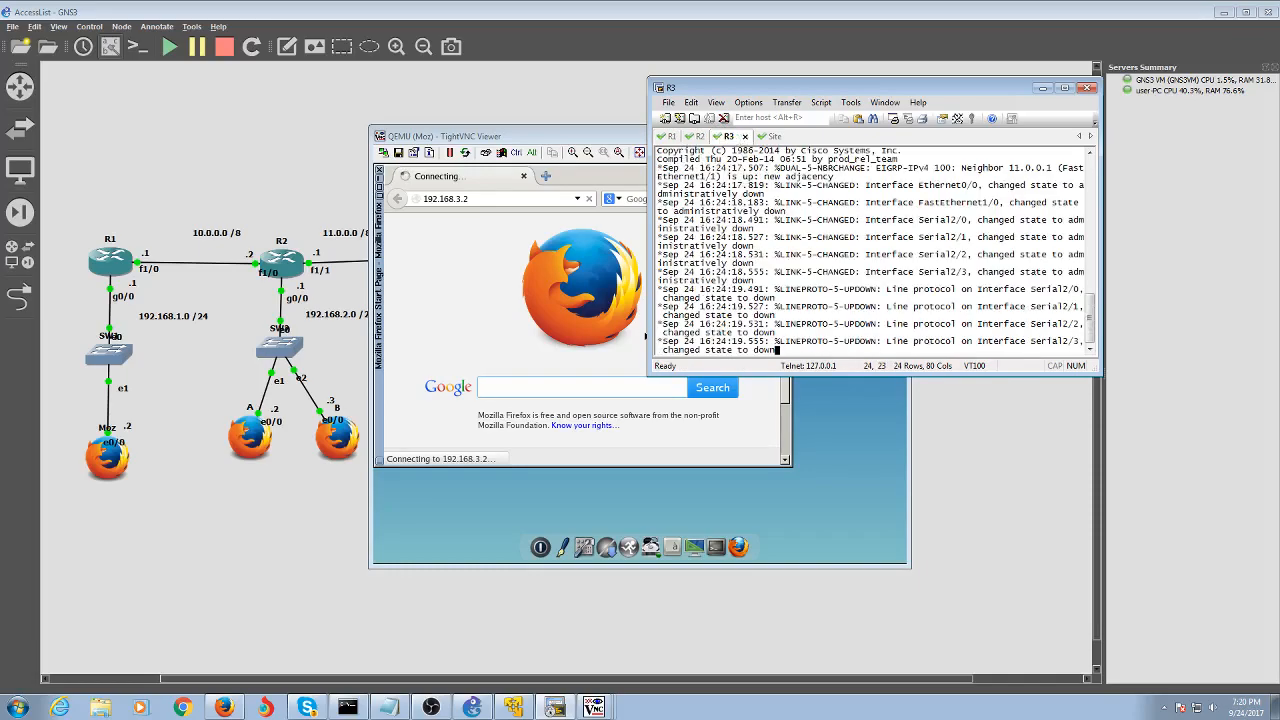
{"action": "key", "text": "Return"}
{"action": "key", "text": "Return"}
{"action": "key", "text": "Return"}
{"action": "key", "text": "Return"}
{"action": "key", "text": "Return"}
{"action": "type", "text": "conf t"}
{"action": "key", "text": "Return"}
Set a login password and require login on R3's VTY lines 0 14
{"action": "type", "text": "line "}
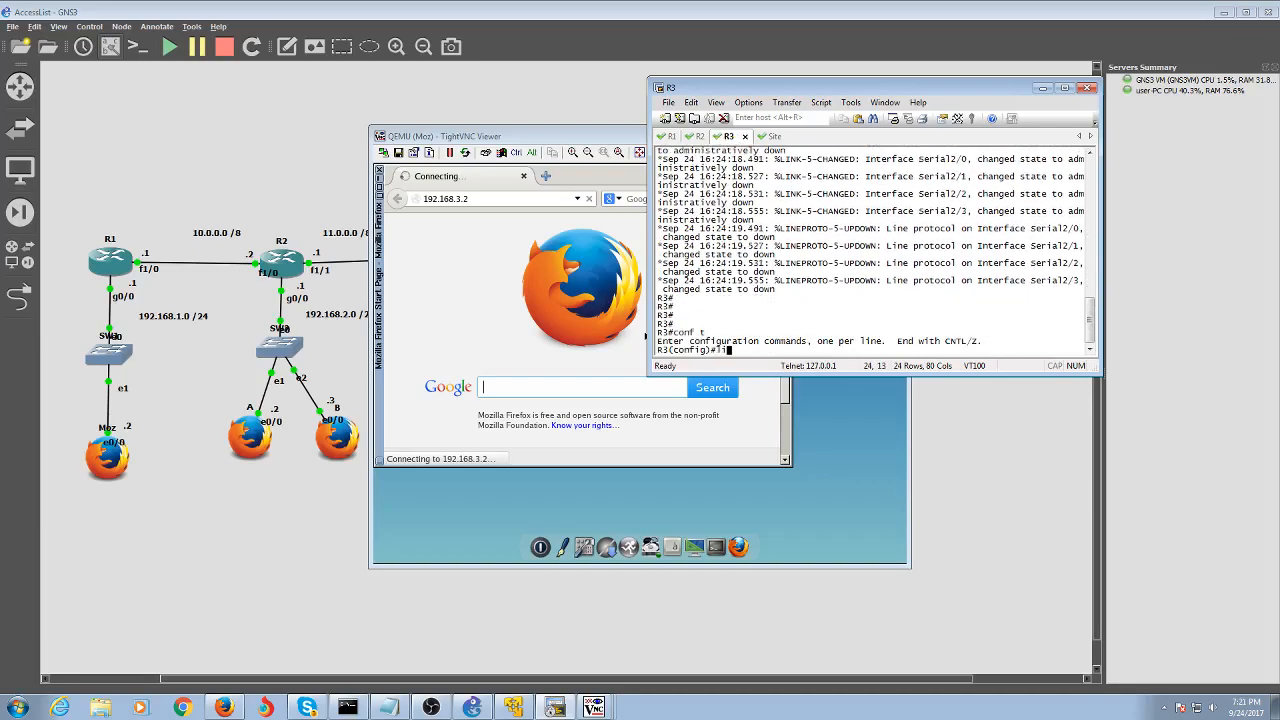
{"action": "type", "text": "vt"}
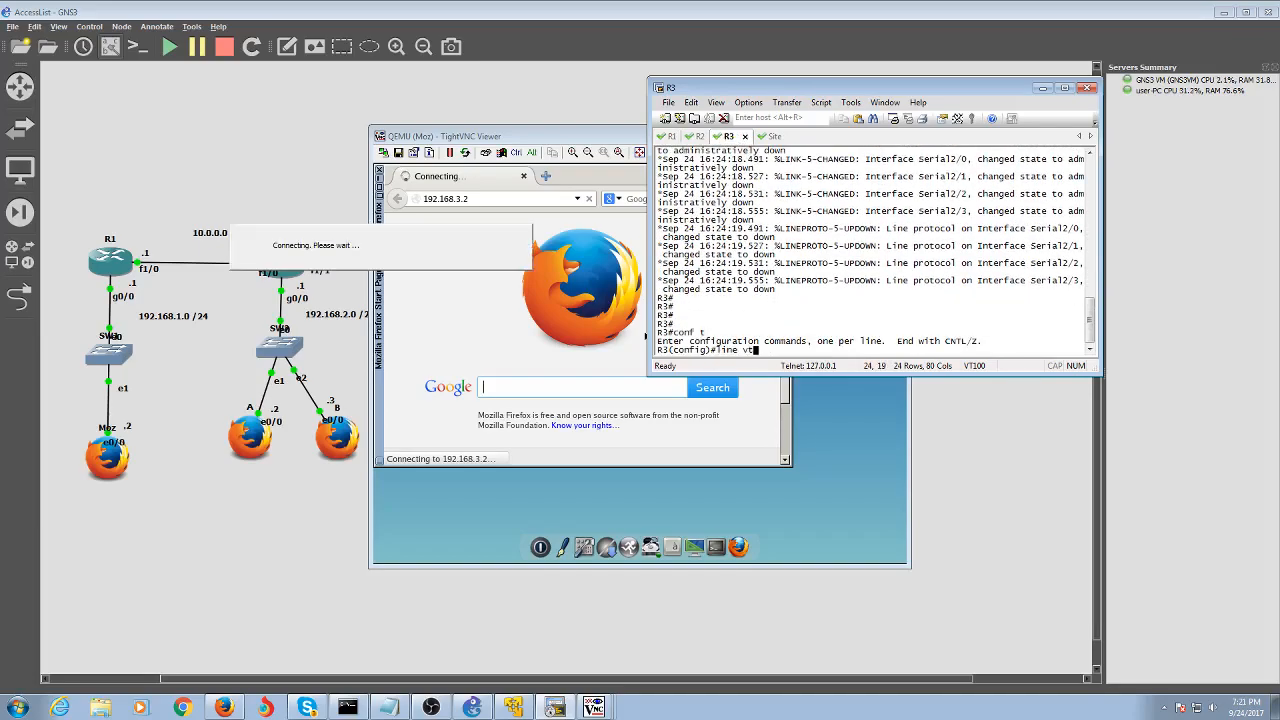
{"action": "type", "text": "y 0 14"}
{"action": "key", "text": "Return"}
{"action": "type", "text": "pass"}
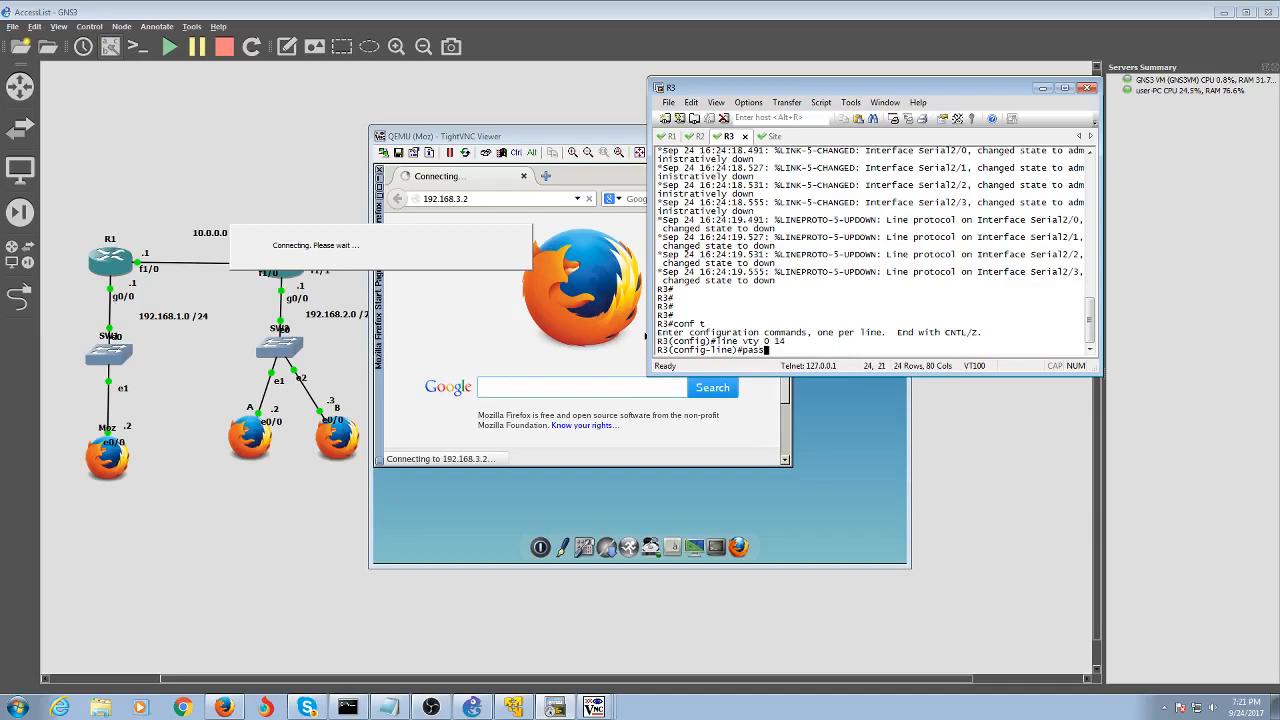
{"action": "key", "text": "Return"}
{"action": "type", "text": "pass "}
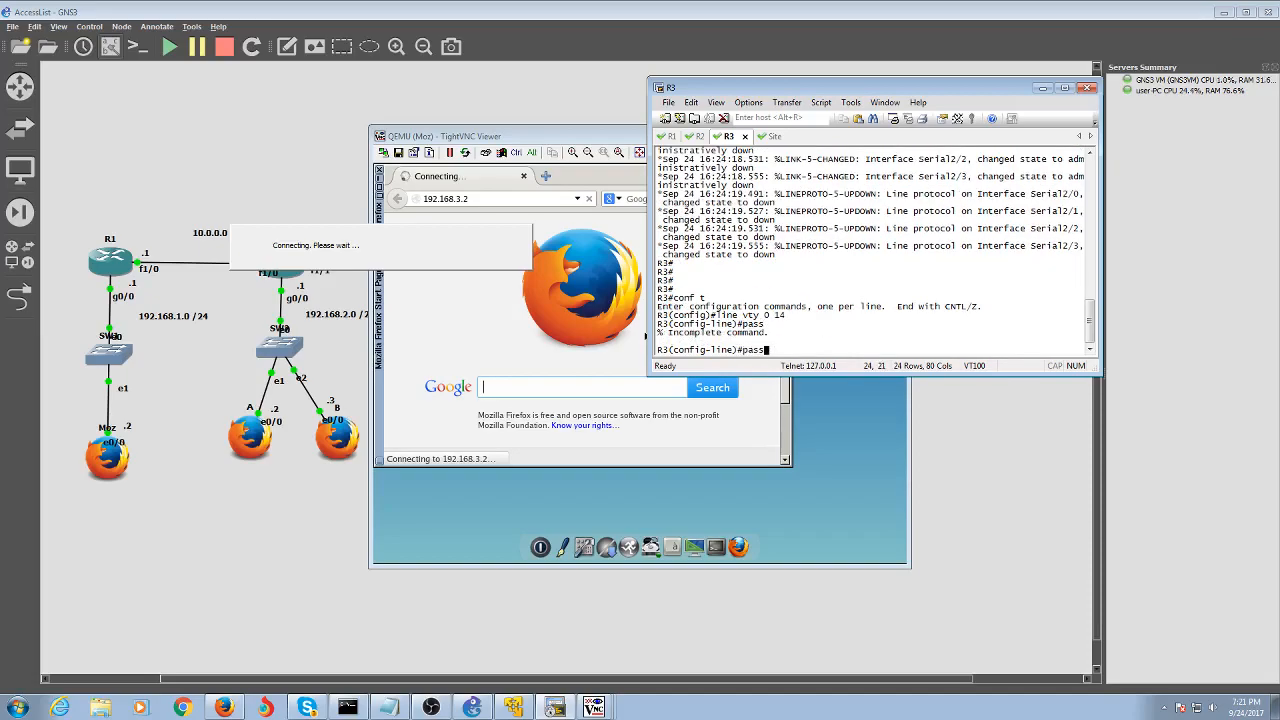
{"action": "type", "text": "pass"}
{"action": "key", "text": "Return"}
{"action": "type", "text": "login"}
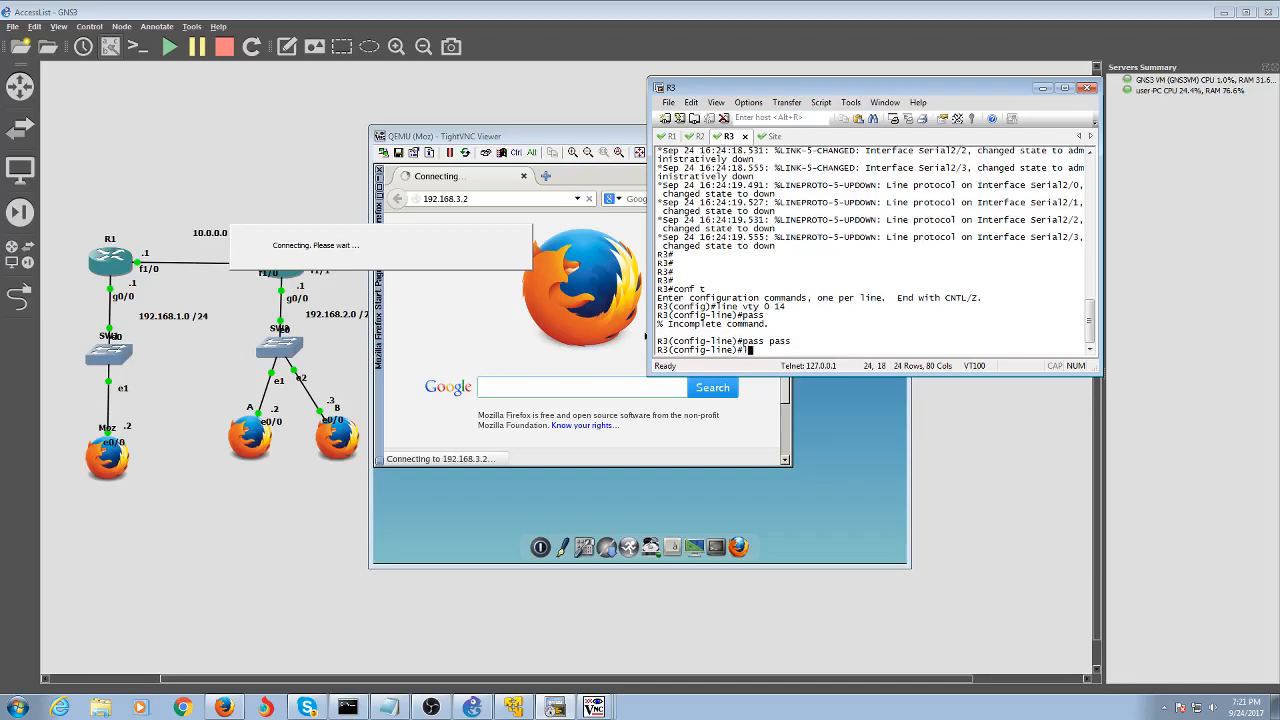
{"action": "key", "text": "Return"}
Set 'exec-timeout 0 0' on R3's VTY lines, exit, and retry 'telnet R3' from R1
{"action": "type", "text": "exe"}
{"action": "key", "text": "Tab"}
{"action": "type", "text": "-t"}
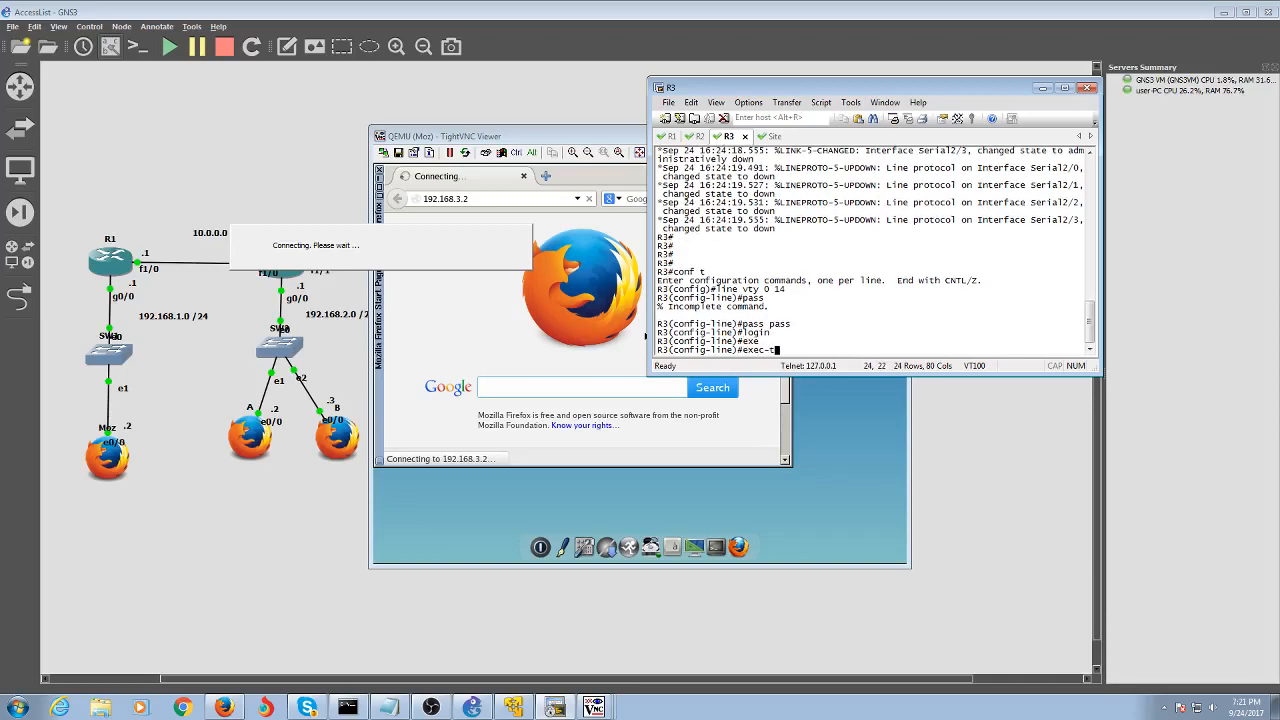
{"action": "key", "text": "Tab"}
{"action": "type", "text": "0 0"}
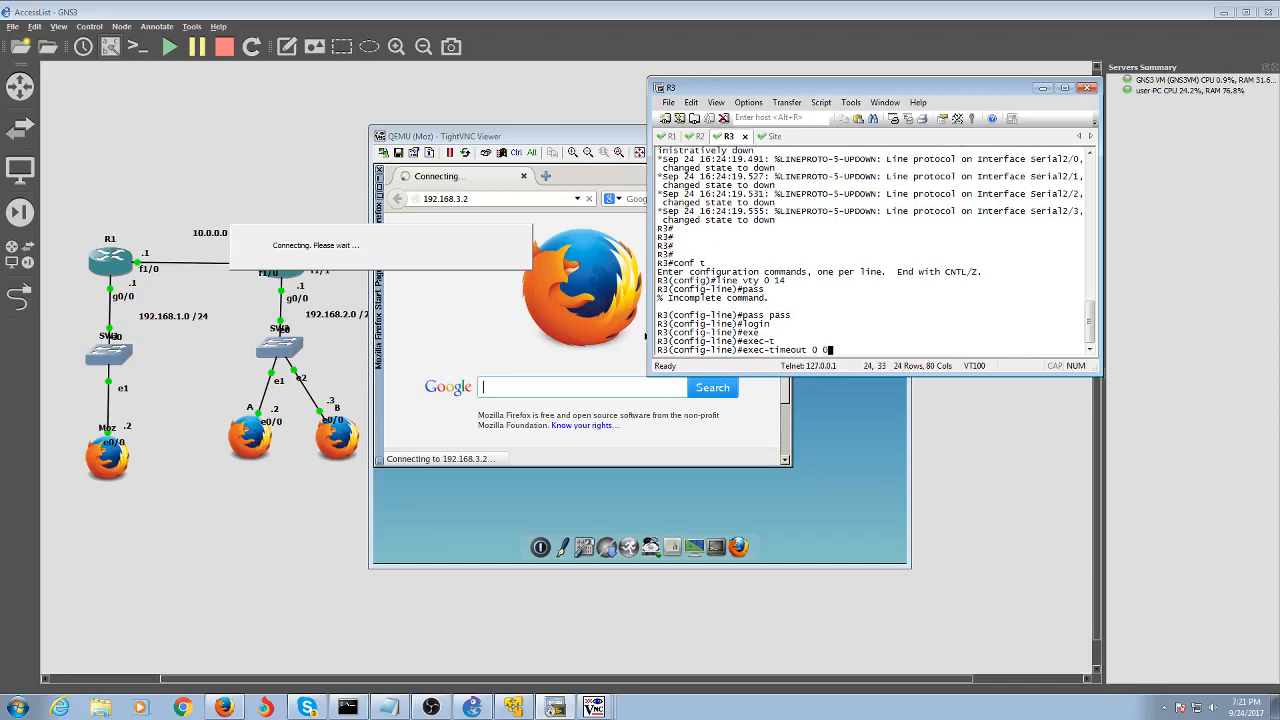
{"action": "key", "text": "Return"}
{"action": "type", "text": "end"}
{"action": "key", "text": "Return"}
{"action": "key", "text": "alt+1"}
{"action": "type", "text": "tel"}
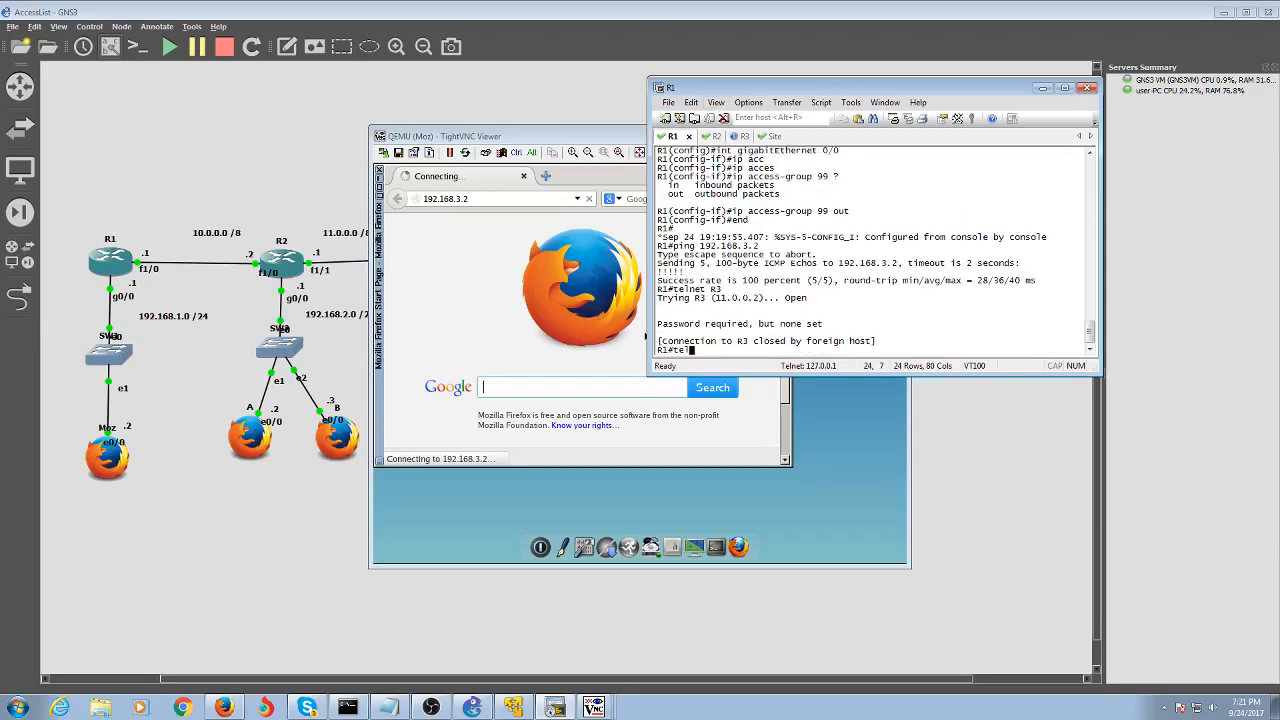
{"action": "type", "text": "net R3"}
Telnet from R1 to R3 with the password, reach R3>, try enable (no password set), then exit
{"action": "key", "text": "Return"}
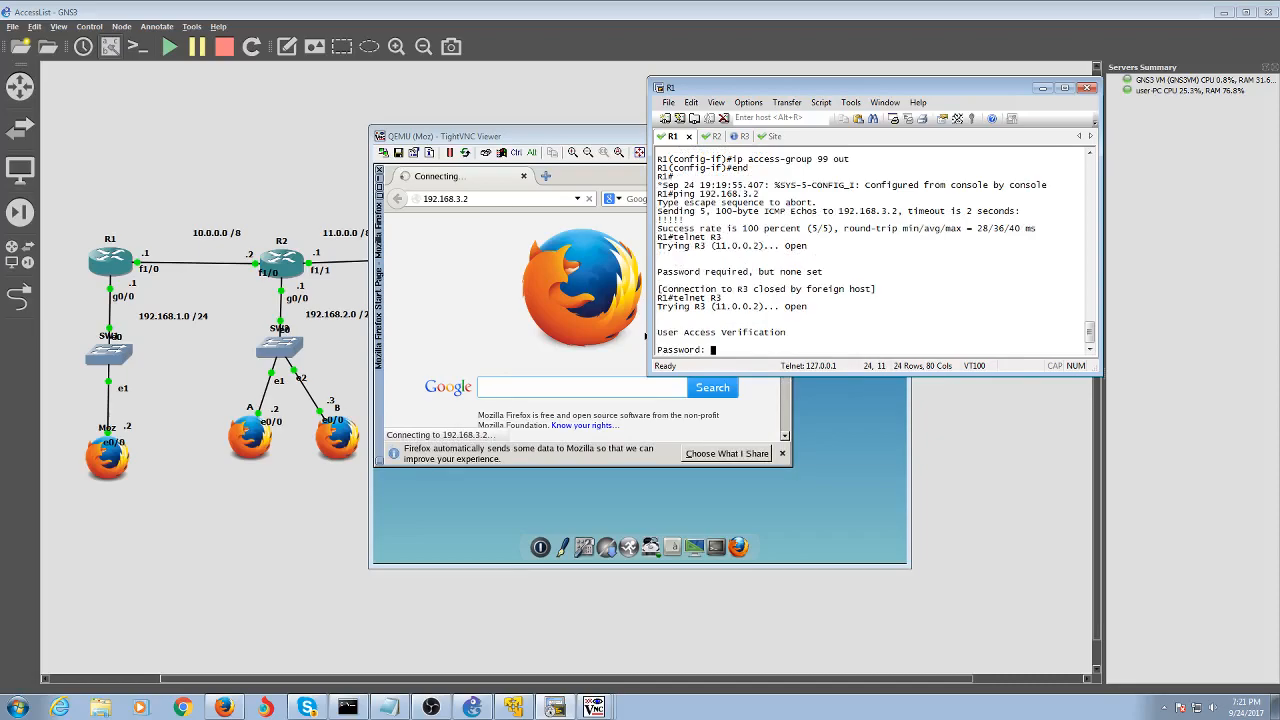
{"action": "key", "text": "Return"}
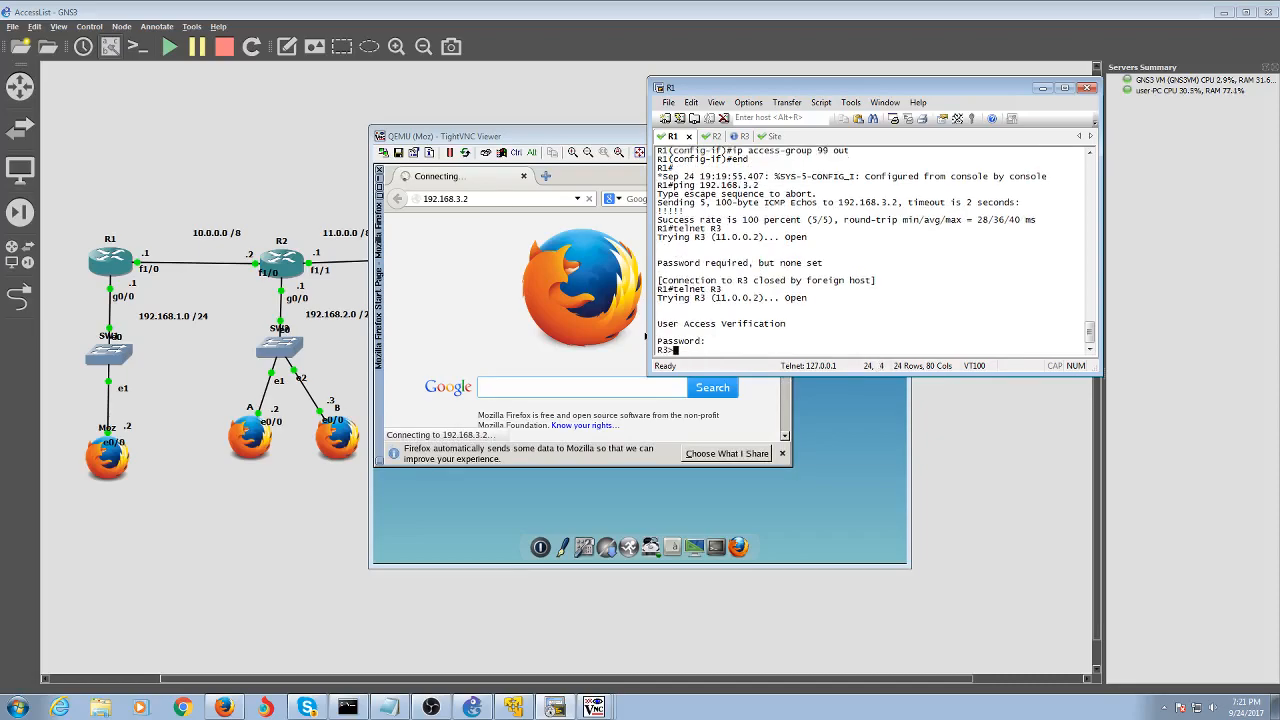
{"action": "type", "text": "en"}
{"action": "key", "text": "Return"}
{"action": "type", "text": "exit"}
{"action": "key", "text": "Return"}
{"action": "type", "text": "exi"}
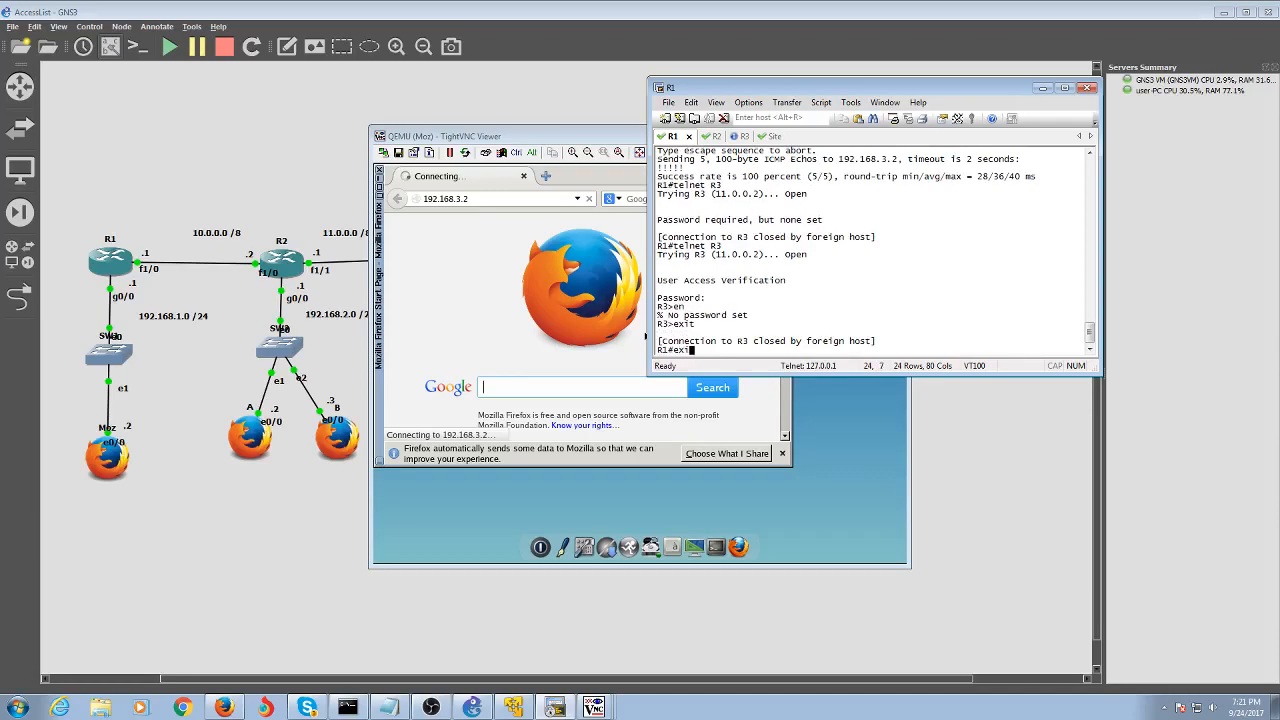
{"action": "key", "text": "BackSpace"}
{"action": "key", "text": "BackSpace"}
{"action": "key", "text": "BackSpace"}
Flip between the R3 and R1 consoles and the topology canvas, ending with the consoles in front
{"action": "left_click", "coordinate": [735, 136]}
{"action": "left_click", "coordinate": [674, 137]}
{"action": "left_click", "coordinate": [314, 525]}
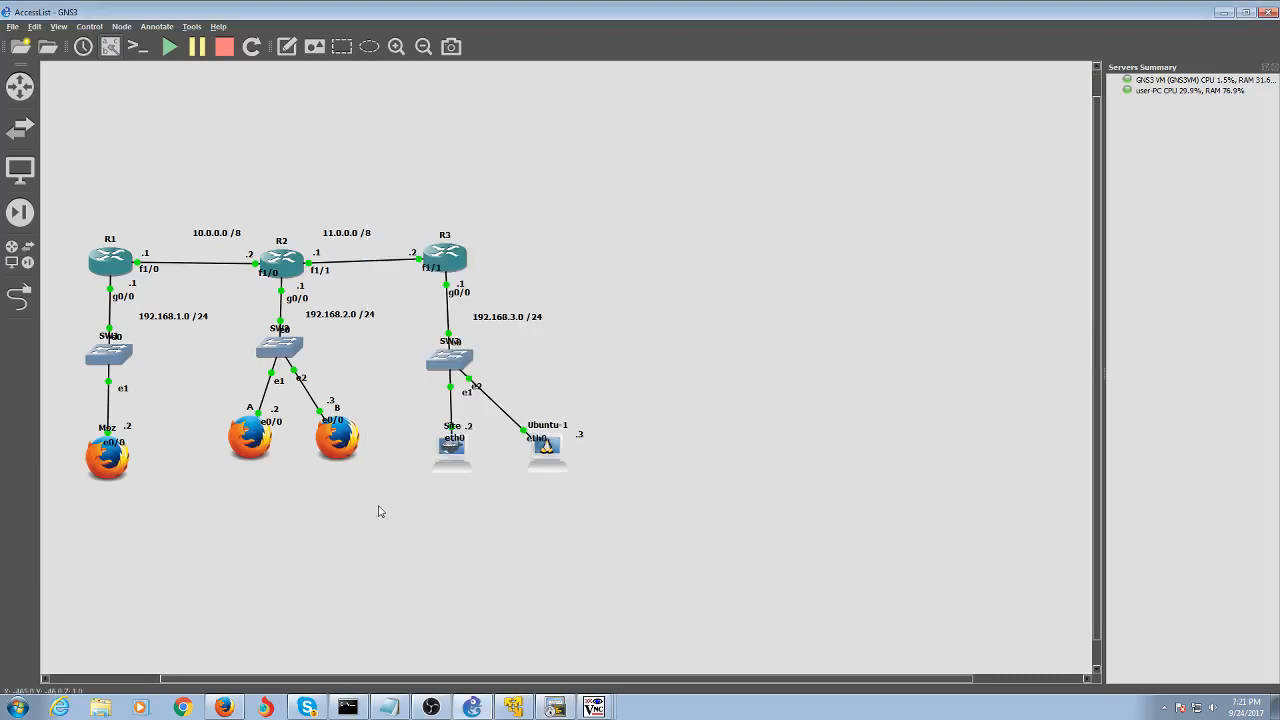
{"action": "left_click", "coordinate": [555, 707]}
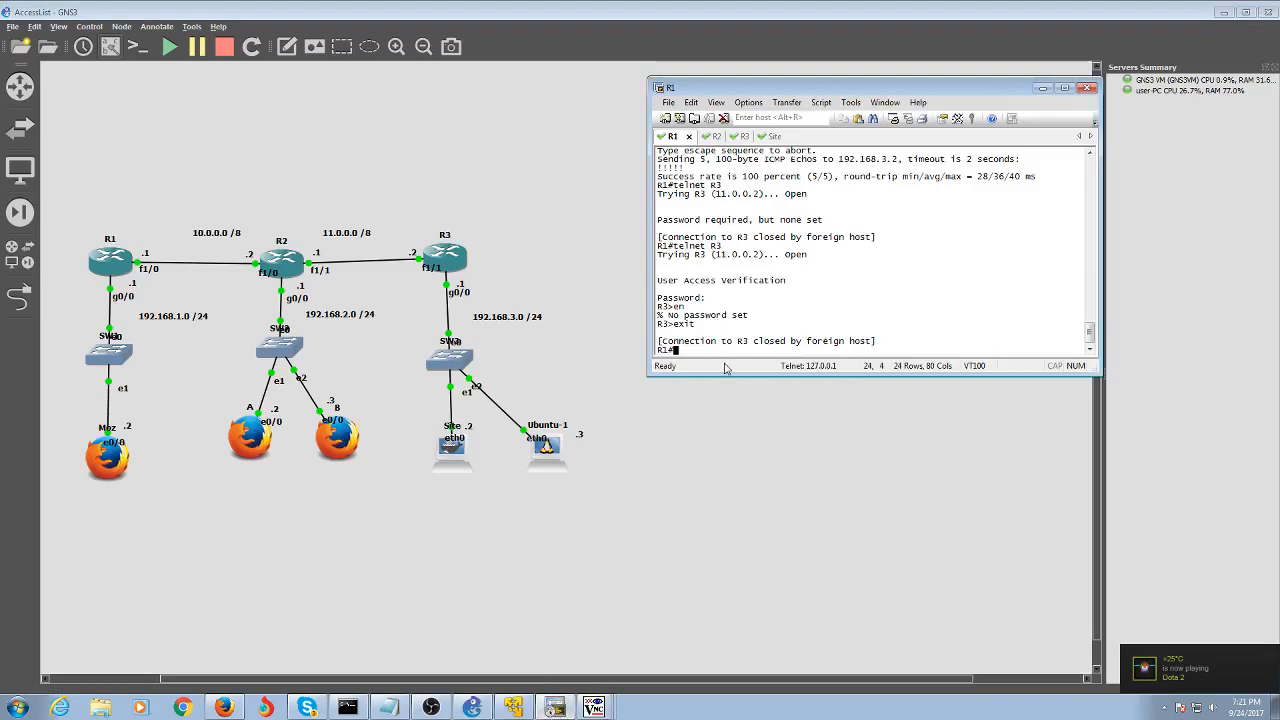
On R3's console, enter global configuration mode with conf t
{"action": "left_click", "coordinate": [742, 137]}
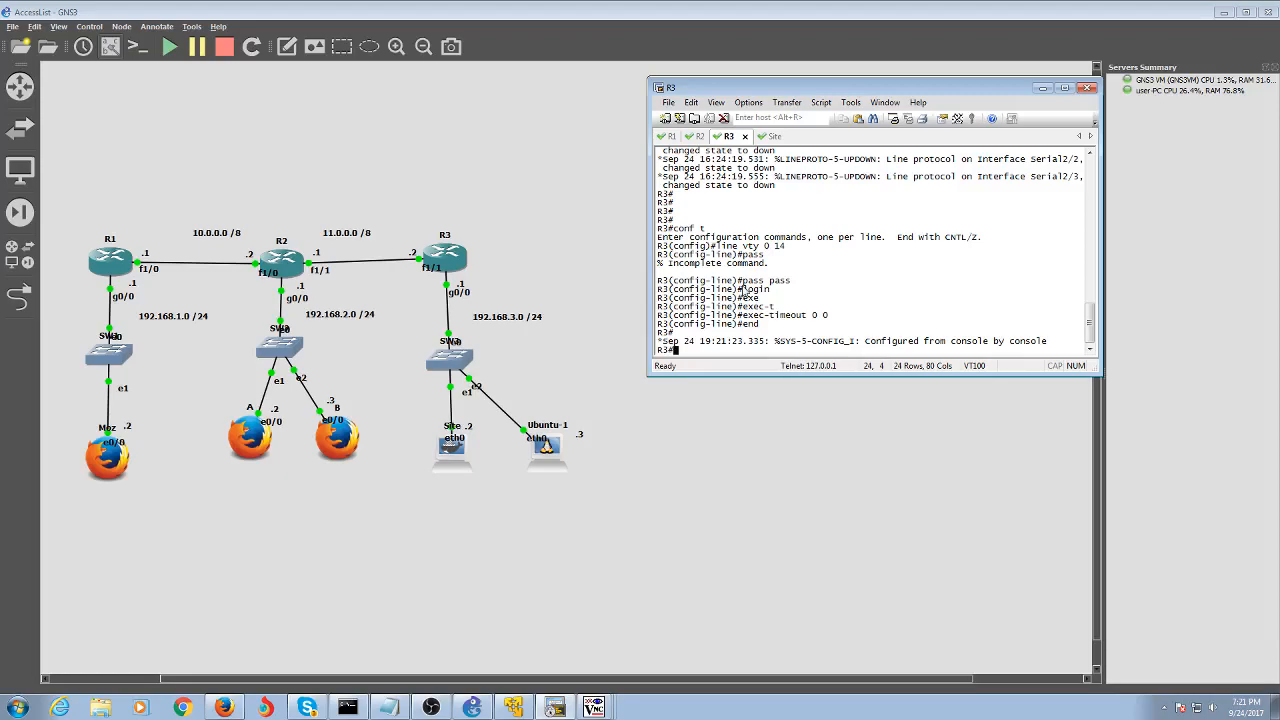
{"action": "type", "text": "p"}
{"action": "key", "text": "BackSpace"}
{"action": "type", "text": "conf t"}
{"action": "key", "text": "Return"}
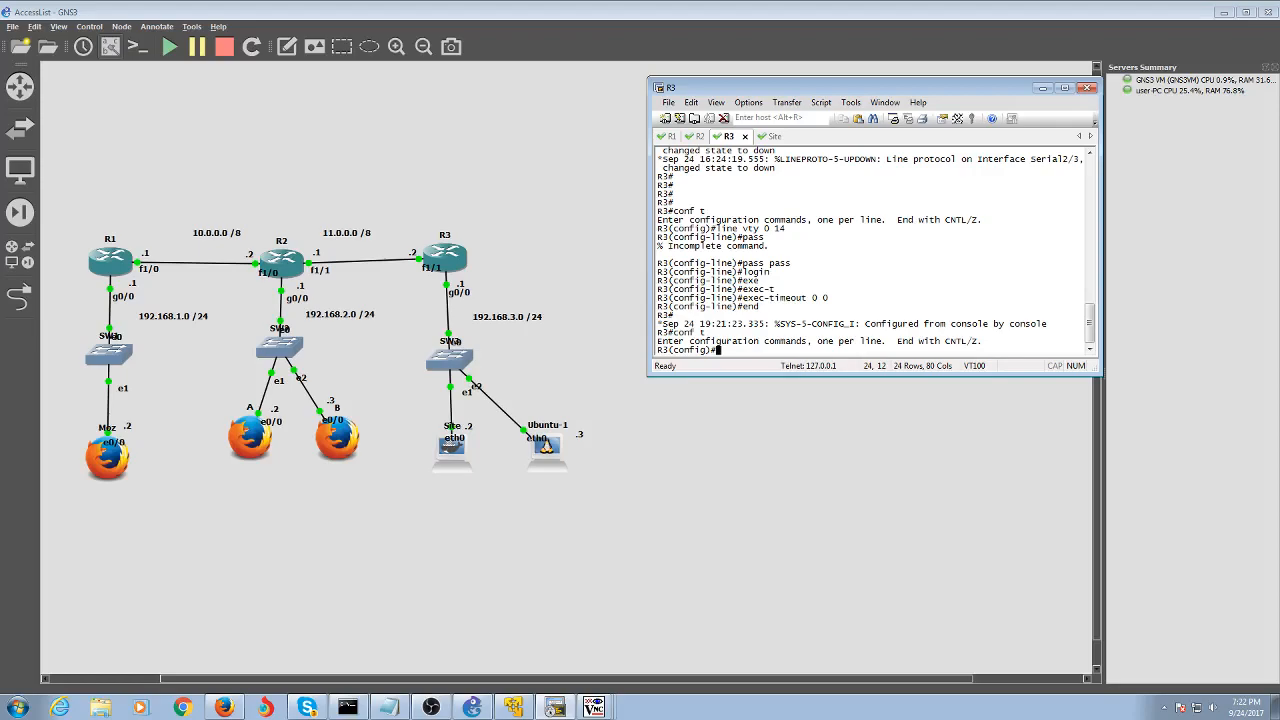
Try an access-list command with Telnet, then recall it and remove the rejected keyword
{"action": "type", "text": "acc"}
{"action": "key", "text": "Tab"}
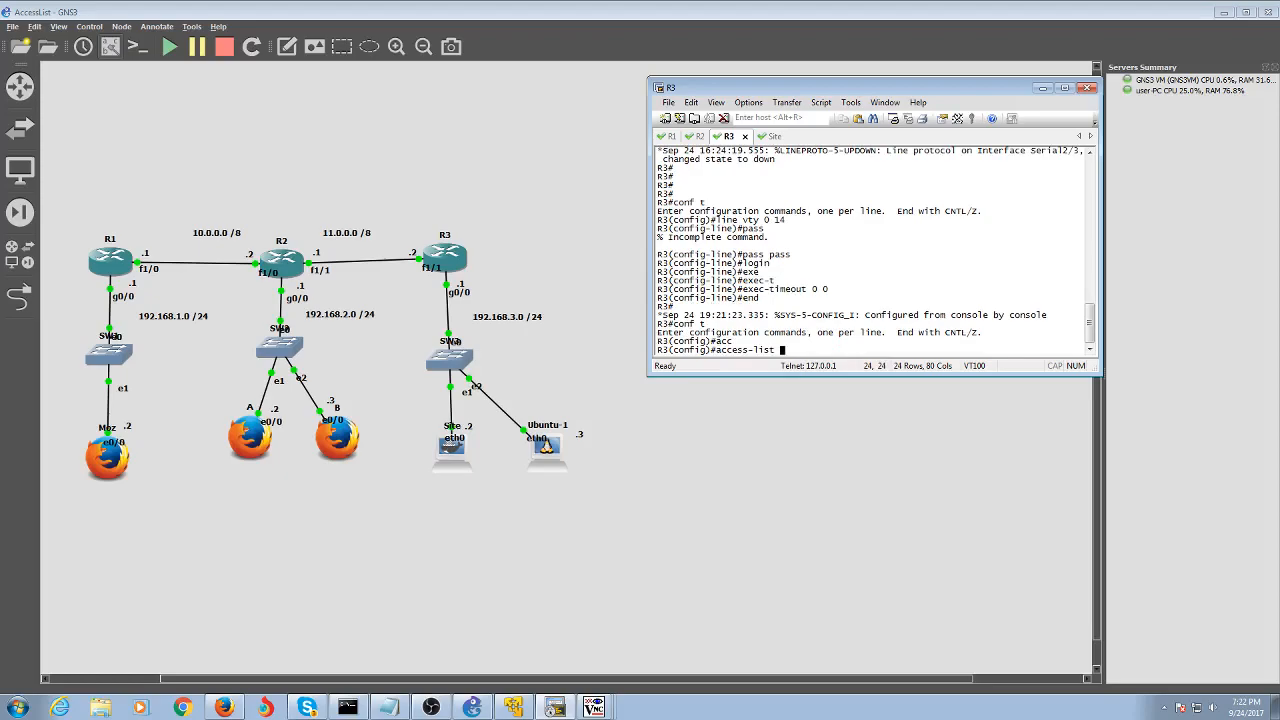
{"action": "type", "text": "Telnet"}
{"action": "key", "text": "Return"}
{"action": "key", "text": "Up"}
{"action": "key", "text": "BackSpace"}
{"action": "key", "text": "BackSpace"}
{"action": "key", "text": "BackSpace"}
{"action": "key", "text": "BackSpace"}
{"action": "key", "text": "BackSpace"}
{"action": "key", "text": "BackSpace"}
{"action": "key", "text": "BackSpace"}
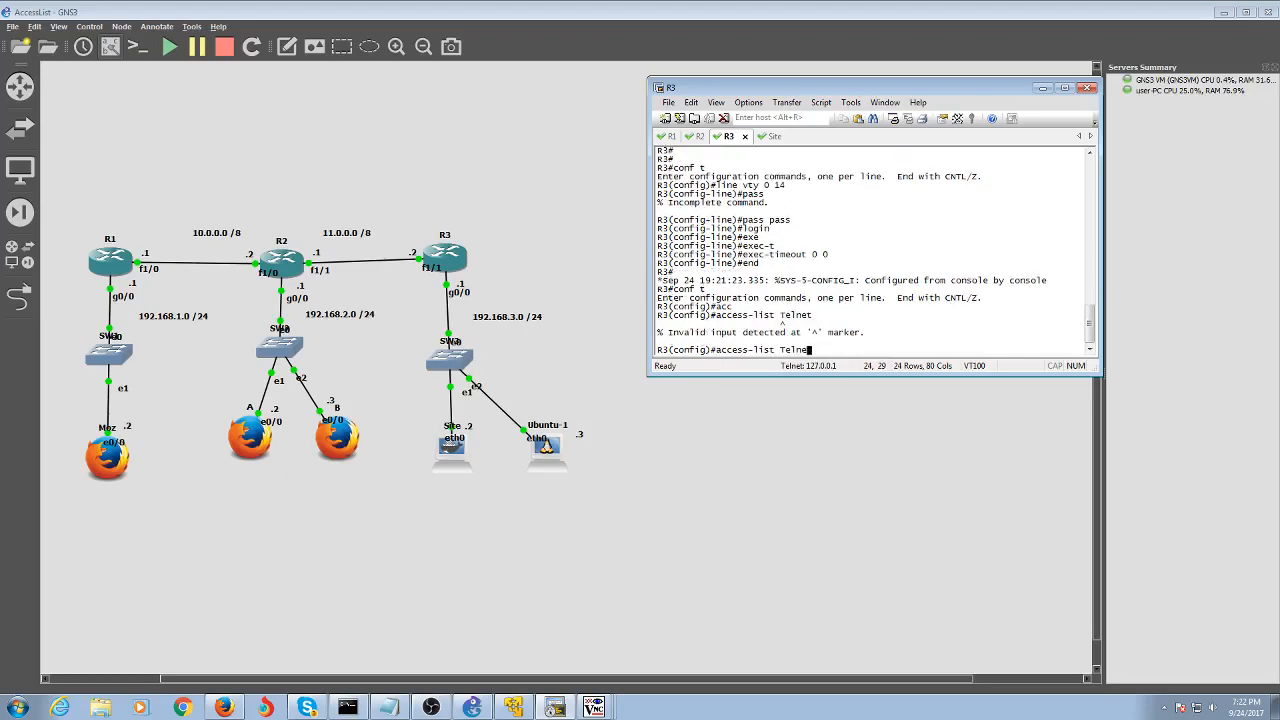
Check the access-list help with ? to see the extended number ranges
{"action": "type", "text": "ext"}
{"action": "key", "text": "Tab"}
{"action": "type", "text": "e"}
{"action": "key", "text": "Tab"}
{"action": "key", "text": "BackSpace"}
{"action": "key", "text": "BackSpace"}
{"action": "key", "text": "BackSpace"}
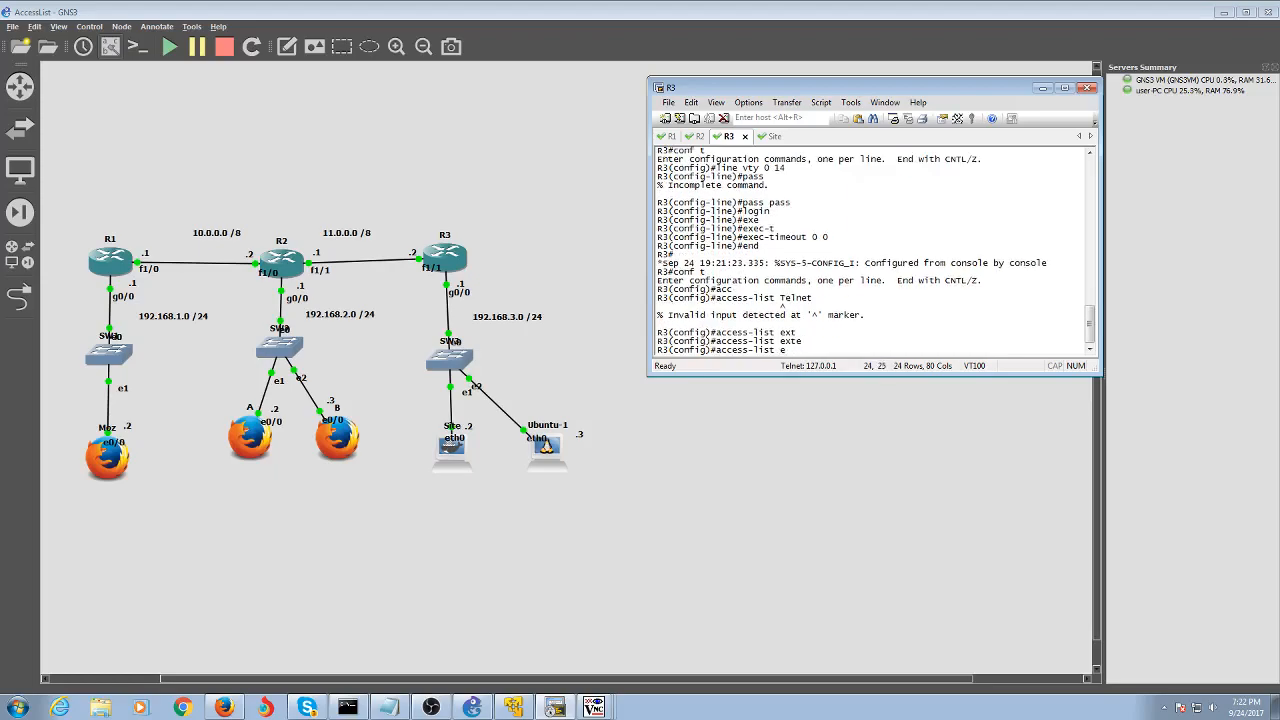
{"action": "type", "text": "?"}
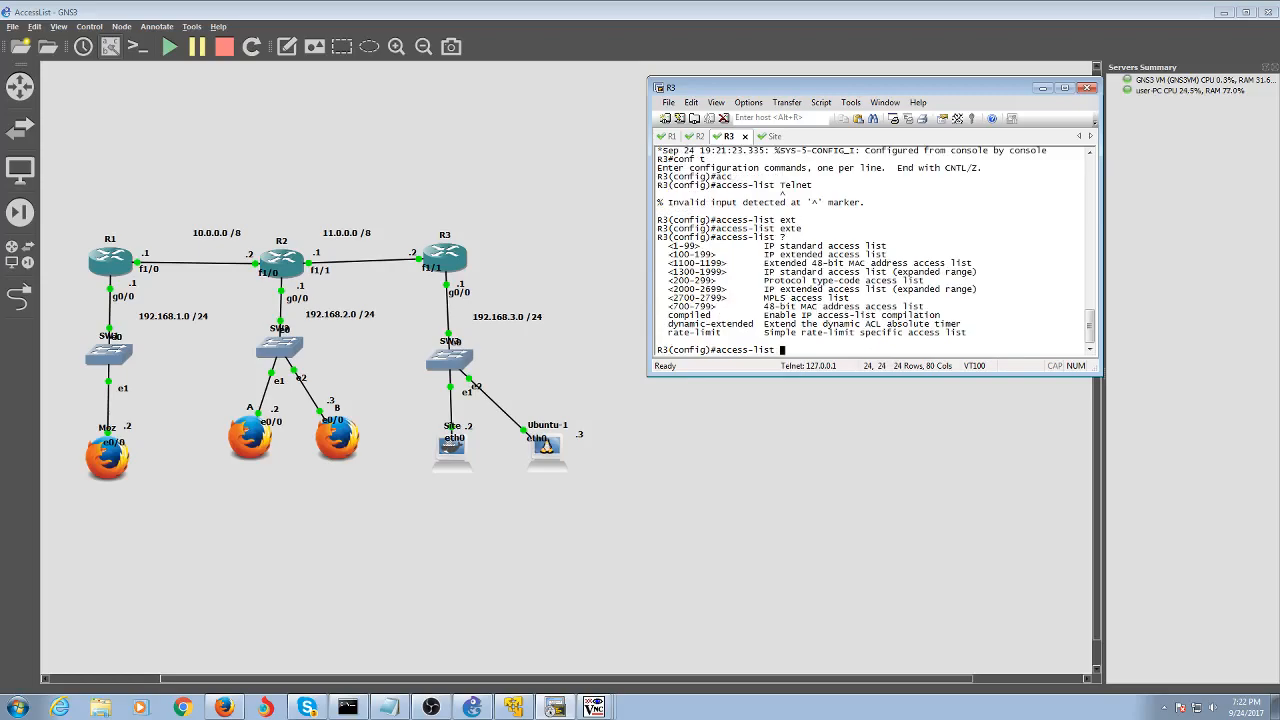
{"action": "type", "text": "extend"}
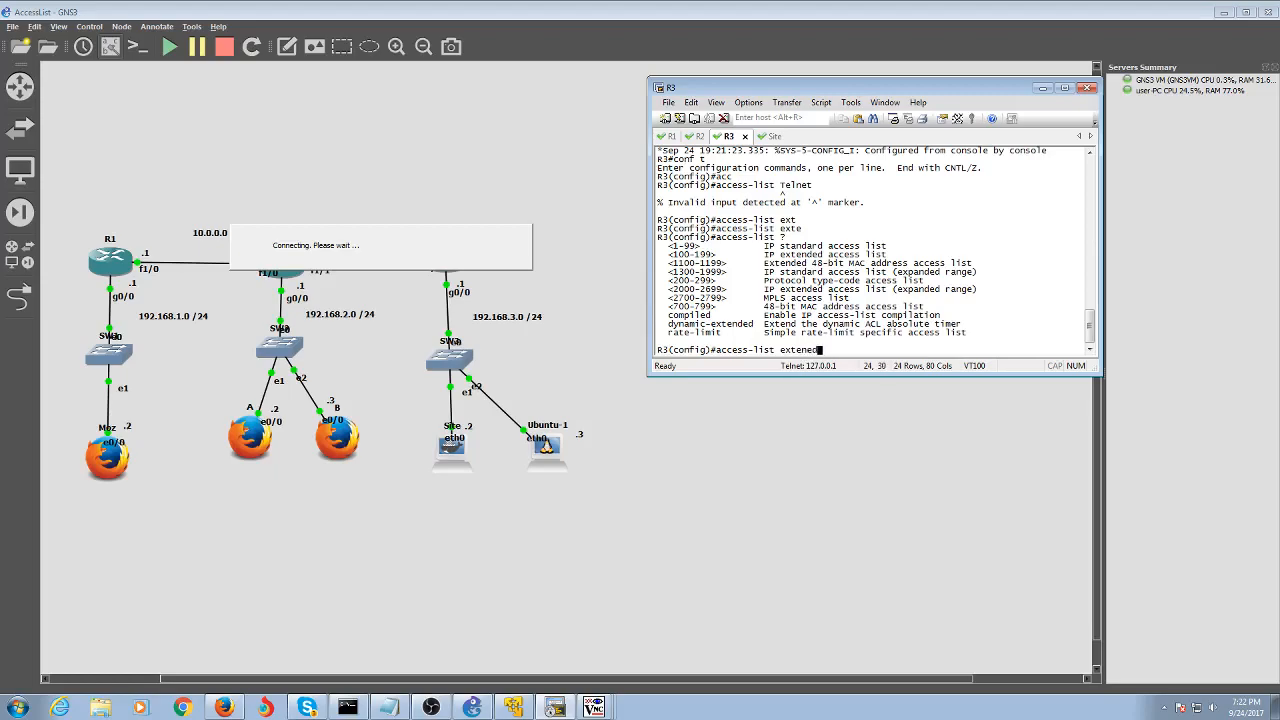
{"action": "key", "text": "BackSpace"}
{"action": "type", "text": "ded"}
{"action": "key", "text": "BackSpace"}
{"action": "type", "text": "?"}
Begin the extended entry 'access-list 199 deny'
{"action": "key", "text": "BackSpace"}
{"action": "key", "text": "BackSpace"}
{"action": "key", "text": "BackSpace"}
{"action": "key", "text": "BackSpace"}
{"action": "key", "text": "BackSpace"}
{"action": "key", "text": "BackSpace"}
{"action": "key", "text": "BackSpace"}
{"action": "key", "text": "BackSpace"}
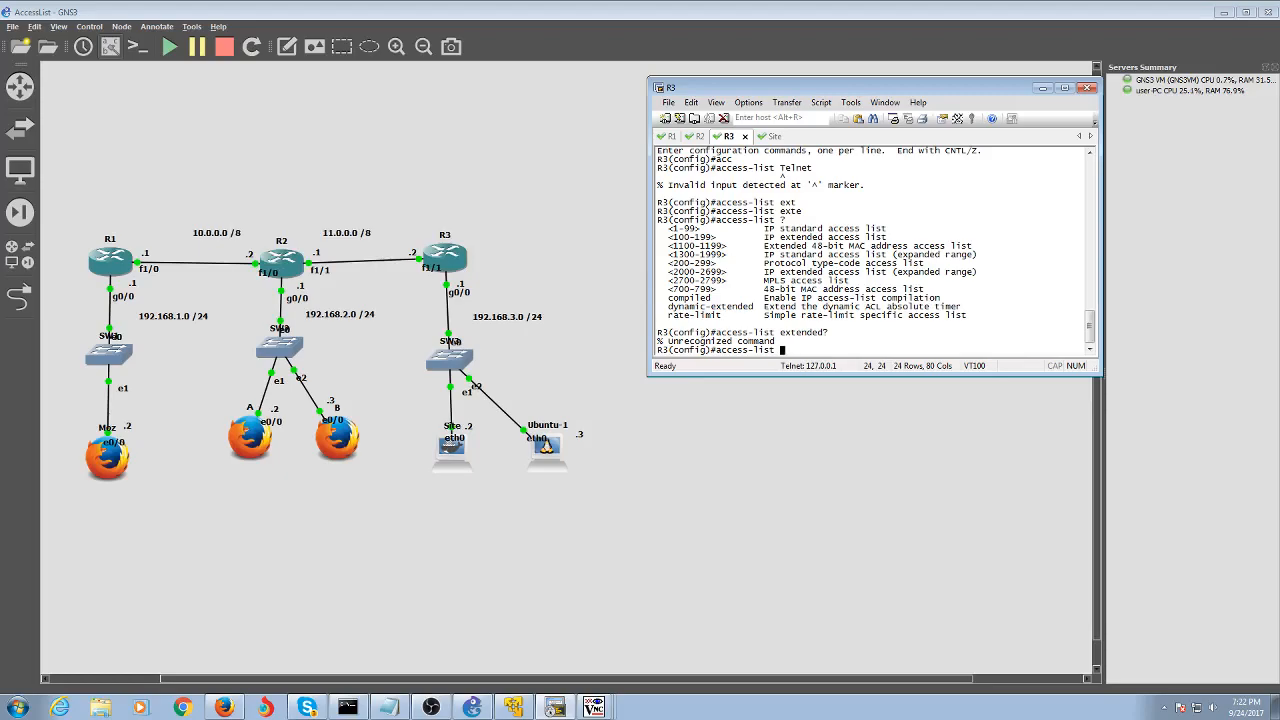
{"action": "type", "text": "199 deny"}
{"action": "key", "text": "Tab"}
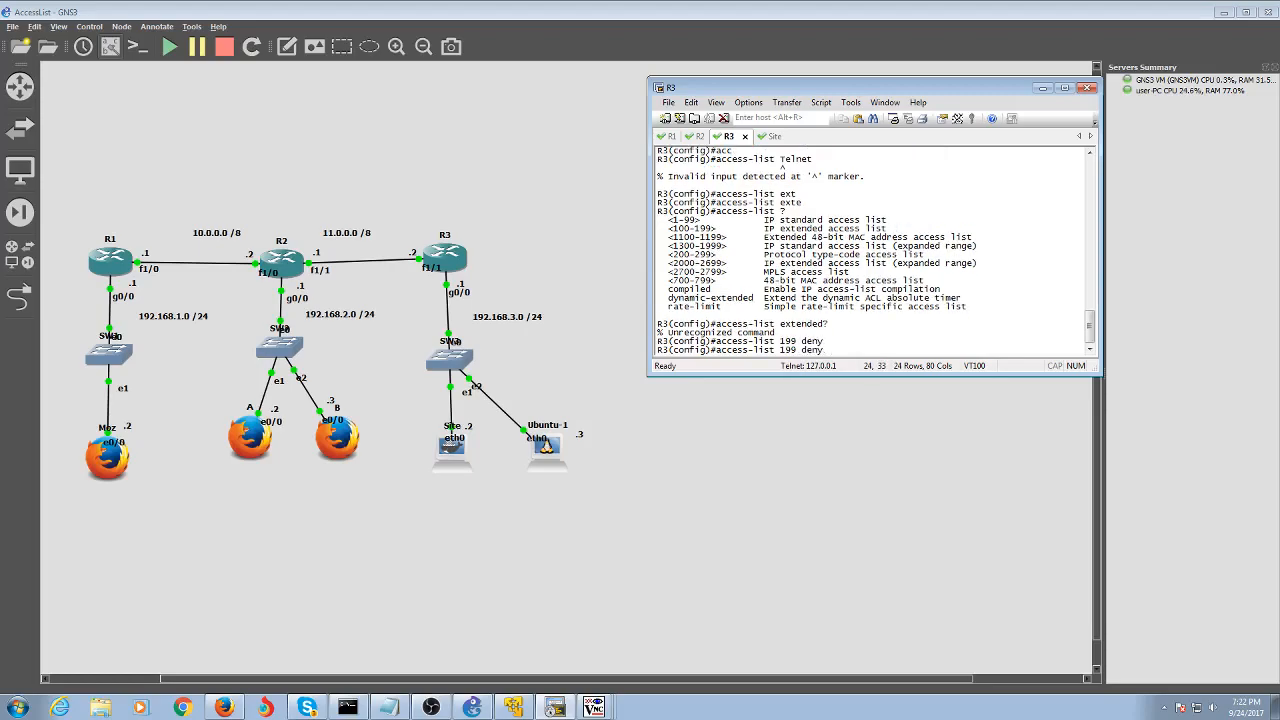
List protocol options for 'access-list 199 deny' and highlight icmp, ip, udp and tcp
{"action": "type", "text": "?"}
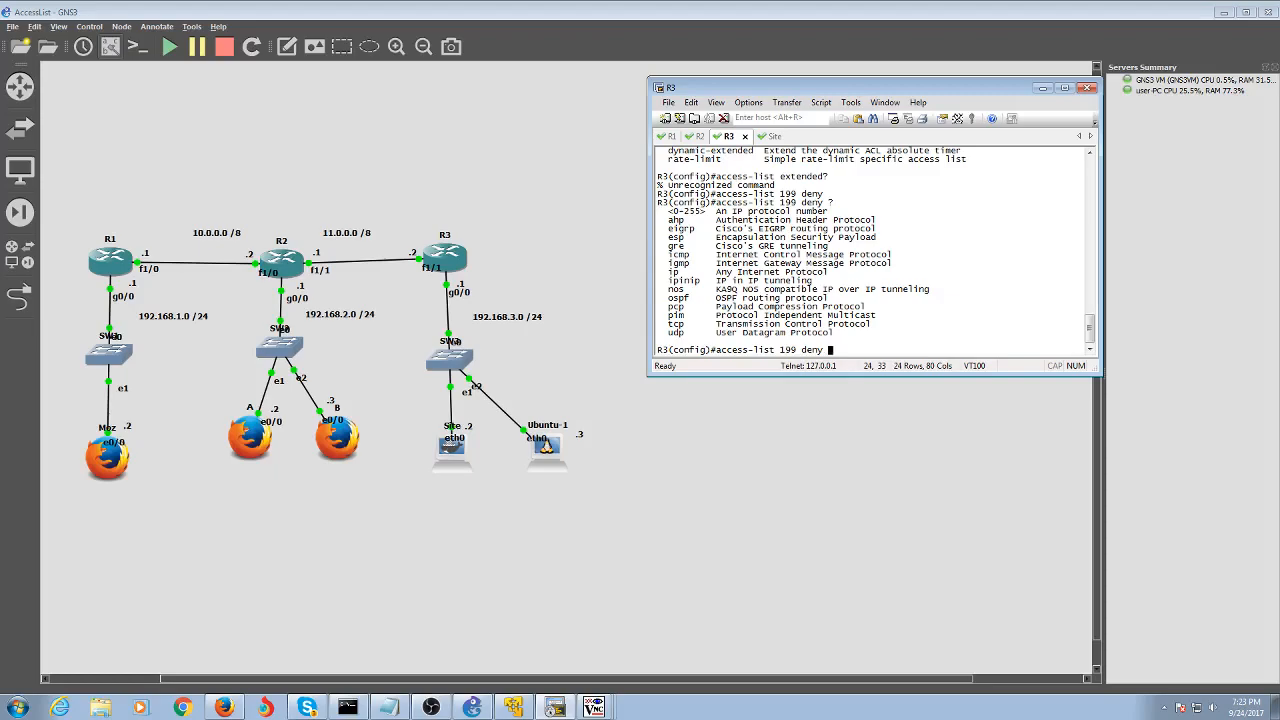
{"action": "left_click_drag", "start_coordinate": [669, 255], "coordinate": [730, 258]}
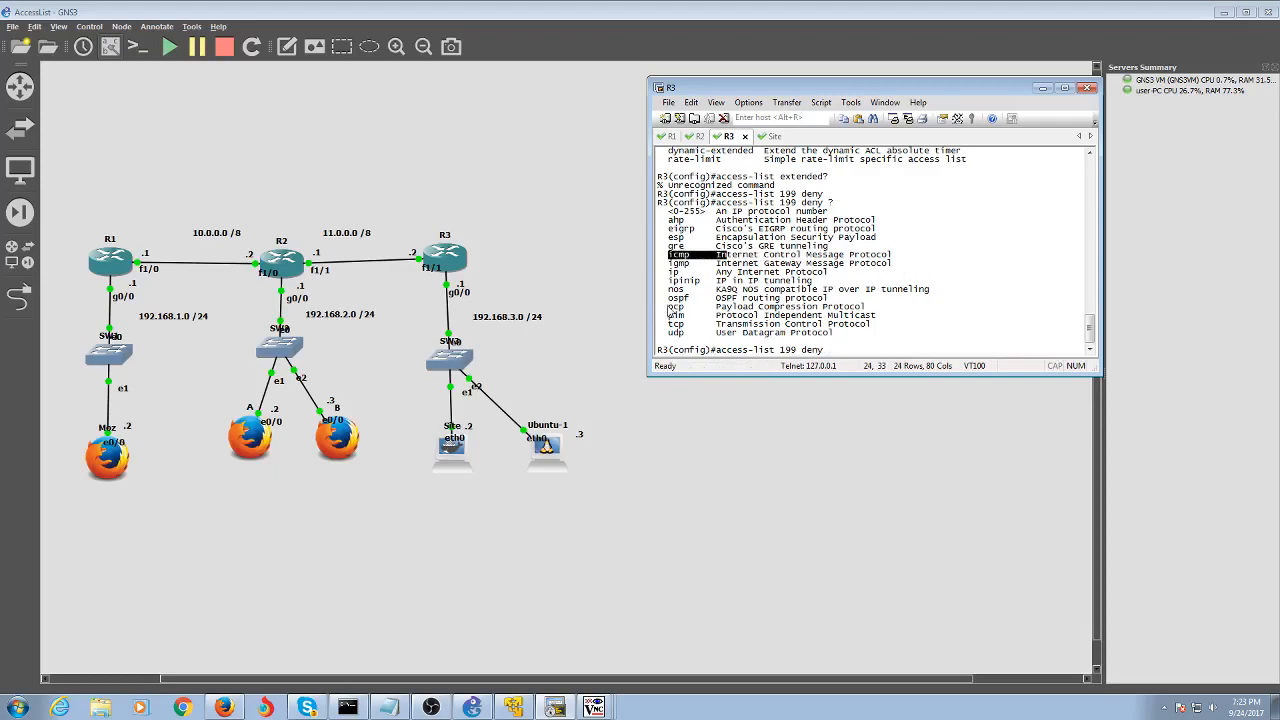
{"action": "left_click_drag", "start_coordinate": [664, 326], "coordinate": [869, 328]}
{"action": "left_click_drag", "start_coordinate": [674, 334], "coordinate": [806, 327]}
{"action": "left_click", "coordinate": [663, 266]}
{"action": "left_click_drag", "start_coordinate": [660, 269], "coordinate": [684, 272]}
{"action": "left_click", "coordinate": [687, 328]}
{"action": "left_click", "coordinate": [687, 332]}
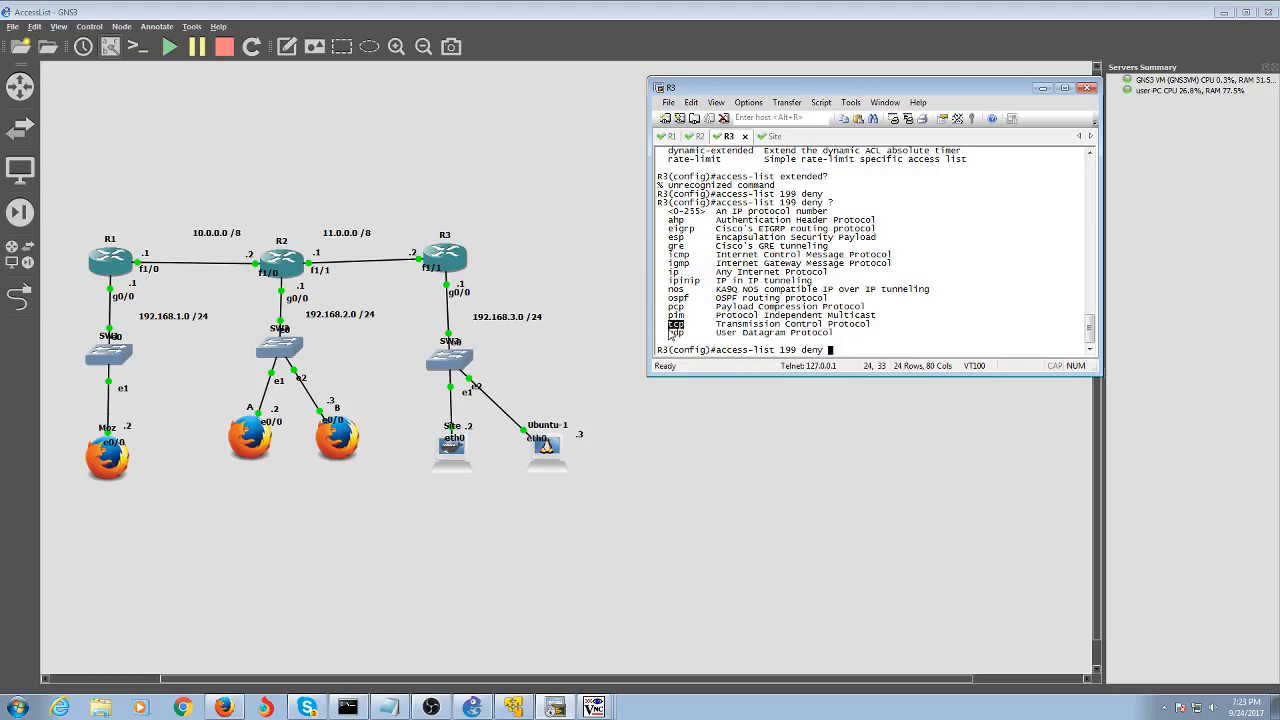
{"action": "mouse_move", "coordinate": [694, 333]}
{"action": "left_mouse_down"}
{"action": "mouse_move", "coordinate": [671, 336]}
{"action": "mouse_move", "coordinate": [687, 330]}
{"action": "left_mouse_up"}
{"action": "left_click", "coordinate": [665, 328]}
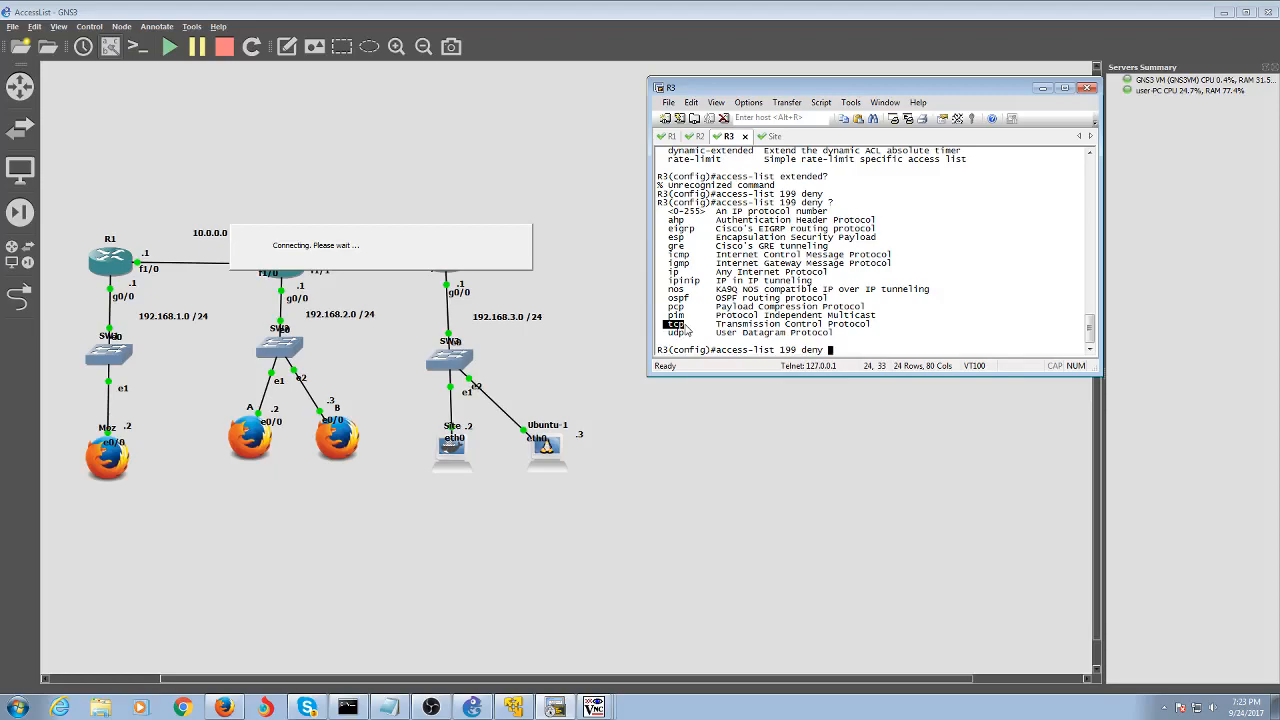
{"action": "left_click_drag", "start_coordinate": [667, 334], "coordinate": [688, 339]}
{"action": "mouse_move", "coordinate": [684, 325]}
{"action": "left_mouse_down"}
{"action": "mouse_move", "coordinate": [664, 323]}
{"action": "mouse_move", "coordinate": [680, 341]}
{"action": "left_mouse_up"}
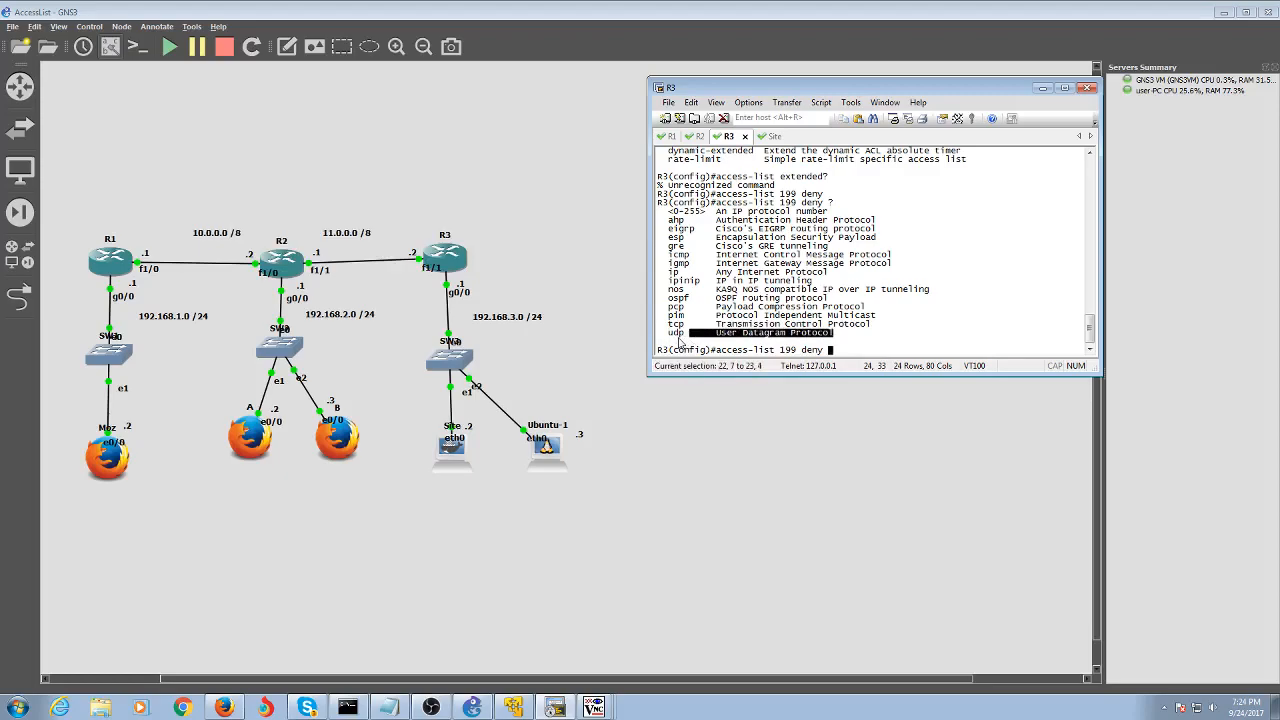
{"action": "left_click_drag", "start_coordinate": [680, 342], "coordinate": [680, 342]}
{"action": "left_click", "coordinate": [678, 324]}
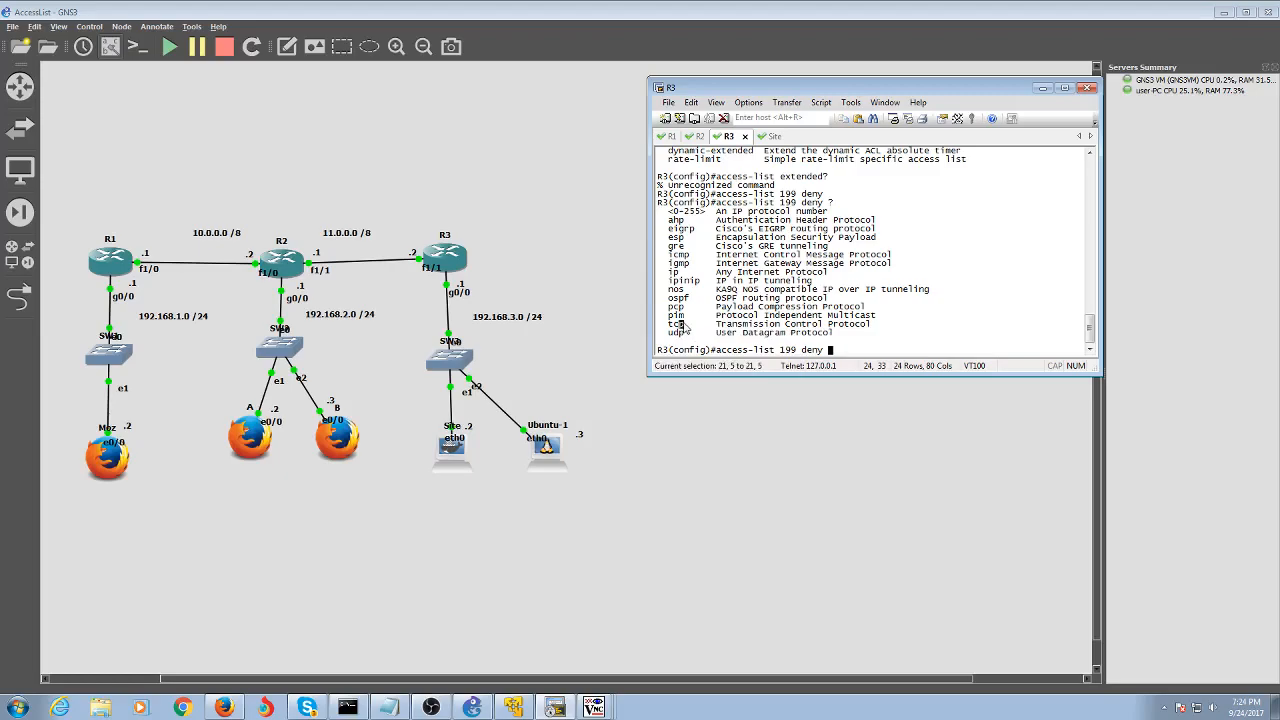
{"action": "double_click", "coordinate": [677, 324]}
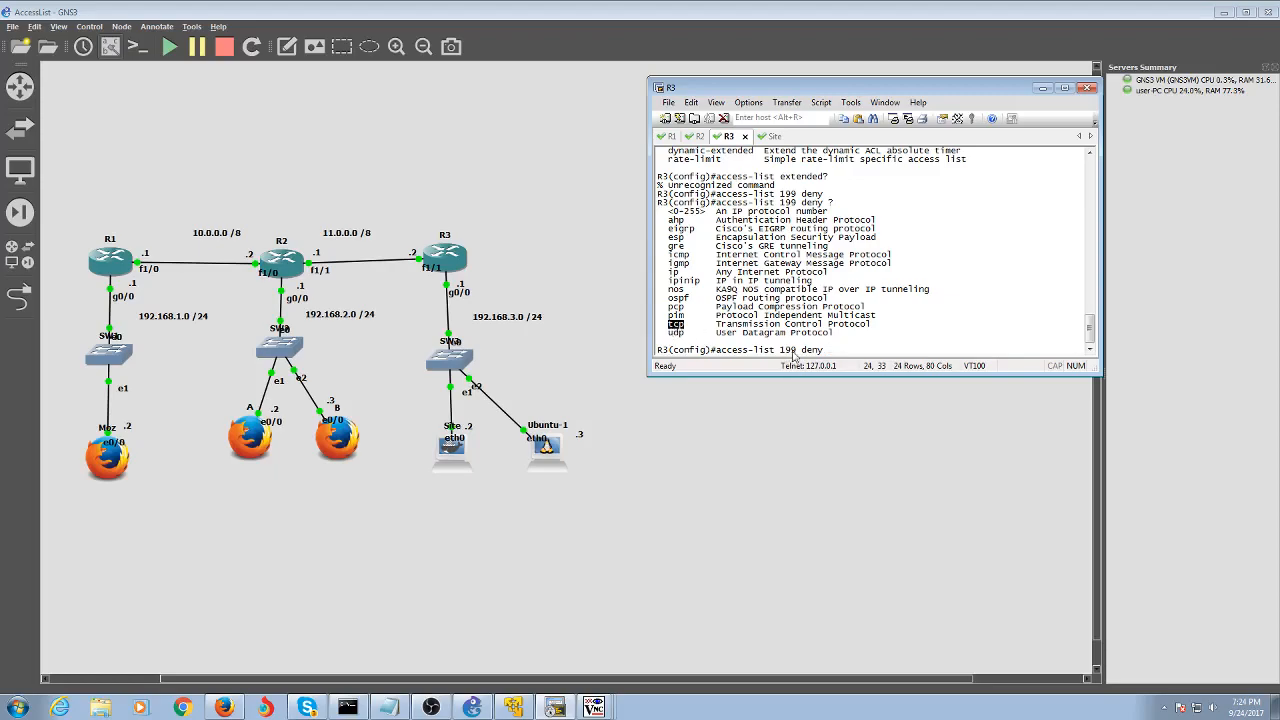
{"action": "left_click", "coordinate": [834, 350]}
Extend the deny entry with tcp, source 192.168.2.0 and wildcard 0.0.0.255
{"action": "type", "text": "192"}
{"action": "key", "text": "BackSpace"}
{"action": "key", "text": "BackSpace"}
{"action": "key", "text": "BackSpace"}
{"action": "type", "text": "?"}
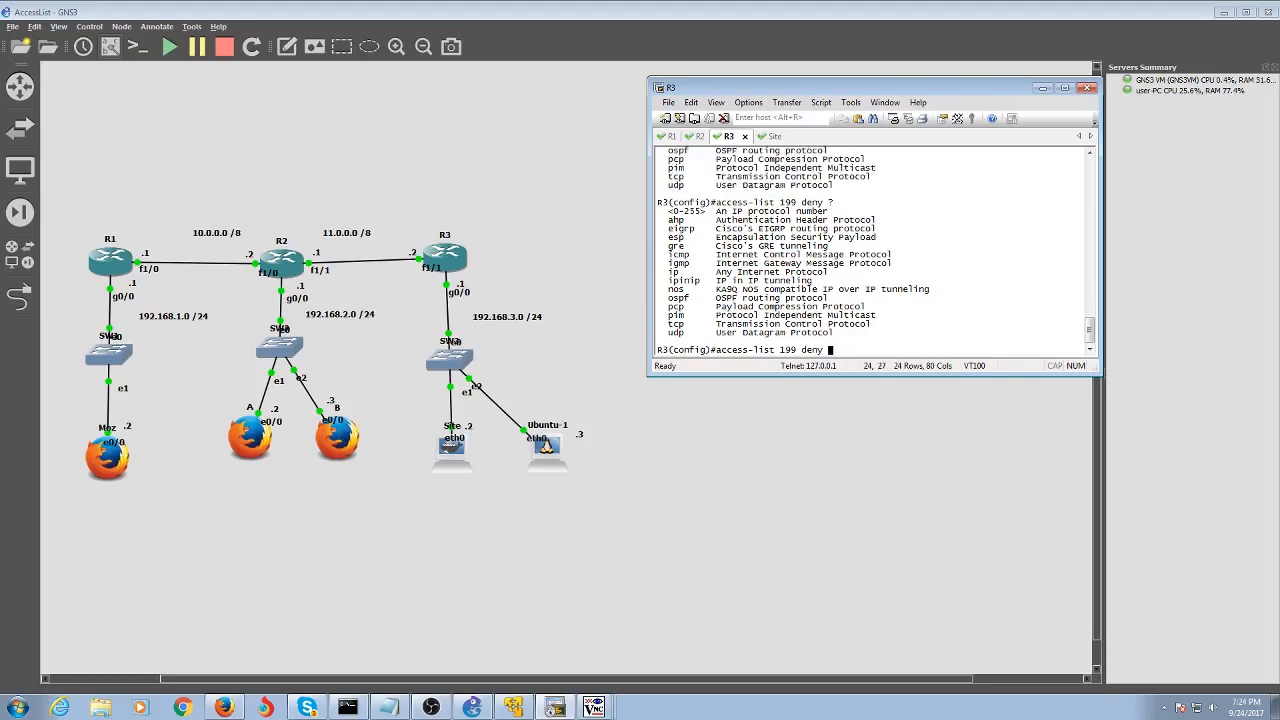
{"action": "type", "text": "tcp ?"}
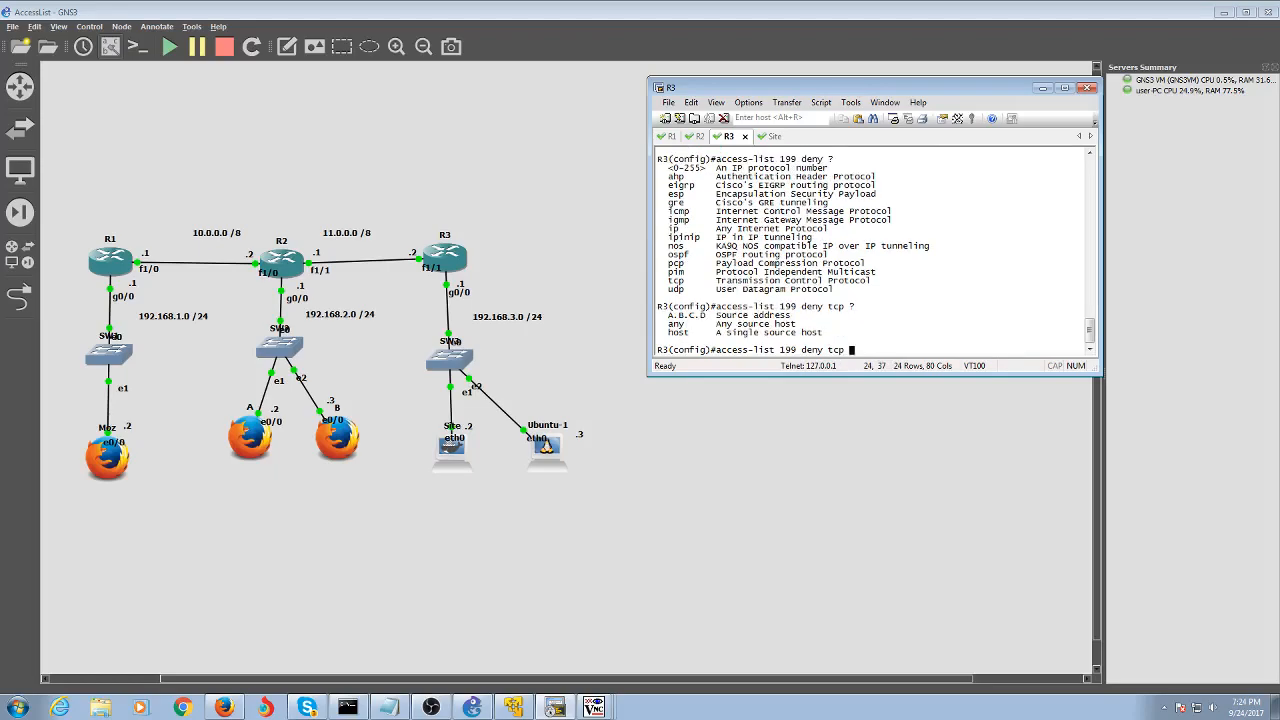
{"action": "type", "text": "192.168.2.0 ?"}
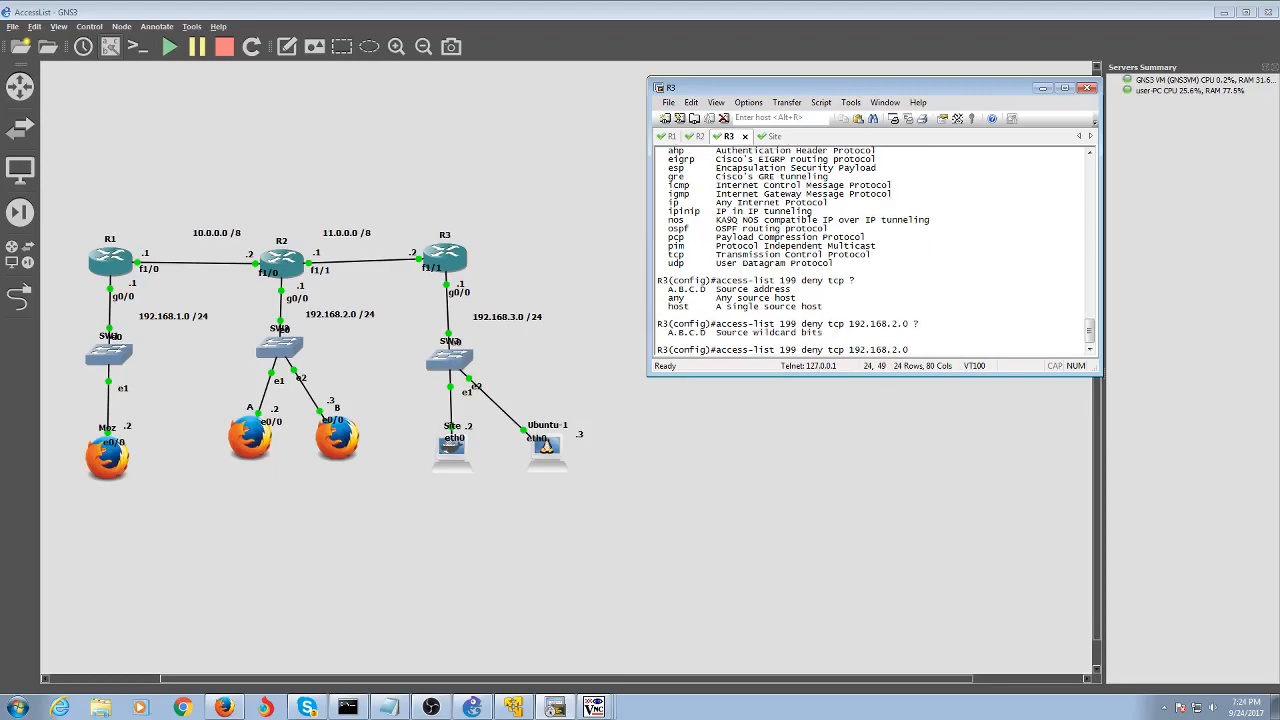
{"action": "type", "text": "0.255.25"}
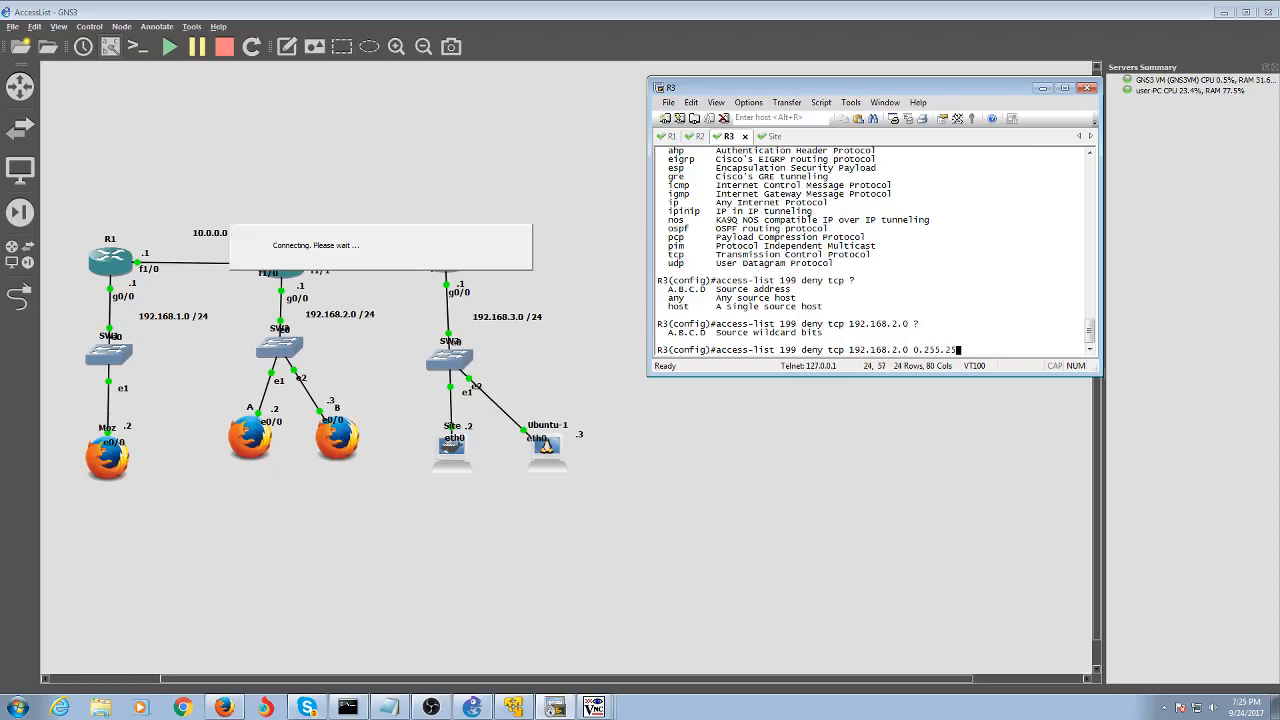
{"action": "type", "text": "5.255"}
{"action": "key", "text": "BackSpace"}
{"action": "key", "text": "BackSpace"}
{"action": "key", "text": "BackSpace"}
{"action": "key", "text": "BackSpace"}
{"action": "key", "text": "BackSpace"}
{"action": "key", "text": "BackSpace"}
{"action": "key", "text": "BackSpace"}
{"action": "key", "text": "BackSpace"}
{"action": "key", "text": "BackSpace"}
{"action": "key", "text": "BackSpace"}
{"action": "key", "text": "BackSpace"}
{"action": "type", "text": "0"}
{"action": "type", "text": "."}
{"action": "type", "text": "0.25"}
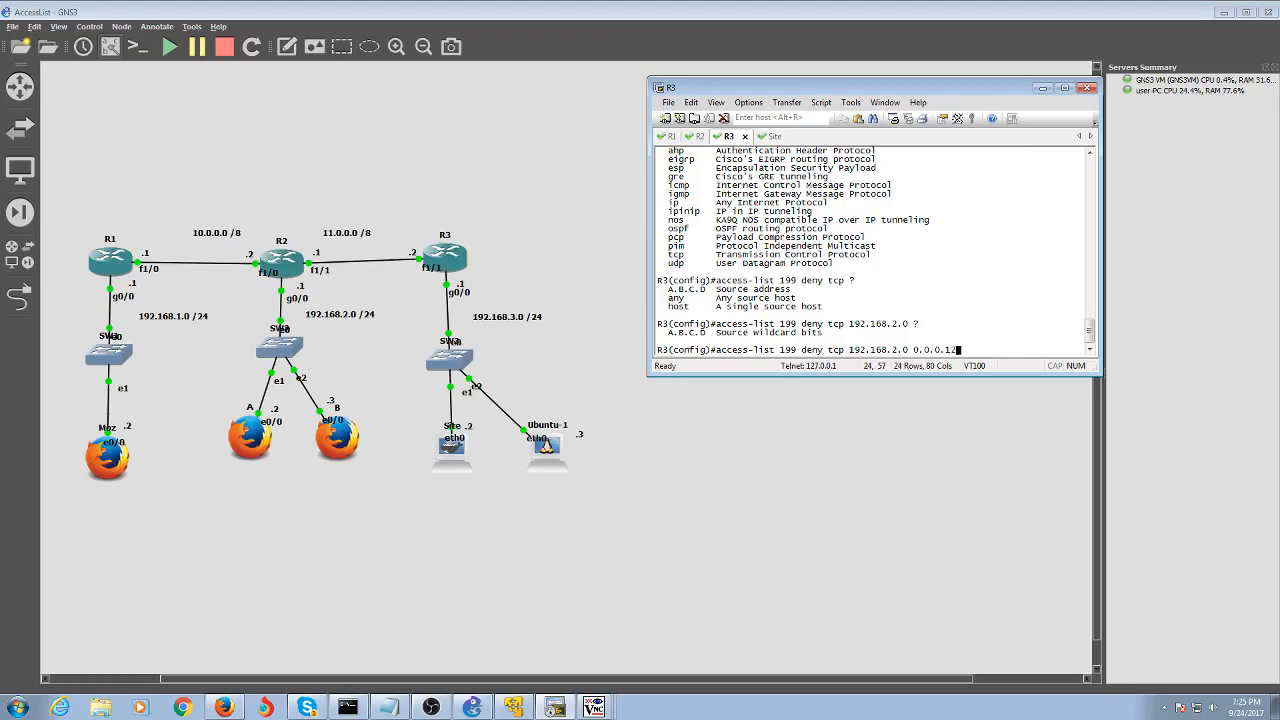
{"action": "type", "text": "8"}
{"action": "key", "text": "BackSpace"}
{"action": "key", "text": "BackSpace"}
{"action": "key", "text": "BackSpace"}
{"action": "type", "text": "22"}
{"action": "key", "text": "BackSpace"}
{"action": "type", "text": "55"}
Add destination 'host R3 eq' to the rule, ready for the port
{"action": "type", "text": "host"}
{"action": "key", "text": "Tab"}
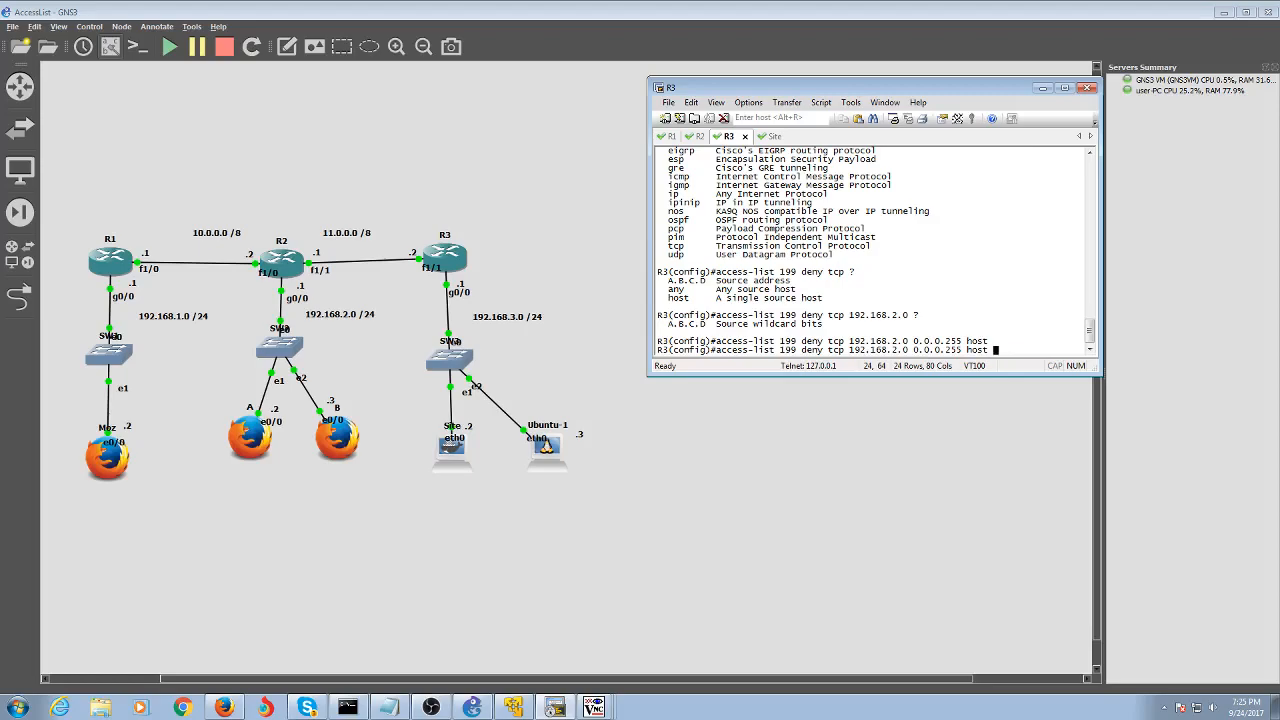
{"action": "type", "text": "E"}
{"action": "key", "text": "BackSpace"}
{"action": "type", "text": "R3 eq"}
View the port names and enter the rule ending 'host R3 eq telnet'
{"action": "type", "text": "?"}
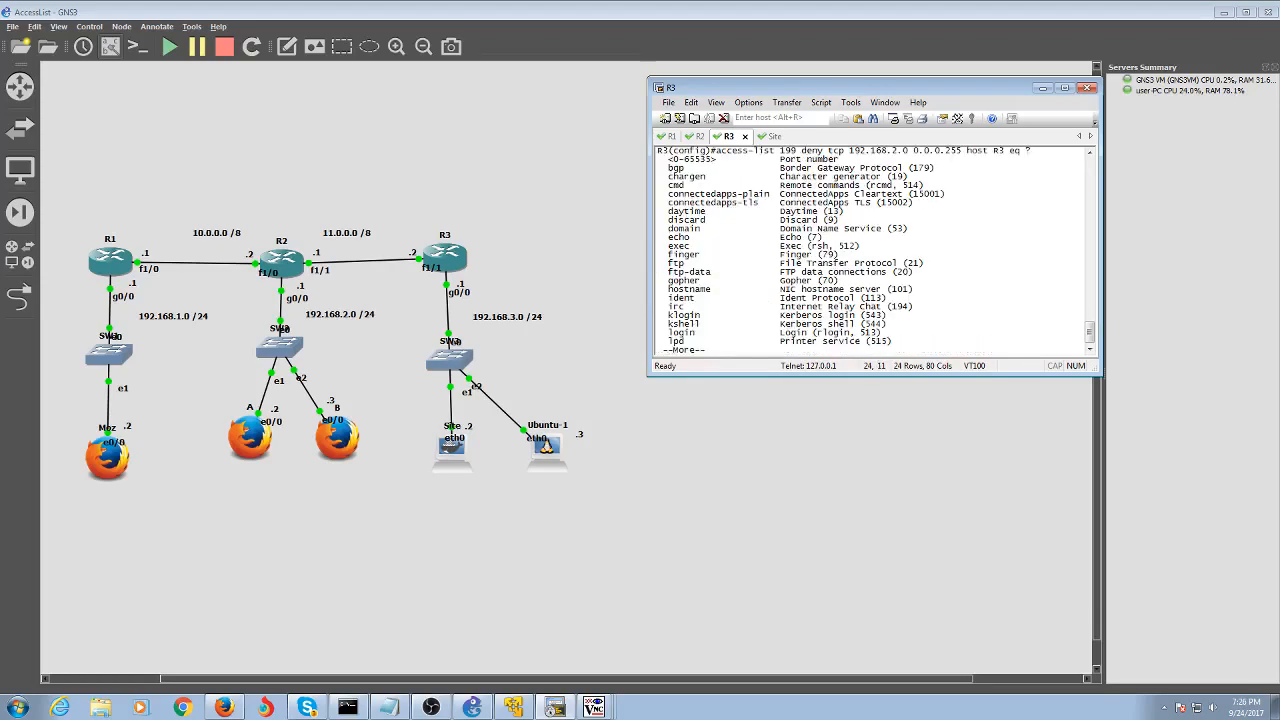
{"action": "key", "text": "Return"}
{"action": "key", "text": "Return"}
{"action": "key", "text": "Return"}
{"action": "key", "text": "Return"}
{"action": "key", "text": "Return"}
{"action": "key", "text": "Return"}
{"action": "key", "text": "Return"}
{"action": "key", "text": "Return"}
{"action": "key", "text": "Return"}
{"action": "key", "text": "Return"}
{"action": "key", "text": "Return"}
{"action": "key", "text": "Return"}
{"action": "key", "text": "Return"}
{"action": "key", "text": "Return"}
{"action": "key", "text": "Return"}
{"action": "key", "text": "Return"}
{"action": "key", "text": "Return"}
{"action": "key", "text": "Return"}
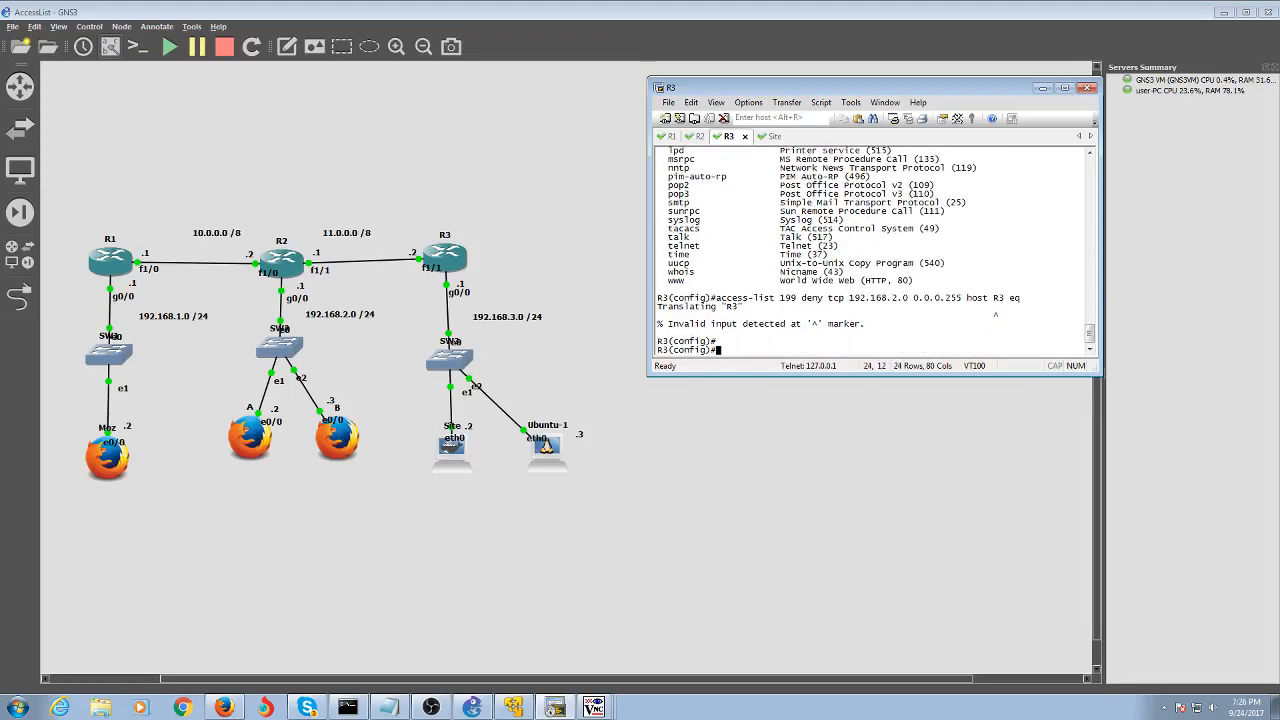
{"action": "key", "text": "Up"}
{"action": "type", "text": "tel"}
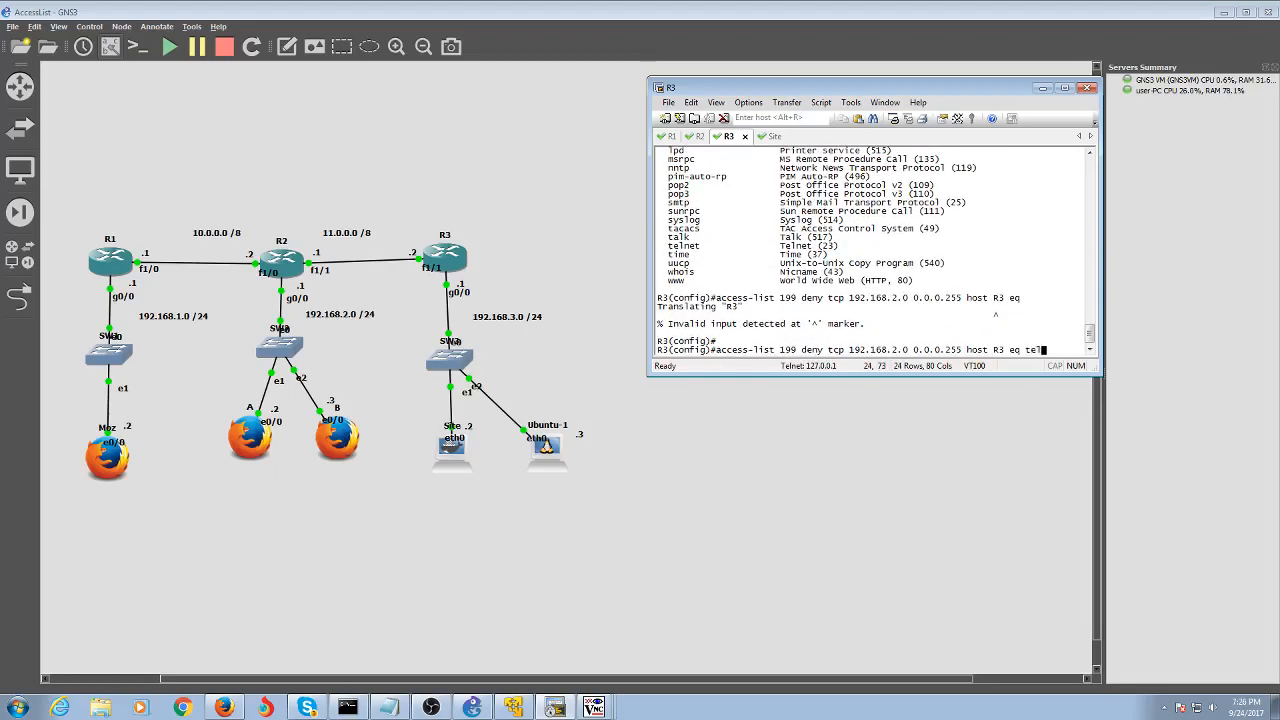
{"action": "type", "text": "net"}
{"action": "key", "text": "Return"}
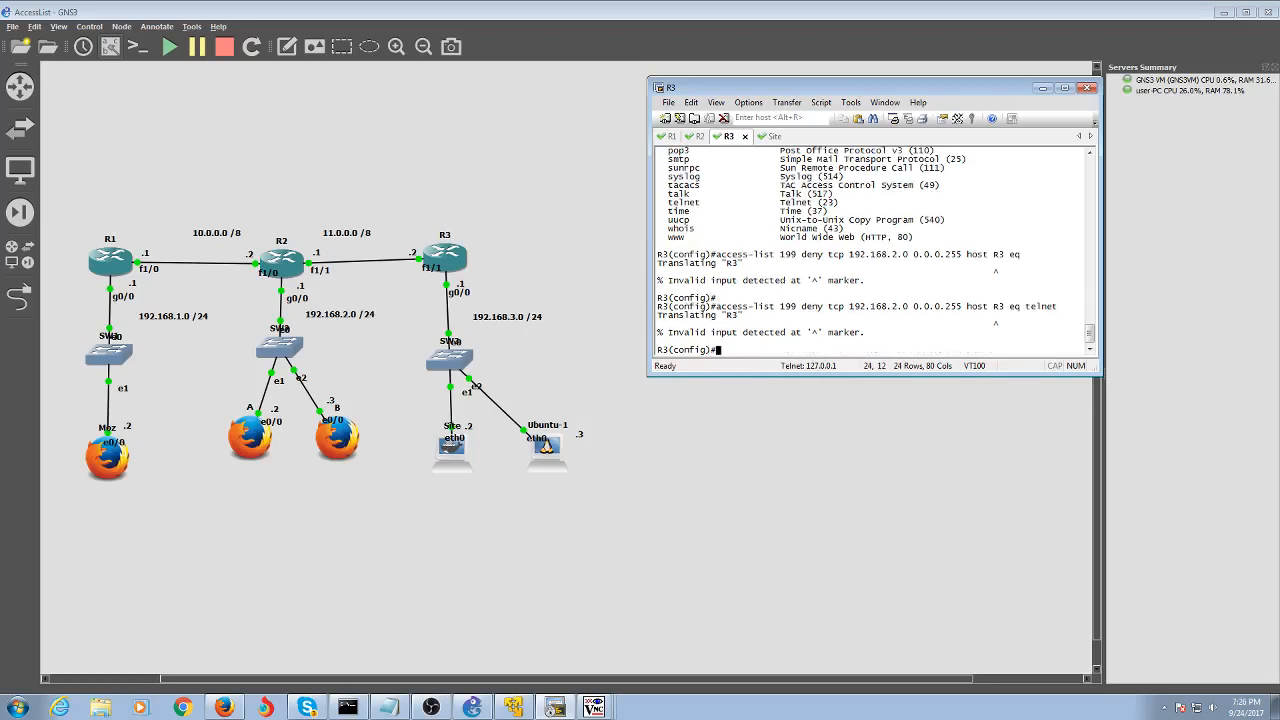
Re-enter the deny Telnet rule with destination host 11.0.0.2 instead of R3
{"action": "key", "text": "Up"}
{"action": "key", "text": "Left"}
{"action": "key", "text": "Left"}
{"action": "key", "text": "Left"}
{"action": "key", "text": "Left"}
{"action": "key", "text": "Left"}
{"action": "key", "text": "Left"}
{"action": "key", "text": "Left"}
{"action": "key", "text": "Left"}
{"action": "key", "text": "Left"}
{"action": "key", "text": "Left"}
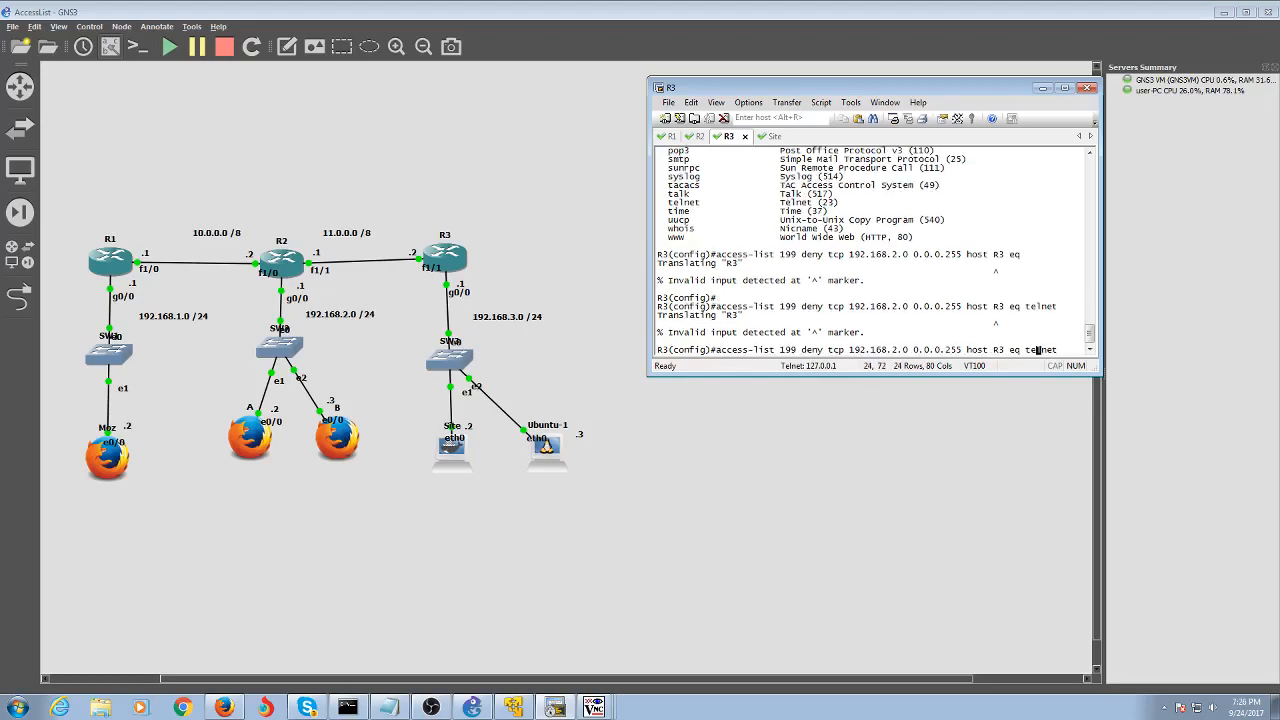
{"action": "key", "text": "BackSpace"}
{"action": "key", "text": "BackSpace"}
{"action": "type", "text": "11.0.0.1"}
{"action": "key", "text": "BackSpace"}
{"action": "type", "text": "2"}
{"action": "key", "text": "Return"}
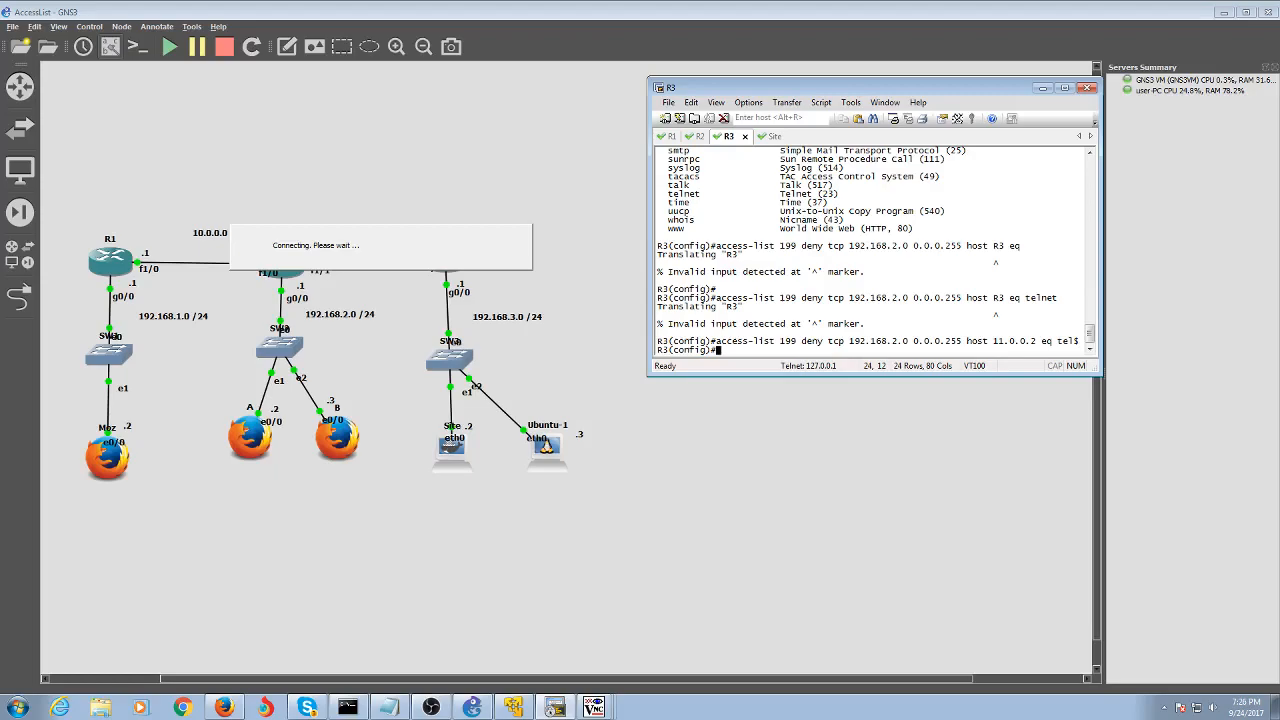
Add 'access-list 199 permit ip any any'
{"action": "key", "text": "Up"}
{"action": "key", "text": "BackSpace"}
{"action": "key", "text": "BackSpace"}
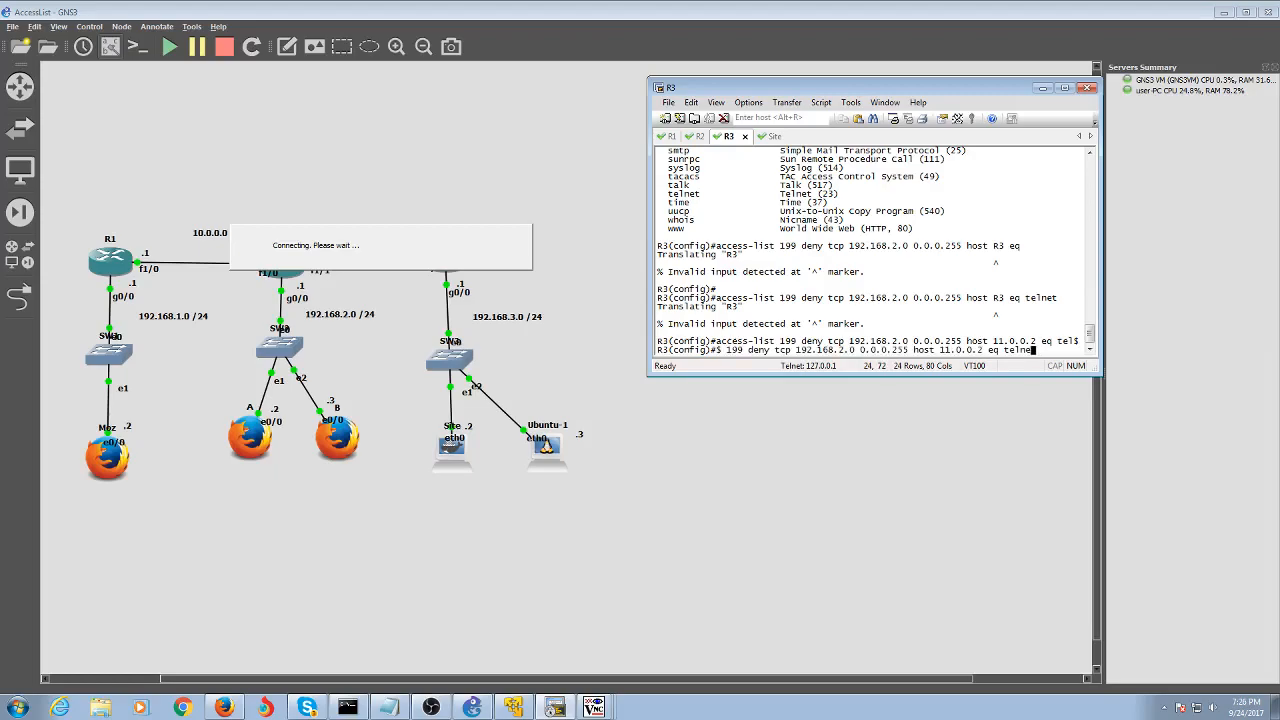
{"action": "key", "text": "BackSpace"}
{"action": "key", "text": "BackSpace"}
{"action": "key", "text": "BackSpace"}
{"action": "key", "text": "BackSpace"}
{"action": "key", "text": "BackSpace"}
{"action": "key", "text": "BackSpace"}
{"action": "key", "text": "BackSpace"}
{"action": "key", "text": "BackSpace"}
{"action": "key", "text": "BackSpace"}
{"action": "key", "text": "BackSpace"}
{"action": "key", "text": "BackSpace"}
{"action": "key", "text": "BackSpace"}
{"action": "key", "text": "BackSpace"}
{"action": "key", "text": "BackSpace"}
{"action": "key", "text": "BackSpace"}
{"action": "key", "text": "BackSpace"}
{"action": "key", "text": "BackSpace"}
{"action": "key", "text": "BackSpace"}
{"action": "key", "text": "BackSpace"}
{"action": "key", "text": "BackSpace"}
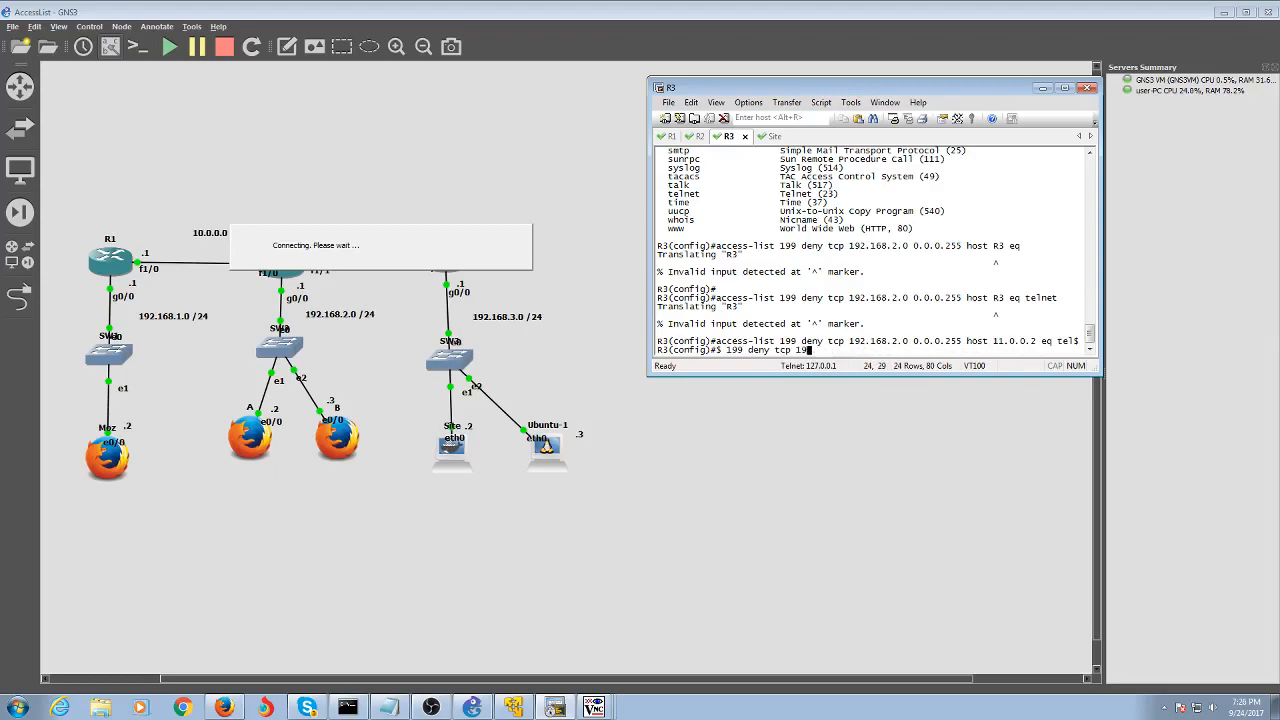
{"action": "key", "text": "BackSpace"}
{"action": "key", "text": "BackSpace"}
{"action": "key", "text": "BackSpace"}
{"action": "key", "text": "BackSpace"}
{"action": "key", "text": "BackSpace"}
{"action": "key", "text": "BackSpace"}
{"action": "key", "text": "BackSpace"}
{"action": "key", "text": "BackSpace"}
{"action": "type", "text": "permit any any"}
{"action": "key", "text": "Left"}
{"action": "key", "text": "Left"}
{"action": "key", "text": "Left"}
{"action": "key", "text": "Left"}
{"action": "key", "text": "Left"}
{"action": "key", "text": "Left"}
{"action": "key", "text": "Left"}
{"action": "type", "text": "ip"}
{"action": "key", "text": "Return"}
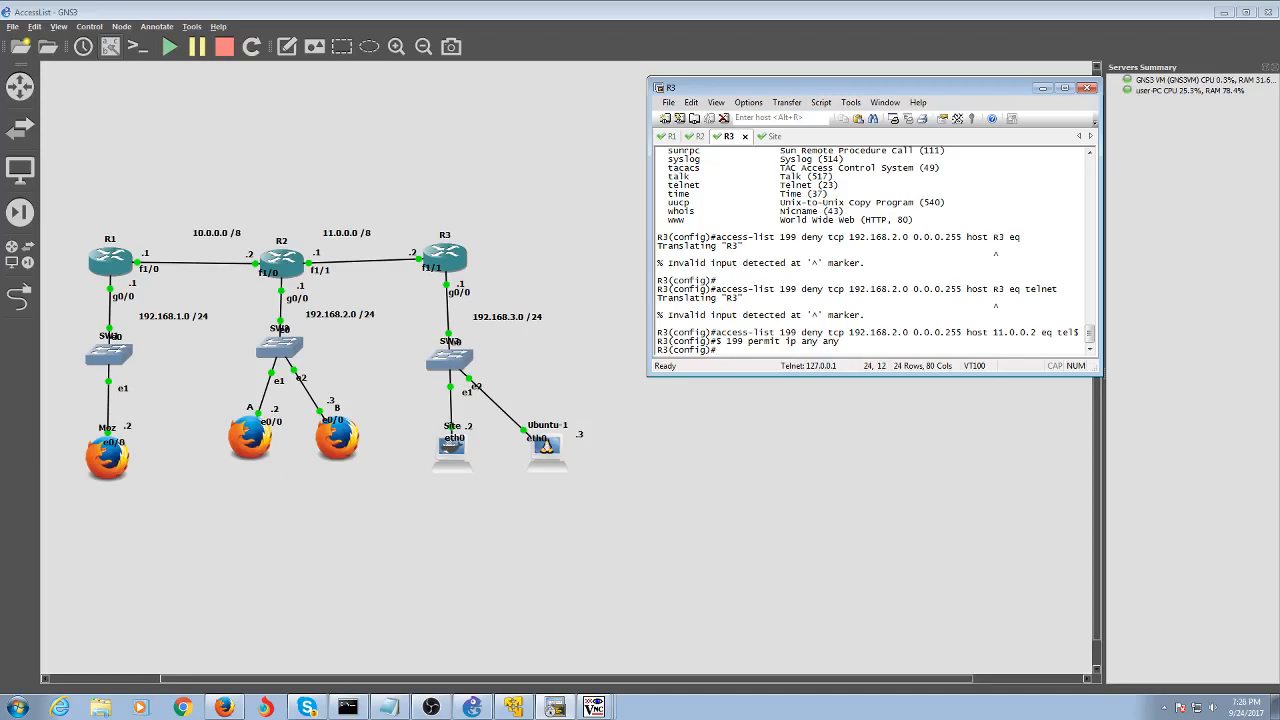
Leave configuration mode and run 'sh access-lists' on R3
{"action": "type", "text": "end"}
{"action": "key", "text": "Return"}
{"action": "type", "text": "sh "}
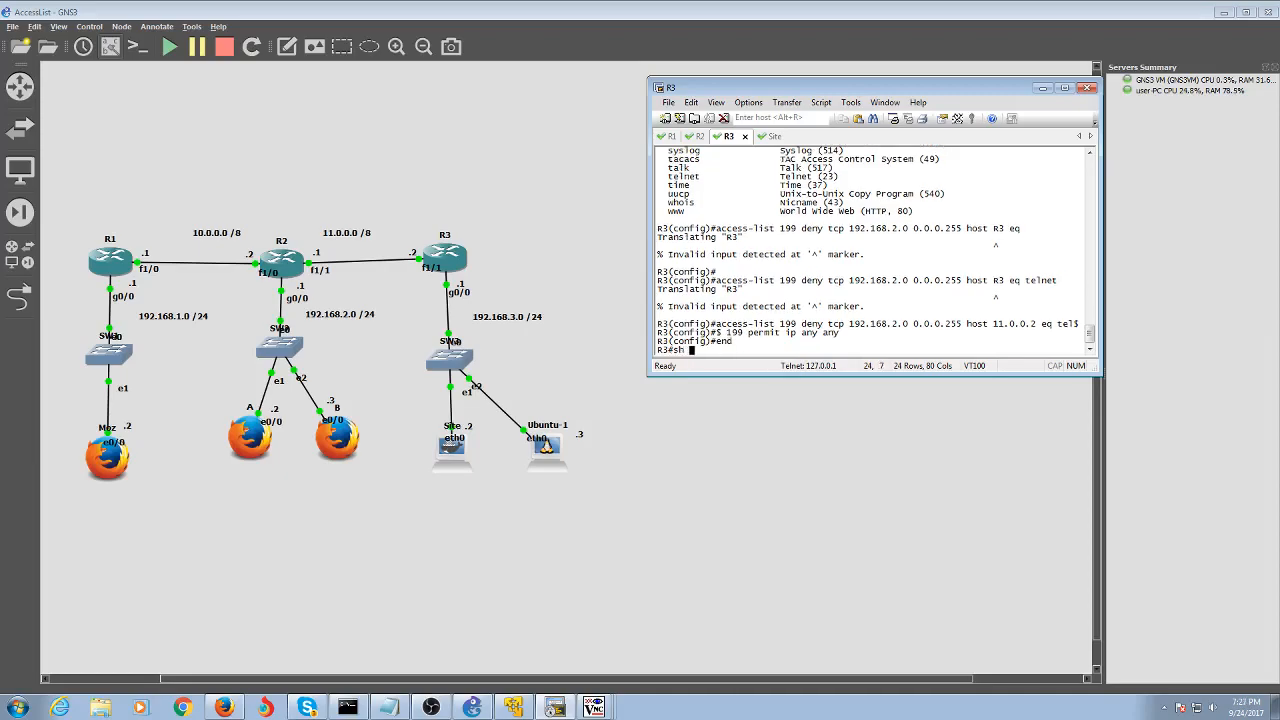
{"action": "type", "text": "access-"}
{"action": "key", "text": "Tab"}
{"action": "key", "text": "Return"}
{"action": "key", "text": "Up"}
{"action": "type", "text": "l"}
{"action": "key", "text": "Return"}
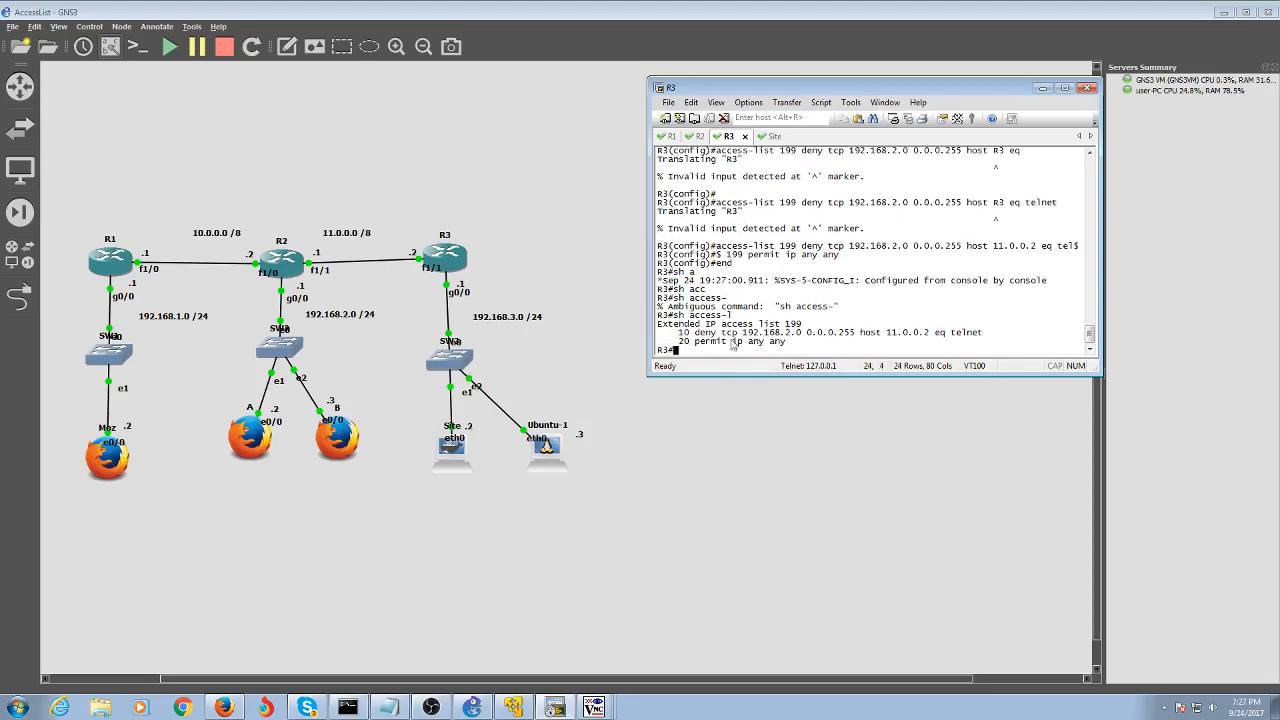
Highlight the two ACL 199 entries, including permit ip any any
{"action": "left_click_drag", "start_coordinate": [677, 331], "coordinate": [895, 358]}
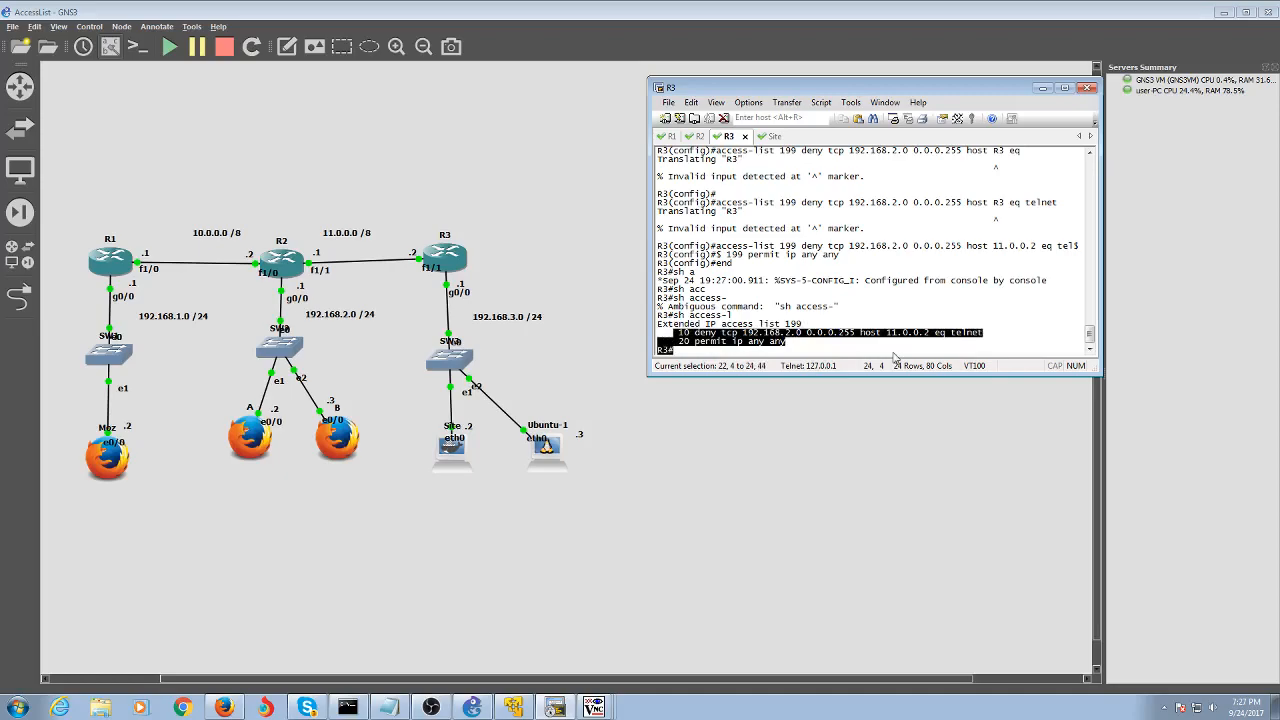
{"action": "left_click", "coordinate": [855, 353]}
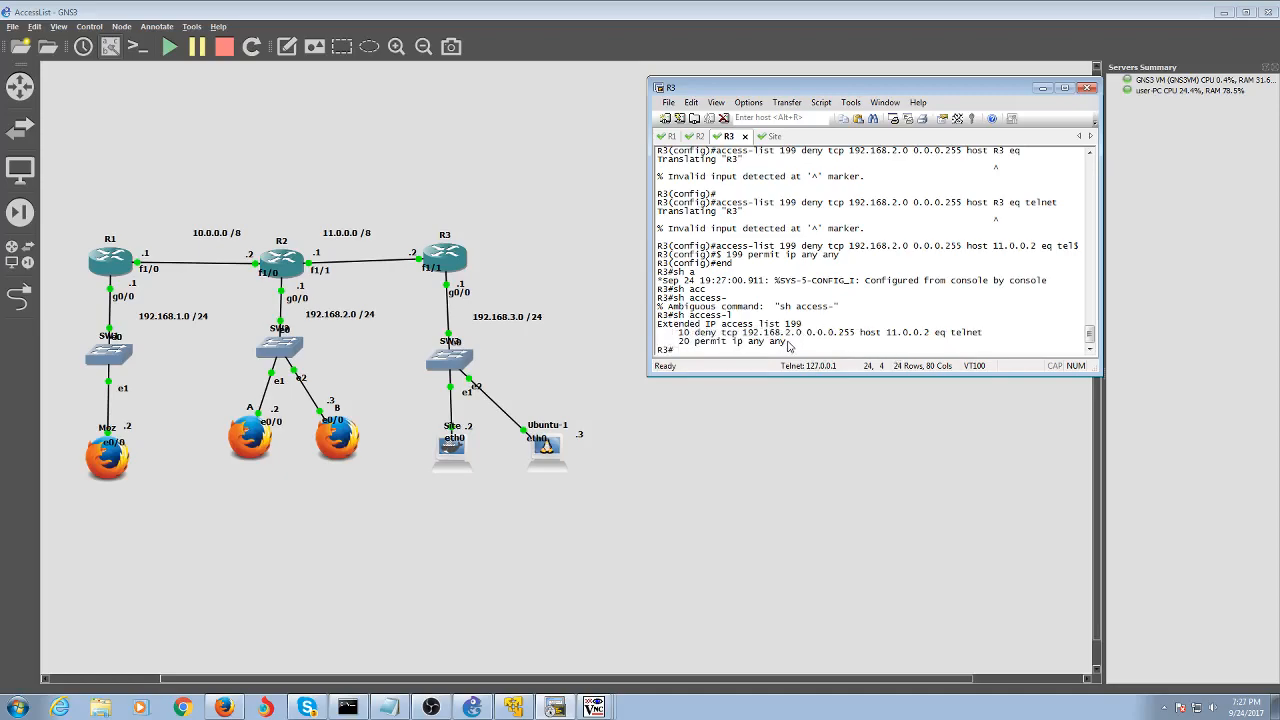
{"action": "left_click_drag", "start_coordinate": [787, 342], "coordinate": [684, 343]}
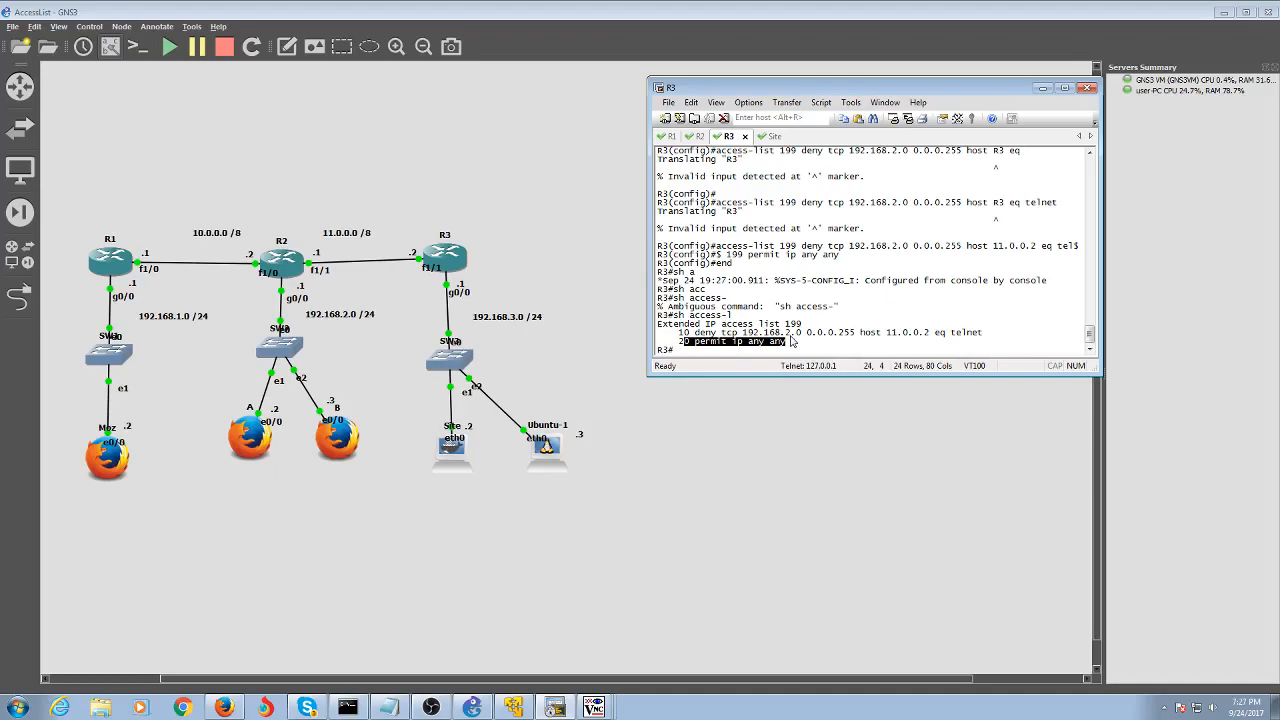
Enter global configuration and the FastEthernet 1/0 interface on R3
{"action": "type", "text": "conf t"}
{"action": "key", "text": "Return"}
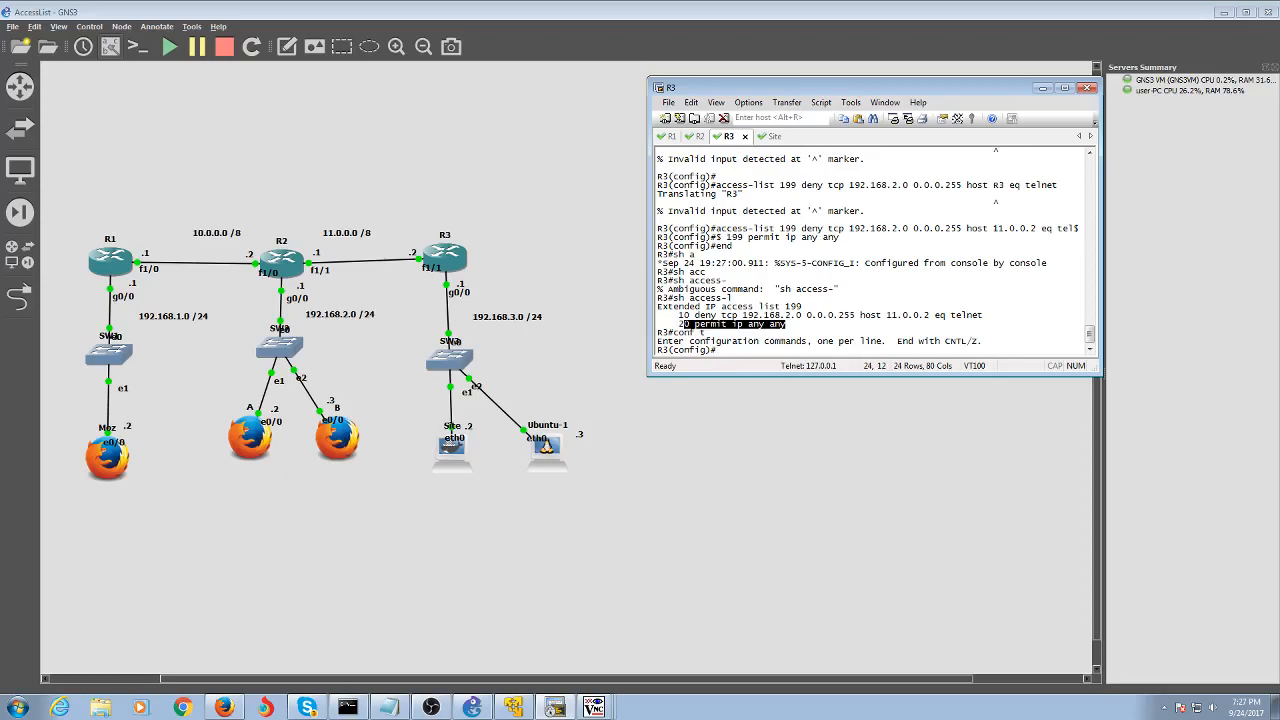
{"action": "type", "text": "int"}
{"action": "double_click", "coordinate": [440, 258]}
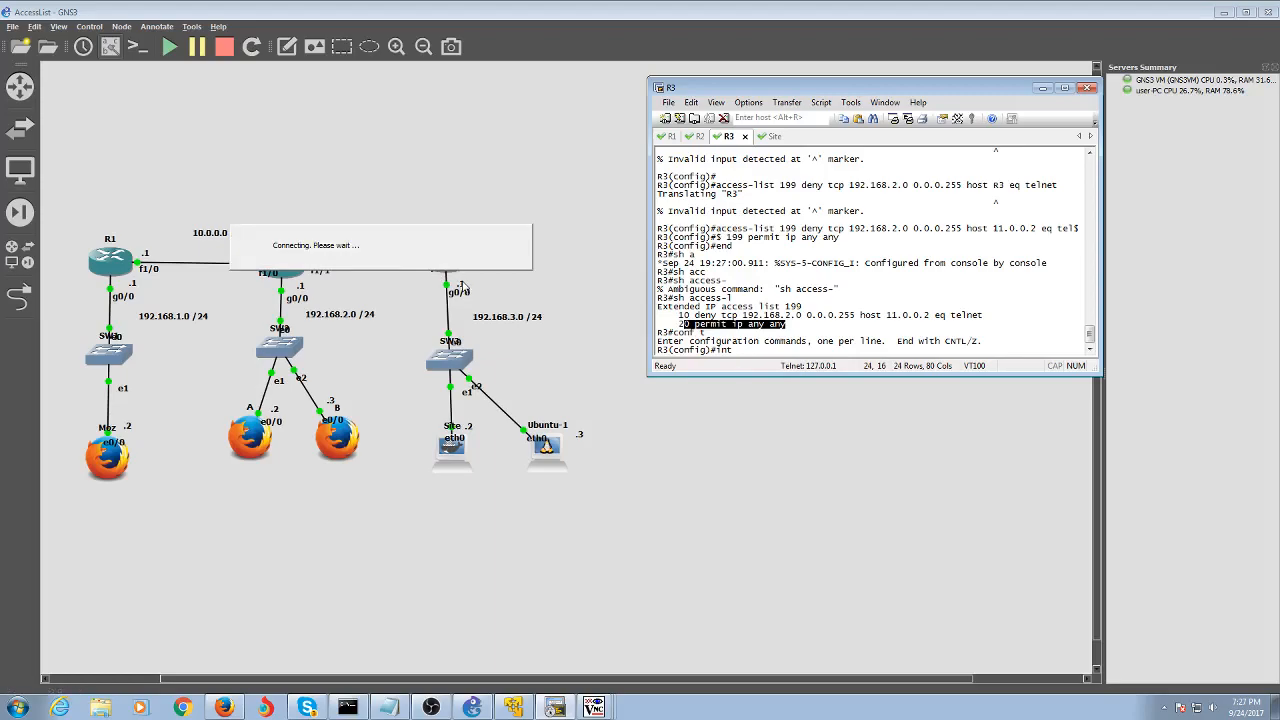
{"action": "type", "text": "fas"}
{"action": "key", "text": "Tab"}
{"action": "type", "text": "1/0"}
{"action": "key", "text": "Return"}
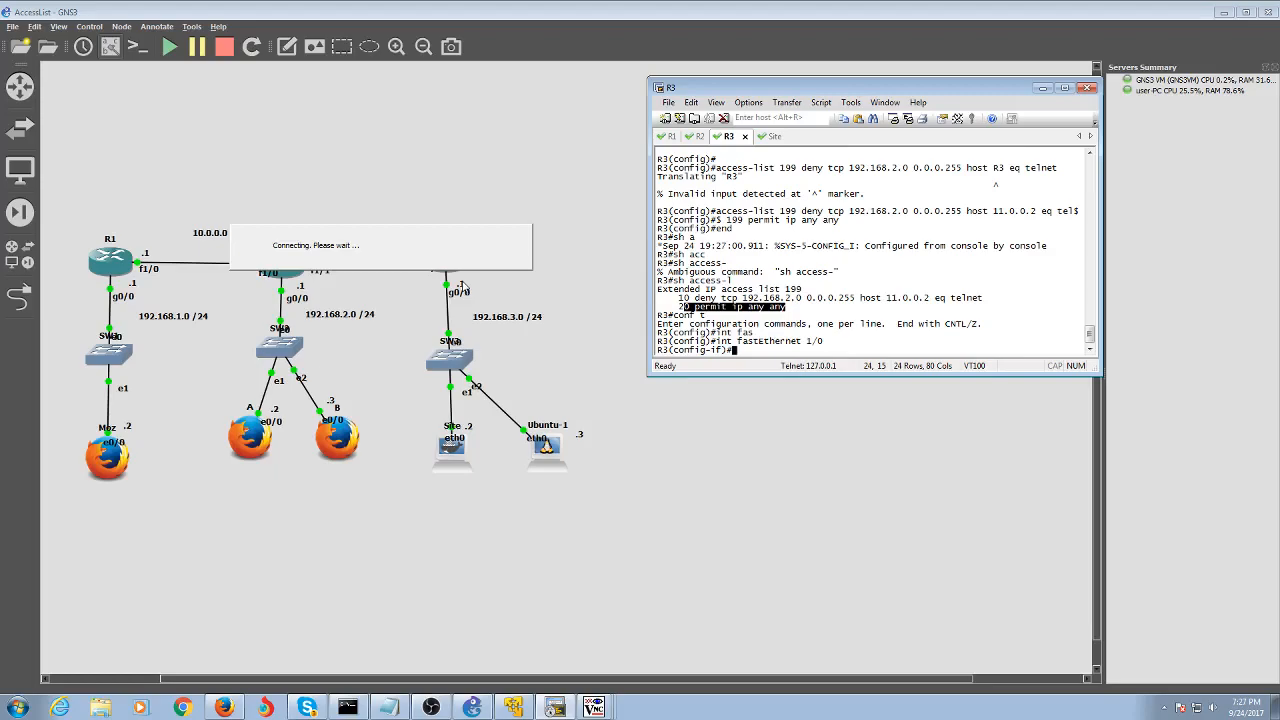
Apply 'ip access-group 199' inbound on the interface and return with end
{"action": "type", "text": "ip acc"}
{"action": "key", "text": "Tab"}
{"action": "type", "text": "e"}
{"action": "key", "text": "Tab"}
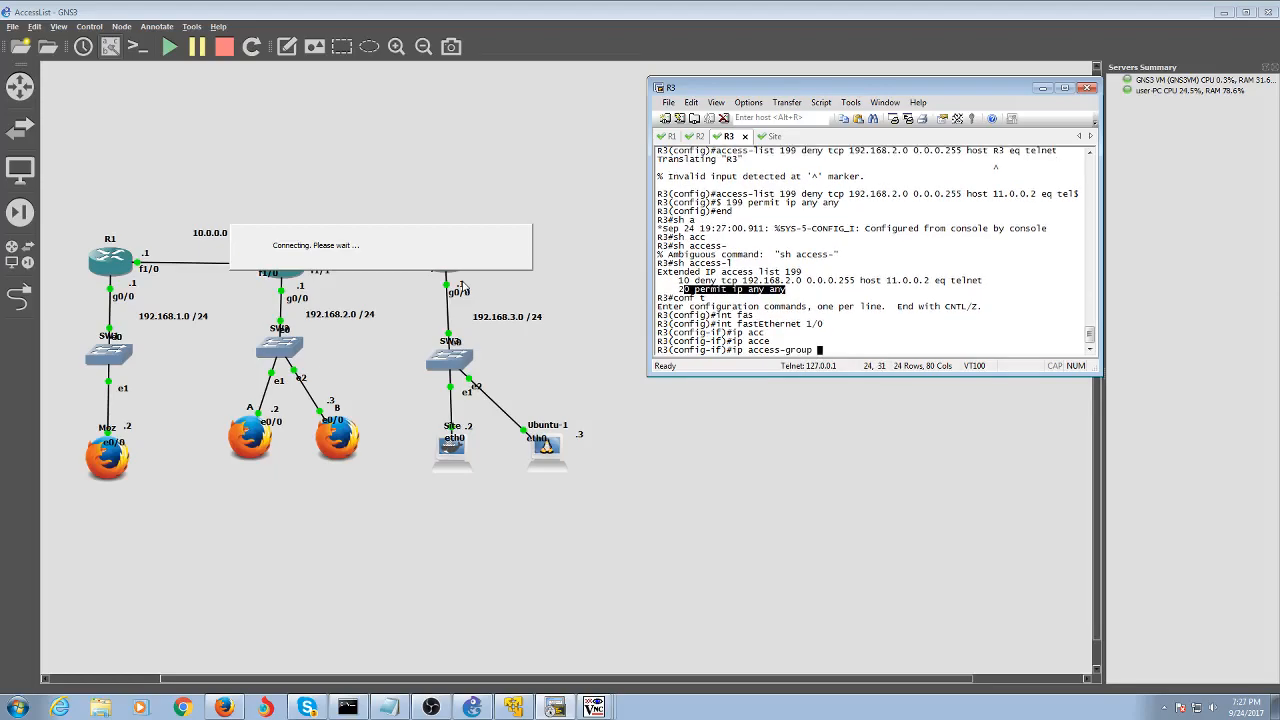
{"action": "type", "text": "199 o"}
{"action": "type", "text": "n"}
{"action": "key", "text": "Return"}
{"action": "type", "text": "end"}
{"action": "key", "text": "Return"}
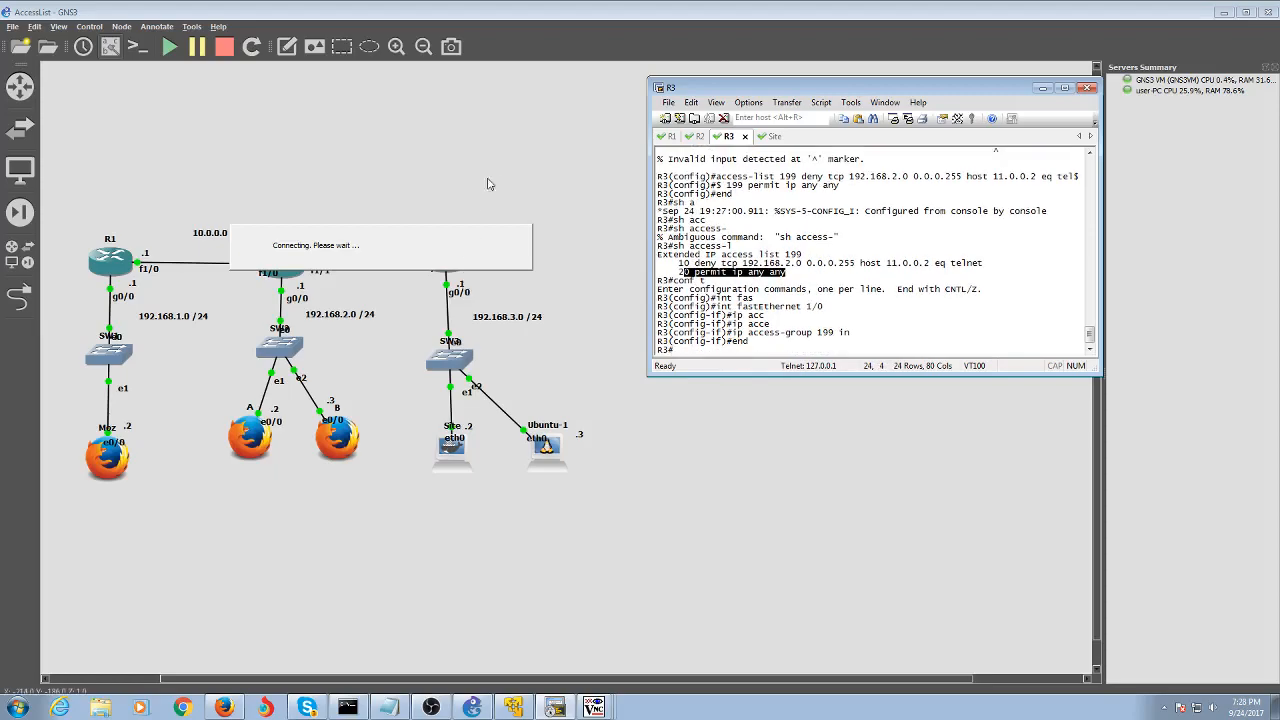
On R2, leave configuration mode and start 'telnet R3'
{"action": "left_click", "coordinate": [698, 137]}
{"action": "type", "text": "t1lnet "}
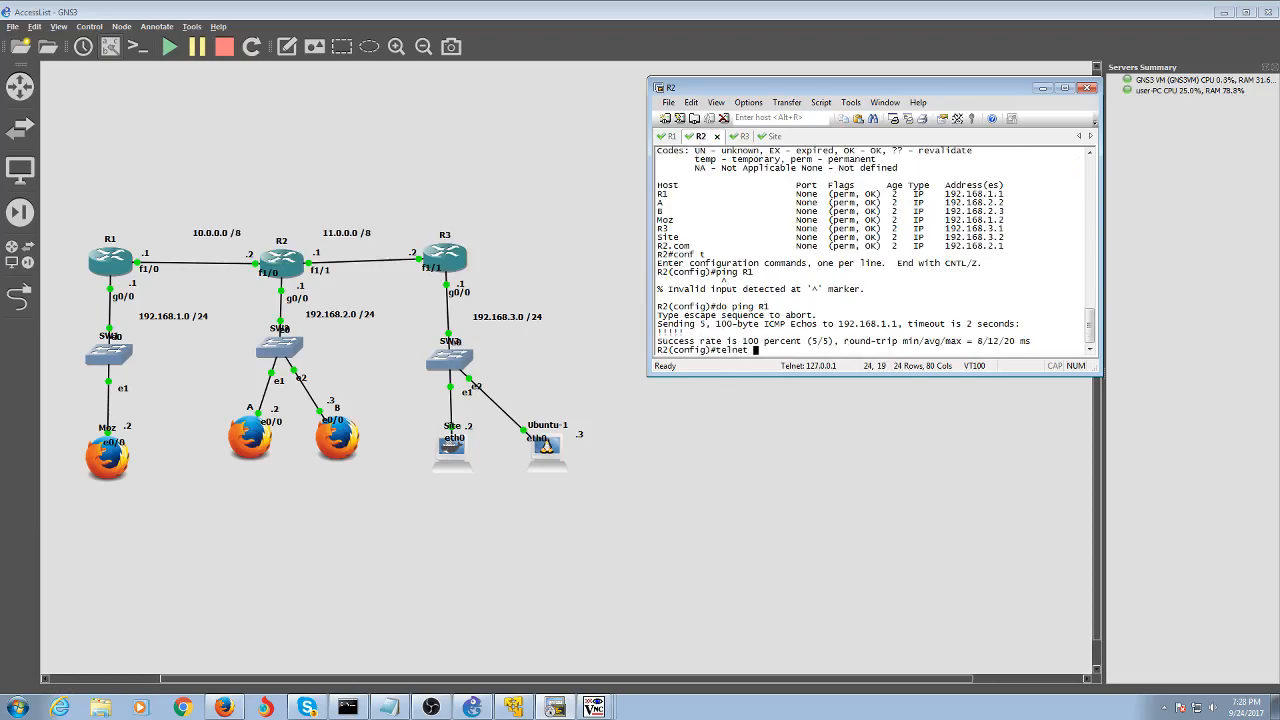
{"action": "type", "text": "R3"}
{"action": "key", "text": "Return"}
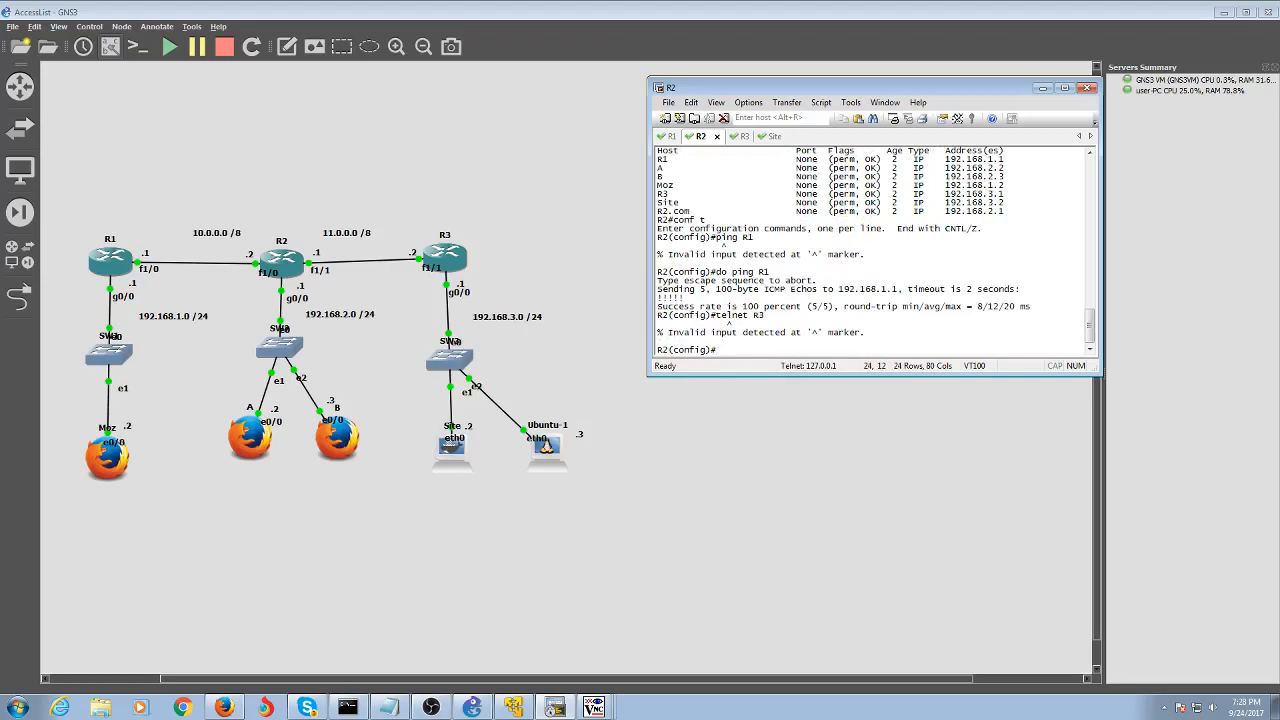
{"action": "type", "text": "end"}
{"action": "key", "text": "Return"}
{"action": "type", "text": "telnet R3"}
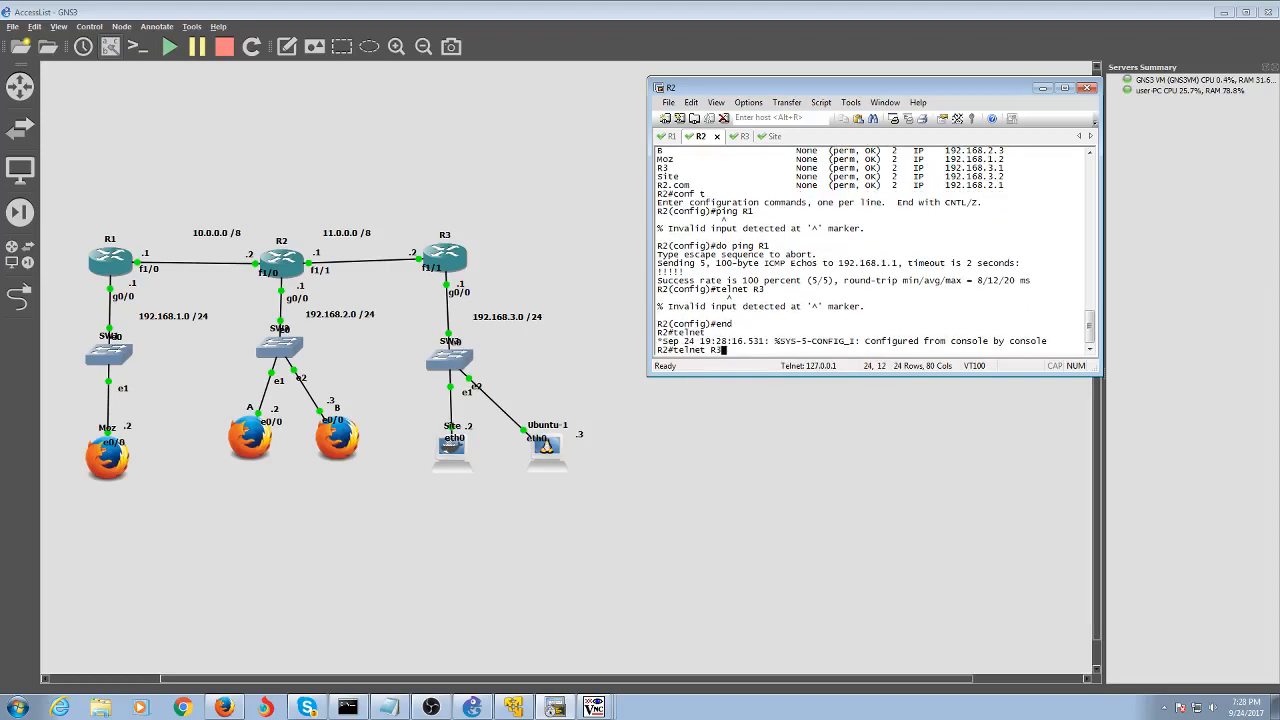
{"action": "key", "text": "Return"}
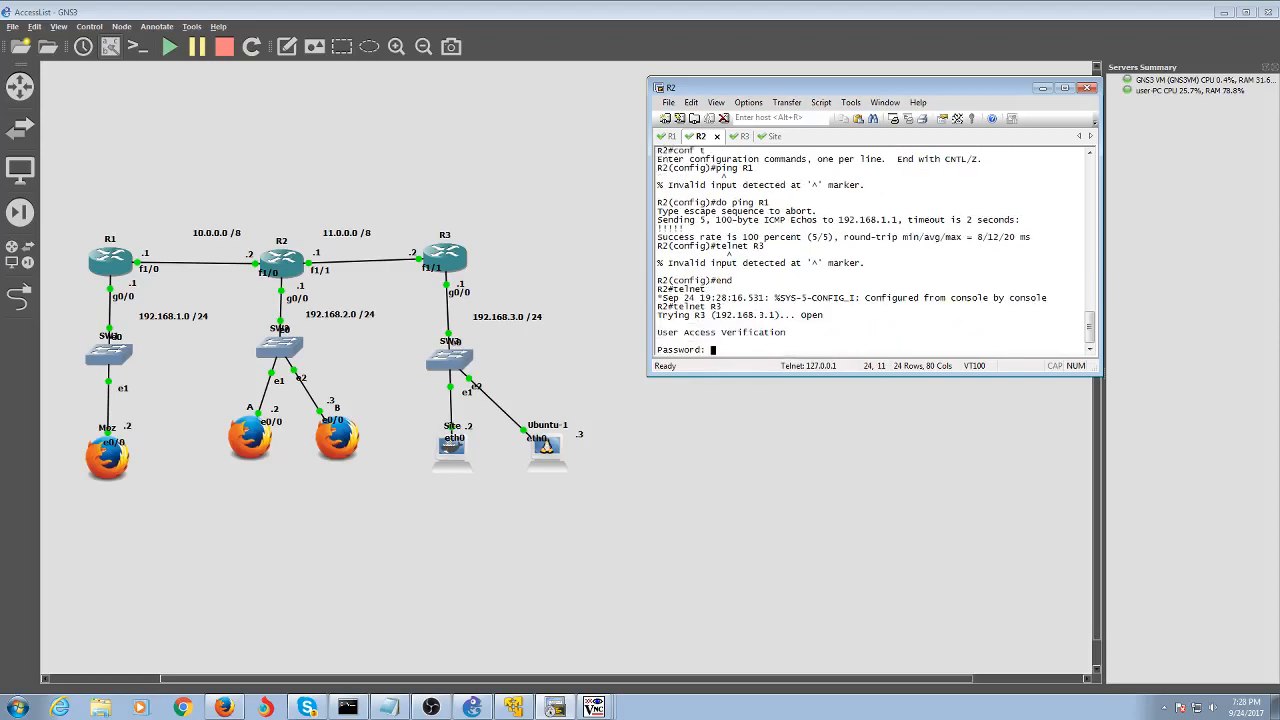
Log into R3 with the password, try enable, then exit the session
{"action": "key", "text": "Return"}
{"action": "type", "text": "em"}
{"action": "key", "text": "Return"}
{"action": "type", "text": "en"}
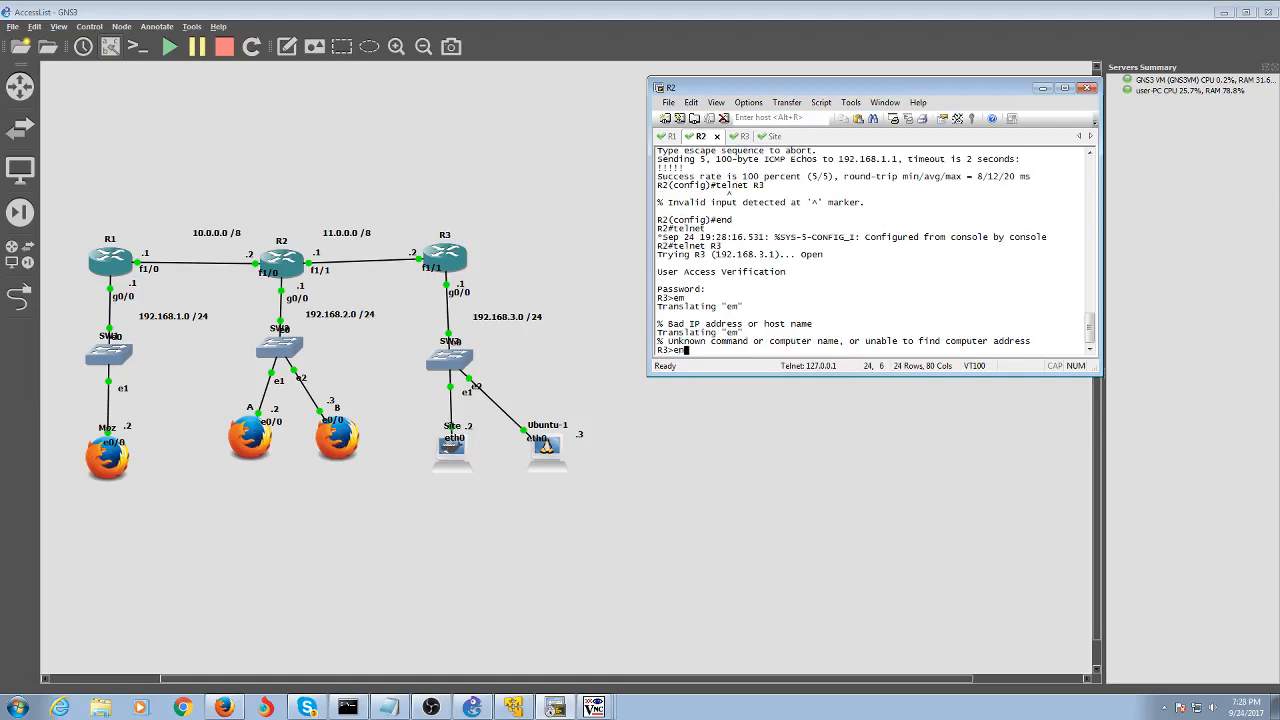
{"action": "key", "text": "Return"}
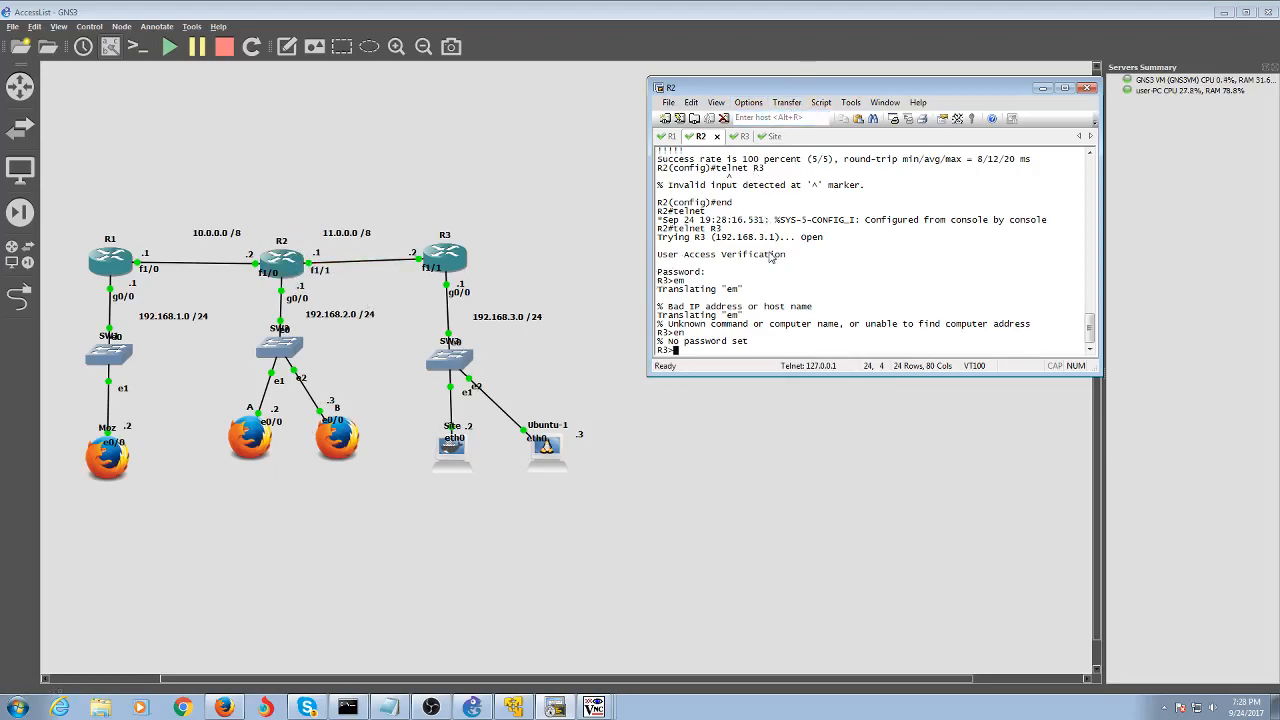
{"action": "type", "text": "exit"}
{"action": "key", "text": "Return"}
{"action": "left_click", "coordinate": [744, 136]}
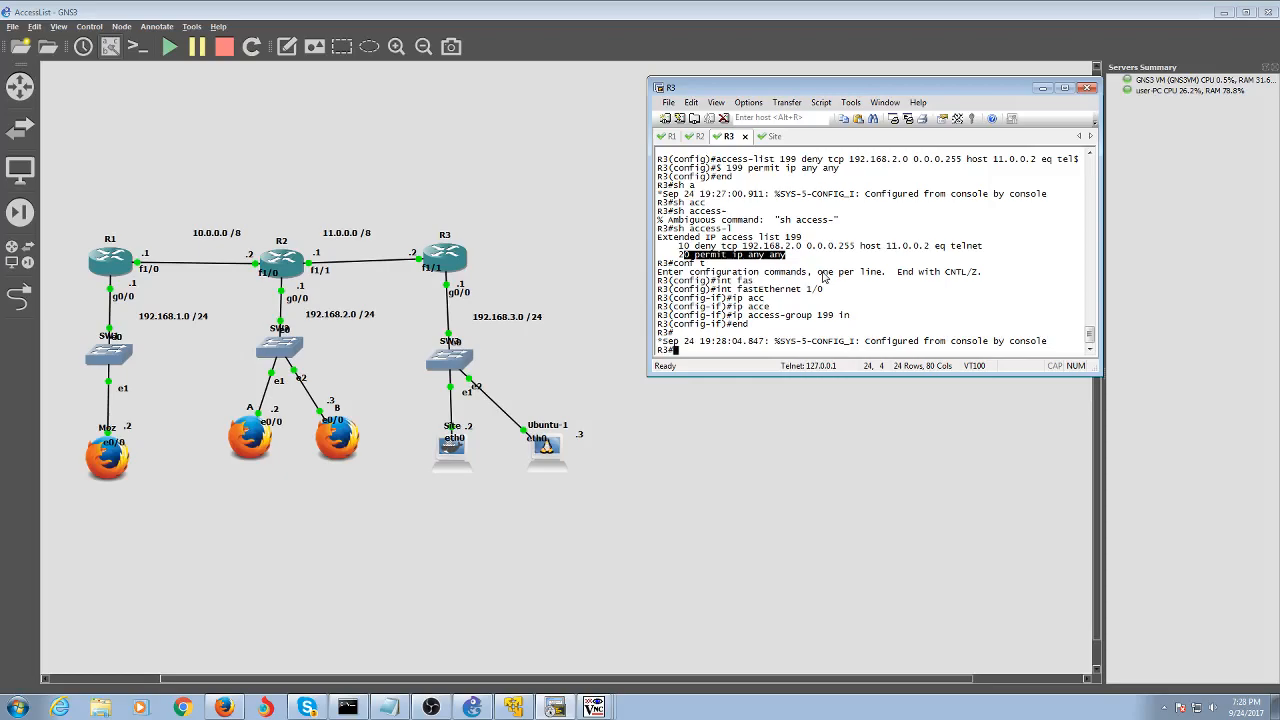
{"action": "type", "text": "conf t"}
{"action": "key", "text": "Return"}
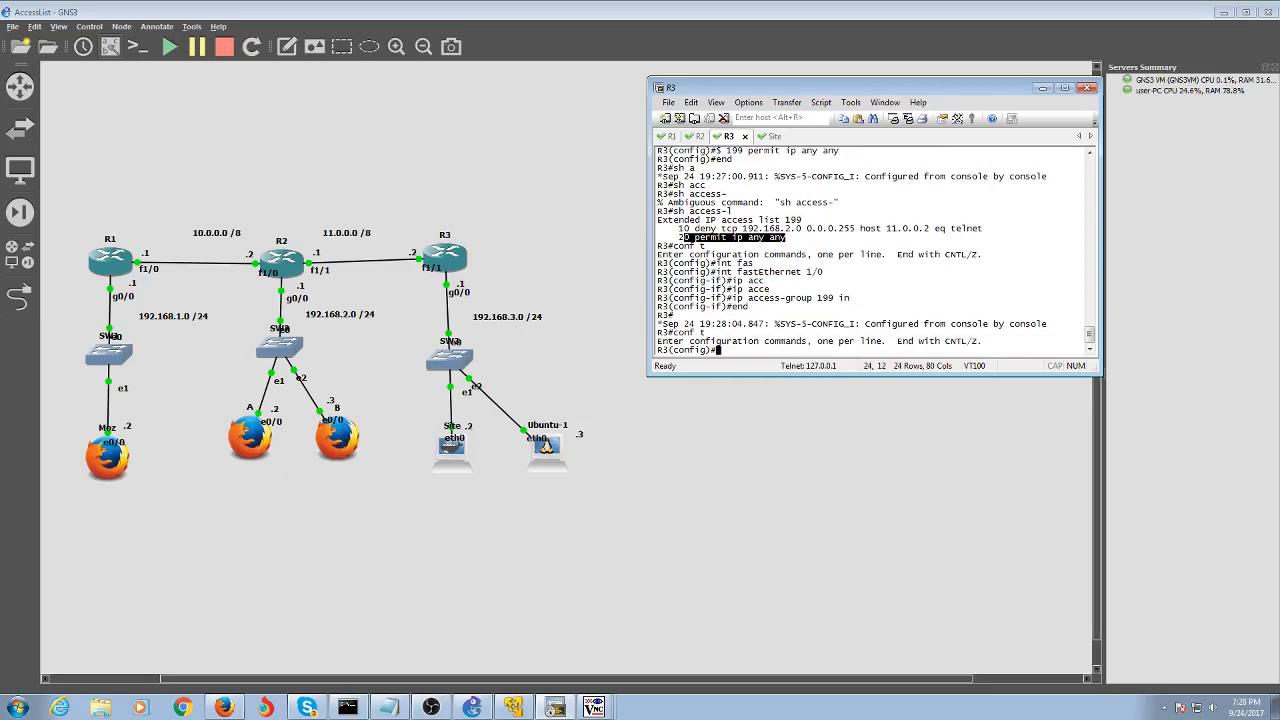
{"action": "key", "text": "Up"}
{"action": "key", "text": "Up"}
{"action": "key", "text": "Down"}
{"action": "key", "text": "Down"}
{"action": "type", "text": "no a"}
{"action": "key", "text": "Tab"}
{"action": "key", "text": "BackSpace"}
{"action": "key", "text": "BackSpace"}
{"action": "key", "text": "BackSpace"}
{"action": "key", "text": "BackSpace"}
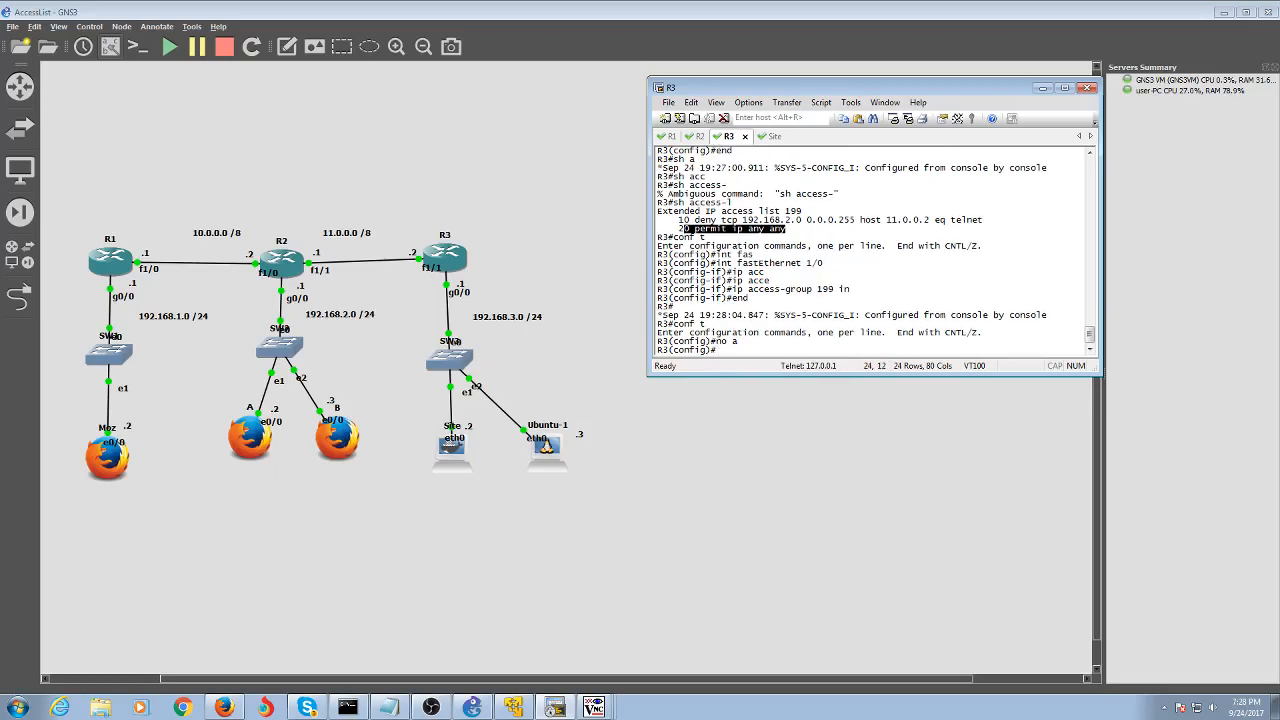
{"action": "type", "text": "ip acc"}
{"action": "key", "text": "Tab"}
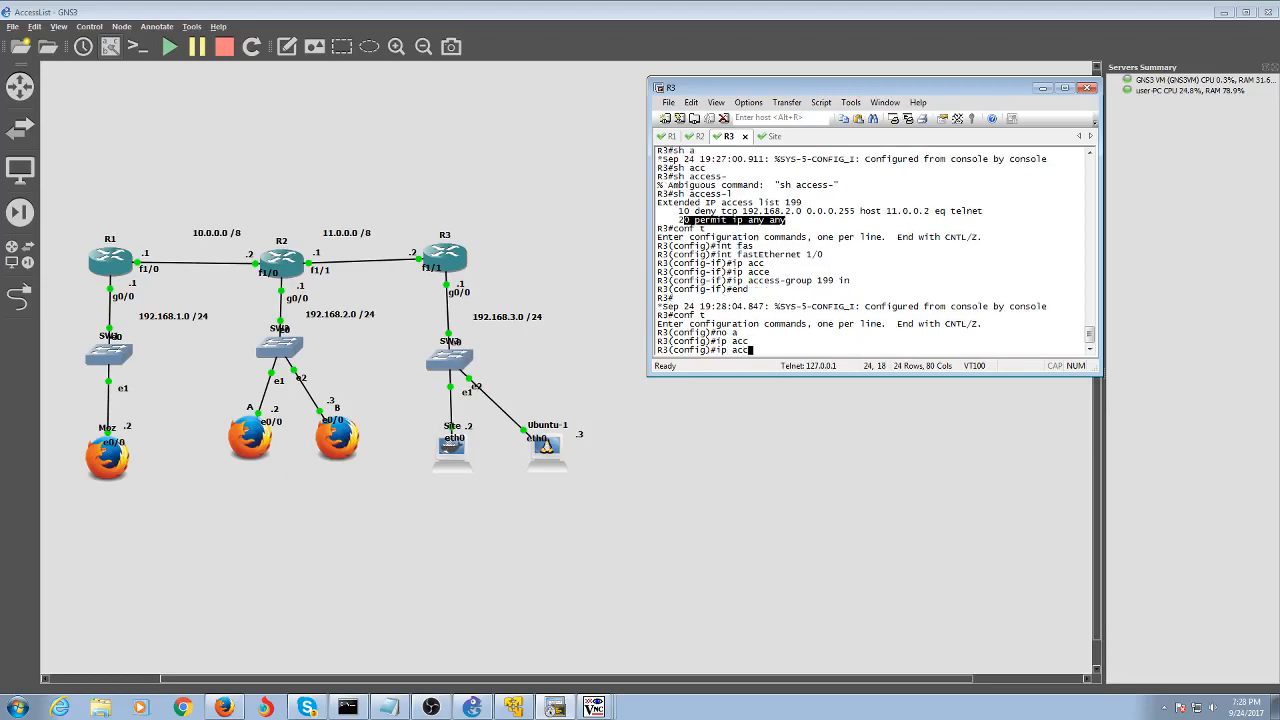
{"action": "type", "text": "e"}
{"action": "key", "text": "Tab"}
{"action": "type", "text": "e"}
{"action": "type", "text": "199"}
{"action": "key", "text": "Return"}
{"action": "key", "text": "Up"}
{"action": "key", "text": "BackSpace"}
{"action": "key", "text": "BackSpace"}
{"action": "key", "text": "BackSpace"}
{"action": "key", "text": "BackSpace"}
{"action": "key", "text": "BackSpace"}
{"action": "key", "text": "BackSpace"}
{"action": "key", "text": "BackSpace"}
{"action": "key", "text": "BackSpace"}
{"action": "key", "text": "BackSpace"}
{"action": "key", "text": "BackSpace"}
{"action": "key", "text": "BackSpace"}
{"action": "key", "text": "BackSpace"}
{"action": "key", "text": "BackSpace"}
{"action": "key", "text": "BackSpace"}
{"action": "key", "text": "BackSpace"}
{"action": "key", "text": "BackSpace"}
{"action": "key", "text": "BackSpace"}
{"action": "key", "text": "BackSpace"}
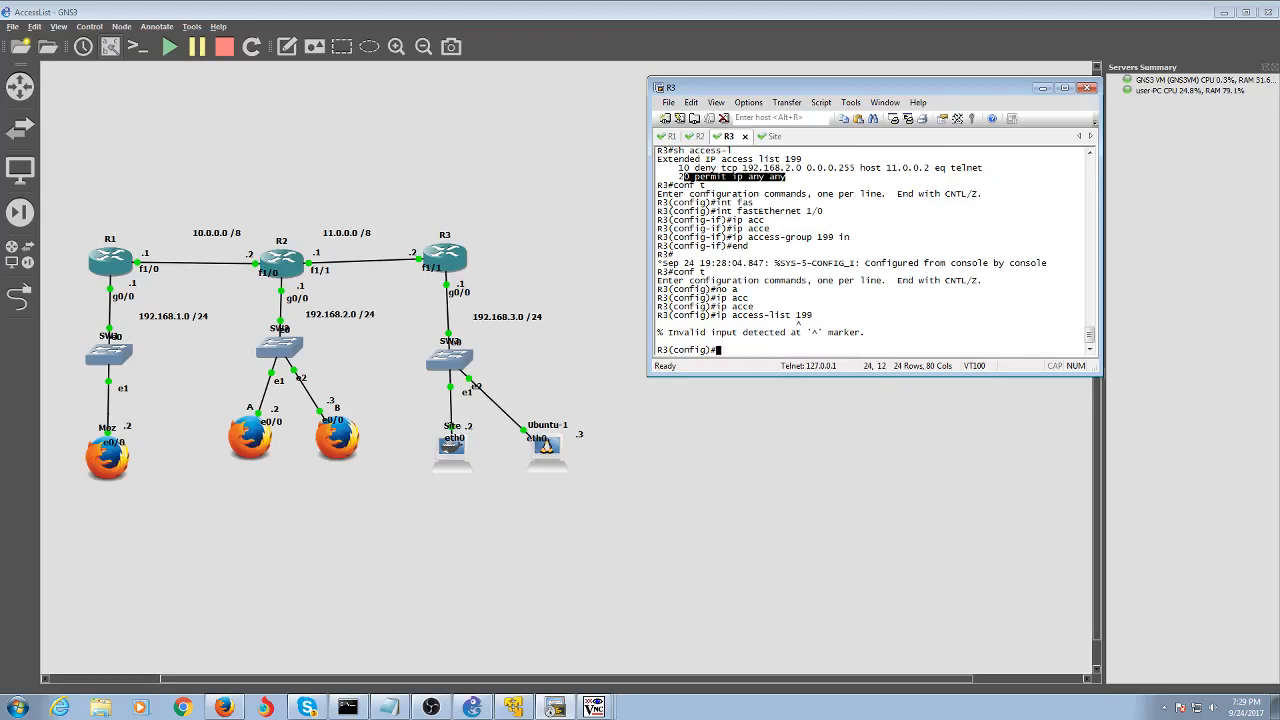
{"action": "type", "text": "ip"}
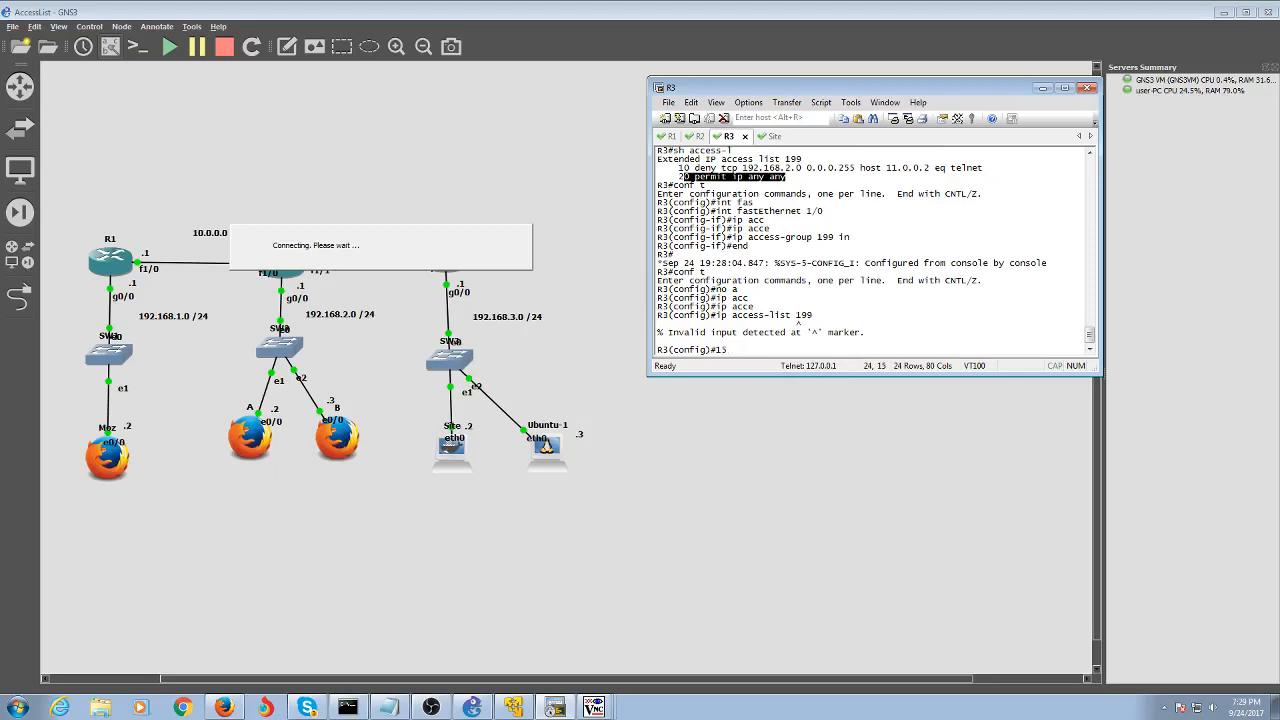
{"action": "key", "text": "BackSpace"}
{"action": "key", "text": "BackSpace"}
{"action": "key", "text": "BackSpace"}
{"action": "type", "text": "ip access"}
{"action": "key", "text": "Tab"}
{"action": "type", "text": "lisst"}
{"action": "key", "text": "Tab"}
{"action": "key", "text": "BackSpace"}
{"action": "key", "text": "BackSpace"}
{"action": "key", "text": "BackSpace"}
{"action": "key", "text": "BackSpace"}
{"action": "key", "text": "BackSpace"}
{"action": "type", "text": "199 15"}
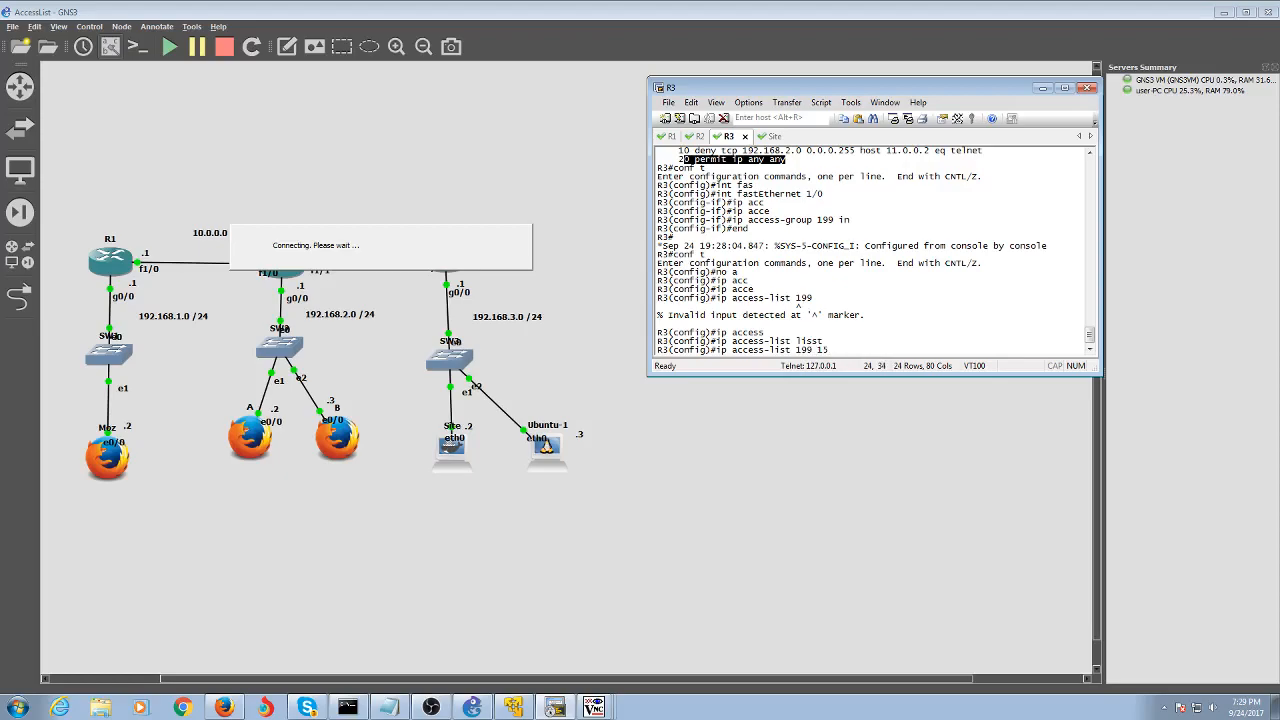
{"action": "type", "text": "deny tcp 192.168"}
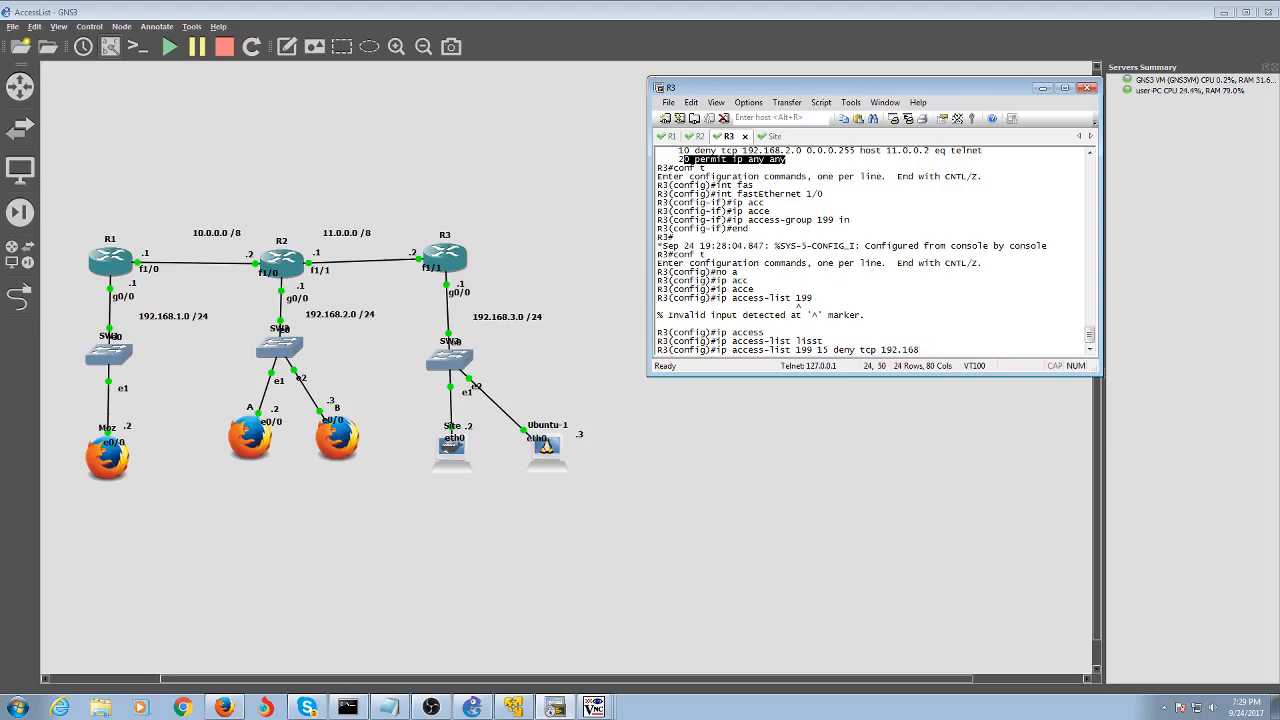
{"action": "type", "text": "."}
{"action": "key", "text": "BackSpace"}
{"action": "key", "text": "BackSpace"}
{"action": "key", "text": "BackSpace"}
{"action": "key", "text": "BackSpace"}
{"action": "key", "text": "BackSpace"}
{"action": "key", "text": "BackSpace"}
{"action": "key", "text": "BackSpace"}
{"action": "key", "text": "BackSpace"}
{"action": "type", "text": "11.0.0."}
{"action": "key", "text": "BackSpace"}
{"action": "key", "text": "BackSpace"}
{"action": "key", "text": "BackSpace"}
{"action": "key", "text": "BackSpace"}
{"action": "key", "text": "BackSpace"}
{"action": "key", "text": "BackSpace"}
{"action": "key", "text": "BackSpace"}
{"action": "type", "text": "host 11.0"}
{"action": "type", "text": ".0.1"}
{"action": "type", "text": " host"}
{"action": "type", "text": " 11.0.0.2"}
{"action": "type", "text": " eq "}
{"action": "type", "text": "tel"}
{"action": "type", "text": "n"}
{"action": "type", "text": "net"}
{"action": "key", "text": "Return"}
{"action": "key", "text": "Up"}
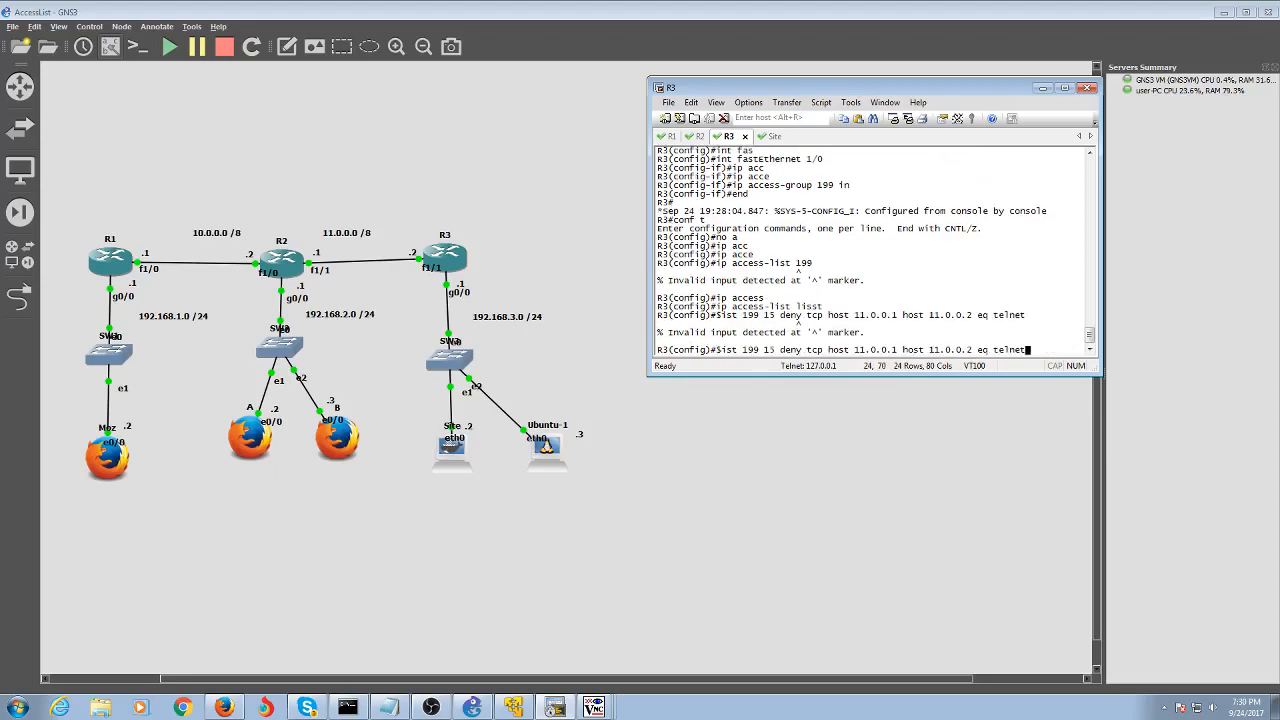
{"action": "key", "text": "Up"}
{"action": "key", "text": "Up"}
{"action": "key", "text": "Up"}
Try 'no ip access-list 199', then check the command's options with ?
{"action": "key", "text": "Left"}
{"action": "key", "text": "Left"}
{"action": "key", "text": "Left"}
{"action": "key", "text": "Left"}
{"action": "key", "text": "Left"}
{"action": "key", "text": "Left"}
{"action": "key", "text": "Left"}
{"action": "key", "text": "Left"}
{"action": "key", "text": "Left"}
{"action": "key", "text": "Left"}
{"action": "key", "text": "Left"}
{"action": "key", "text": "Left"}
{"action": "key", "text": "Left"}
{"action": "key", "text": "Left"}
{"action": "key", "text": "Left"}
{"action": "key", "text": "Left"}
{"action": "key", "text": "Left"}
{"action": "key", "text": "Left"}
{"action": "type", "text": "no"}
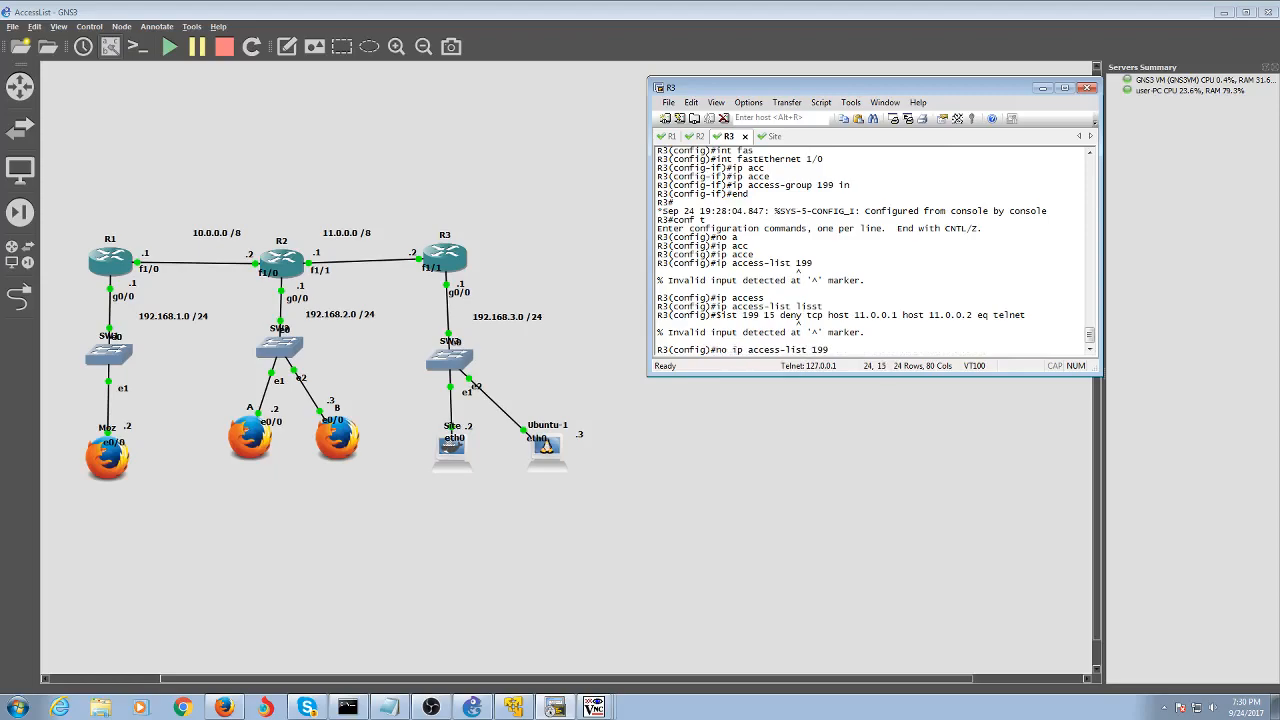
{"action": "key", "text": "Return"}
{"action": "key", "text": "Up"}
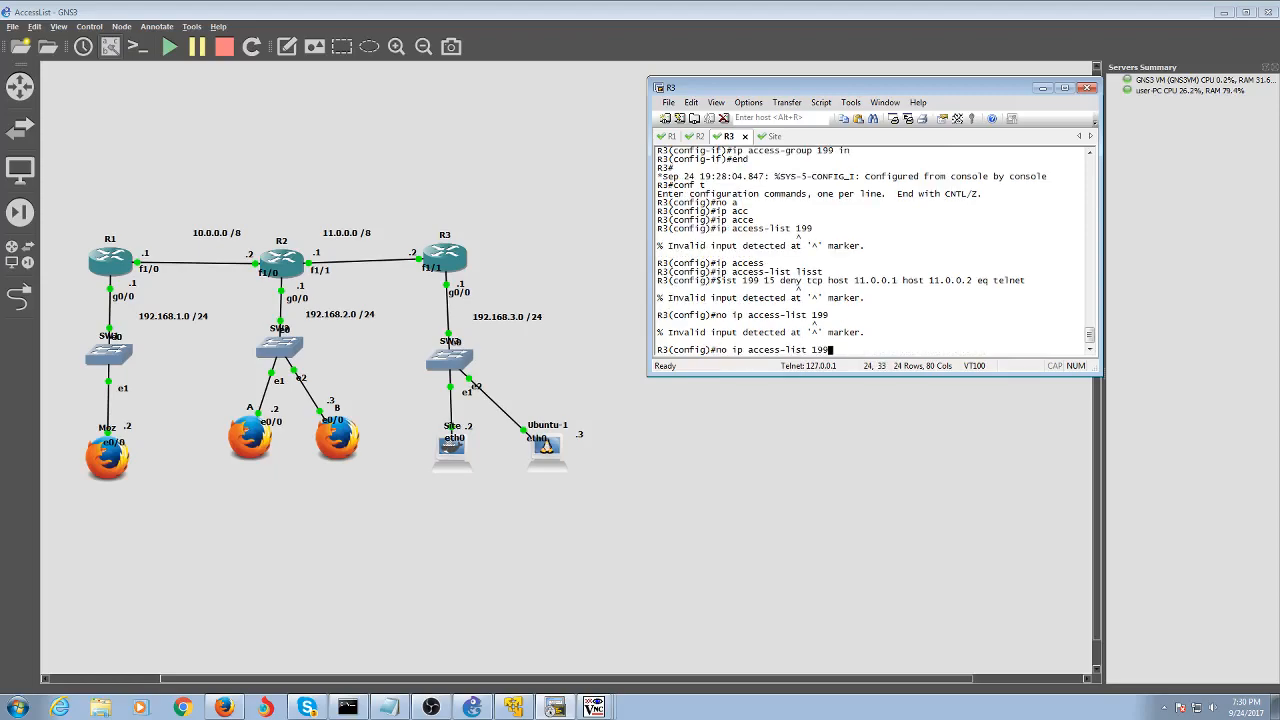
{"action": "key", "text": "BackSpace"}
{"action": "key", "text": "BackSpace"}
{"action": "key", "text": "BackSpace"}
{"action": "type", "text": "?"}
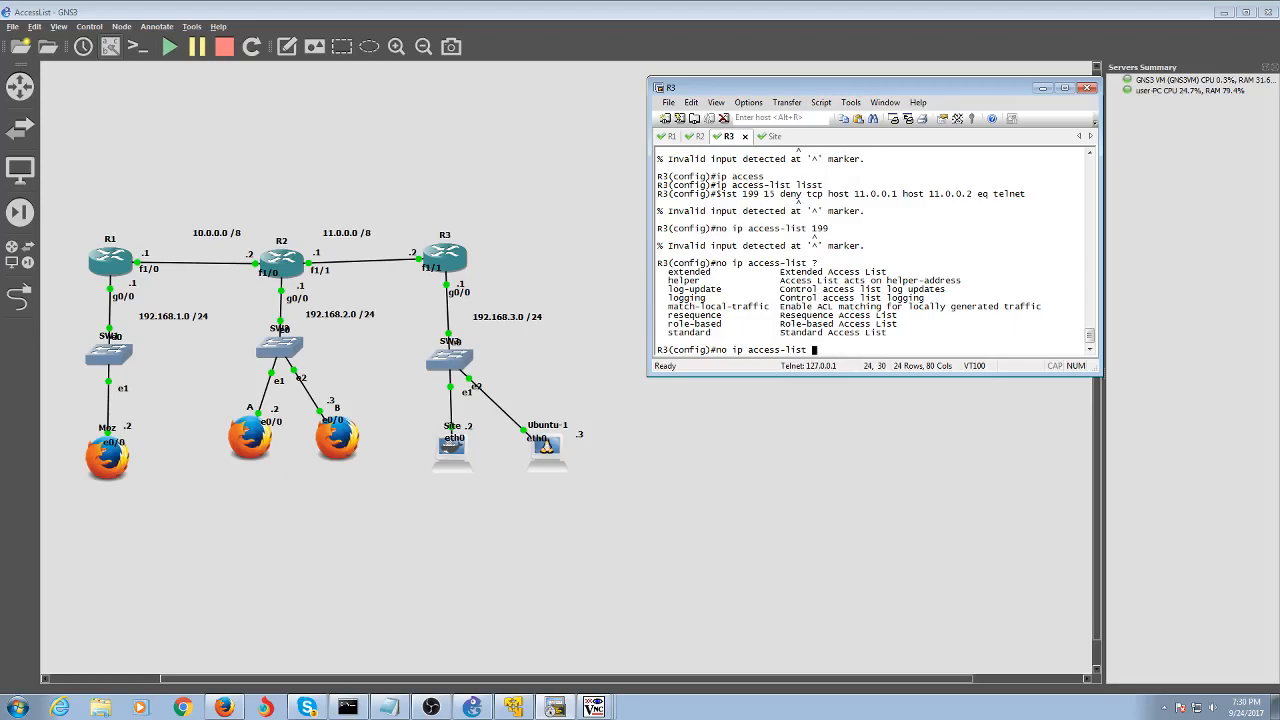
Remove the list with 'no access-list 199' and begin another access-list command
{"action": "key", "text": "Left"}
{"action": "key", "text": "Left"}
{"action": "key", "text": "Left"}
{"action": "key", "text": "Left"}
{"action": "key", "text": "Left"}
{"action": "key", "text": "Left"}
{"action": "key", "text": "Left"}
{"action": "key", "text": "Left"}
{"action": "key", "text": "Left"}
{"action": "key", "text": "Left"}
{"action": "key", "text": "Left"}
{"action": "key", "text": "Left"}
{"action": "key", "text": "Left"}
{"action": "key", "text": "Left"}
{"action": "key", "text": "Right"}
{"action": "key", "text": "Right"}
{"action": "key", "text": "Right"}
{"action": "key", "text": "Right"}
{"action": "key", "text": "Right"}
{"action": "key", "text": "Right"}
{"action": "key", "text": "Right"}
{"action": "key", "text": "Right"}
{"action": "key", "text": "Right"}
{"action": "key", "text": "Right"}
{"action": "key", "text": "Right"}
{"action": "key", "text": "Right"}
{"action": "key", "text": "Right"}
{"action": "key", "text": "Right"}
{"action": "key", "text": "BackSpace"}
{"action": "key", "text": "BackSpace"}
{"action": "key", "text": "BackSpace"}
{"action": "key", "text": "BackSpace"}
{"action": "key", "text": "BackSpace"}
{"action": "key", "text": "BackSpace"}
{"action": "key", "text": "BackSpace"}
{"action": "key", "text": "BackSpace"}
{"action": "key", "text": "BackSpace"}
{"action": "key", "text": "BackSpace"}
{"action": "key", "text": "BackSpace"}
{"action": "key", "text": "BackSpace"}
{"action": "key", "text": "BackSpace"}
{"action": "key", "text": "BackSpace"}
{"action": "type", "text": "acc"}
{"action": "key", "text": "Tab"}
{"action": "type", "text": "199"}
{"action": "key", "text": "Return"}
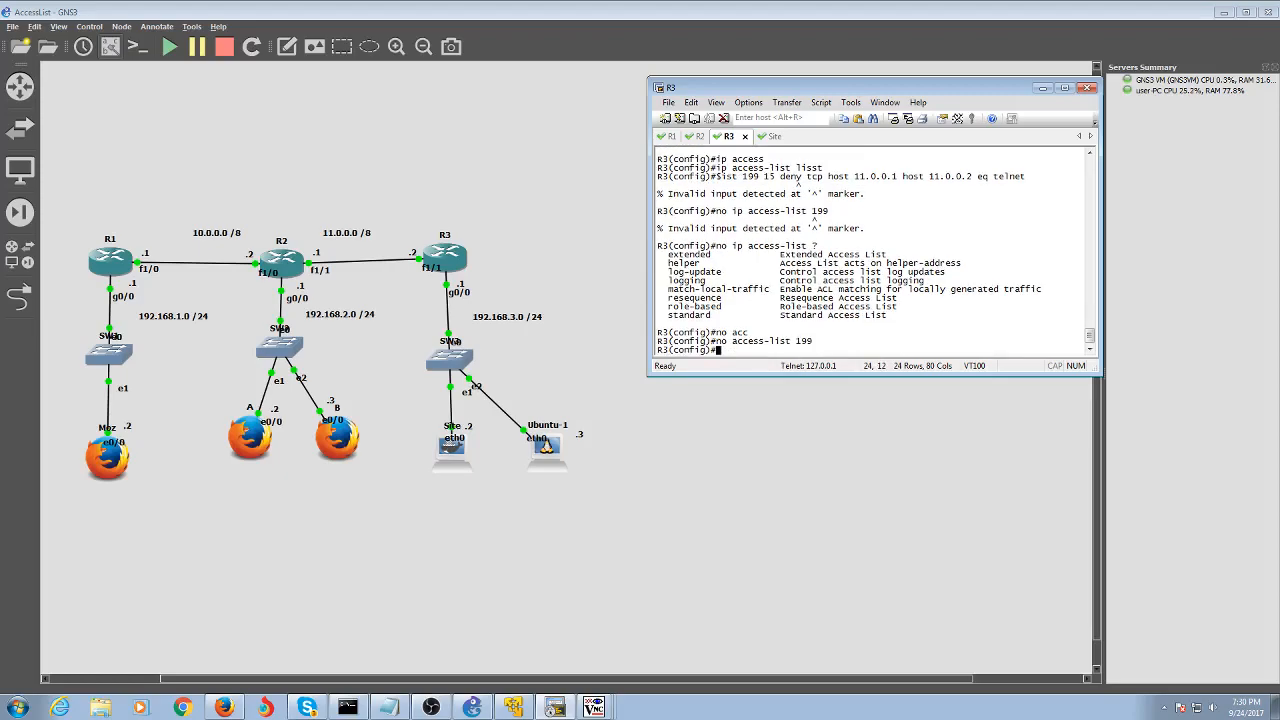
{"action": "type", "text": "acc"}
{"action": "key", "text": "Return"}
Try the 'ip access-list 199' command with help queries, then abandon and clear it
{"action": "type", "text": "ip"}
{"action": "key", "text": "Tab"}
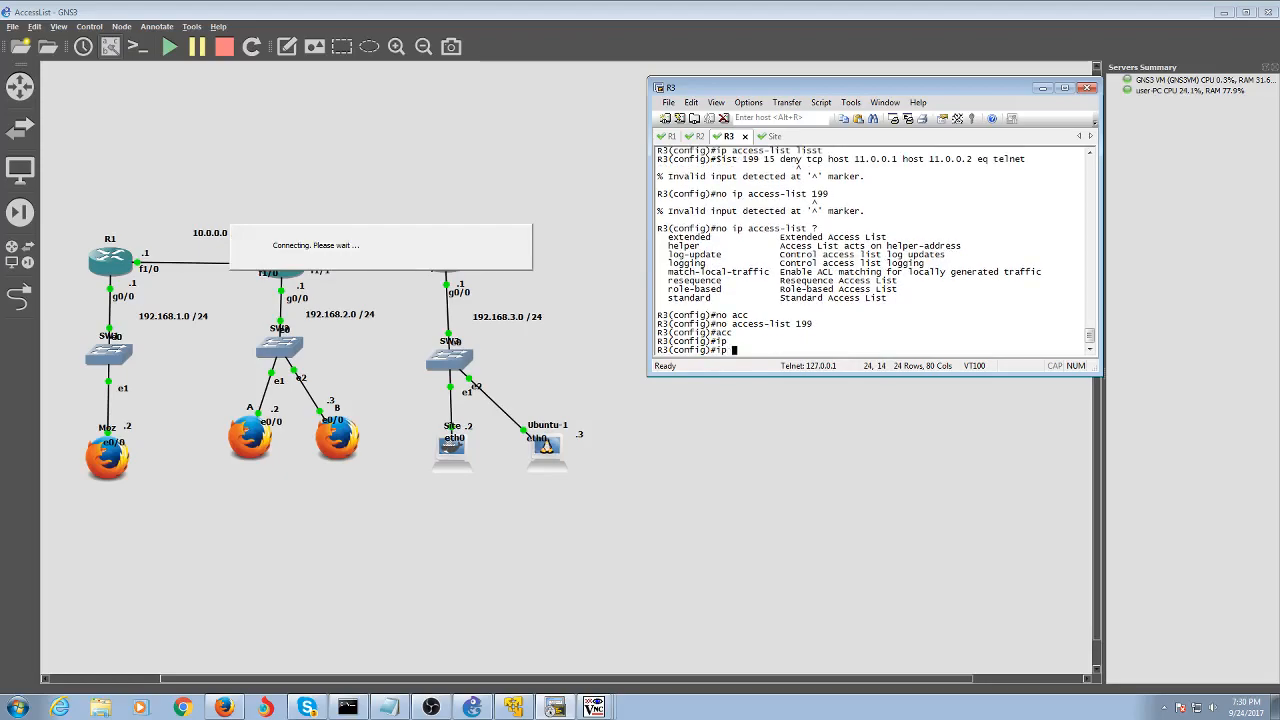
{"action": "type", "text": "acces"}
{"action": "key", "text": "Tab"}
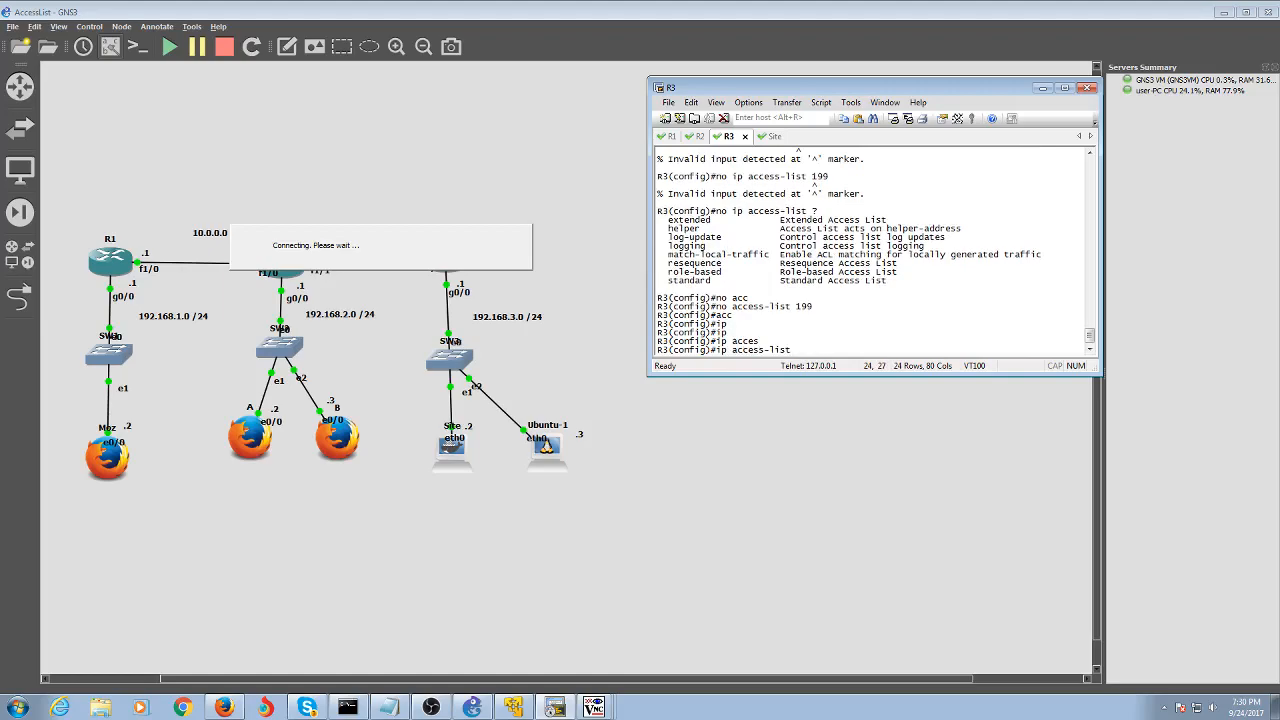
{"action": "type", "text": "199 ?"}
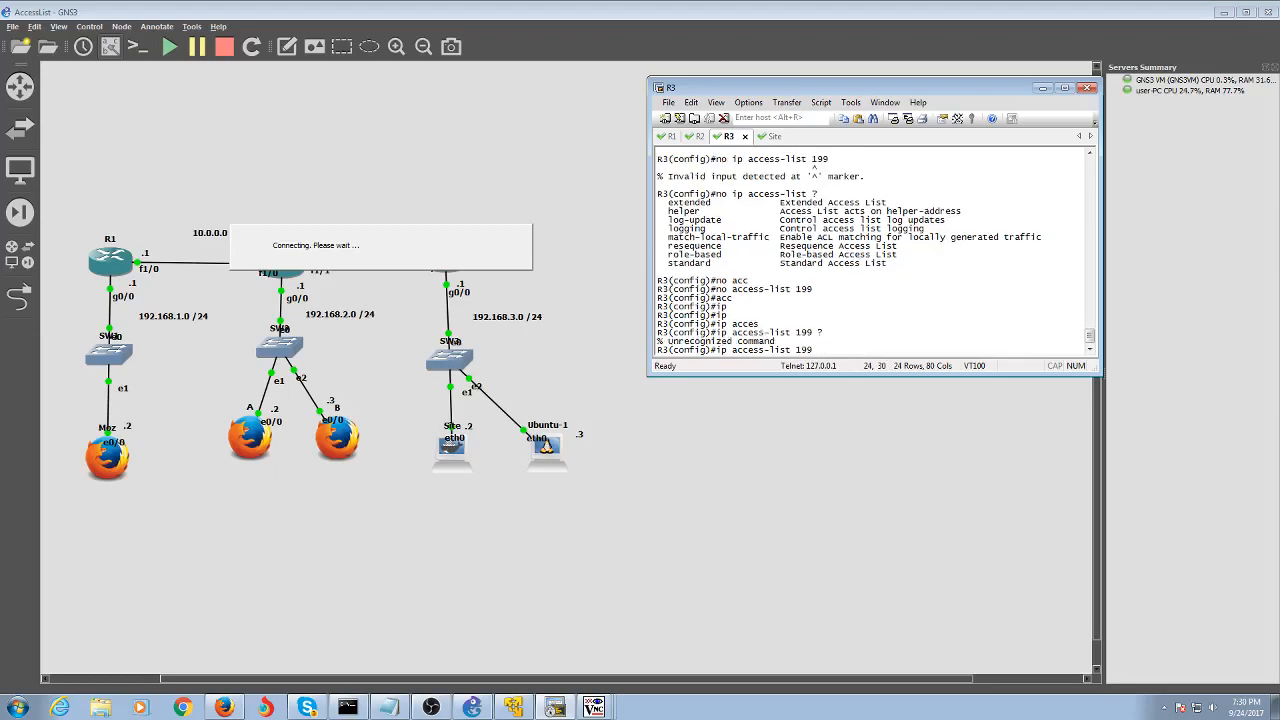
{"action": "key", "text": "BackSpace"}
{"action": "type", "text": "?"}
{"action": "key", "text": "BackSpace"}
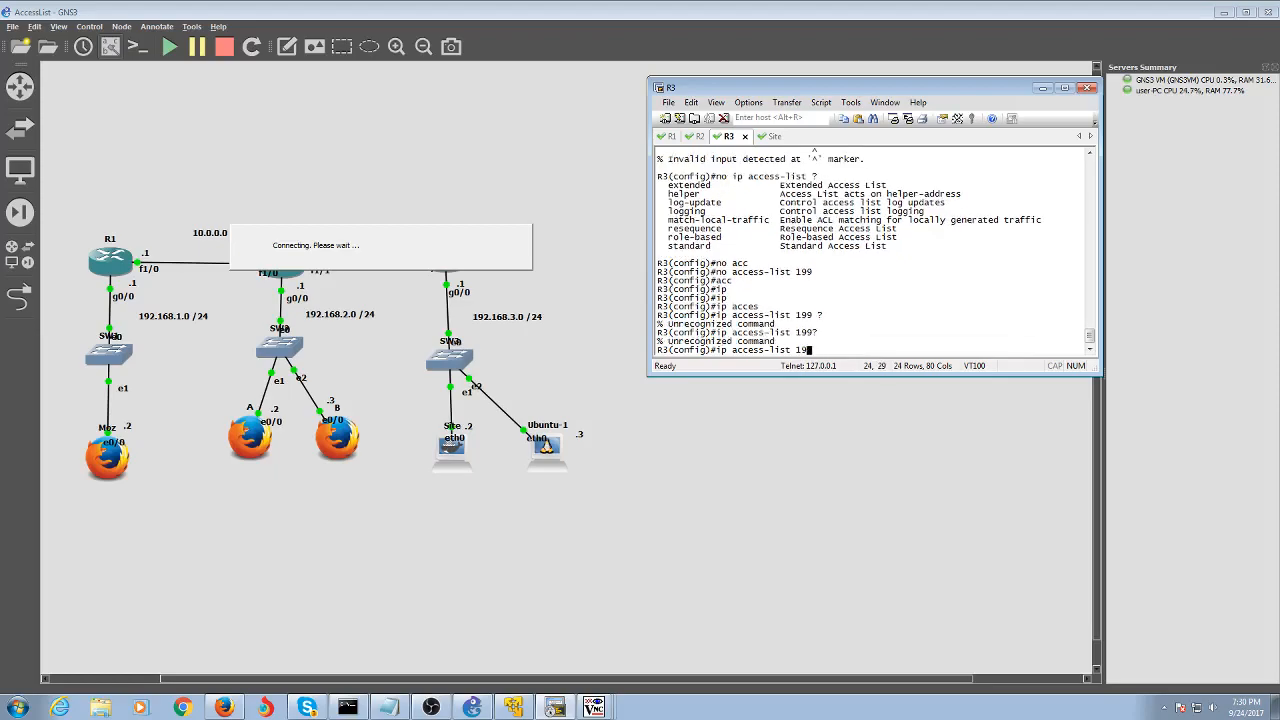
{"action": "key", "text": "BackSpace"}
{"action": "key", "text": "BackSpace"}
{"action": "key", "text": "BackSpace"}
{"action": "key", "text": "BackSpace"}
{"action": "key", "text": "BackSpace"}
{"action": "key", "text": "BackSpace"}
{"action": "key", "text": "BackSpace"}
{"action": "key", "text": "BackSpace"}
{"action": "key", "text": "BackSpace"}
{"action": "key", "text": "BackSpace"}
{"action": "key", "text": "BackSpace"}
{"action": "key", "text": "BackSpace"}
{"action": "key", "text": "BackSpace"}
{"action": "key", "text": "BackSpace"}
{"action": "key", "text": "BackSpace"}
{"action": "key", "text": "BackSpace"}
Add 'access-list 199 deny tcp 192.168.2.0 0.0.0.255 11.0.0.0 0.255.255.255 eq telnet'
{"action": "type", "text": "acc"}
{"action": "key", "text": "Tab"}
{"action": "type", "text": "1"}
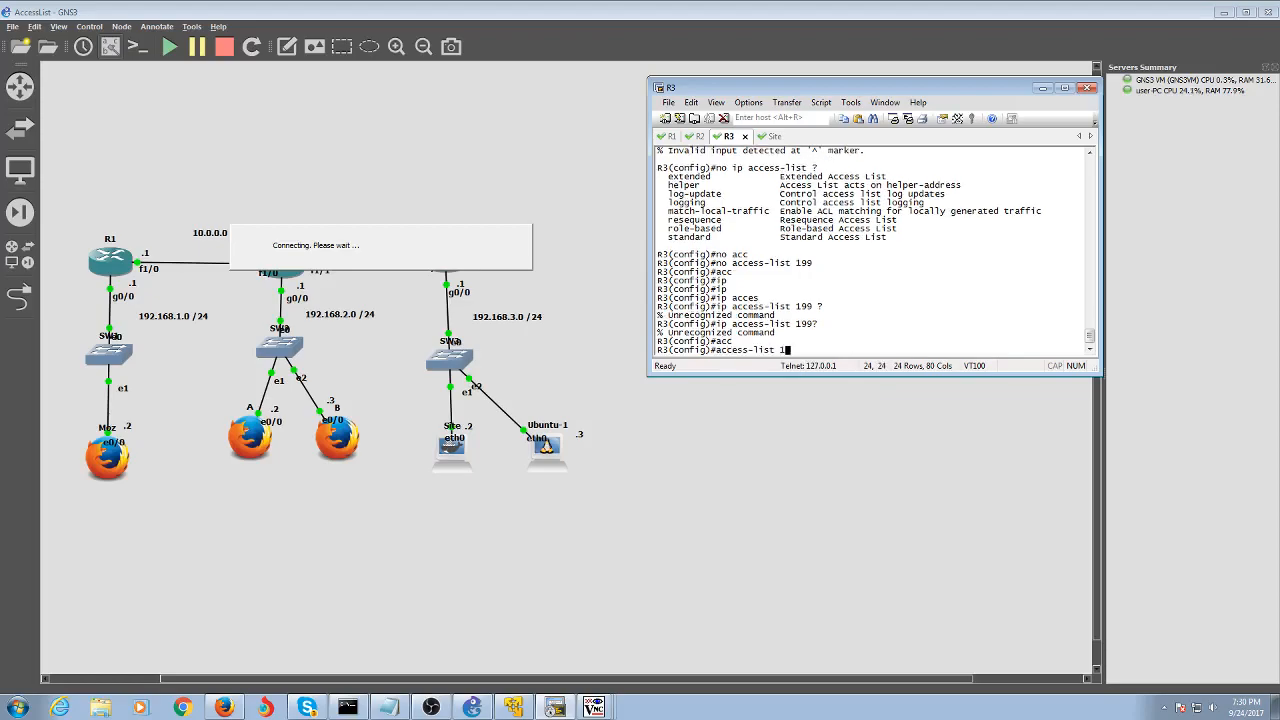
{"action": "type", "text": "99 deny"}
{"action": "key", "text": "Tab"}
{"action": "type", "text": "192"}
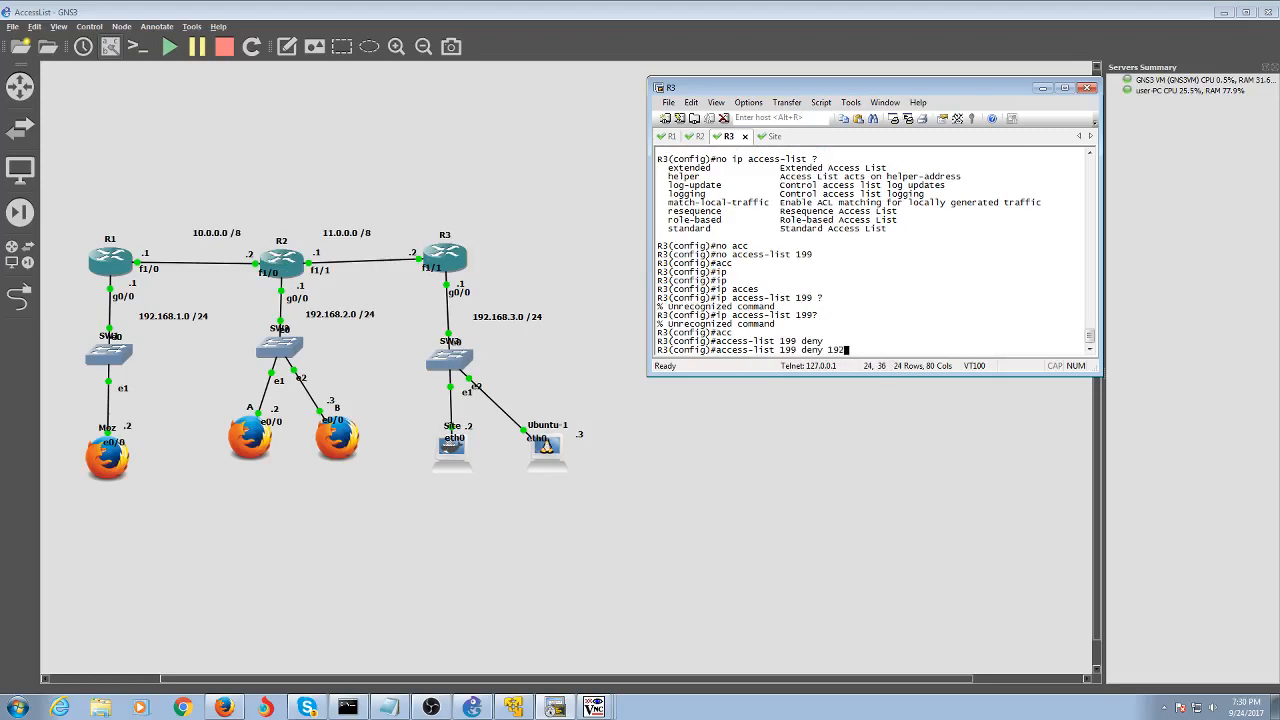
{"action": "type", "text": ".168.2."}
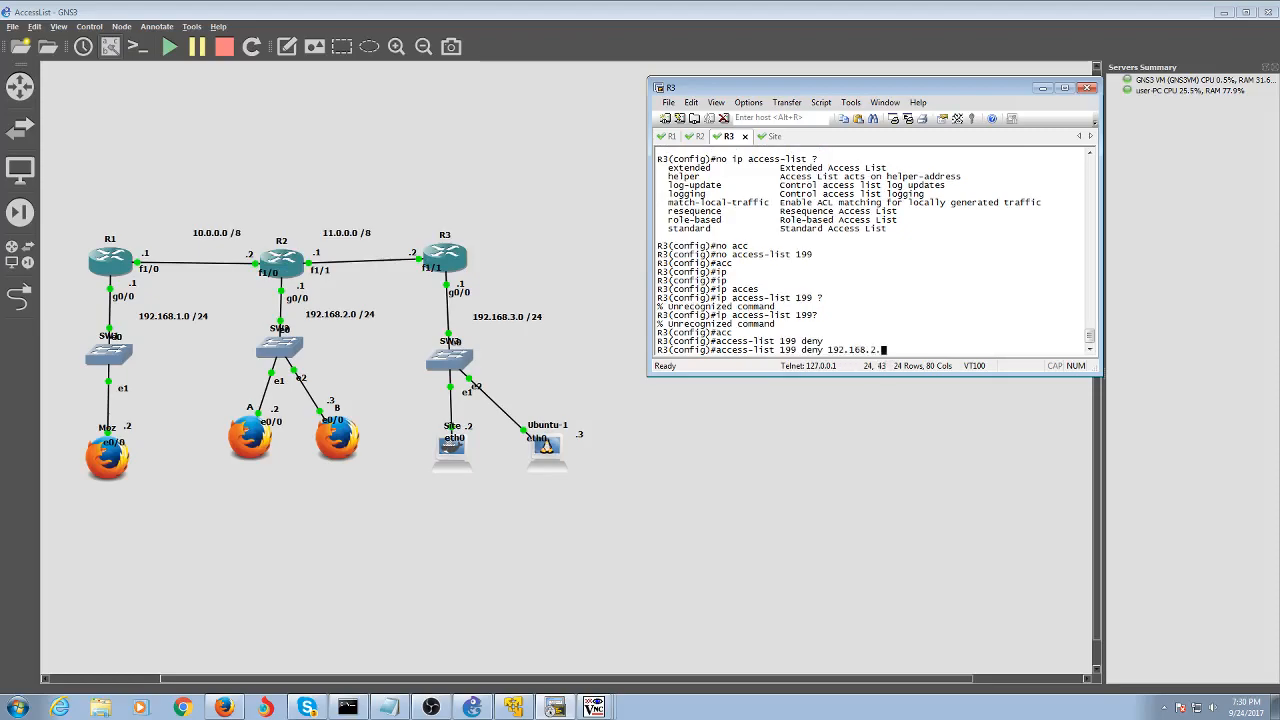
{"action": "type", "text": "0 0.0.0.255"}
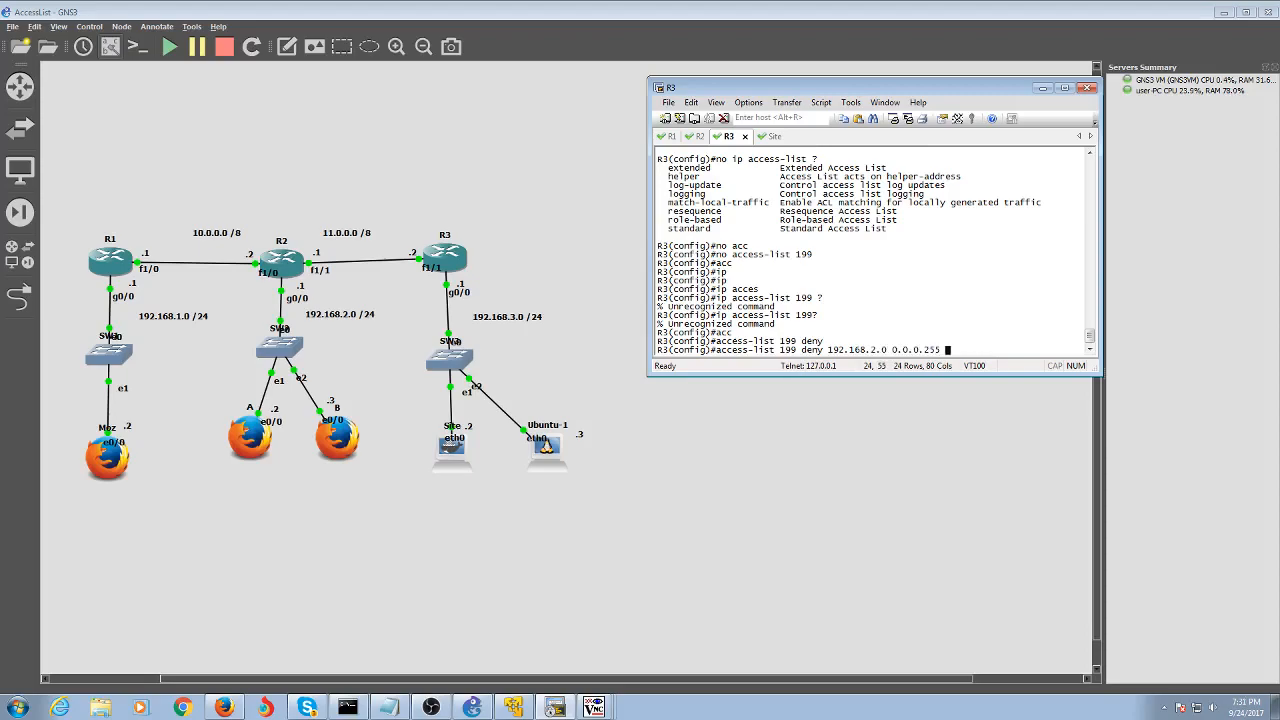
{"action": "key", "text": "Left"}
{"action": "key", "text": "Left"}
{"action": "key", "text": "Left"}
{"action": "key", "text": "Left"}
{"action": "key", "text": "Left"}
{"action": "key", "text": "Left"}
{"action": "key", "text": "Left"}
{"action": "key", "text": "Left"}
{"action": "key", "text": "Left"}
{"action": "key", "text": "Left"}
{"action": "key", "text": "Left"}
{"action": "key", "text": "Left"}
{"action": "key", "text": "Left"}
{"action": "key", "text": "Left"}
{"action": "key", "text": "Left"}
{"action": "key", "text": "Left"}
{"action": "key", "text": "Left"}
{"action": "key", "text": "Left"}
{"action": "key", "text": "Left"}
{"action": "key", "text": "Left"}
{"action": "type", "text": "tcp"}
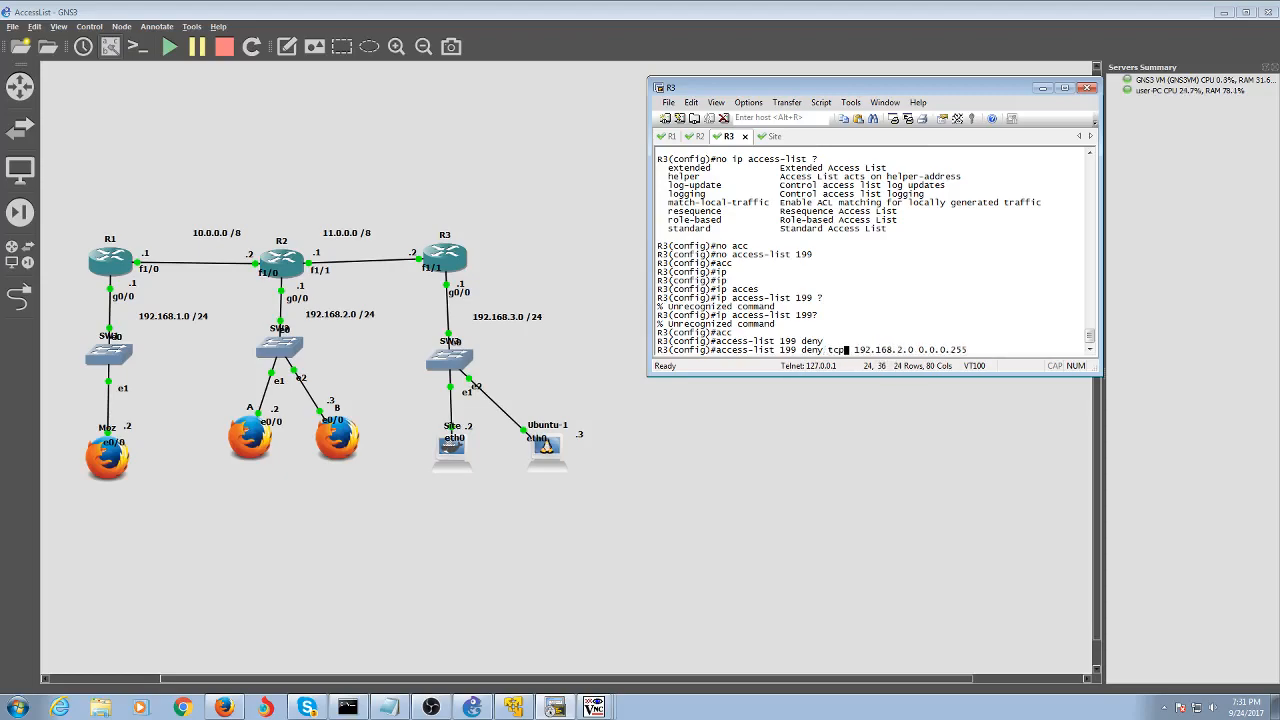
{"action": "key", "text": "Right"}
{"action": "key", "text": "Right"}
{"action": "key", "text": "Right"}
{"action": "key", "text": "Right"}
{"action": "key", "text": "Right"}
{"action": "key", "text": "Right"}
{"action": "key", "text": "Right"}
{"action": "key", "text": "Right"}
{"action": "key", "text": "Right"}
{"action": "key", "text": "Right"}
{"action": "key", "text": "Right"}
{"action": "key", "text": "Right"}
{"action": "key", "text": "Right"}
{"action": "key", "text": "Right"}
{"action": "key", "text": "Right"}
{"action": "key", "text": "Right"}
{"action": "key", "text": "Right"}
{"action": "key", "text": "Right"}
{"action": "key", "text": "Right"}
{"action": "key", "text": "Right"}
{"action": "type", "text": "11.0.0.0 0.0.0."}
{"action": "key", "text": "BackSpace"}
{"action": "key", "text": "BackSpace"}
{"action": "key", "text": "BackSpace"}
{"action": "key", "text": "BackSpace"}
{"action": "type", "text": "255.255.255"}
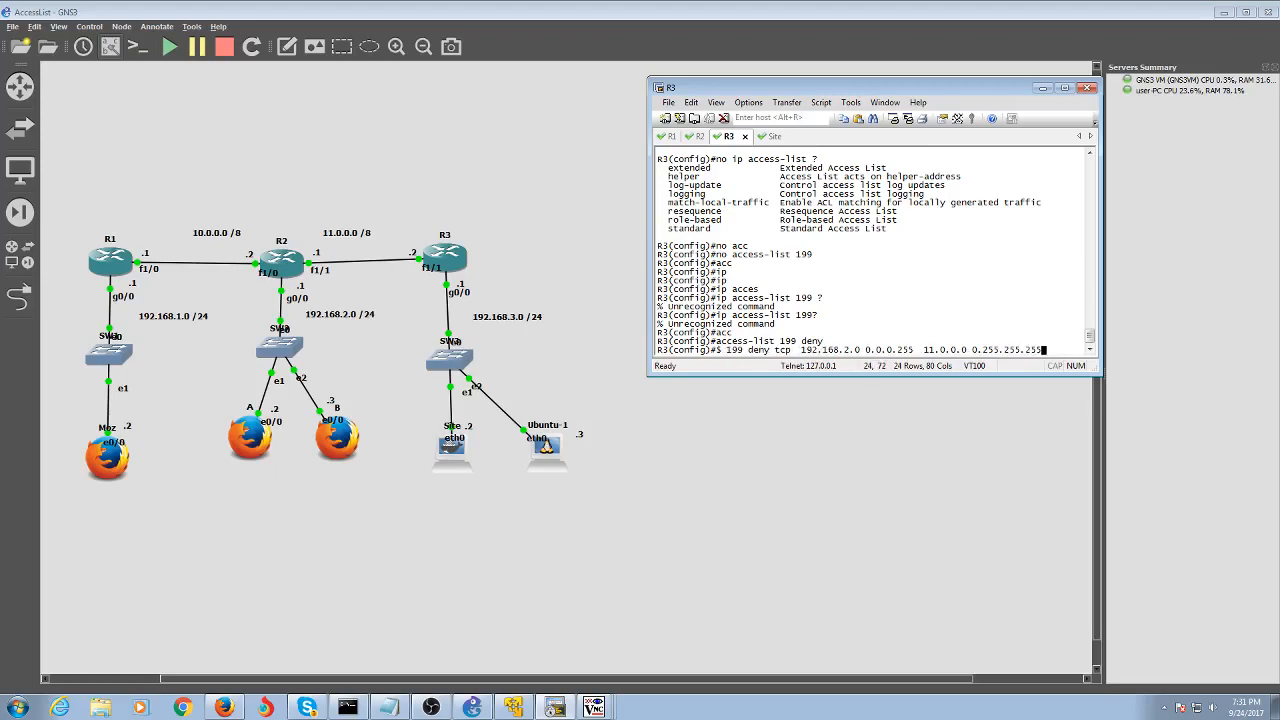
{"action": "type", "text": " eq telnet"}
{"action": "key", "text": "Return"}
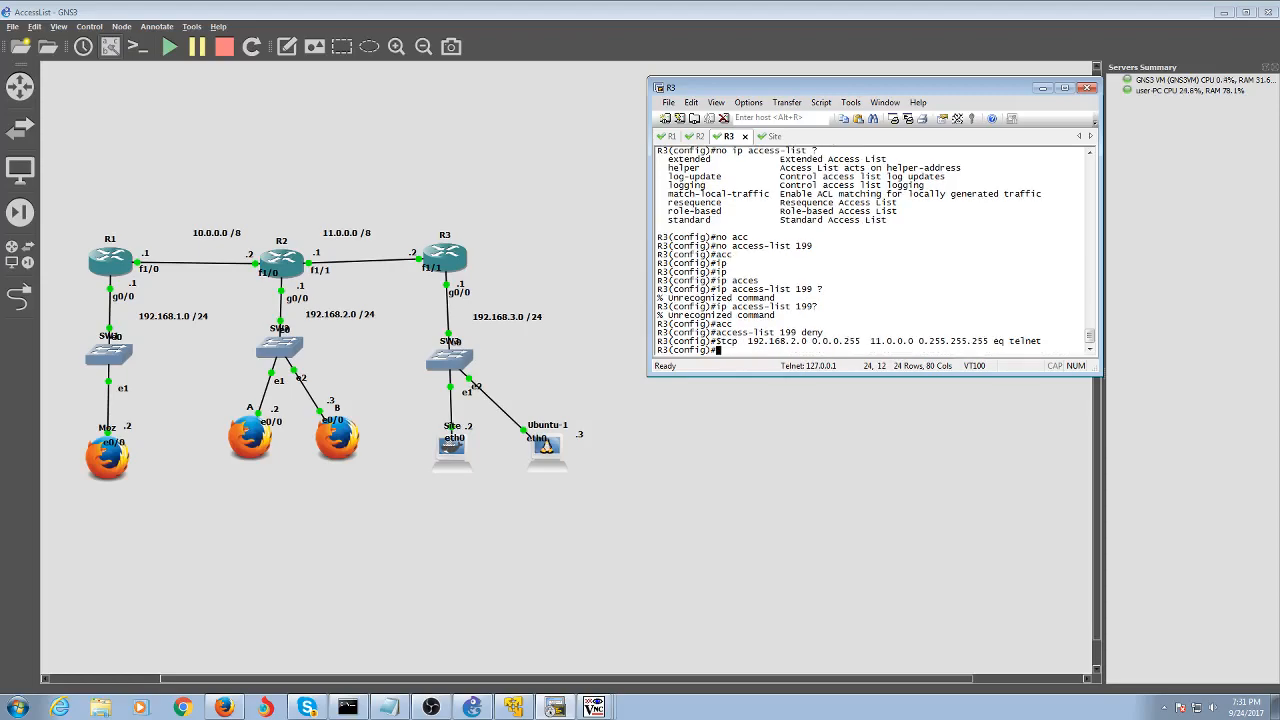
Add 'access-list 199 permit ip any any', then leave configuration mode with 'end'
{"action": "key", "text": "Up"}
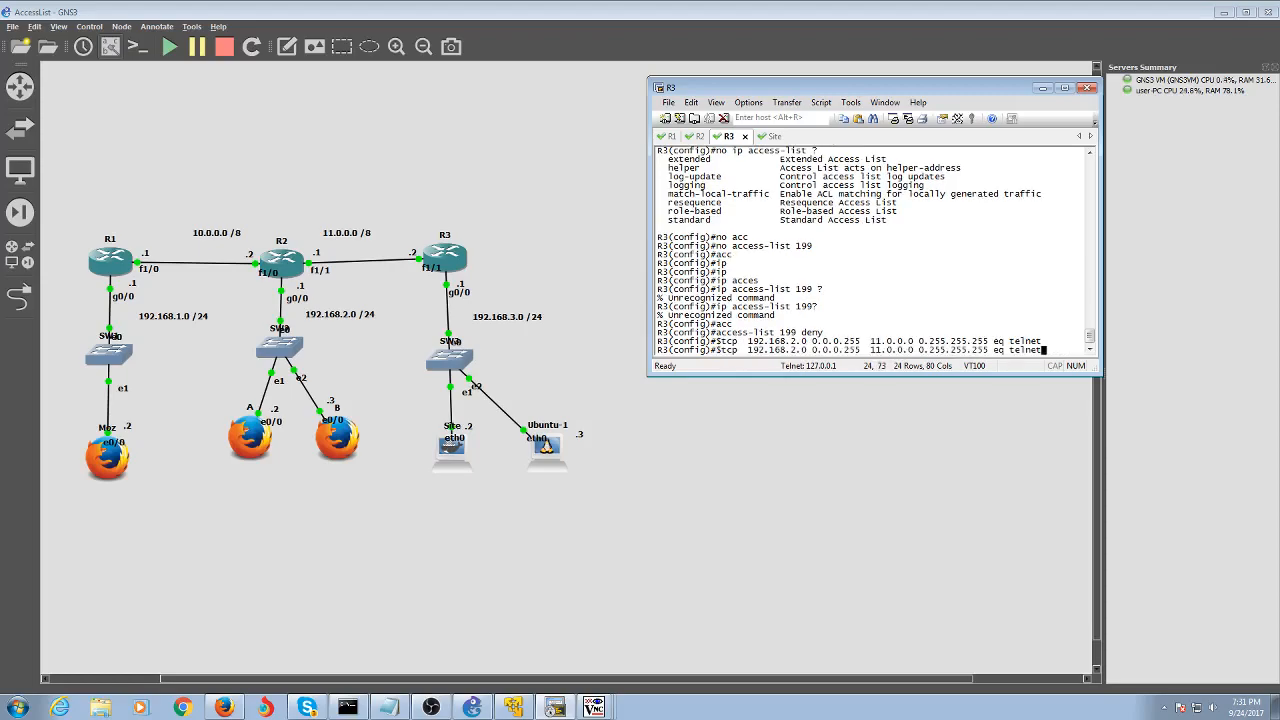
{"action": "key", "text": "ctrl+u"}
{"action": "type", "text": "pe"}
{"action": "key", "text": "BackSpace"}
{"action": "key", "text": "BackSpace"}
{"action": "key", "text": "Up"}
{"action": "key", "text": "Up"}
{"action": "key", "text": "ctrl+u"}
{"action": "type", "text": "acc"}
{"action": "key", "text": "Tab"}
{"action": "type", "text": "19"}
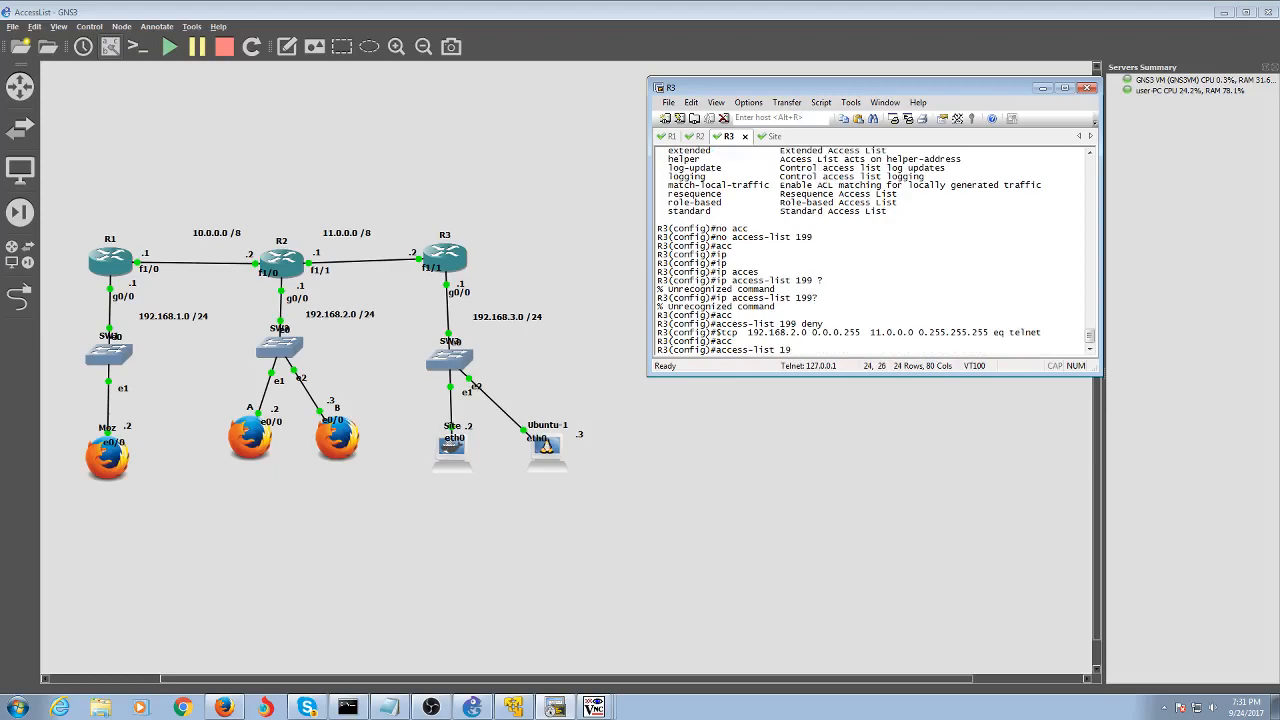
{"action": "type", "text": "9 permit any any"}
{"action": "key", "text": "Return"}
{"action": "key", "text": "Up"}
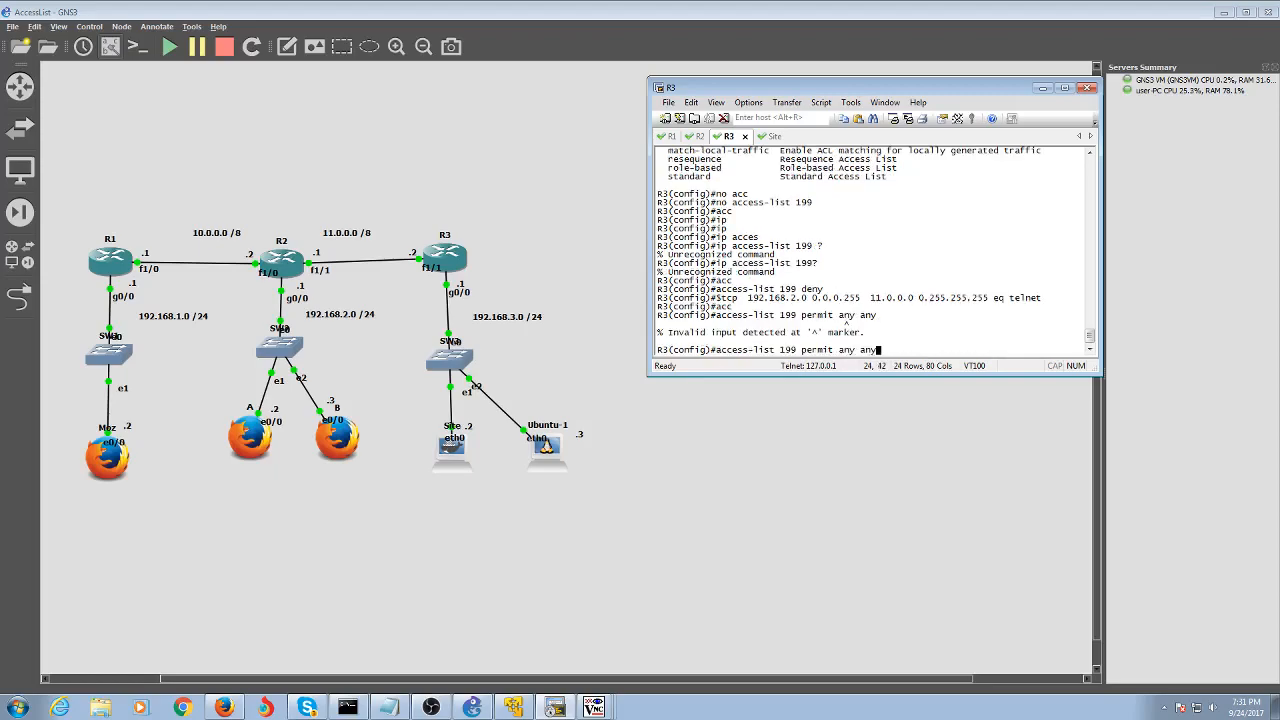
{"action": "key", "text": "Left"}
{"action": "key", "text": "Left"}
{"action": "key", "text": "Left"}
{"action": "key", "text": "Left"}
{"action": "key", "text": "Left"}
{"action": "key", "text": "Left"}
{"action": "key", "text": "Left"}
{"action": "key", "text": "Left"}
{"action": "type", "text": "ip"}
{"action": "key", "text": "Return"}
{"action": "type", "text": "end"}
{"action": "key", "text": "Return"}
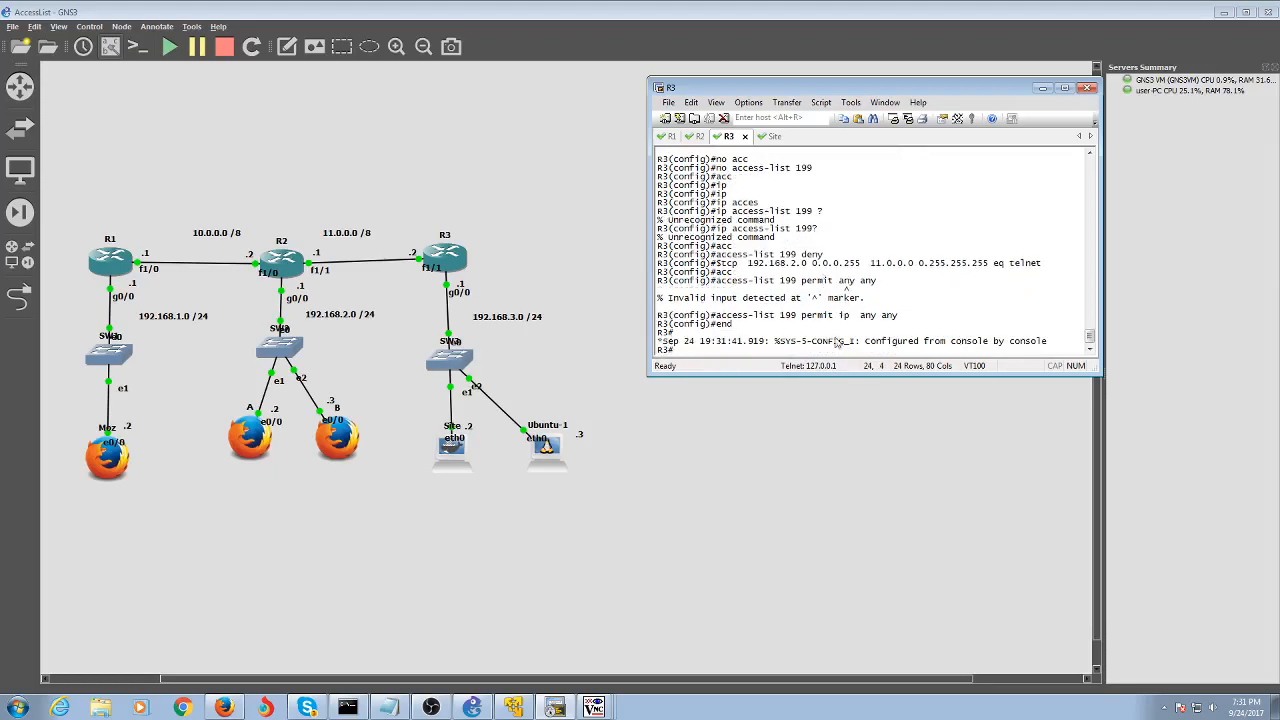
Run 'show access-lists' on R3, correcting the ambiguous 'sh access', to list ACL 199's entries
{"action": "type", "text": "sh acc"}
{"action": "key", "text": "Tab"}
{"action": "key", "text": "Return"}
{"action": "key", "text": "Up"}
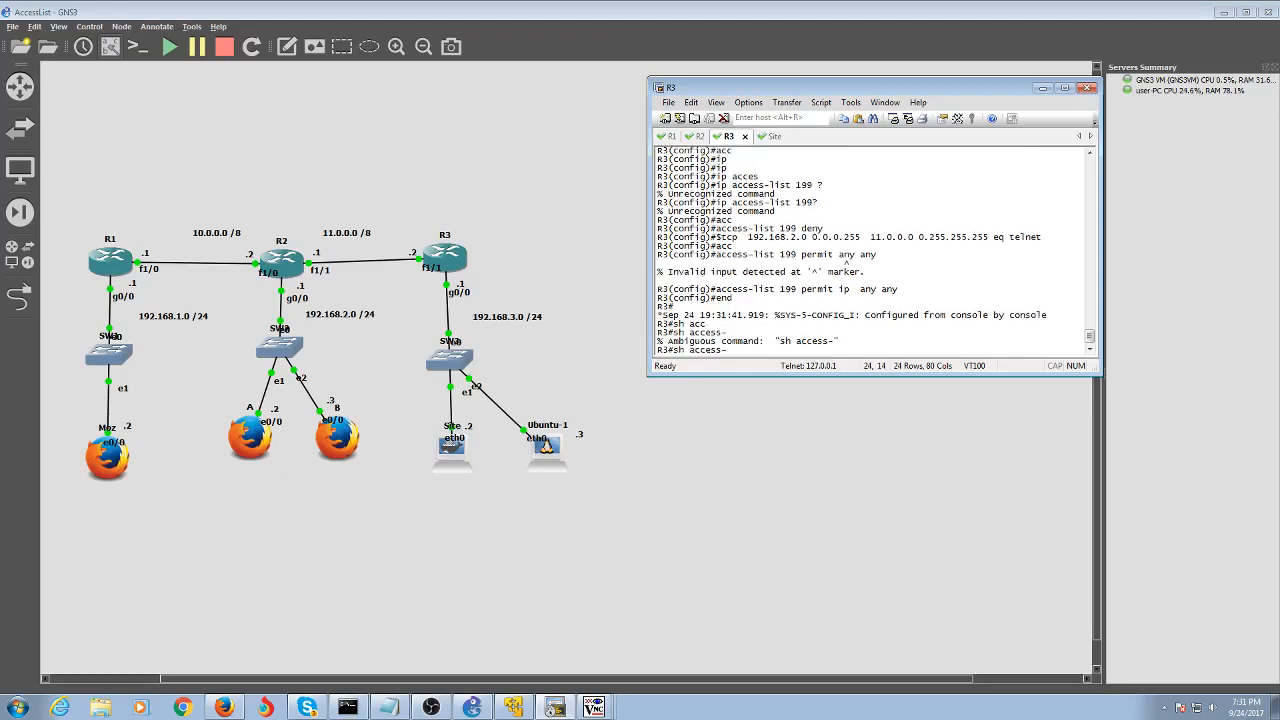
{"action": "type", "text": "l"}
{"action": "key", "text": "Return"}
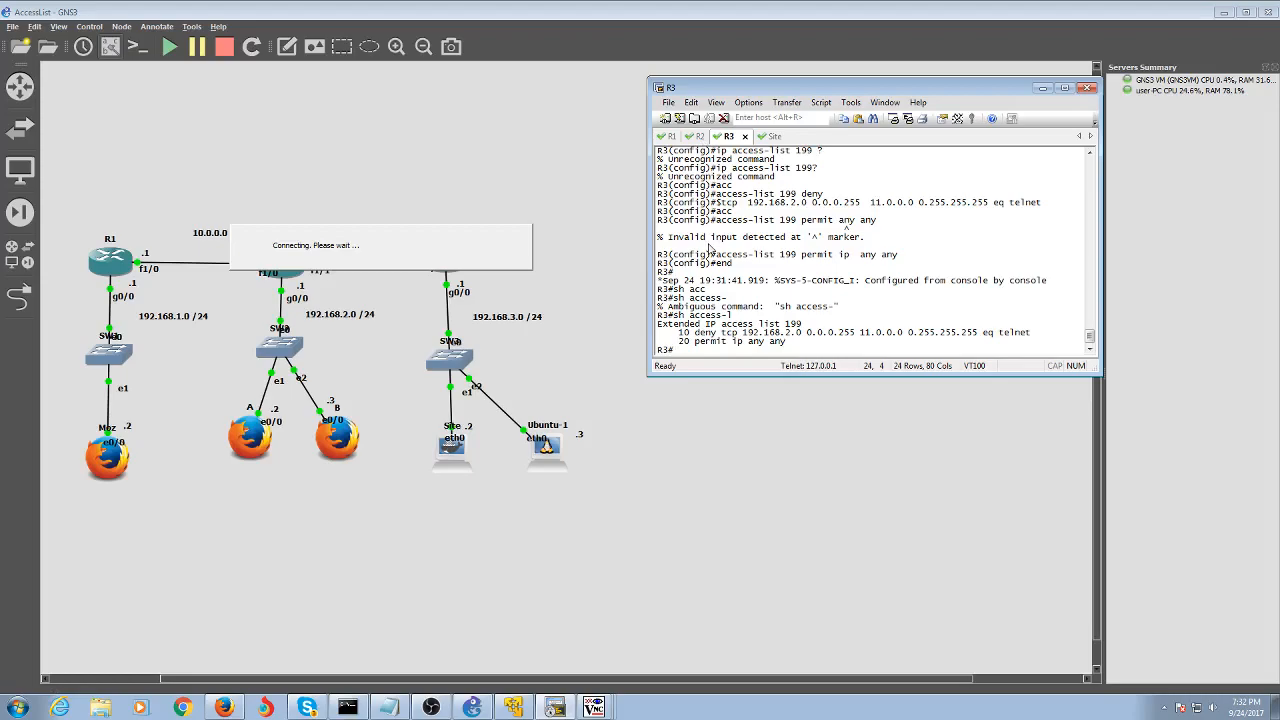
From R2's console, telnet to R3 and get past the login prompt
{"action": "left_click", "coordinate": [700, 136]}
{"action": "type", "text": "telnet 1"}
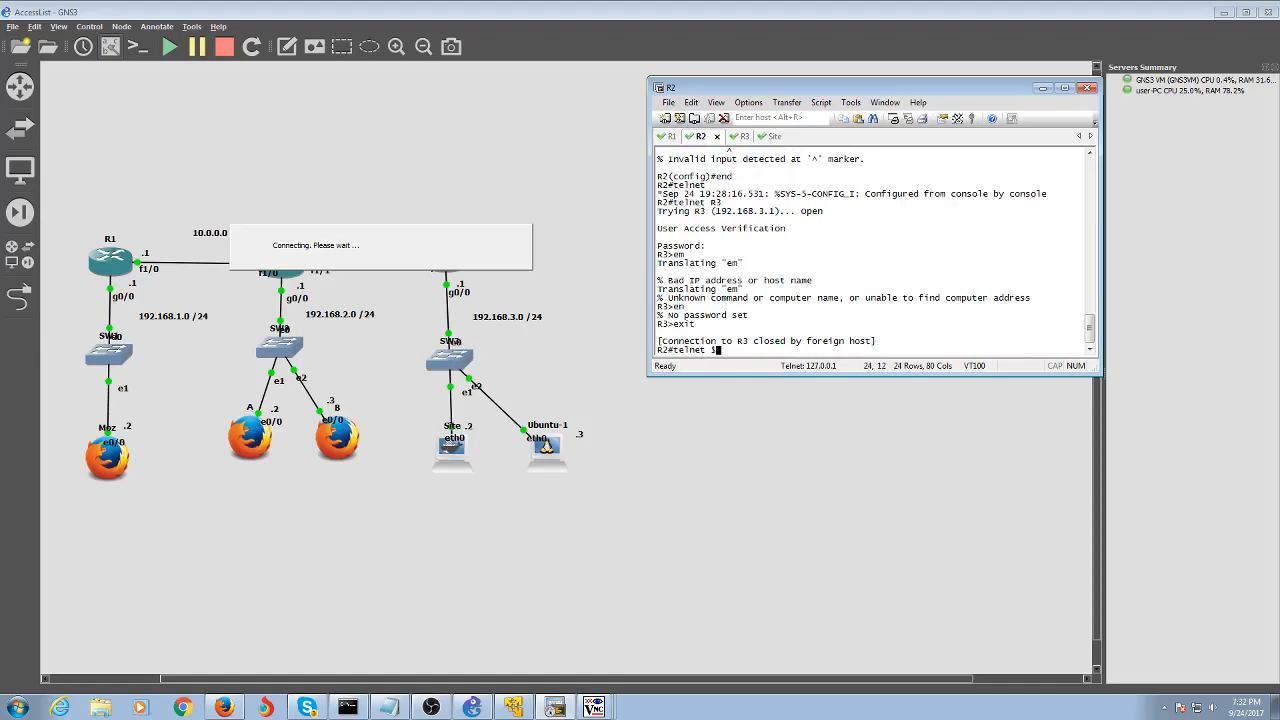
{"action": "key", "text": "BackSpace"}
{"action": "type", "text": "rR3"}
{"action": "key", "text": "Return"}
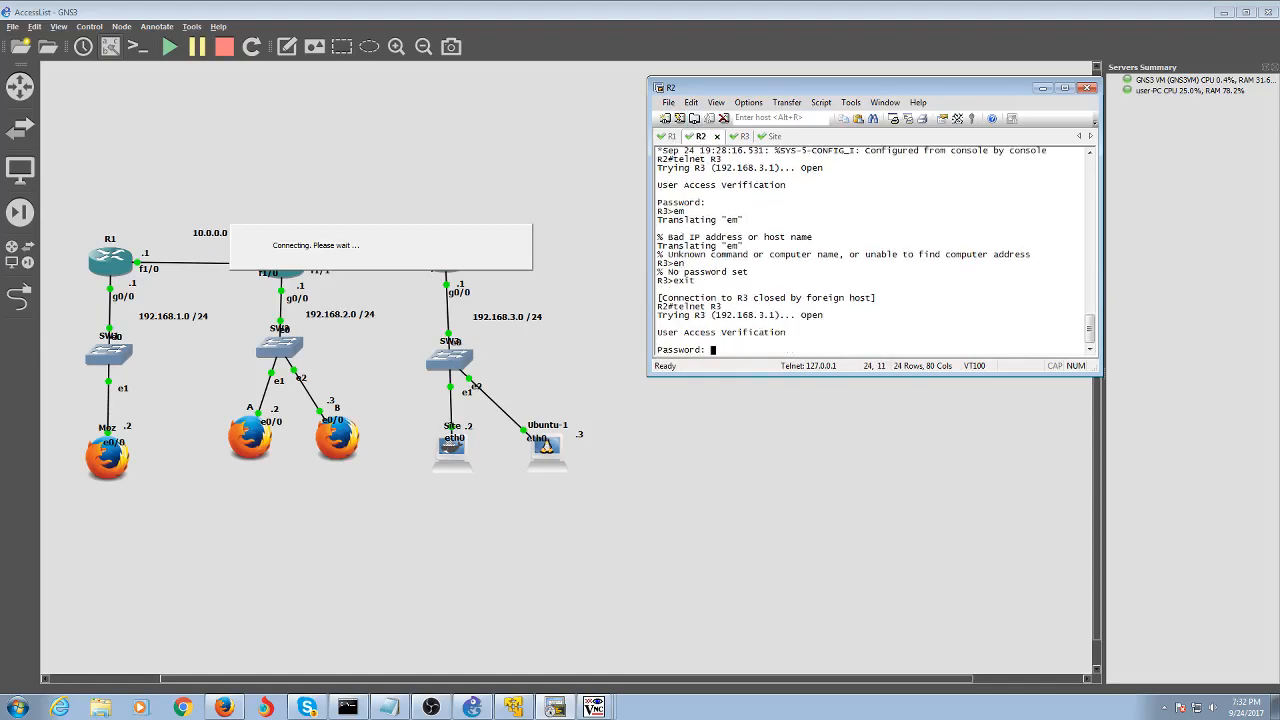
{"action": "key", "text": "Return"}
Try 'en' on R3 repeatedly; each attempt returns '% No password set'
{"action": "type", "text": "en"}
{"action": "key", "text": "Return"}
{"action": "type", "text": "e"}
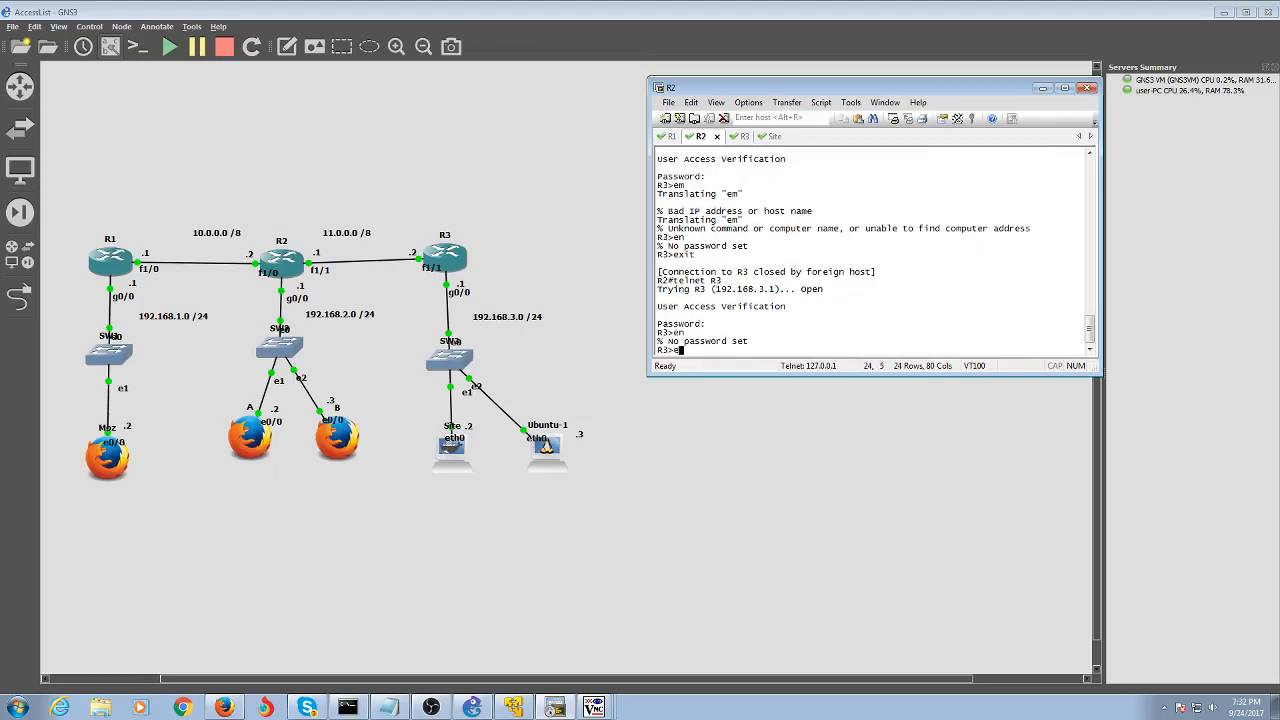
{"action": "type", "text": "en"}
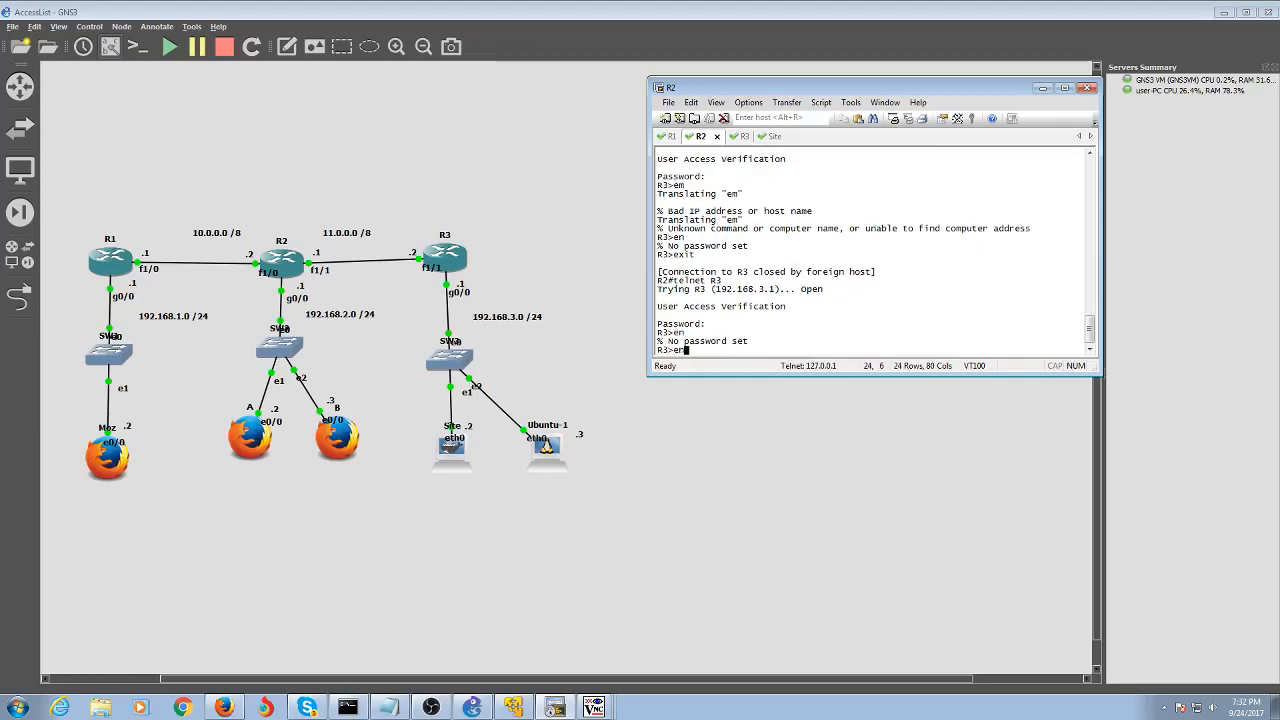
{"action": "key", "text": "Return"}
{"action": "key", "text": "Return"}
{"action": "key", "text": "Return"}
{"action": "key", "text": "Return"}
{"action": "key", "text": "Return"}
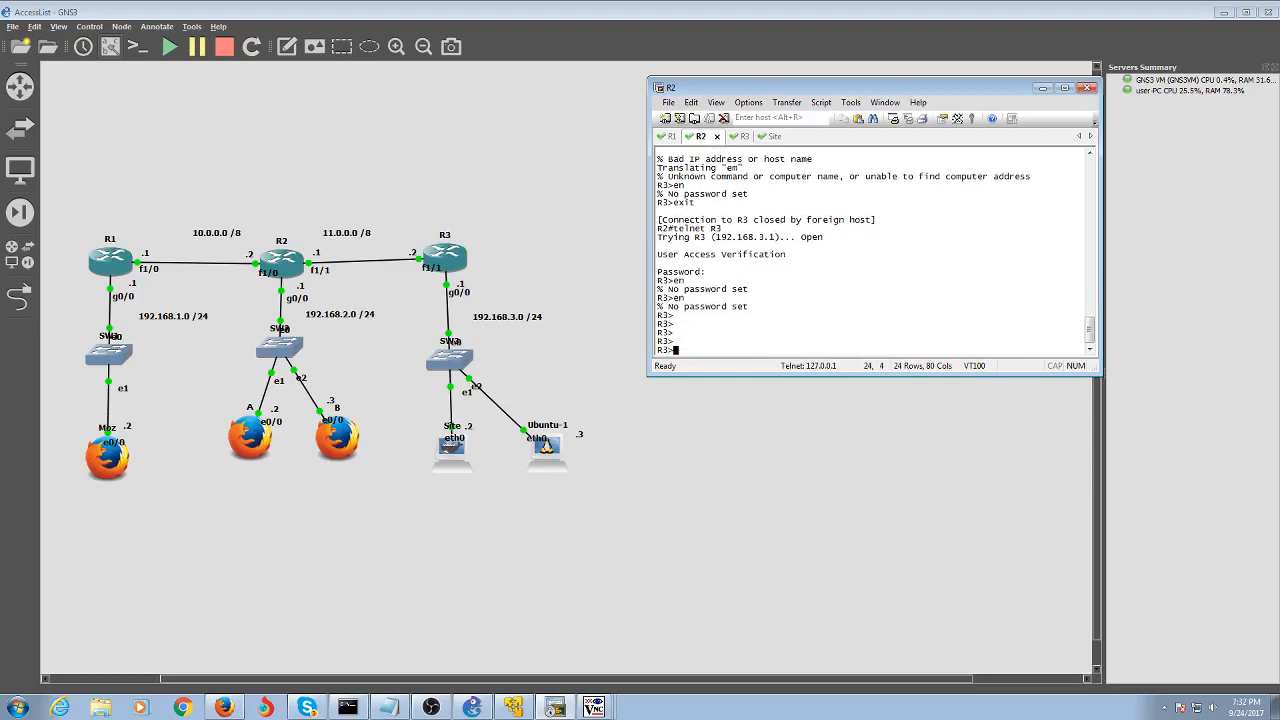
{"action": "type", "text": "en"}
{"action": "key", "text": "Return"}
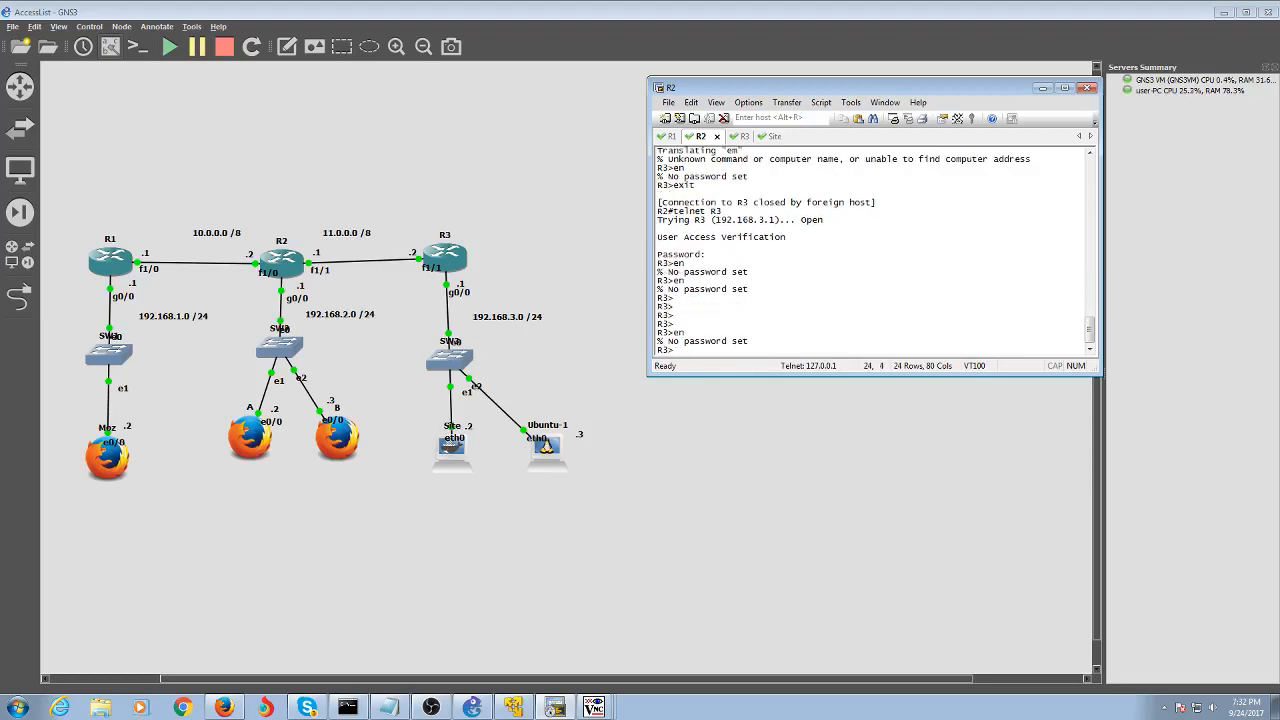
On R3's own console, configure an enable secret, then leave configuration mode with 'end'
{"action": "left_click", "coordinate": [735, 136]}
{"action": "type", "text": "conf t"}
{"action": "key", "text": "Return"}
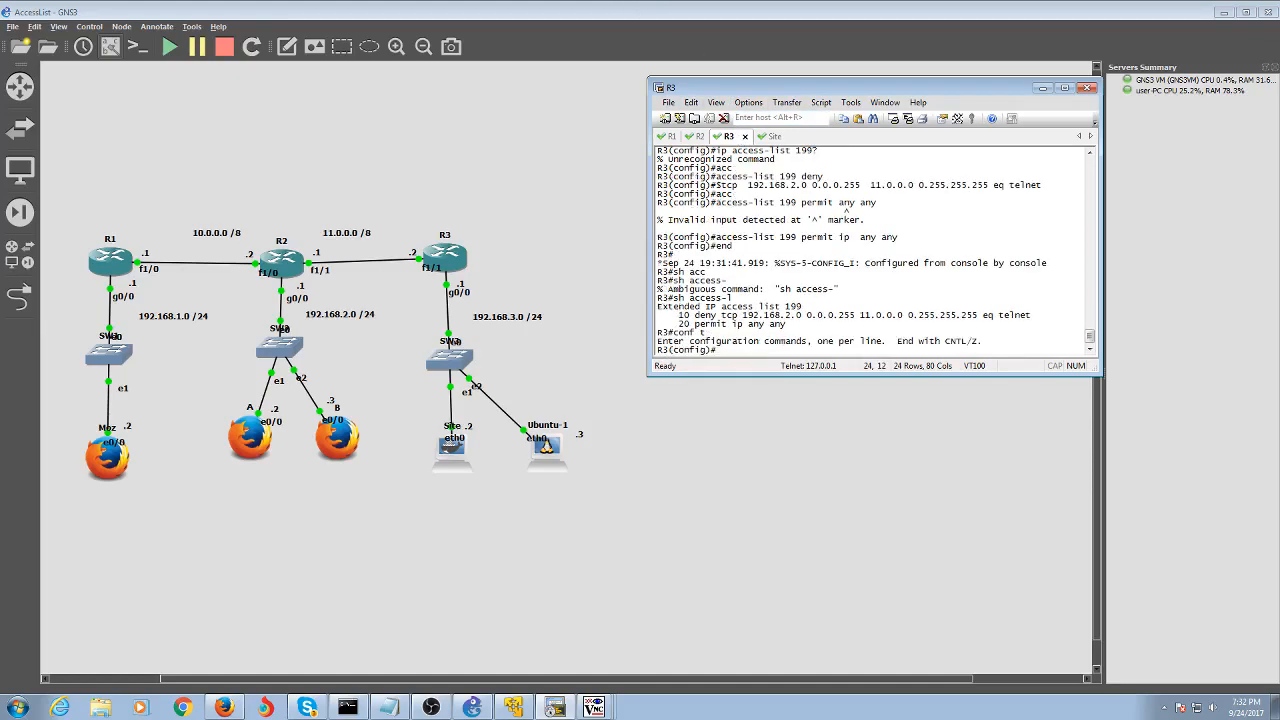
{"action": "type", "text": "en"}
{"action": "key", "text": "Tab"}
{"action": "type", "text": "a"}
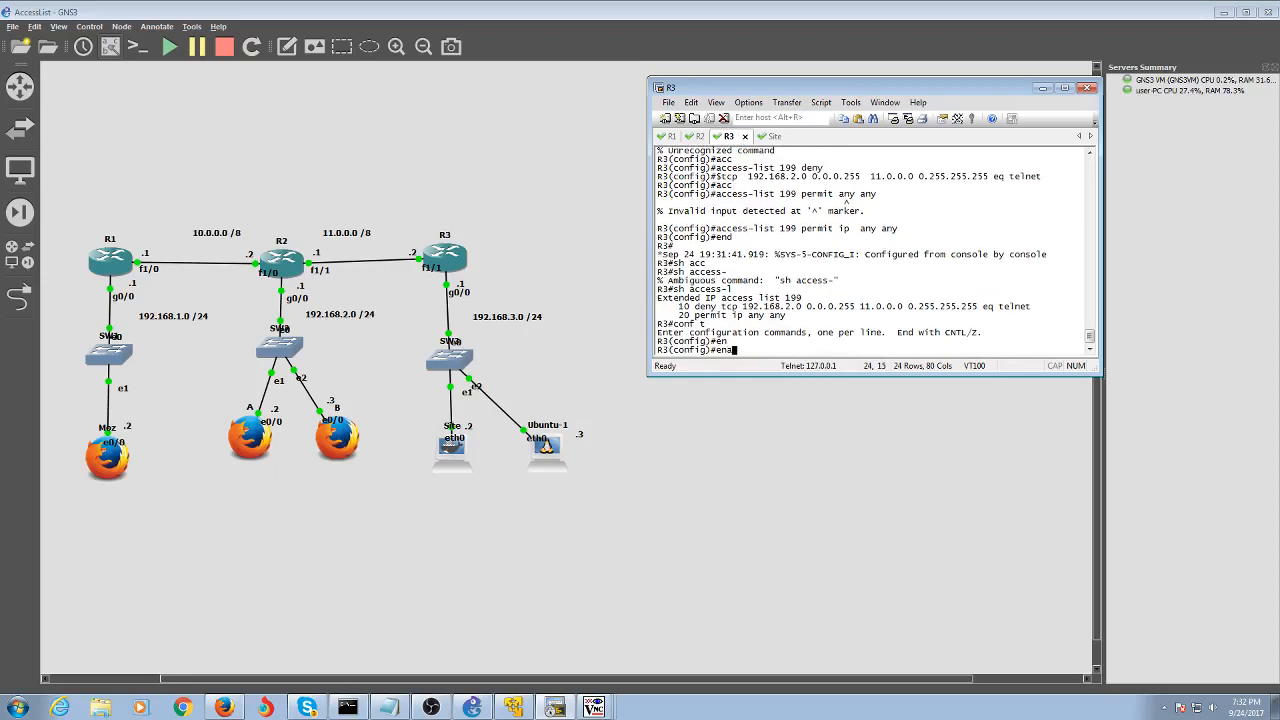
{"action": "key", "text": "Tab"}
{"action": "type", "text": "secret"}
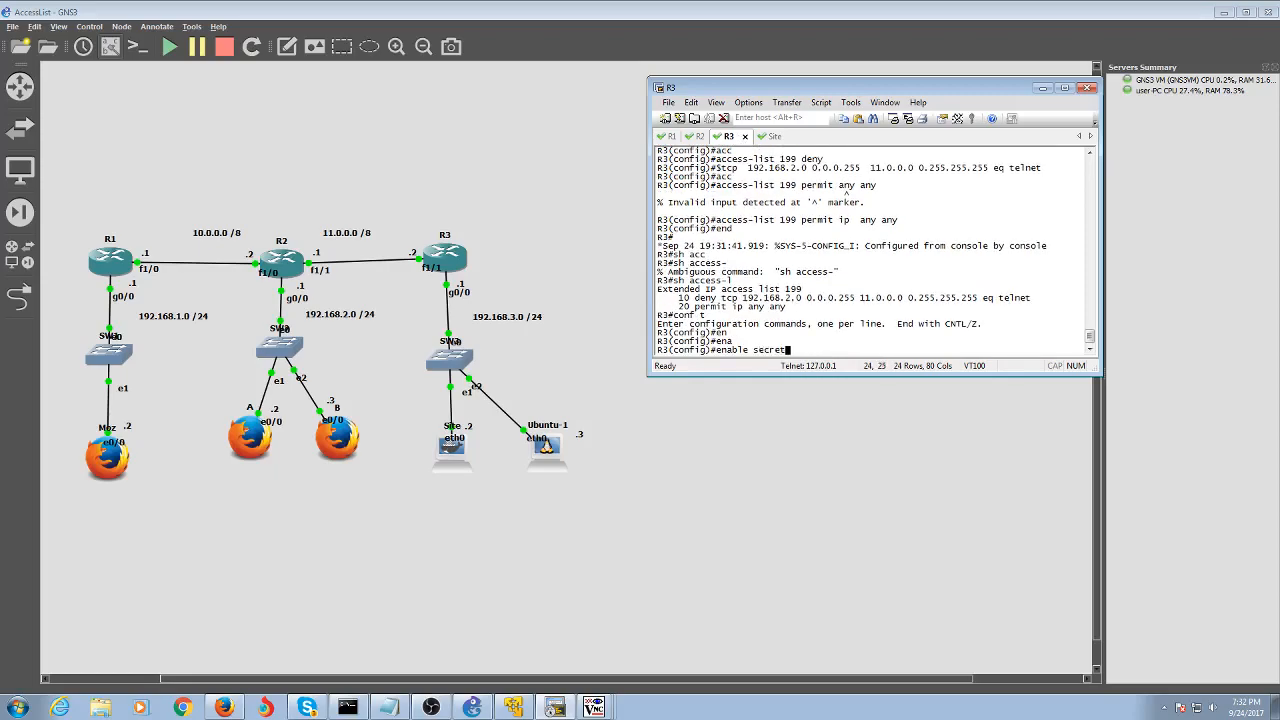
{"action": "type", "text": " pass"}
{"action": "key", "text": "Return"}
{"action": "type", "text": "end"}
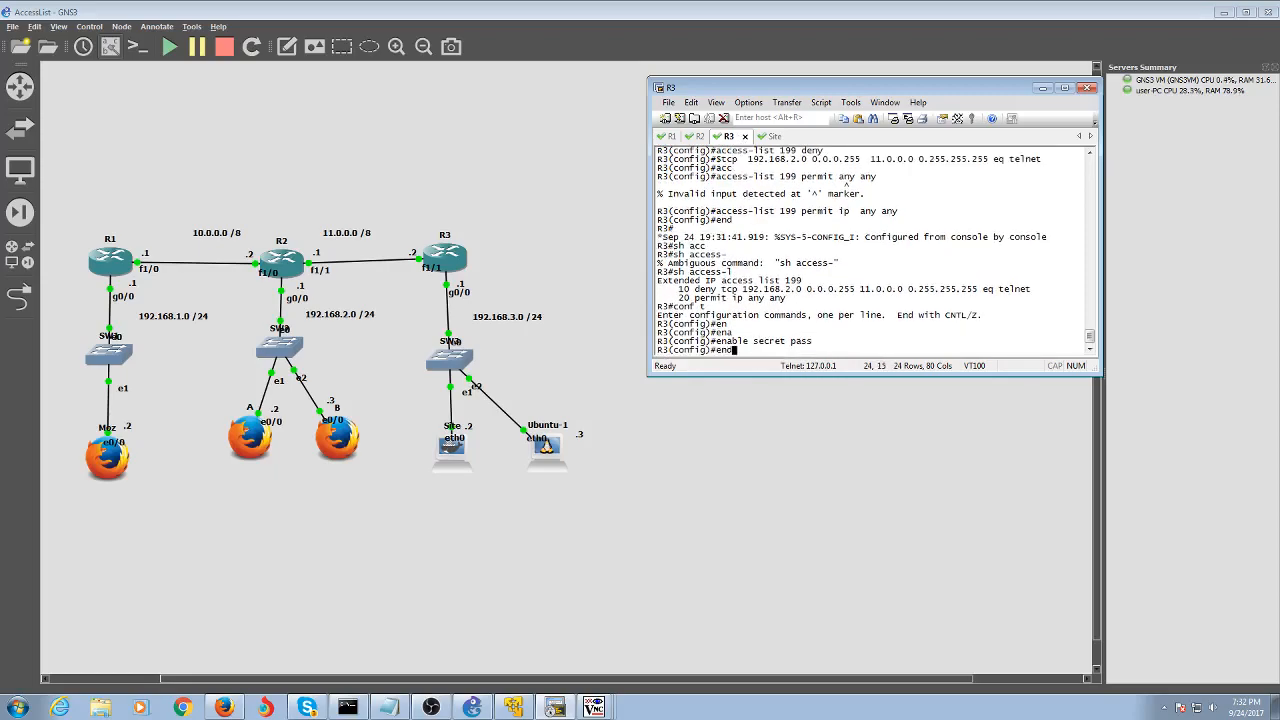
{"action": "key", "text": "Return"}
In R2's telnet session, submit the password at R3's prompt, then exit the session
{"action": "left_click", "coordinate": [700, 136]}
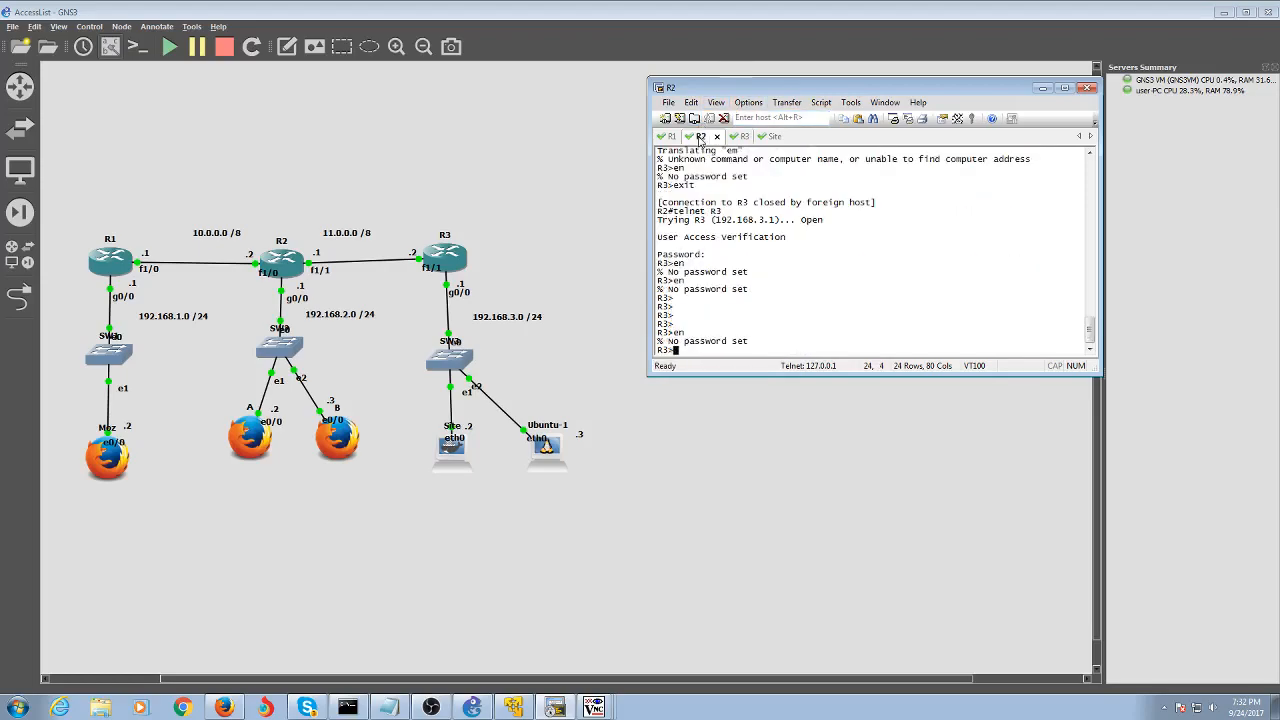
{"action": "type", "text": "pass"}
{"action": "key", "text": "Return"}
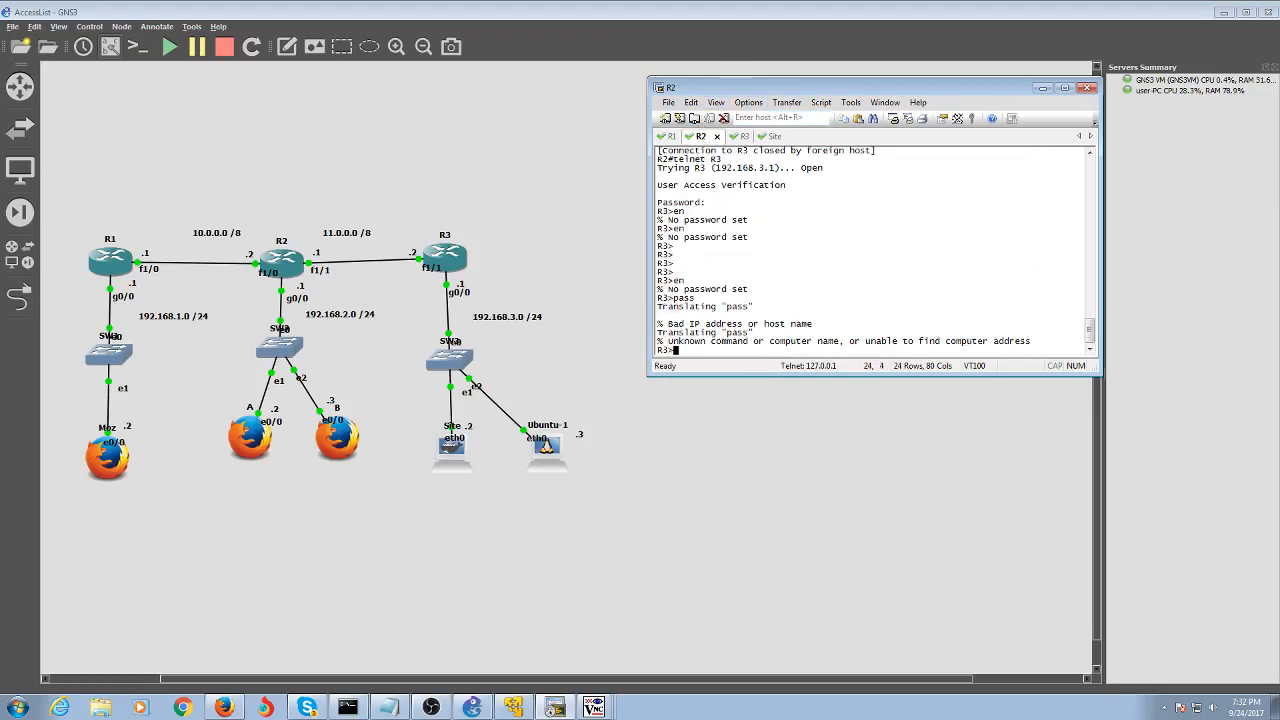
{"action": "type", "text": "pass"}
{"action": "key", "text": "Return"}
{"action": "type", "text": "en"}
{"action": "key", "text": "BackSpace"}
{"action": "key", "text": "BackSpace"}
{"action": "type", "text": "exit"}
{"action": "key", "text": "Return"}
Re-telnet from R2 to R3, reach privileged mode with the enable secret, then exit
{"action": "key", "text": "Up"}
{"action": "key", "text": "Return"}
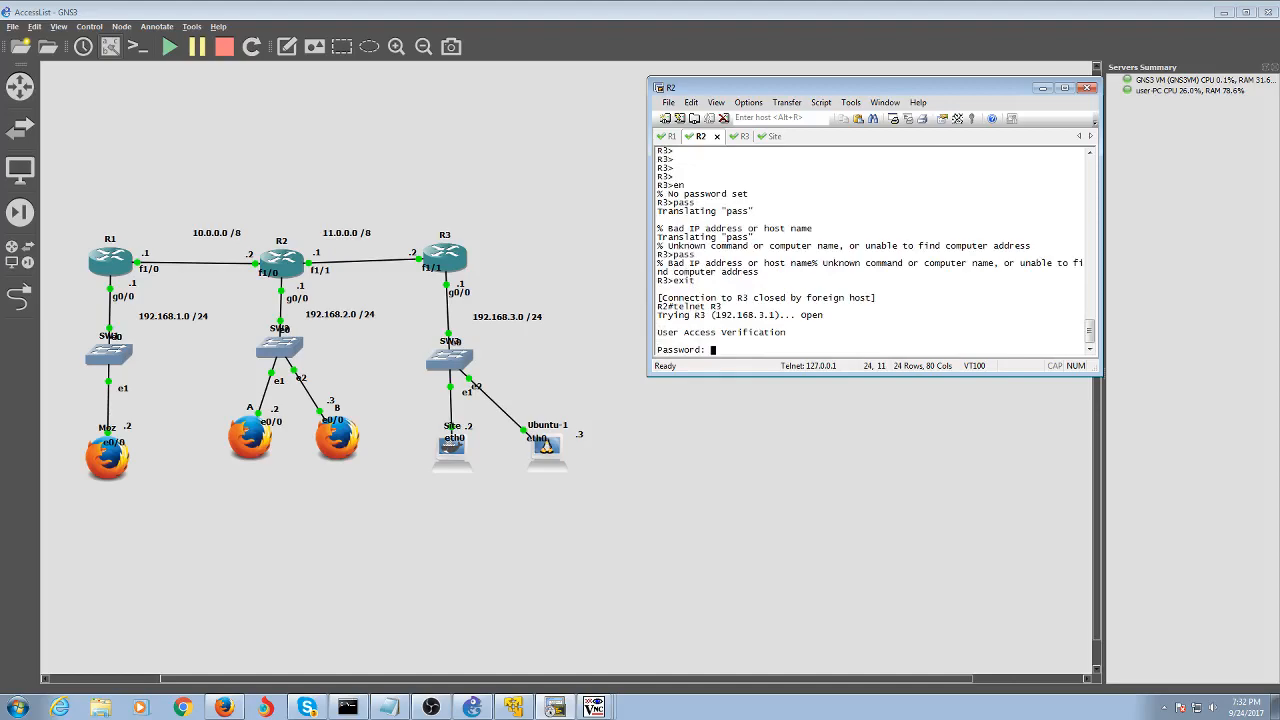
{"action": "key", "text": "Return"}
{"action": "type", "text": "pass"}
{"action": "key", "text": "Return"}
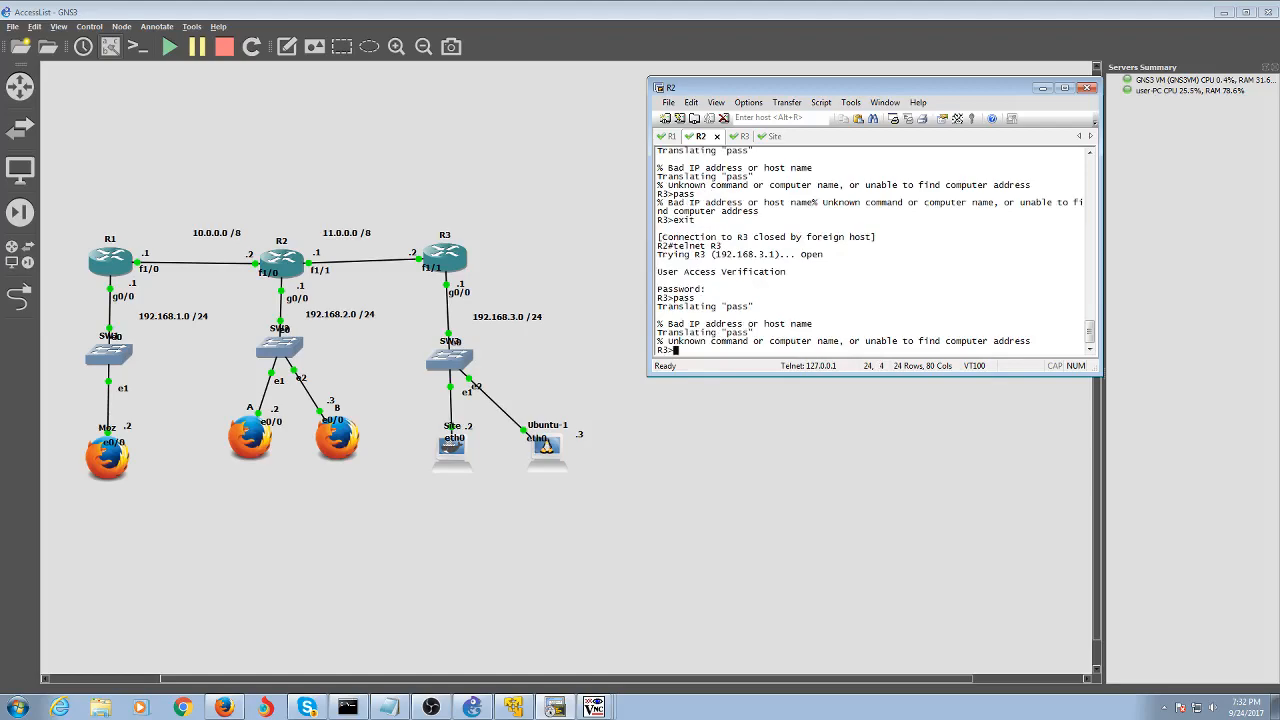
{"action": "key", "text": "Return"}
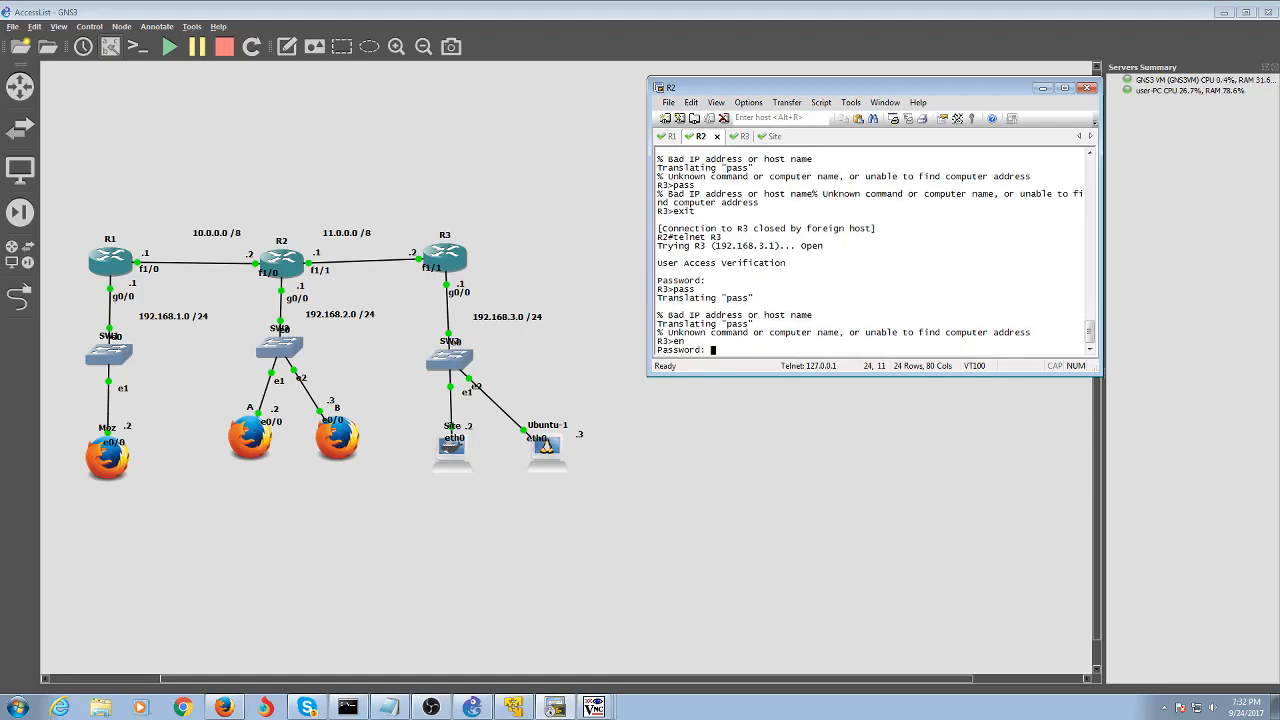
{"action": "key", "text": "Return"}
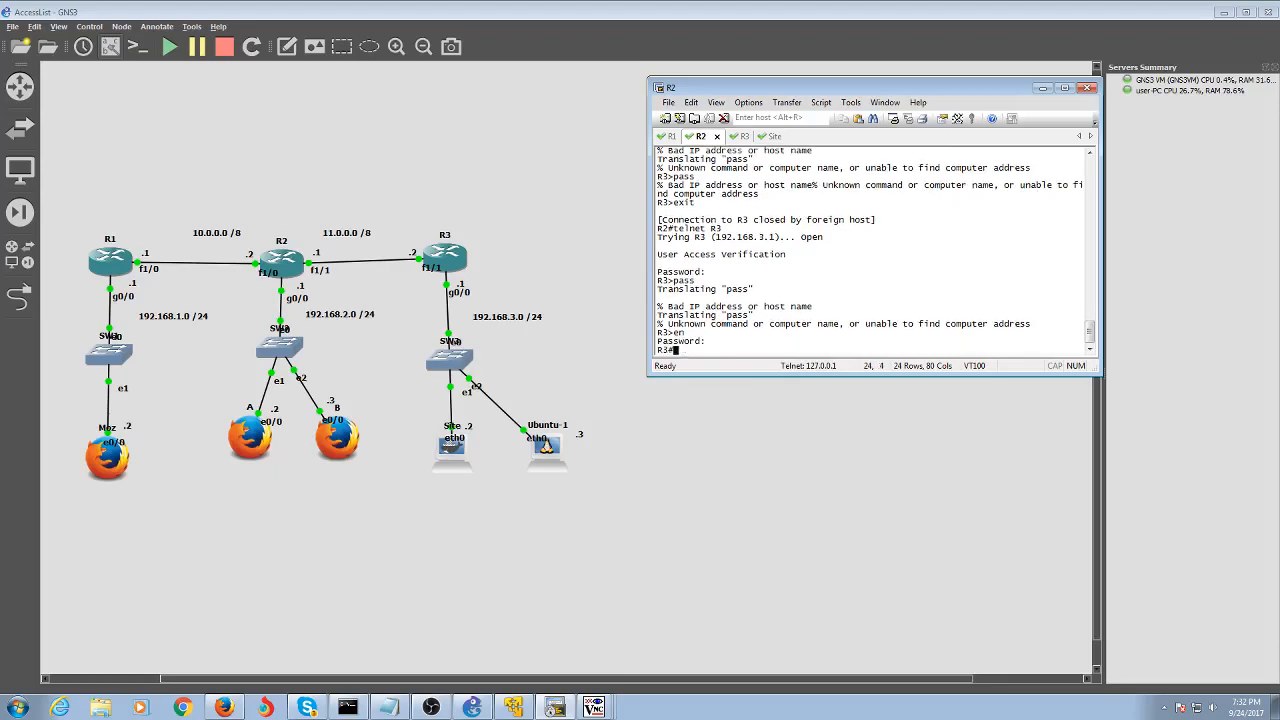
{"action": "type", "text": "exit"}
{"action": "key", "text": "Return"}
{"action": "type", "text": "exi"}
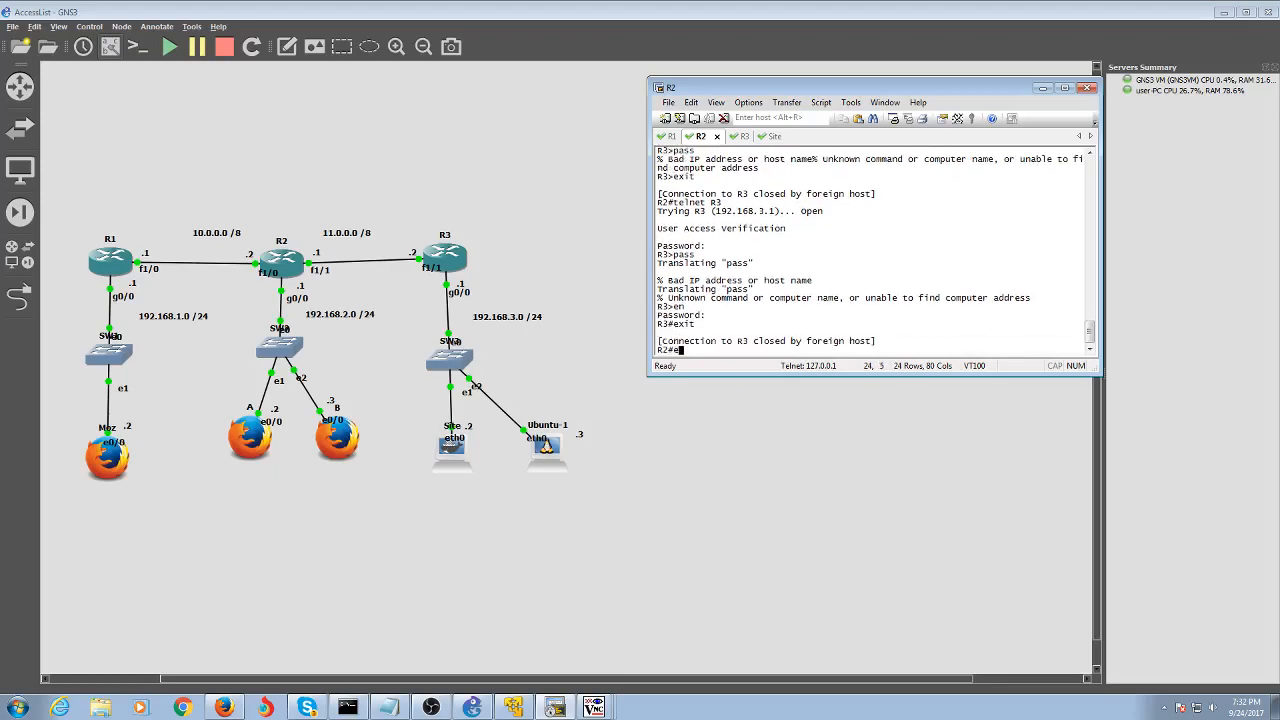
{"action": "key", "text": "BackSpace"}
{"action": "key", "text": "BackSpace"}
{"action": "key", "text": "BackSpace"}
On R3, enter configuration mode and delete access list 199 with 'no access-list 199'
{"action": "left_click", "coordinate": [738, 136]}
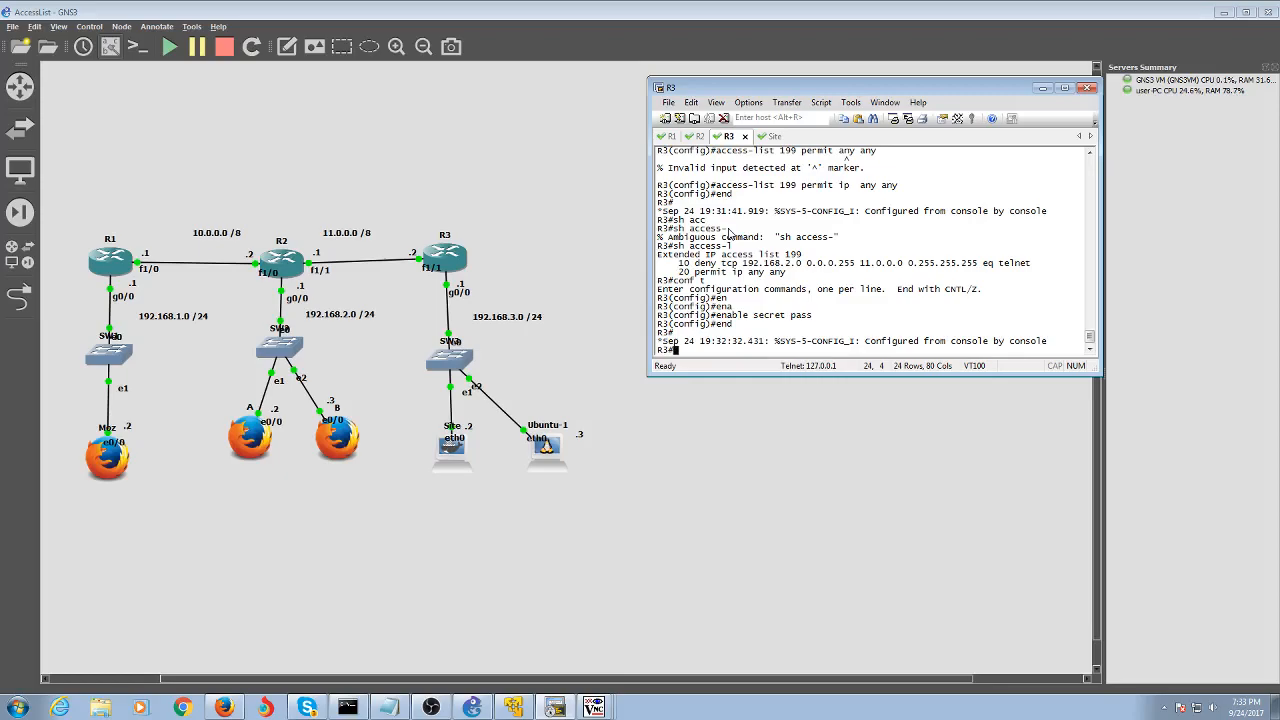
{"action": "type", "text": "conf t"}
{"action": "key", "text": "Return"}
{"action": "type", "text": "no"}
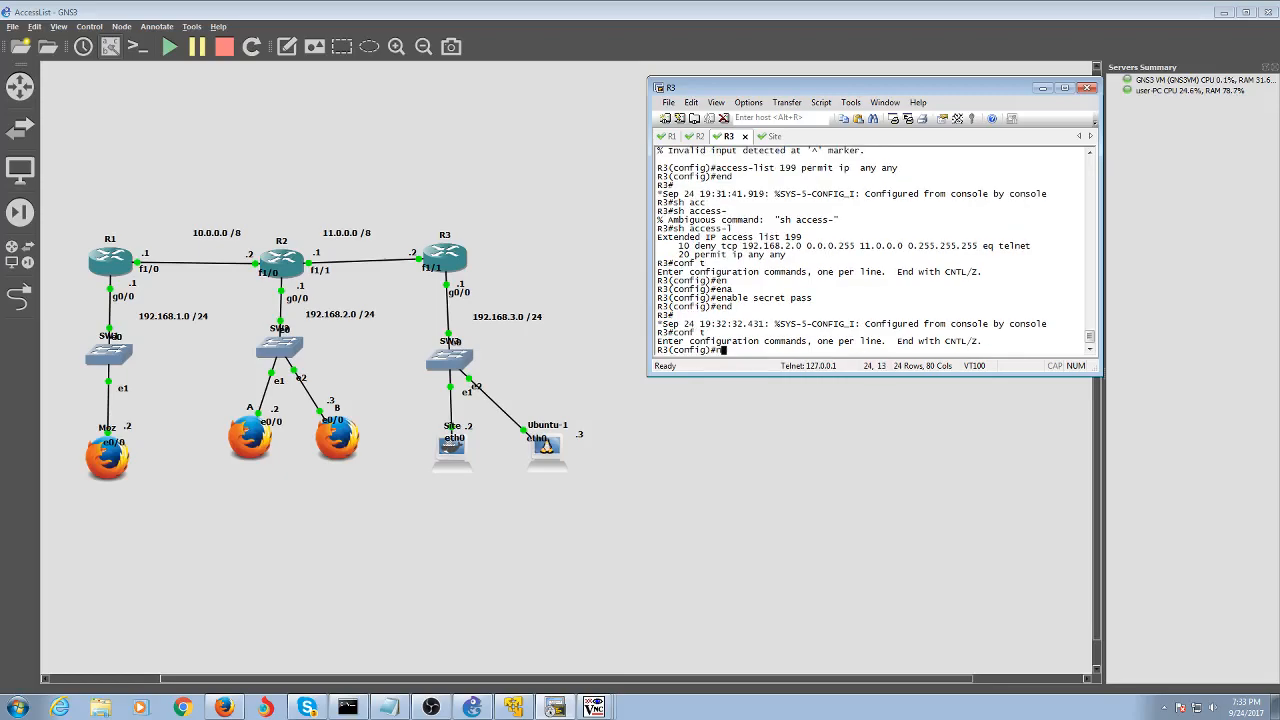
{"action": "key", "text": "BackSpace"}
{"action": "type", "text": "no acc"}
{"action": "key", "text": "Tab"}
{"action": "type", "text": "199"}
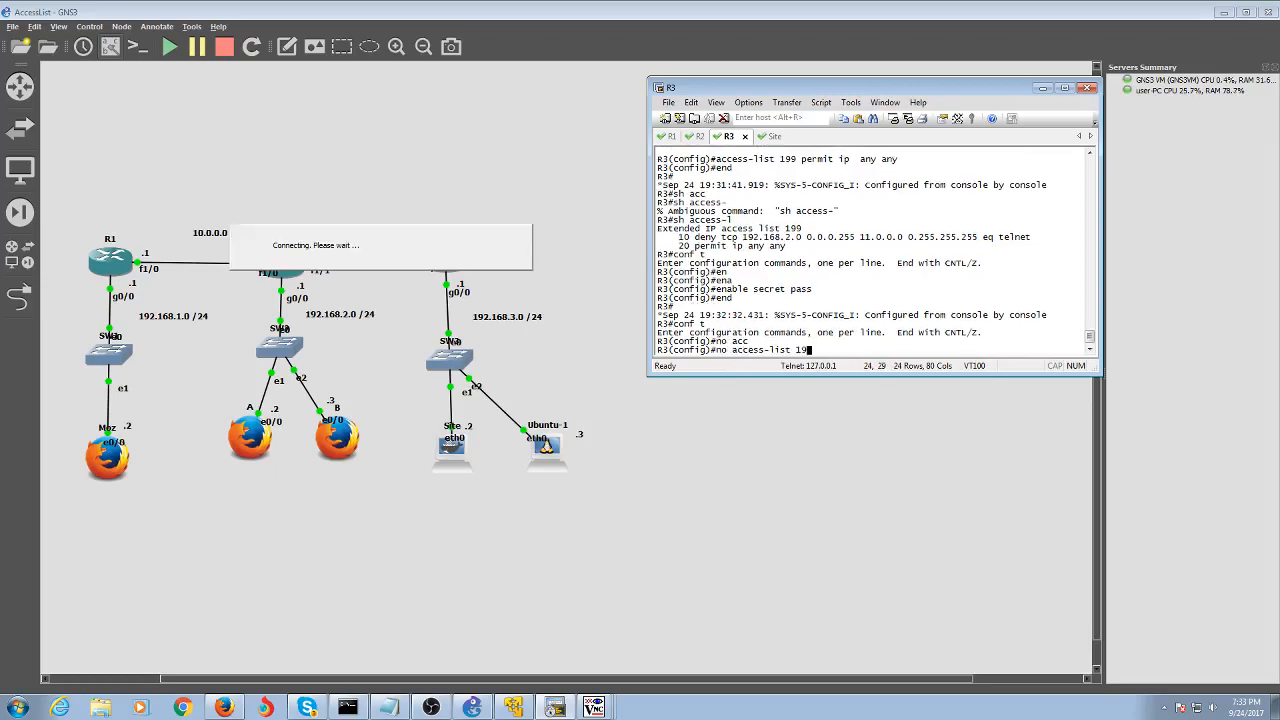
{"action": "key", "text": "Return"}
Enter 'access-list 199 deny tcp host R2 host R3 eq telnet', which R3 rejects
{"action": "type", "text": "acc"}
{"action": "key", "text": "Tab"}
{"action": "type", "text": "199 deny R2"}
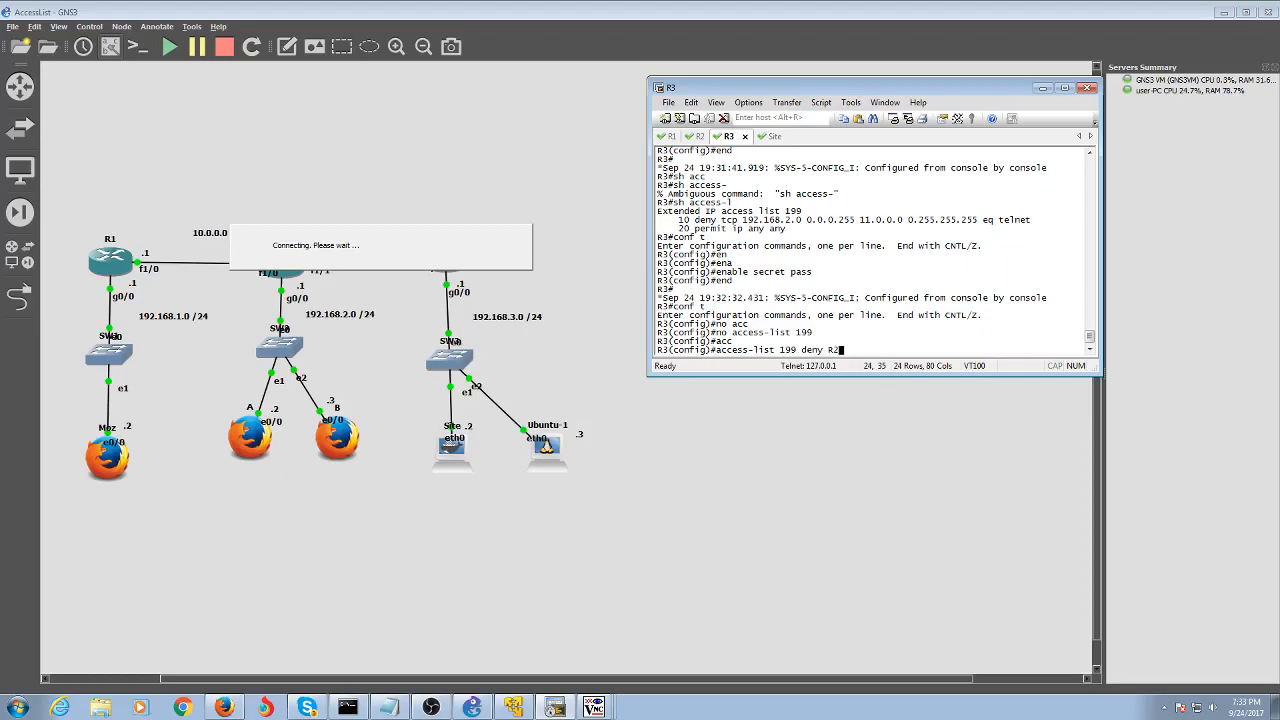
{"action": "key", "text": "BackSpace"}
{"action": "key", "text": "BackSpace"}
{"action": "type", "text": "tcp "}
{"action": "type", "text": "$"}
{"action": "key", "text": "BackSpace"}
{"action": "type", "text": "4"}
{"action": "type", "text": "R2 "}
{"action": "type", "text": "host R3"}
{"action": "type", "text": " eq"}
{"action": "key", "text": "Left"}
{"action": "key", "text": "Left"}
{"action": "key", "text": "Left"}
{"action": "key", "text": "Left"}
{"action": "key", "text": "Left"}
{"action": "key", "text": "Left"}
{"action": "key", "text": "Left"}
{"action": "key", "text": "Left"}
{"action": "key", "text": "Left"}
{"action": "key", "text": "Left"}
{"action": "key", "text": "Left"}
{"action": "key", "text": "Left"}
{"action": "key", "text": "Left"}
{"action": "key", "text": "Left"}
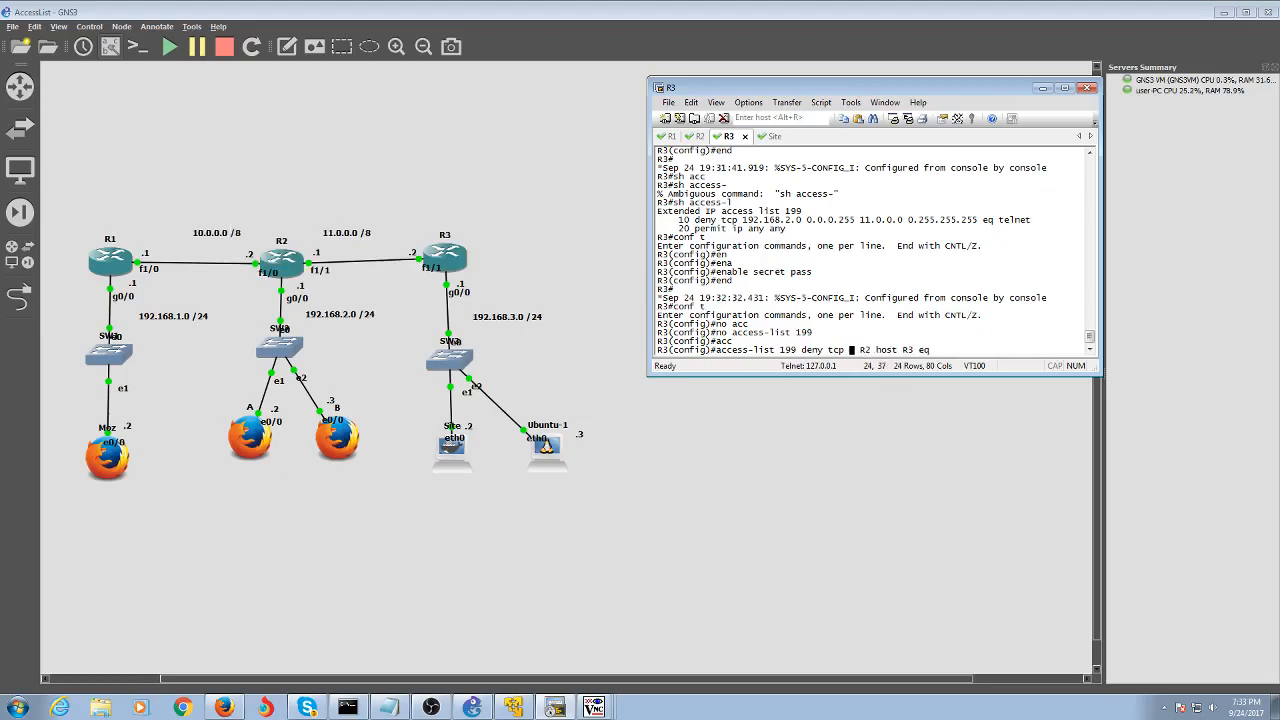
{"action": "type", "text": "host"}
{"action": "key", "text": "BackSpace"}
{"action": "key", "text": "Right"}
{"action": "key", "text": "Right"}
{"action": "key", "text": "Right"}
{"action": "key", "text": "Right"}
{"action": "key", "text": "Right"}
{"action": "key", "text": "Right"}
{"action": "key", "text": "Right"}
{"action": "key", "text": "Right"}
{"action": "type", "text": "telnet"}
{"action": "key", "text": "Return"}
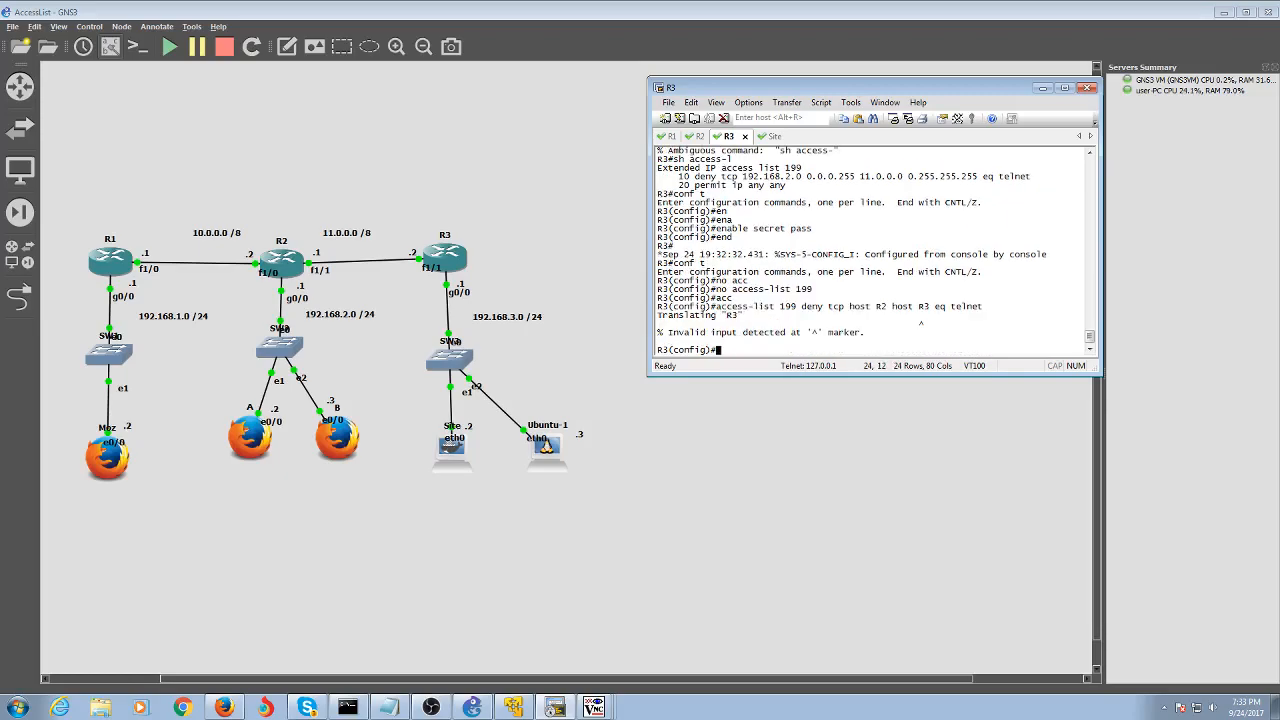
Recall the rejected rule and change its destination host to 11.0.0.1
{"action": "key", "text": "Up"}
{"action": "key", "text": "Left"}
{"action": "key", "text": "Left"}
{"action": "key", "text": "Left"}
{"action": "key", "text": "Left"}
{"action": "key", "text": "Left"}
{"action": "key", "text": "Left"}
{"action": "key", "text": "Left"}
{"action": "key", "text": "Left"}
{"action": "key", "text": "Left"}
{"action": "key", "text": "Left"}
{"action": "key", "text": "Left"}
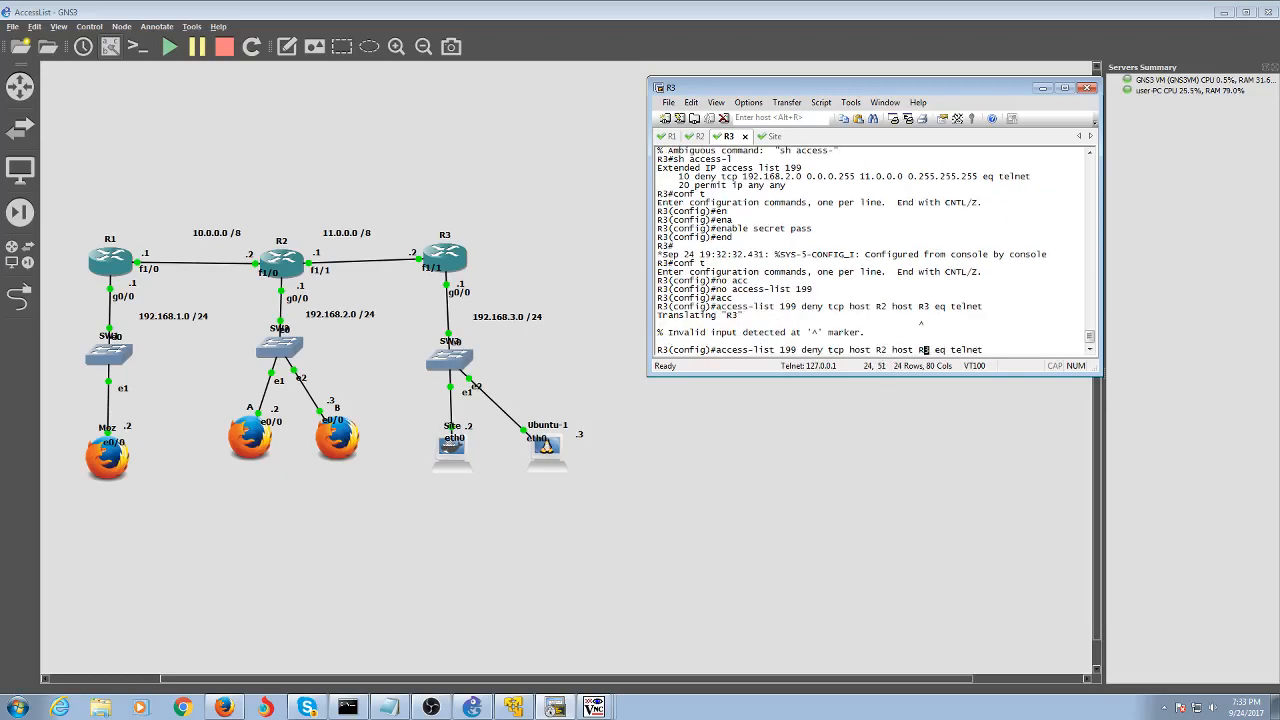
{"action": "key", "text": "BackSpace"}
{"action": "type", "text": "11.0.0.1"}
Add telnet-deny rules from R2 to hosts 11.0.0.1, 11.0.0.2 and 192.138.3.1
{"action": "key", "text": "Return"}
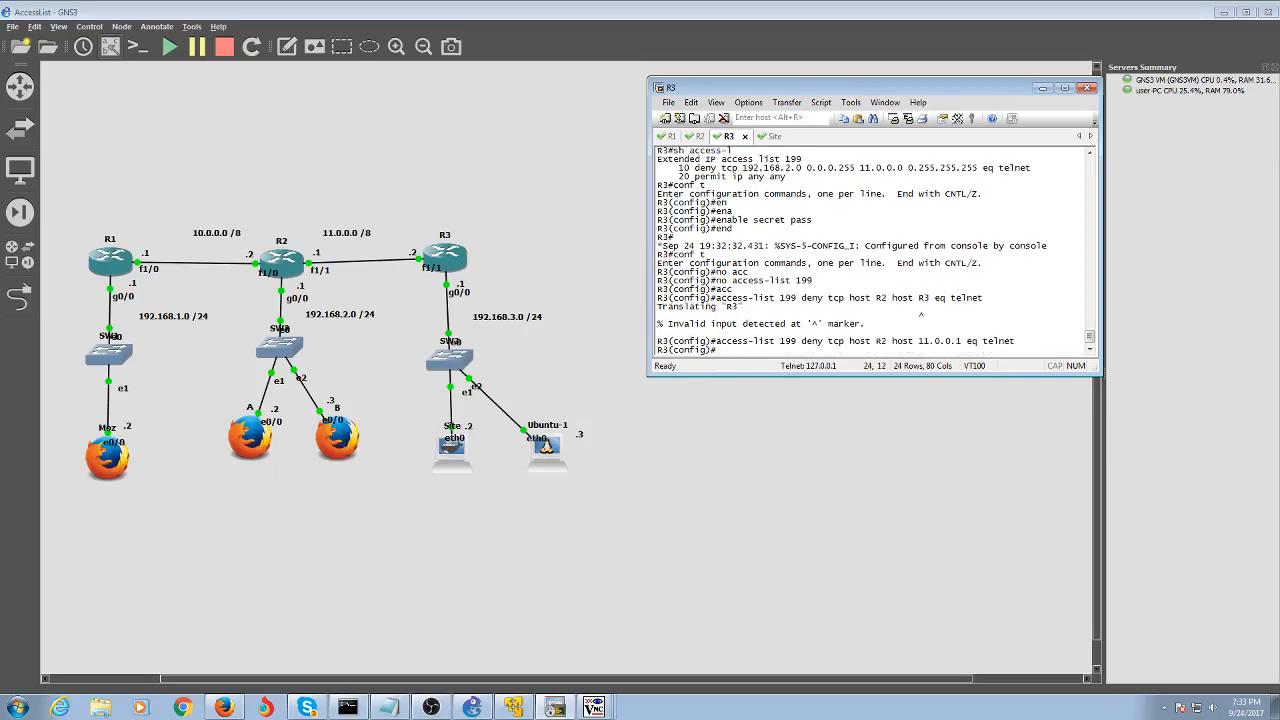
{"action": "key", "text": "Up"}
{"action": "key", "text": "Left"}
{"action": "key", "text": "Left"}
{"action": "key", "text": "Left"}
{"action": "key", "text": "Left"}
{"action": "key", "text": "Left"}
{"action": "key", "text": "Left"}
{"action": "key", "text": "Left"}
{"action": "key", "text": "Left"}
{"action": "key", "text": "Left"}
{"action": "key", "text": "Left"}
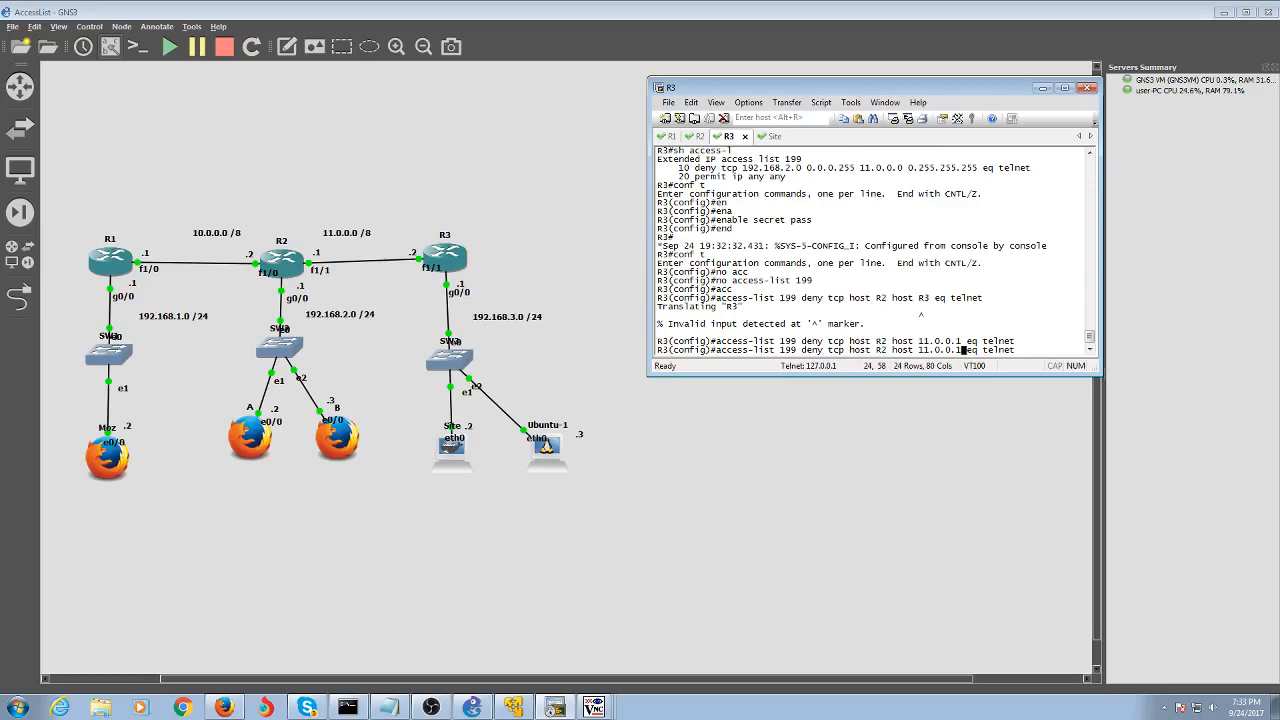
{"action": "key", "text": "BackSpace"}
{"action": "type", "text": "2"}
{"action": "key", "text": "Return"}
{"action": "key", "text": "Up"}
{"action": "key", "text": "Left"}
{"action": "key", "text": "Left"}
{"action": "key", "text": "Left"}
{"action": "key", "text": "Left"}
{"action": "key", "text": "Left"}
{"action": "key", "text": "Left"}
{"action": "key", "text": "Left"}
{"action": "key", "text": "Left"}
{"action": "key", "text": "Left"}
{"action": "key", "text": "Left"}
{"action": "key", "text": "BackSpace"}
{"action": "key", "text": "BackSpace"}
{"action": "key", "text": "BackSpace"}
{"action": "key", "text": "BackSpace"}
{"action": "key", "text": "BackSpace"}
{"action": "key", "text": "BackSpace"}
{"action": "key", "text": "BackSpace"}
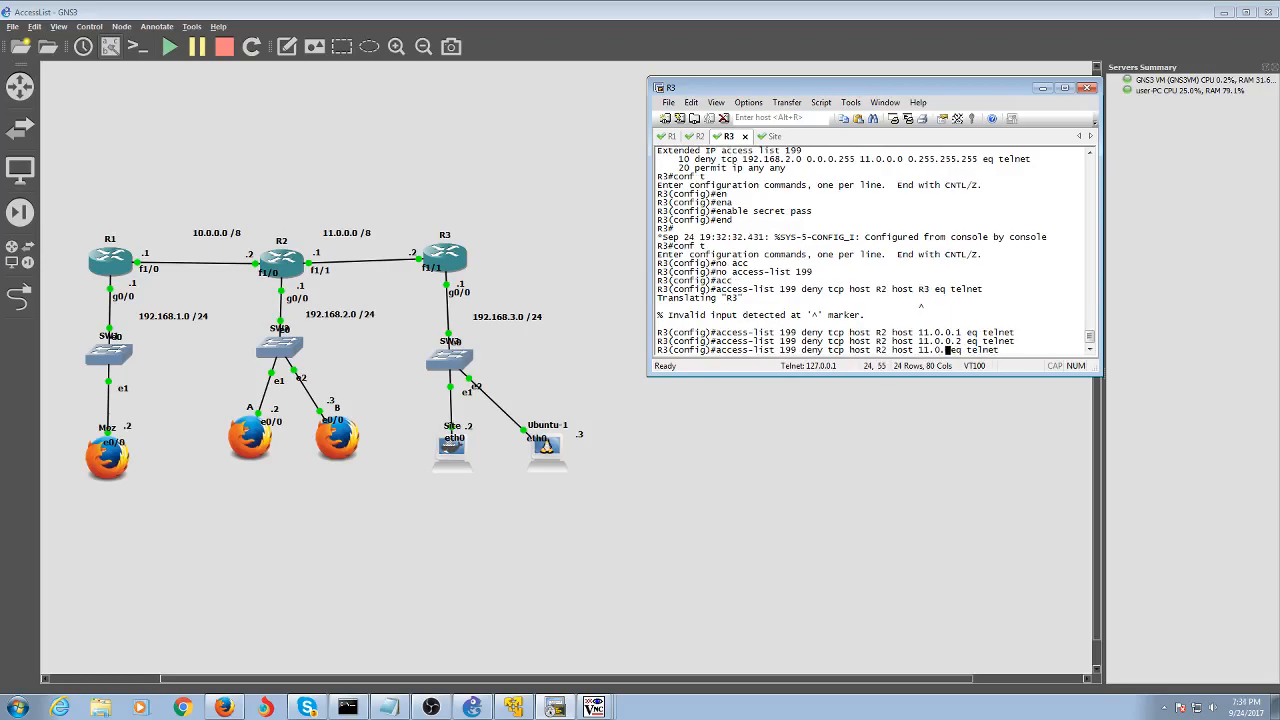
{"action": "type", "text": "92.138.3.1"}
{"action": "key", "text": "Return"}
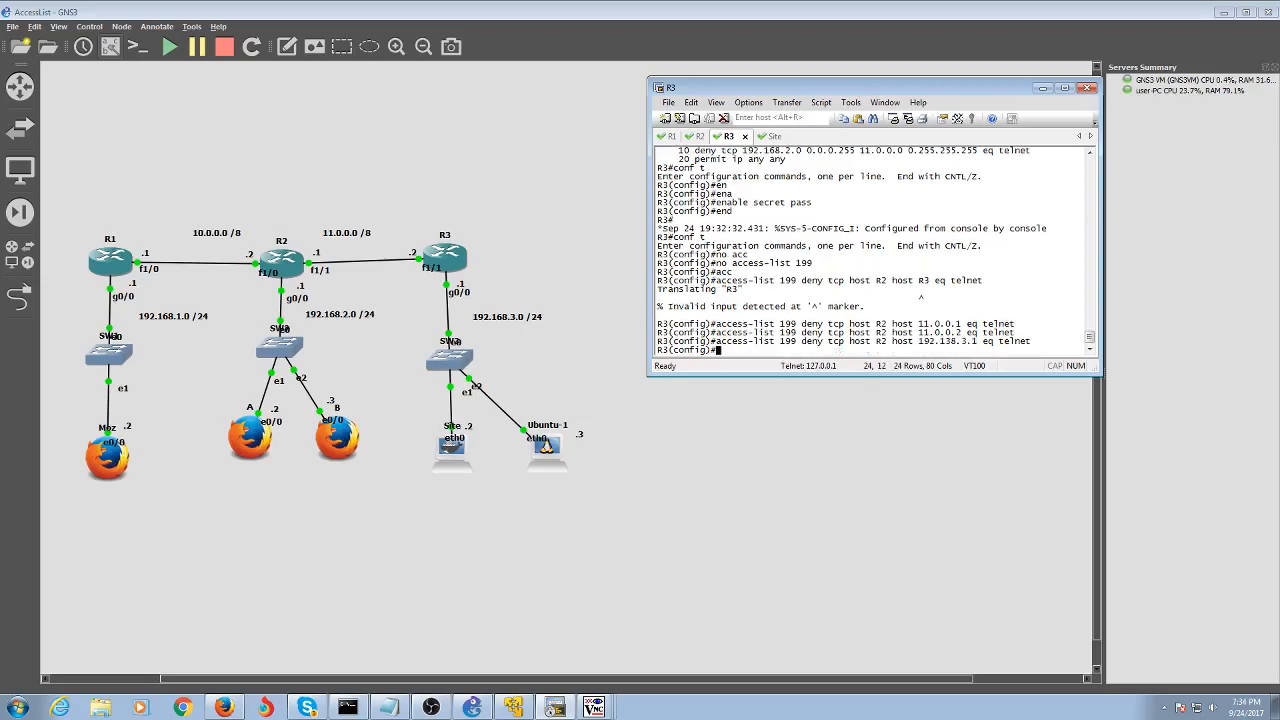
Add 'access-list 199 permit ip any any', then leave configuration mode with 'end'
{"action": "key", "text": "Up"}
{"action": "key", "text": "BackSpace"}
{"action": "key", "text": "BackSpace"}
{"action": "key", "text": "BackSpace"}
{"action": "key", "text": "BackSpace"}
{"action": "key", "text": "BackSpace"}
{"action": "key", "text": "BackSpace"}
{"action": "key", "text": "BackSpace"}
{"action": "key", "text": "BackSpace"}
{"action": "key", "text": "BackSpace"}
{"action": "key", "text": "BackSpace"}
{"action": "key", "text": "BackSpace"}
{"action": "key", "text": "BackSpace"}
{"action": "key", "text": "BackSpace"}
{"action": "key", "text": "BackSpace"}
{"action": "key", "text": "BackSpace"}
{"action": "key", "text": "BackSpace"}
{"action": "key", "text": "BackSpace"}
{"action": "key", "text": "BackSpace"}
{"action": "key", "text": "BackSpace"}
{"action": "key", "text": "BackSpace"}
{"action": "key", "text": "BackSpace"}
{"action": "key", "text": "BackSpace"}
{"action": "key", "text": "BackSpace"}
{"action": "key", "text": "BackSpace"}
{"action": "key", "text": "BackSpace"}
{"action": "key", "text": "BackSpace"}
{"action": "key", "text": "BackSpace"}
{"action": "key", "text": "BackSpace"}
{"action": "key", "text": "BackSpace"}
{"action": "key", "text": "BackSpace"}
{"action": "key", "text": "BackSpace"}
{"action": "key", "text": "BackSpace"}
{"action": "key", "text": "BackSpace"}
{"action": "key", "text": "BackSpace"}
{"action": "key", "text": "BackSpace"}
{"action": "key", "text": "BackSpace"}
{"action": "type", "text": "permit te"}
{"action": "key", "text": "BackSpace"}
{"action": "type", "text": "ip any any"}
{"action": "key", "text": "Return"}
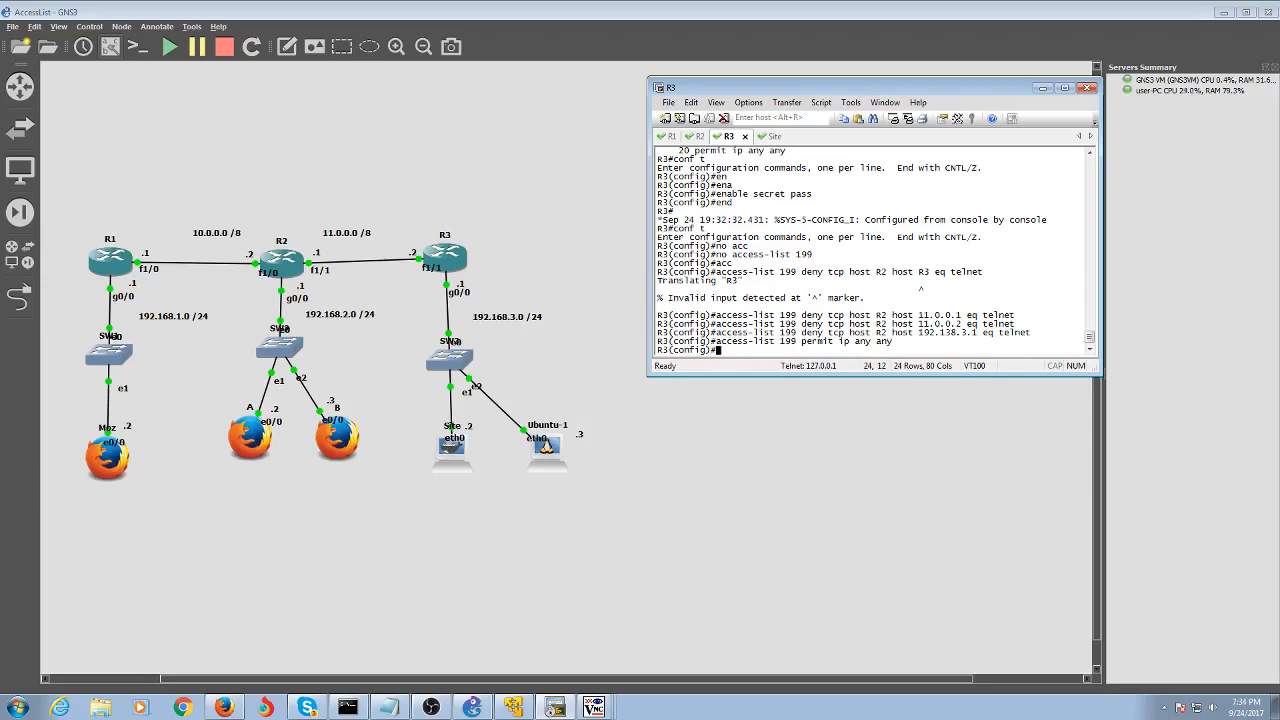
{"action": "type", "text": "end"}
{"action": "key", "text": "Return"}
From R2's console, telnet to R3, log in, and enter privileged mode with the enable password
{"action": "left_click", "coordinate": [698, 136]}
{"action": "type", "text": "telnet R3"}
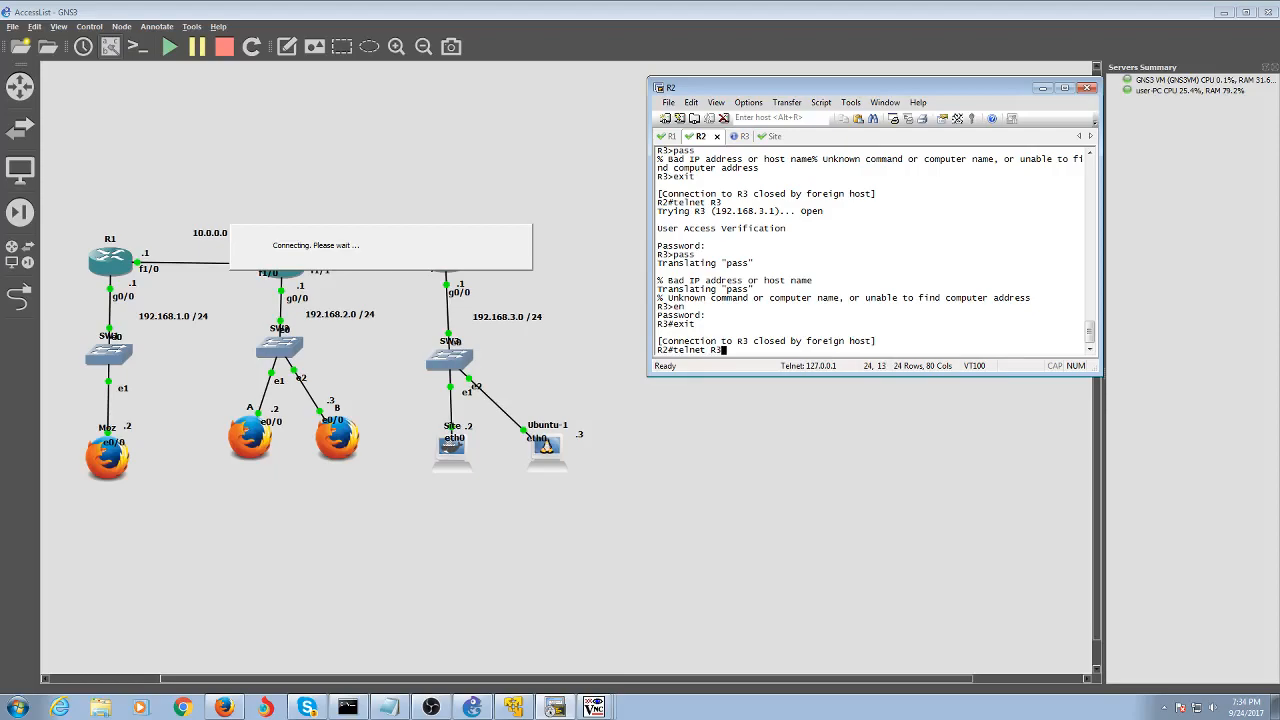
{"action": "key", "text": "Return"}
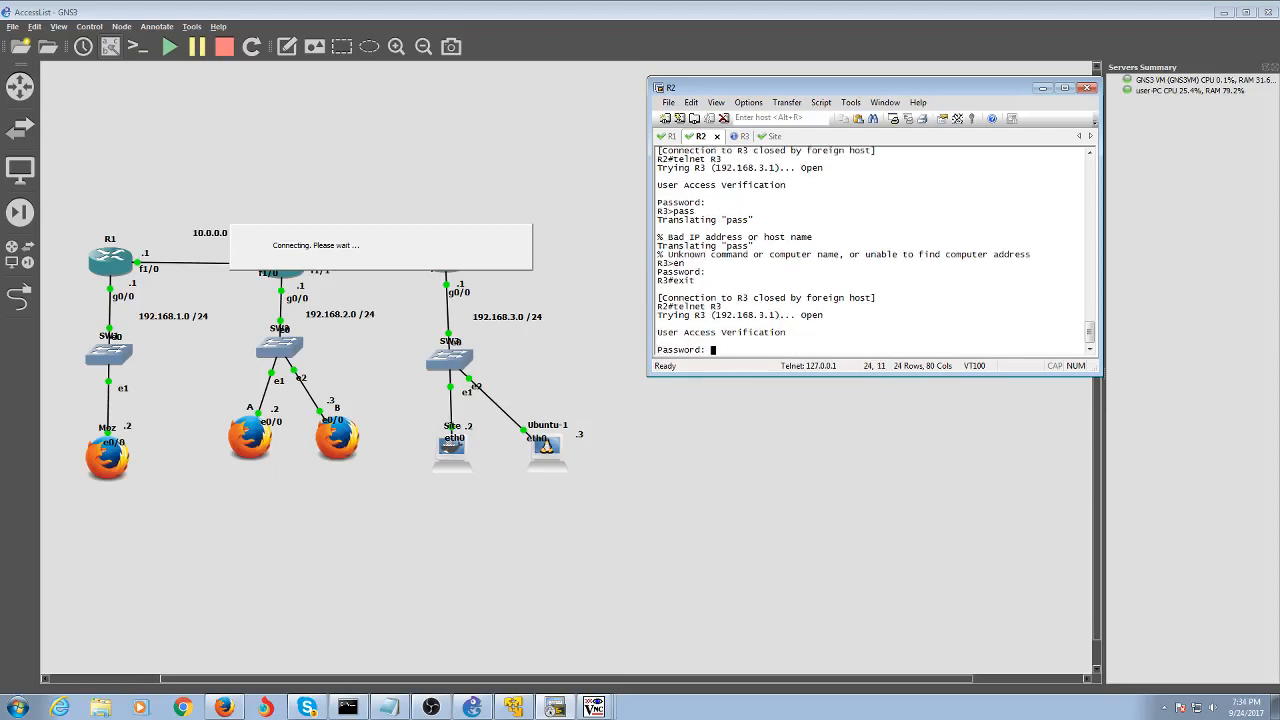
{"action": "key", "text": "Return"}
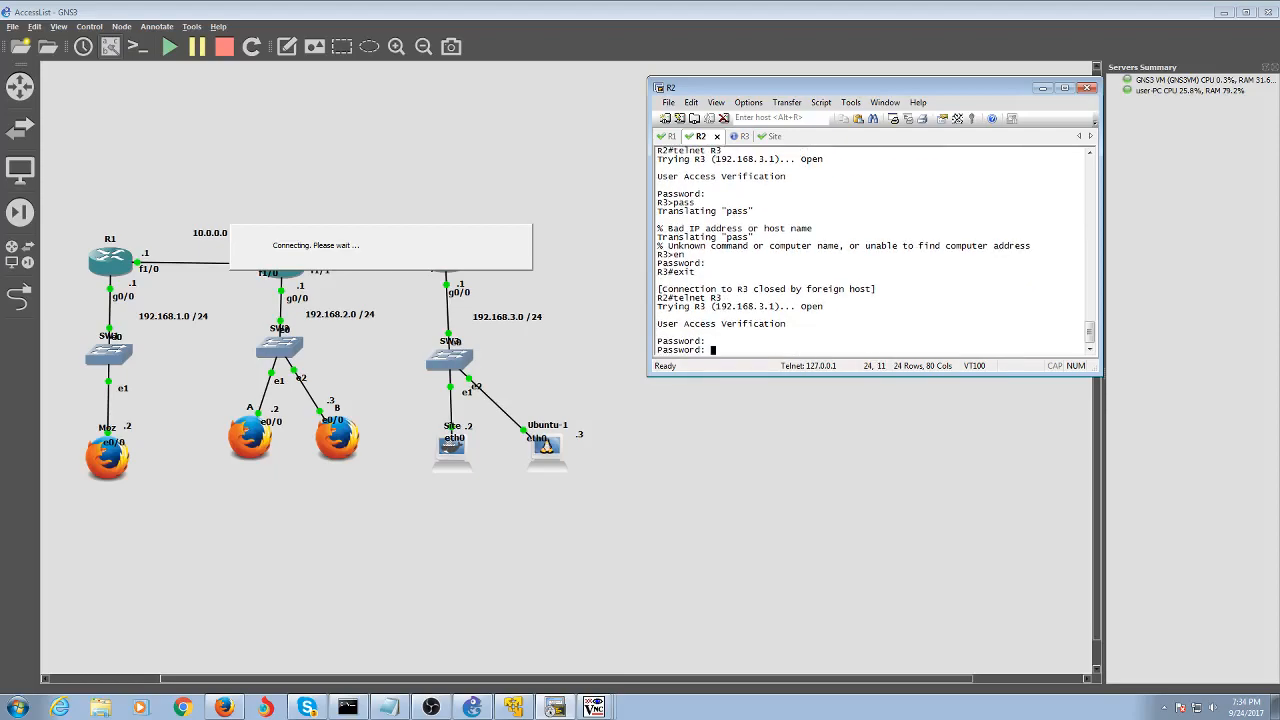
{"action": "key", "text": "Return"}
{"action": "type", "text": "en"}
{"action": "key", "text": "Return"}
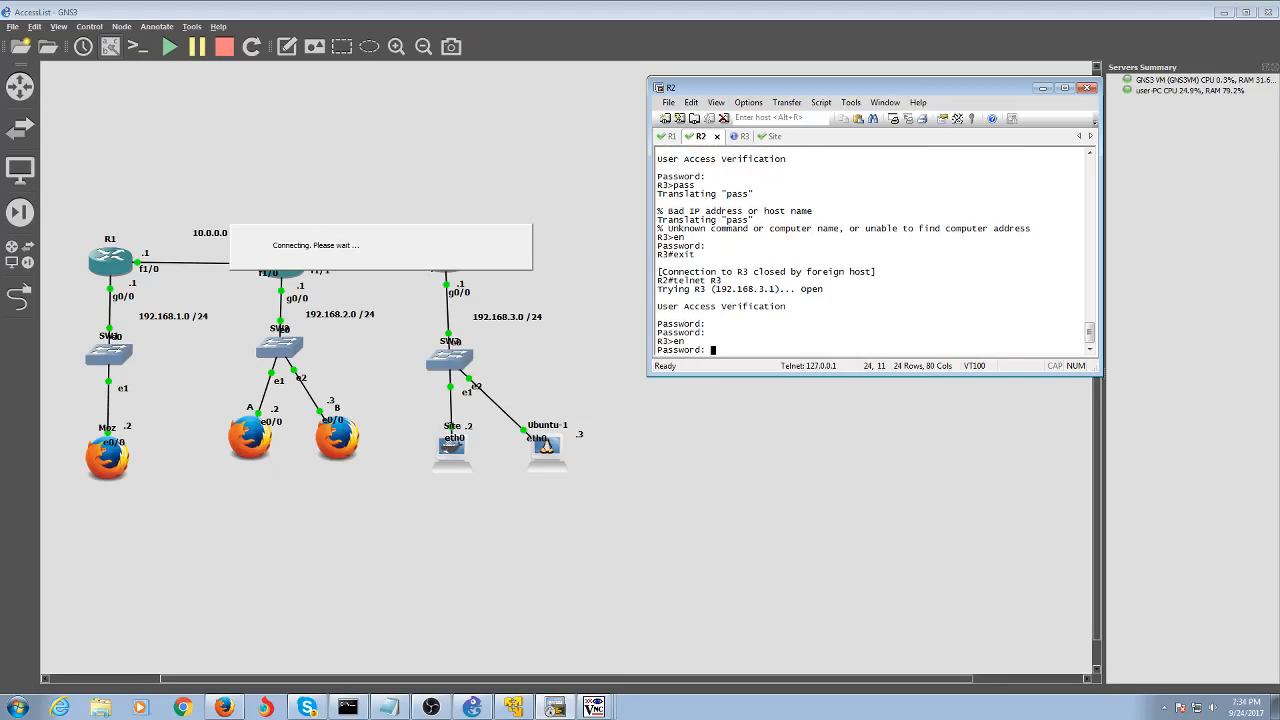
{"action": "key", "text": "Return"}
Run 'end' on R3, then exit the telnet session back to R2's prompt
{"action": "type", "text": "end"}
{"action": "key", "text": "Return"}
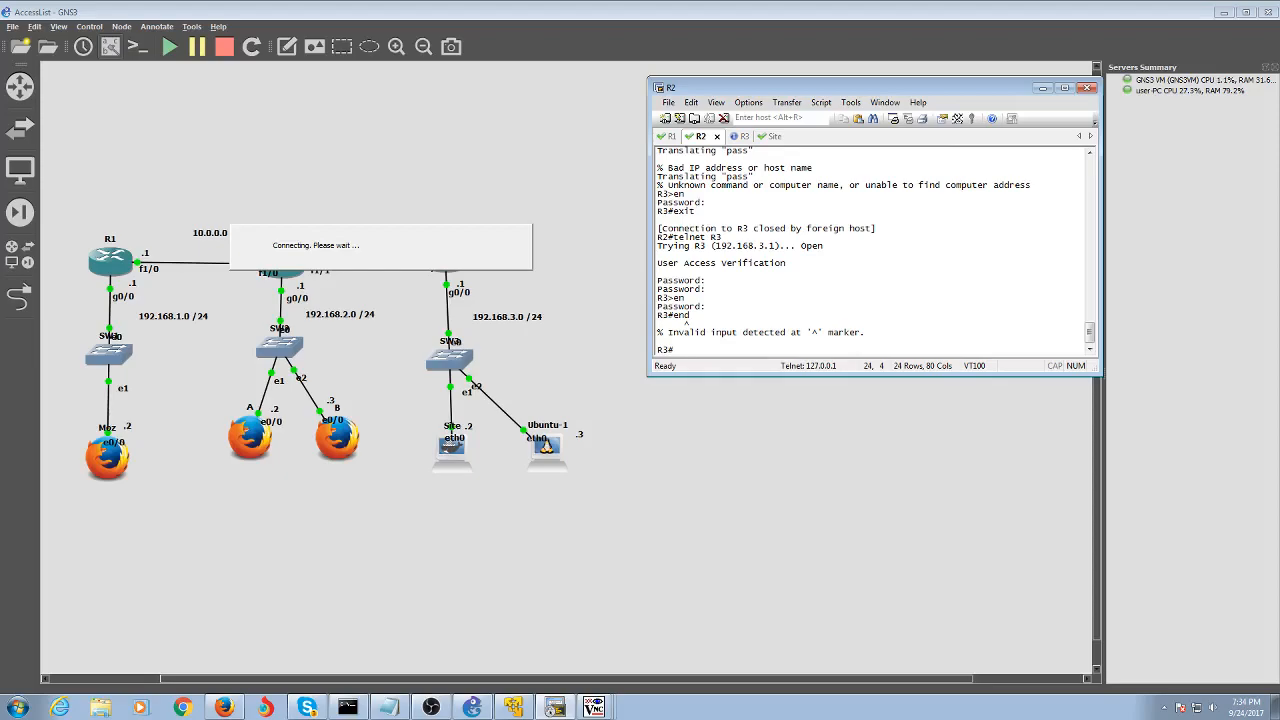
{"action": "key", "text": "Return"}
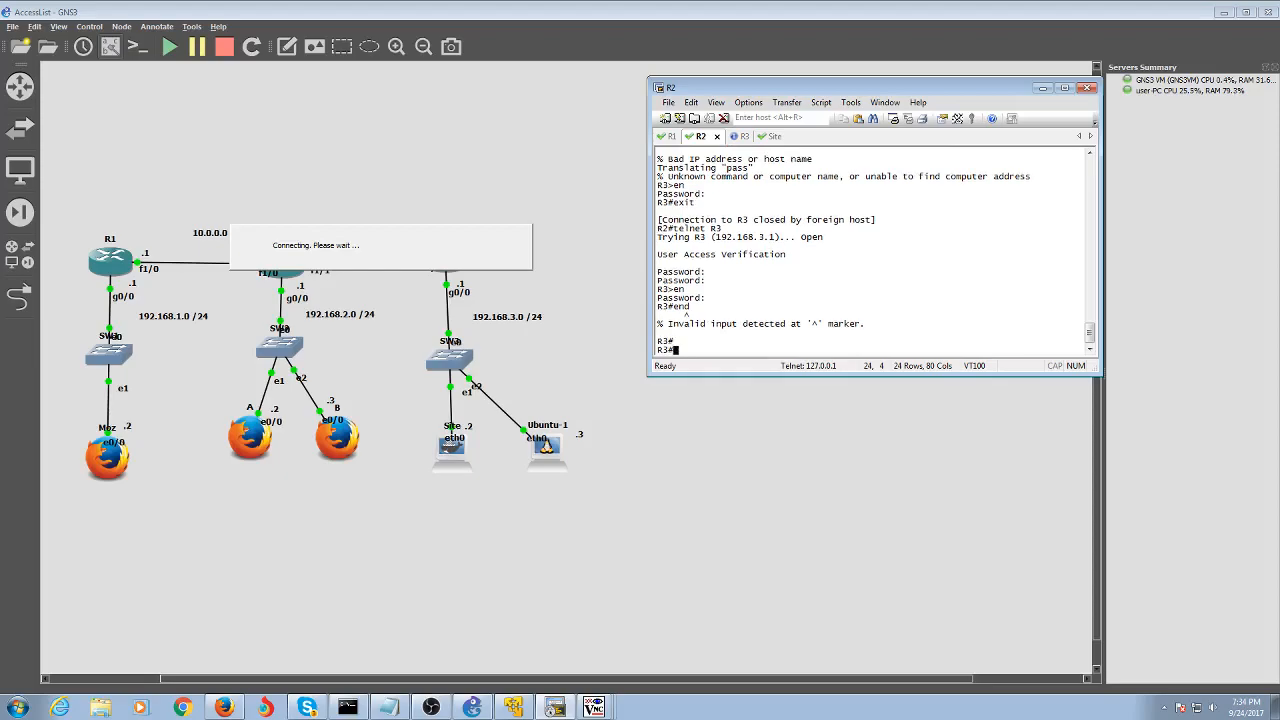
{"action": "type", "text": "exit"}
{"action": "key", "text": "Return"}
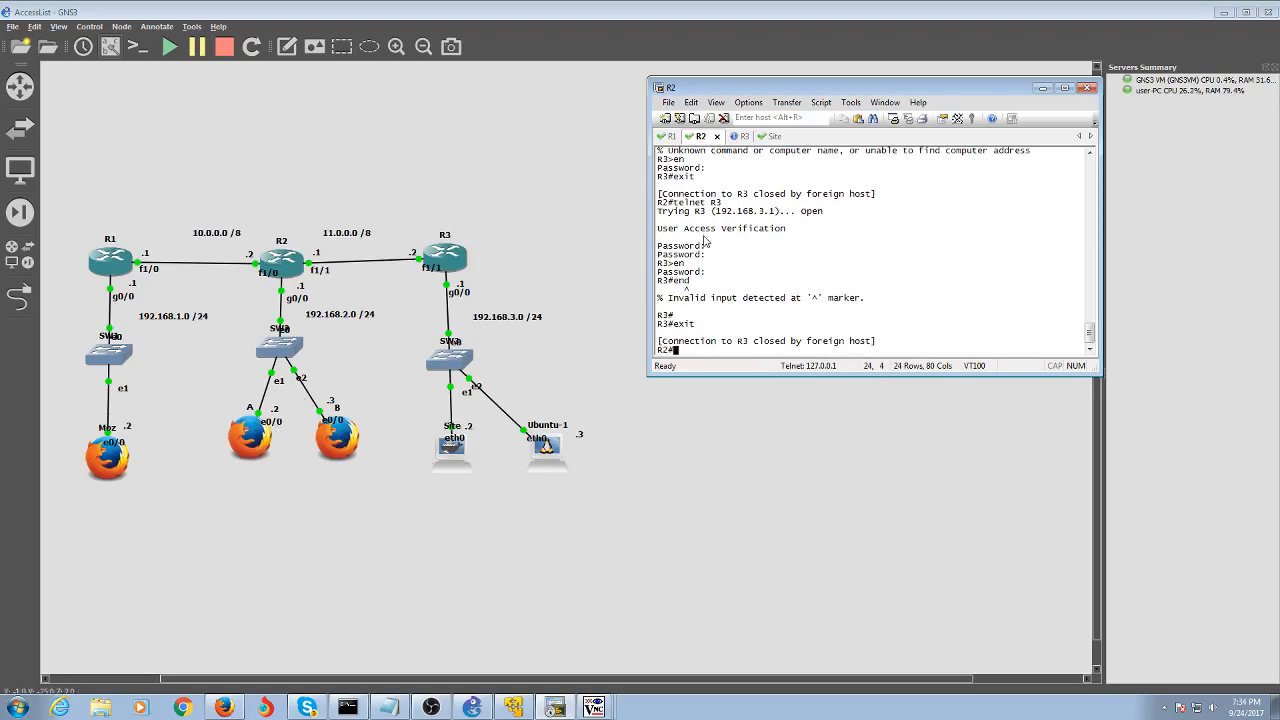
On R3, enter configuration mode for interface FastEthernet 1/1
{"action": "left_click", "coordinate": [771, 137]}
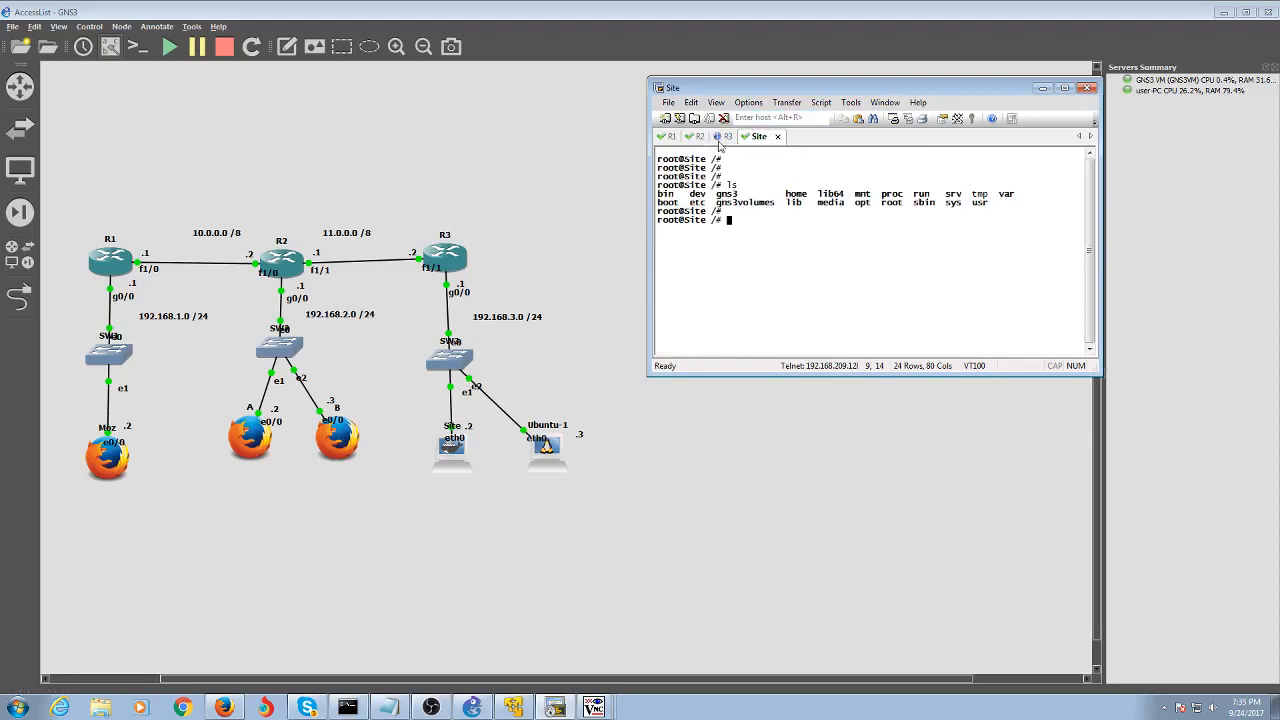
{"action": "left_click", "coordinate": [724, 137]}
{"action": "type", "text": "conf t"}
{"action": "key", "text": "Return"}
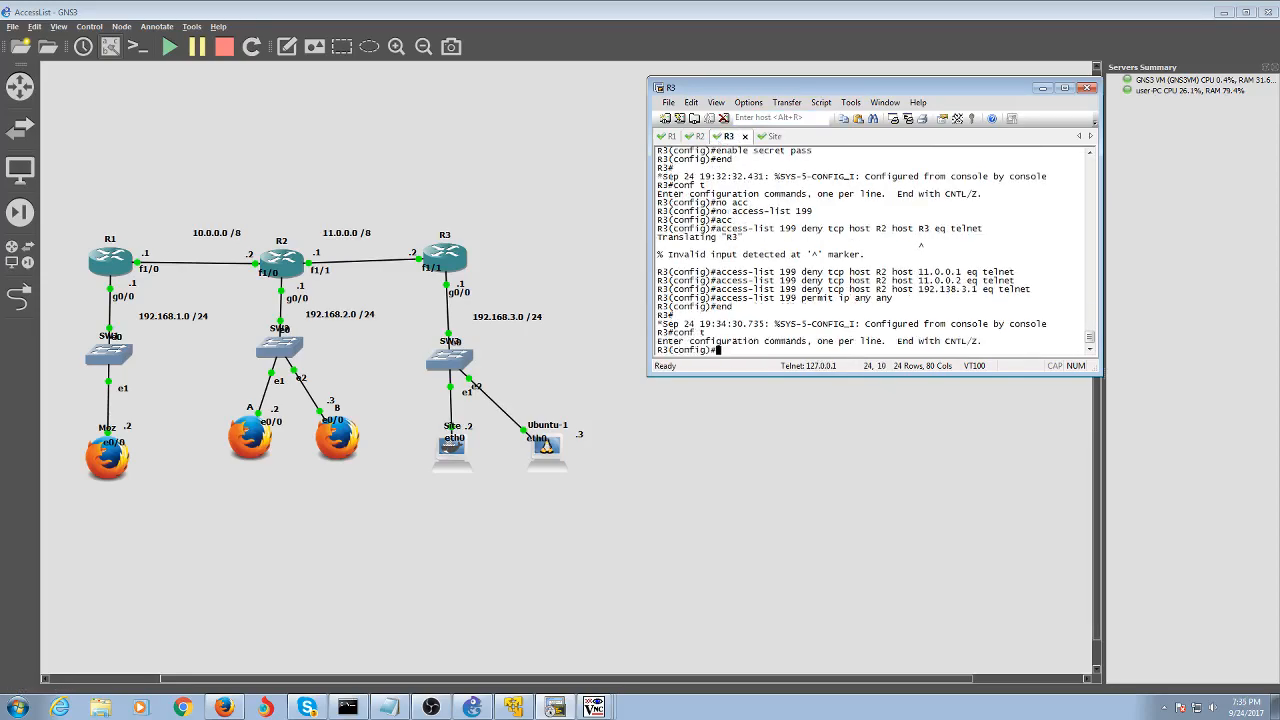
{"action": "type", "text": "int fast"}
{"action": "key", "text": "Tab"}
{"action": "type", "text": "1/1"}
{"action": "key", "text": "Return"}
Remove 'ip access-group 199 in' from FastEthernet 1/1 and leave configuration mode
{"action": "type", "text": "no ip acc"}
{"action": "key", "text": "Tab"}
{"action": "type", "text": "e"}
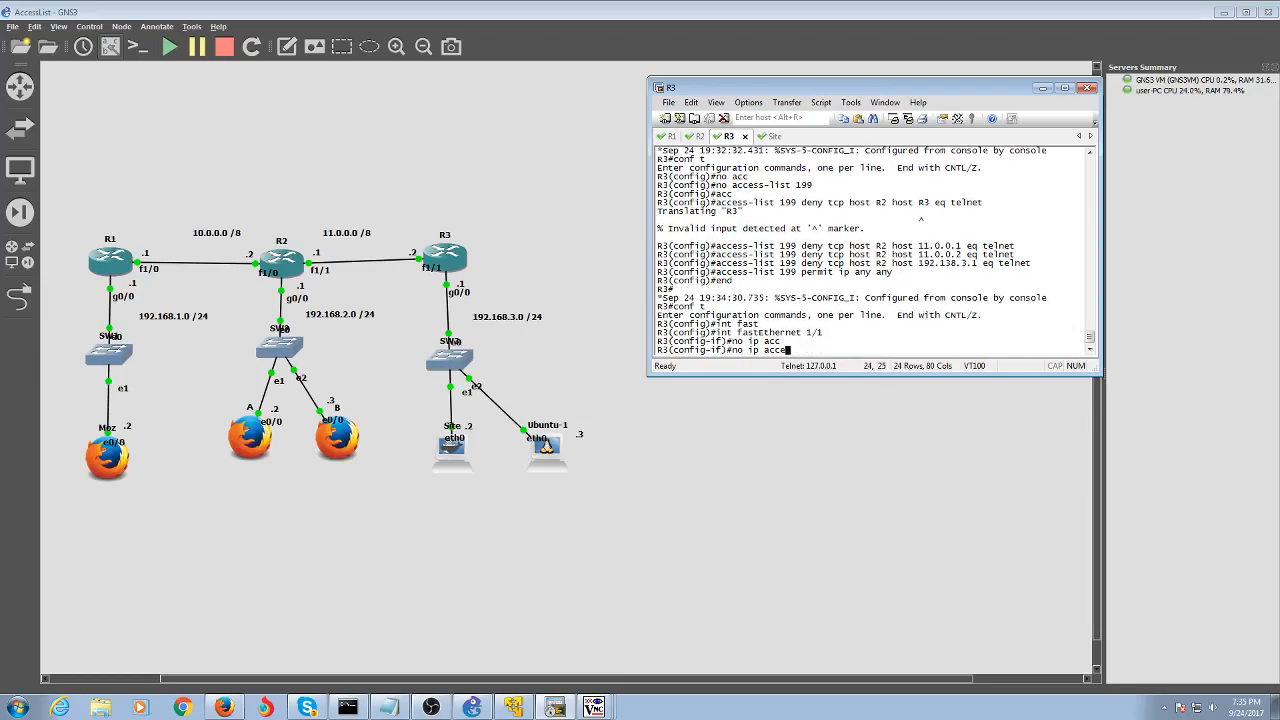
{"action": "key", "text": "Tab"}
{"action": "type", "text": "199"}
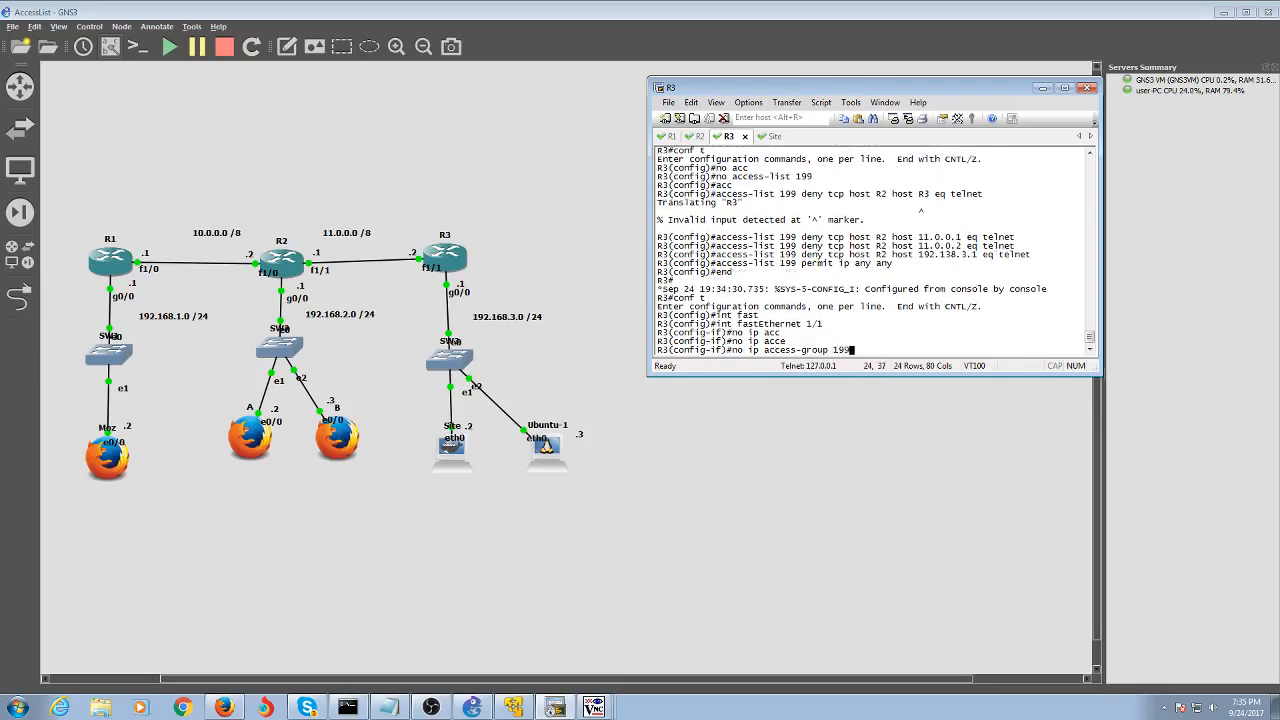
{"action": "key", "text": "Return"}
{"action": "key", "text": "Up"}
{"action": "type", "text": "in"}
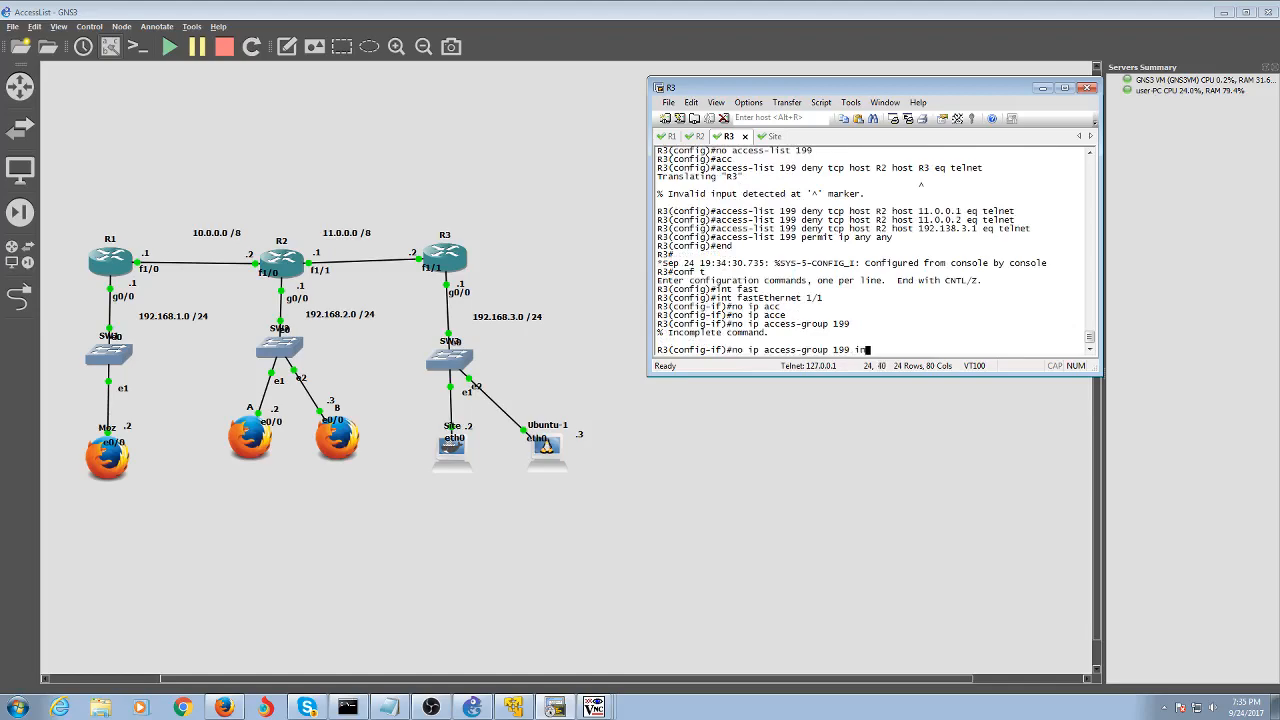
{"action": "key", "text": "Return"}
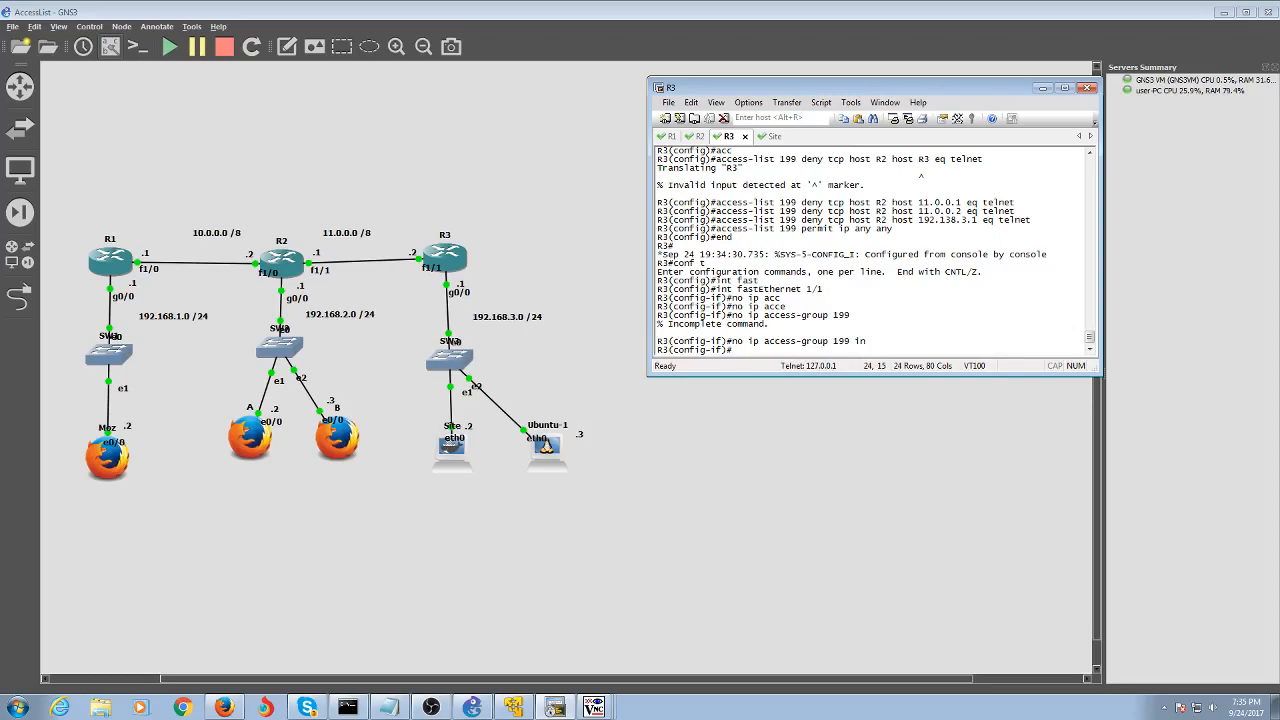
{"action": "type", "text": "end"}
{"action": "key", "text": "Return"}
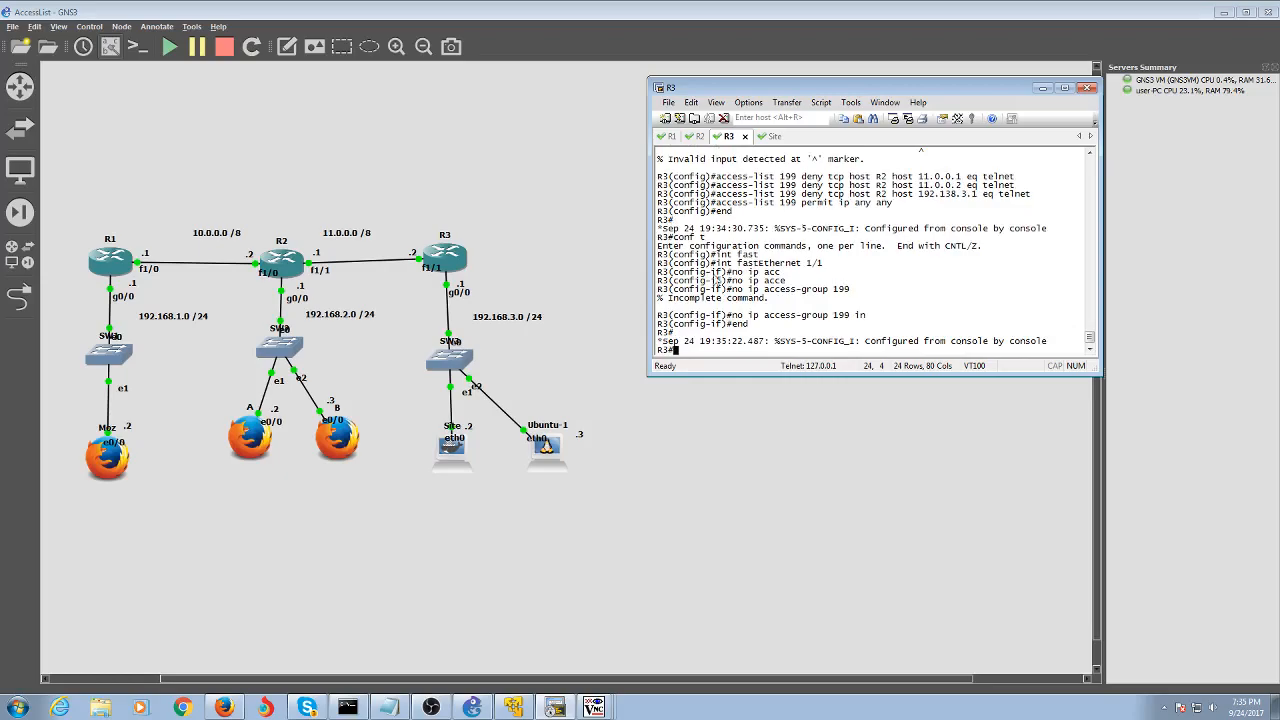
Run telnet on the Site host, which reports the command is not found
{"action": "left_click", "coordinate": [770, 136]}
{"action": "type", "text": "te"}
{"action": "type", "text": "lnet"}
{"action": "key", "text": "Return"}
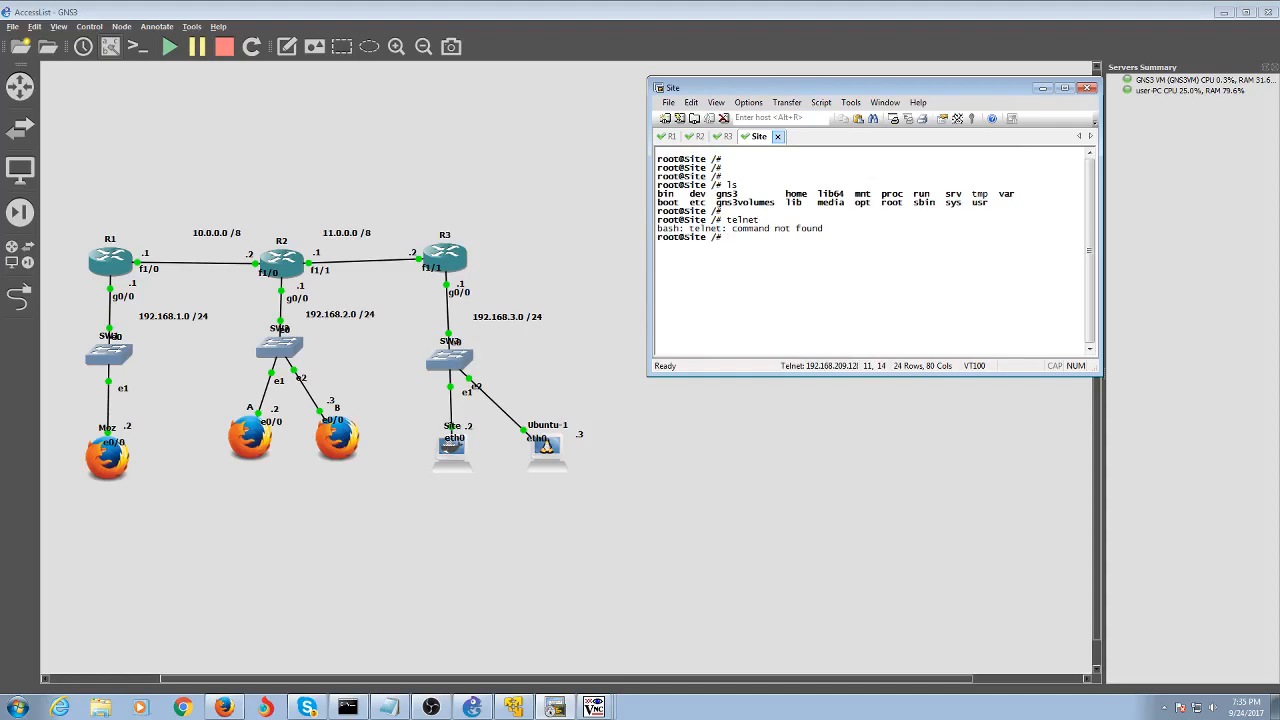
Open a custom terminal console on the Ubuntu-1 node
{"action": "right_click", "coordinate": [550, 458]}
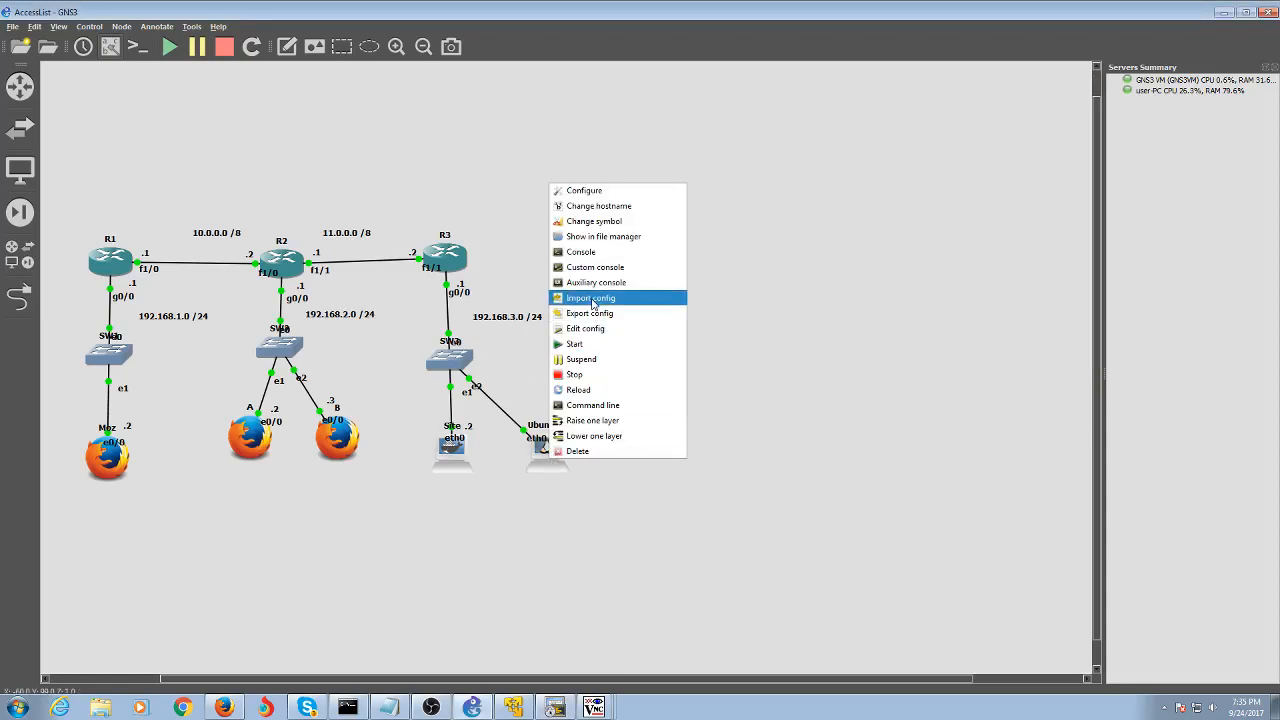
{"action": "left_click", "coordinate": [596, 268]}
{"action": "left_click", "coordinate": [649, 252]}
{"action": "left_click", "coordinate": [648, 273]}
{"action": "left_click", "coordinate": [722, 486]}
Confirm telnet launches on Ubuntu-1, abort it with Ctrl+C, and return to R3's console
{"action": "type", "text": "telnet"}
{"action": "key", "text": "Return"}
{"action": "type", "text": "exit"}
{"action": "key", "text": "Return"}
{"action": "key", "text": "ctrl+c"}
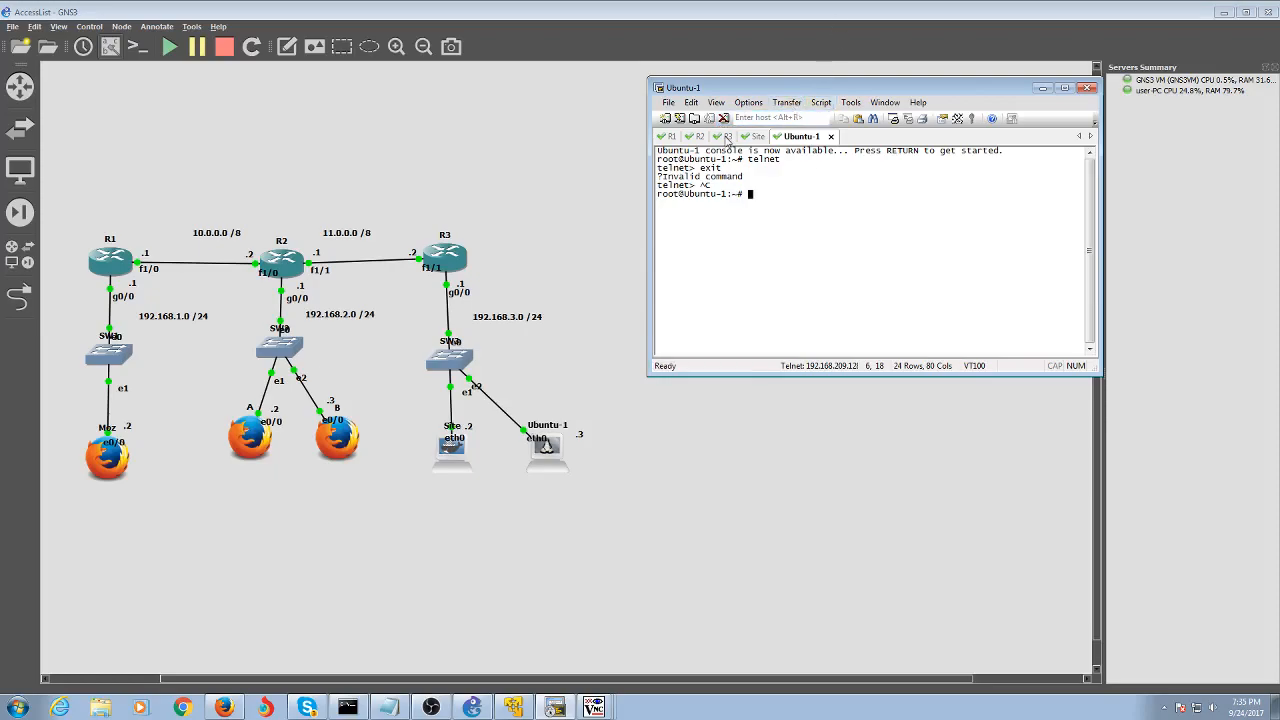
{"action": "left_click", "coordinate": [728, 136]}
Enter global configuration on R3 and try creating an access list named 'Ubuntu'
{"action": "type", "text": "conf t"}
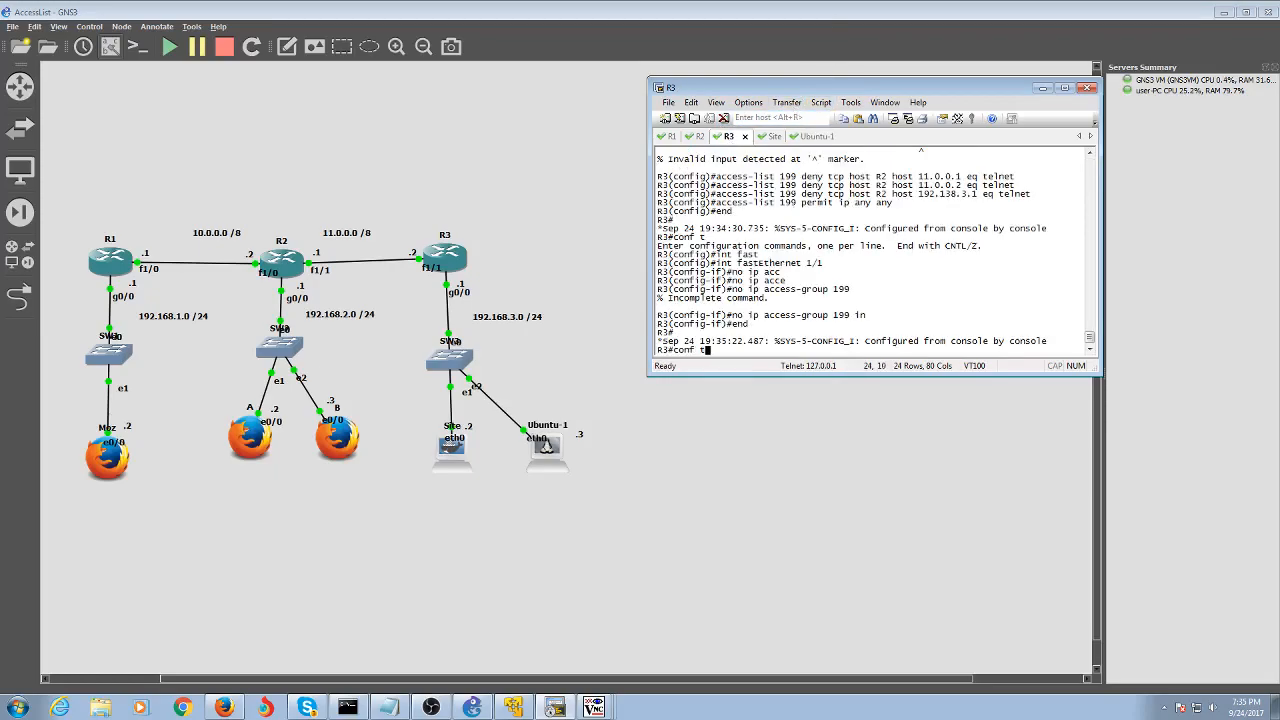
{"action": "key", "text": "Return"}
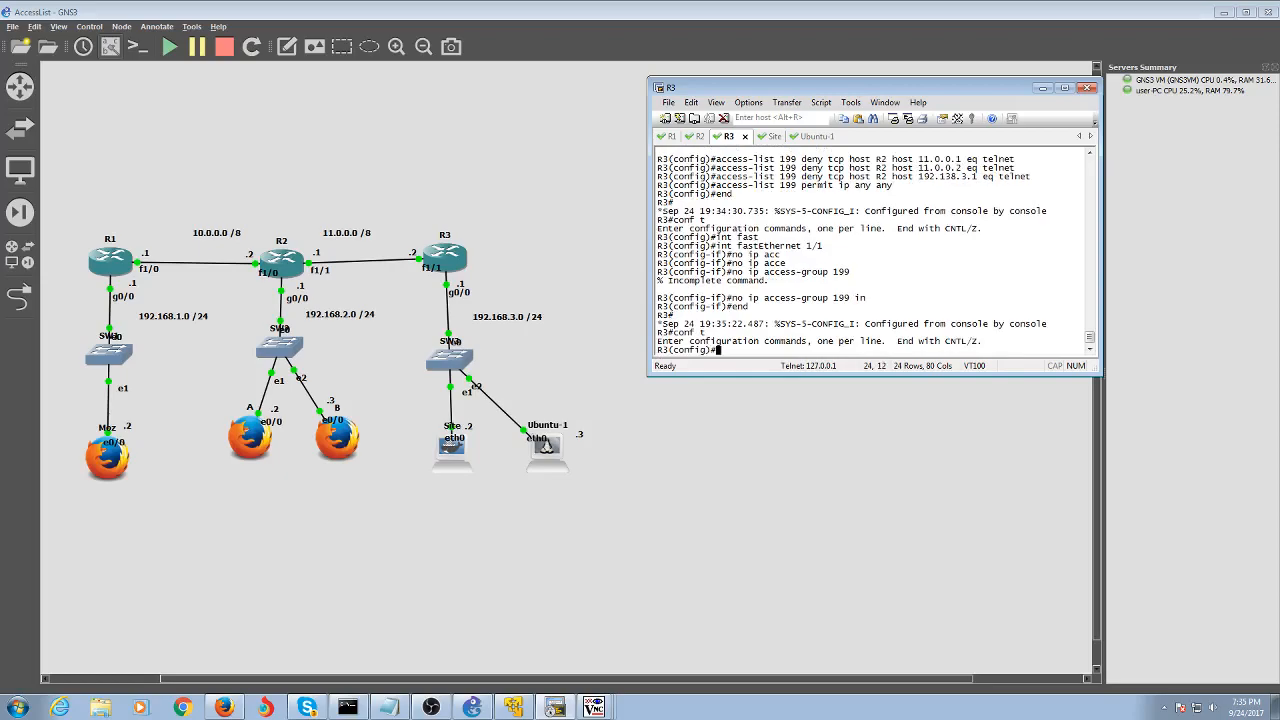
{"action": "type", "text": "no"}
{"action": "key", "text": "BackSpace"}
{"action": "key", "text": "BackSpace"}
{"action": "key", "text": "BackSpace"}
{"action": "type", "text": "ip acc"}
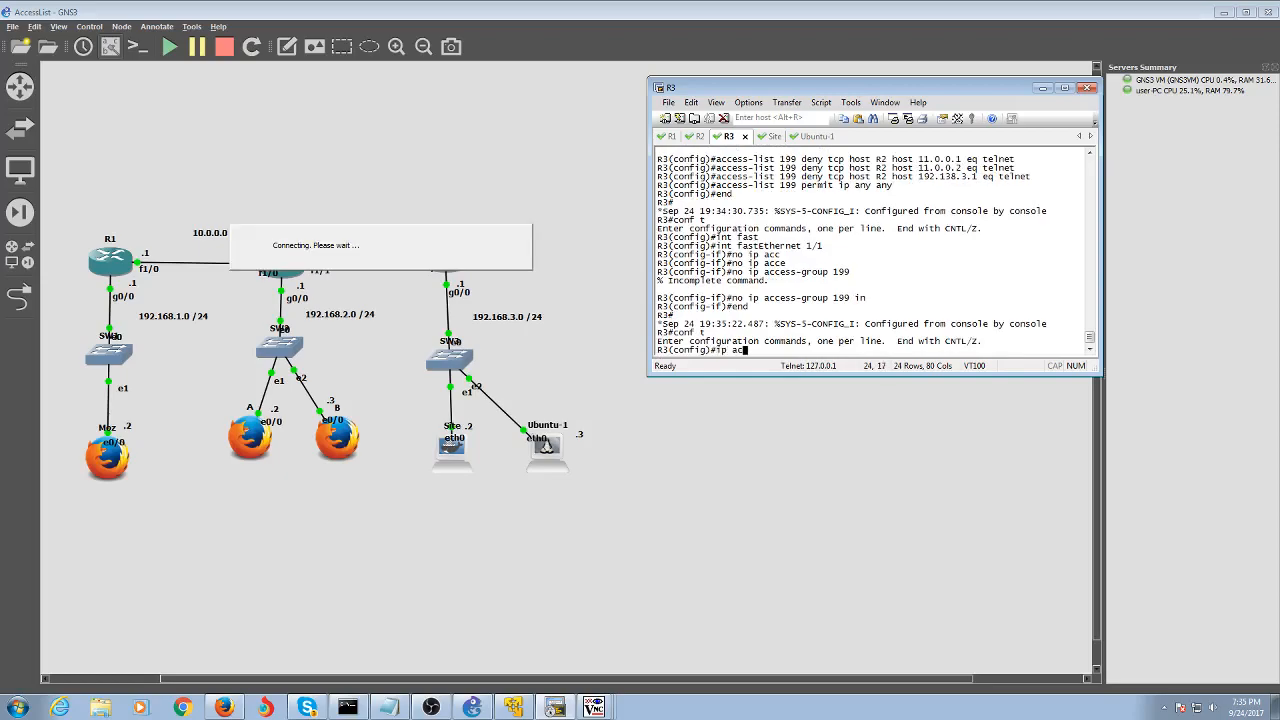
{"action": "key", "text": "Tab"}
{"action": "type", "text": "e"}
{"action": "key", "text": "Tab"}
{"action": "type", "text": "Un"}
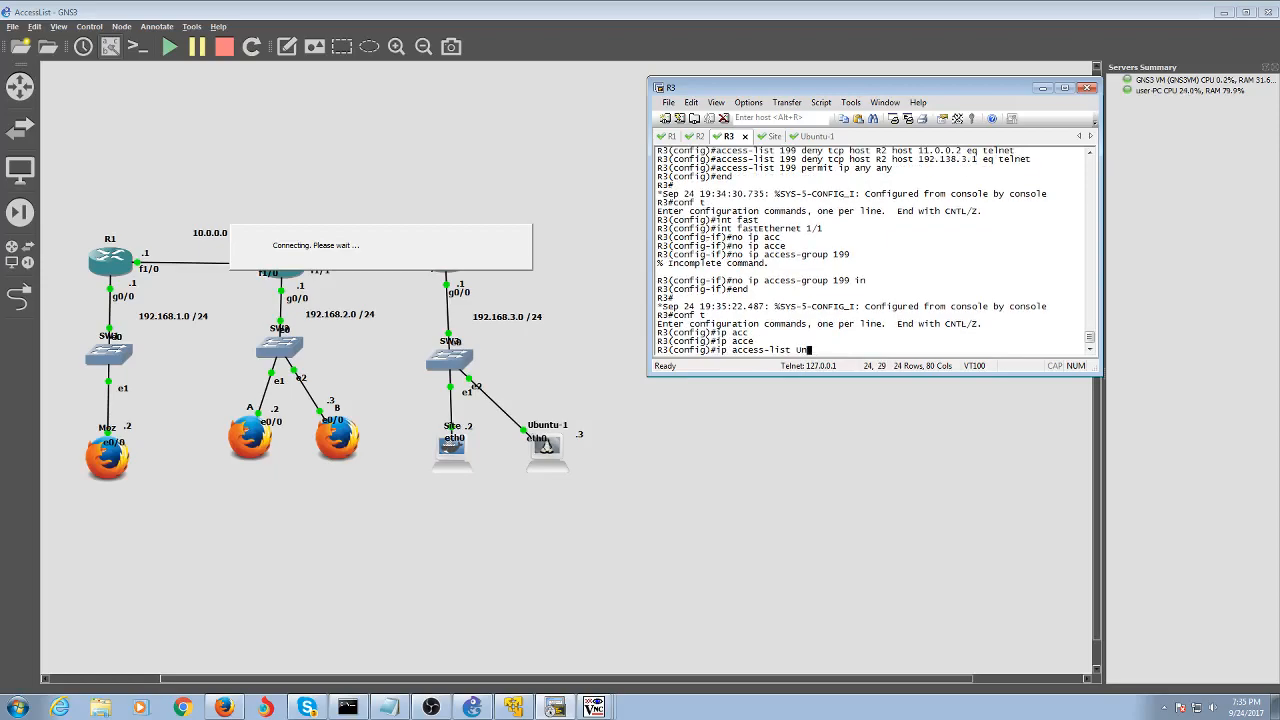
{"action": "key", "text": "BackSpace"}
{"action": "type", "text": "bunu"}
{"action": "type", "text": "u"}
{"action": "key", "text": "Return"}
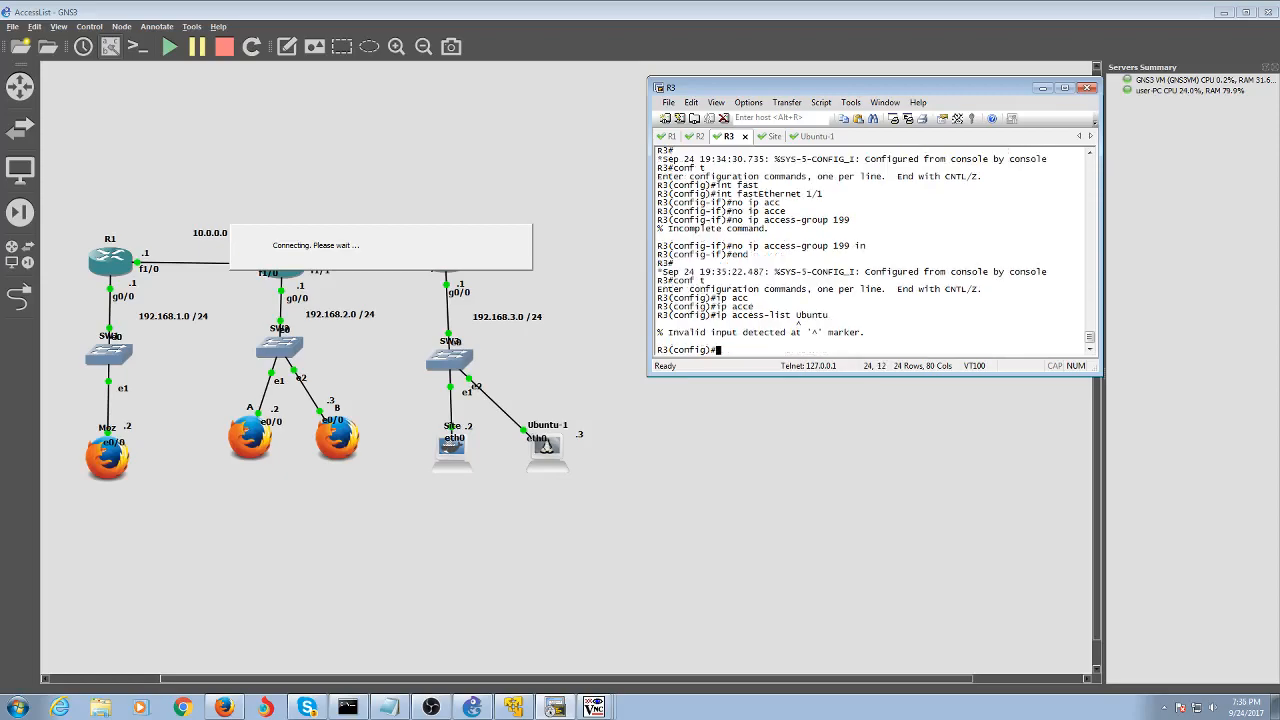
Check the ip access-list options with ? and create the extended list 'Ubuntu'
{"action": "key", "text": "Up"}
{"action": "type", "text": "?"}
{"action": "key", "text": "BackSpace"}
{"action": "key", "text": "BackSpace"}
{"action": "key", "text": "BackSpace"}
{"action": "key", "text": "BackSpace"}
{"action": "key", "text": "BackSpace"}
{"action": "key", "text": "BackSpace"}
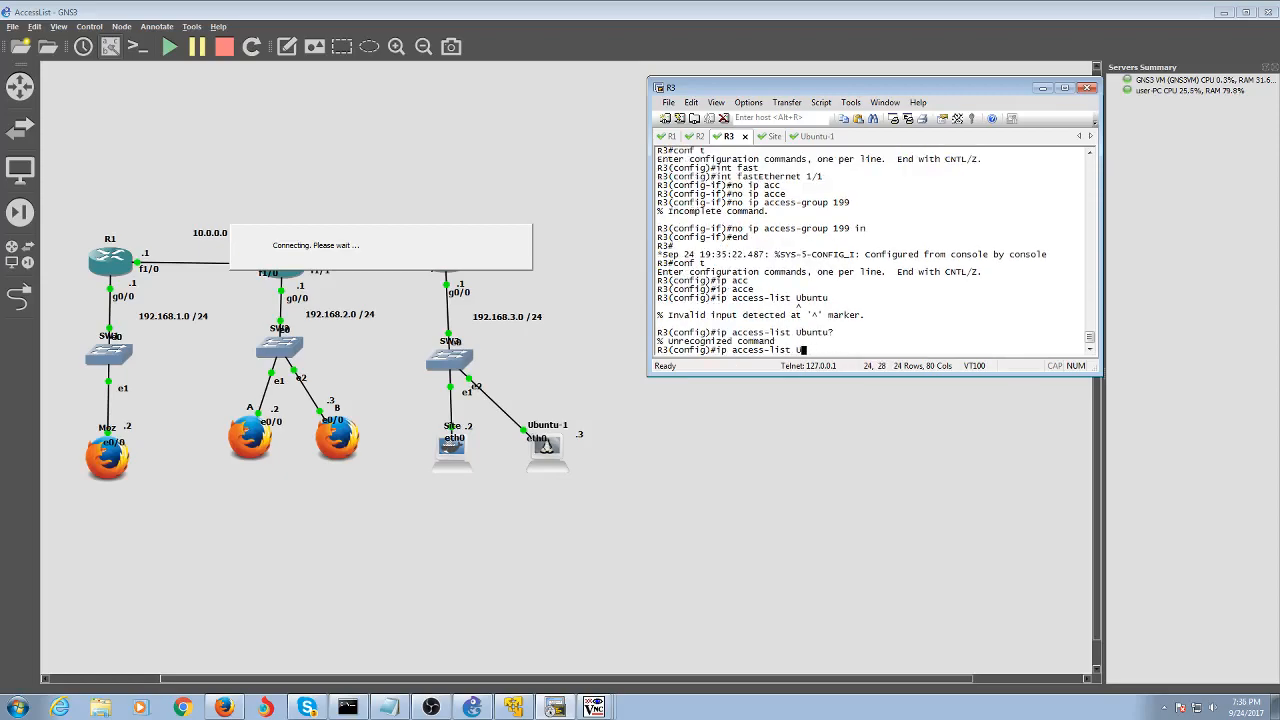
{"action": "type", "text": "?ex"}
{"action": "key", "text": "Tab"}
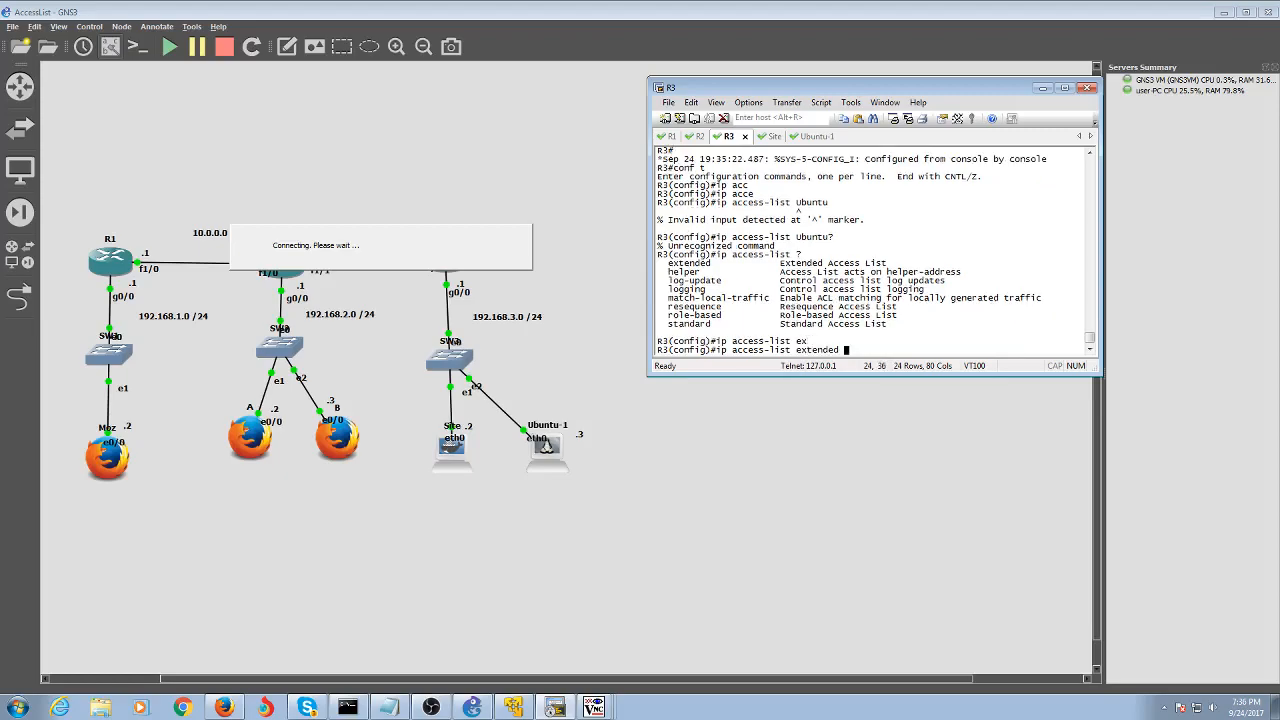
{"action": "type", "text": "Ubuntu"}
{"action": "key", "text": "Return"}
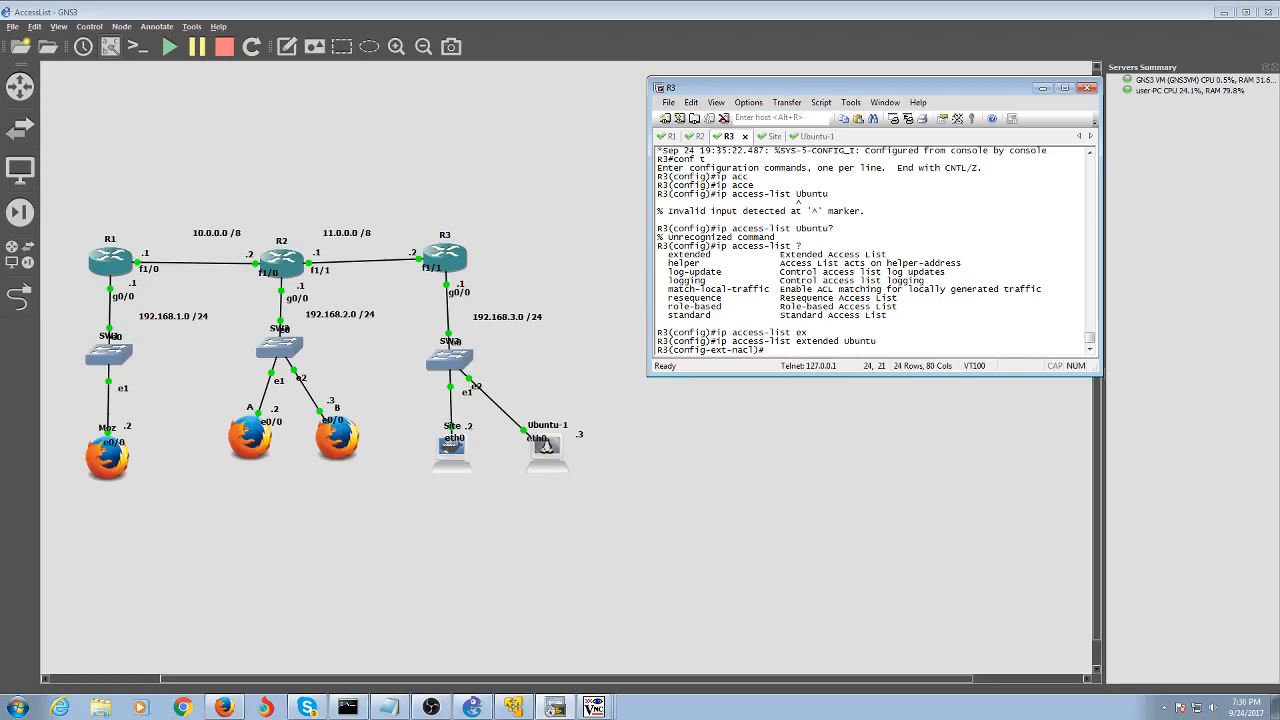
Add 'deny tcp host 192.168.3.3 host 192.168.3.1' to the Ubuntu list
{"action": "type", "text": "?"}
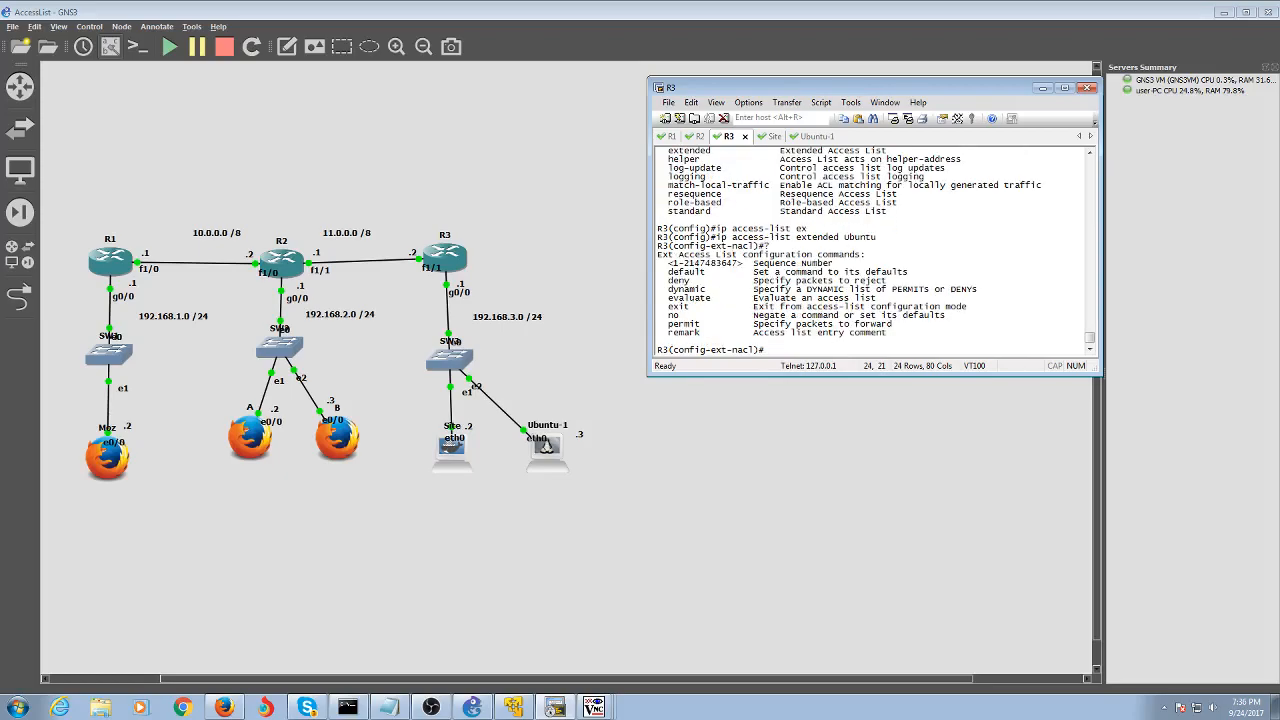
{"action": "type", "text": "deny host 192.168.3.3 host 192.168."}
{"action": "key", "text": "Left"}
{"action": "key", "text": "Left"}
{"action": "key", "text": "Left"}
{"action": "key", "text": "Left"}
{"action": "key", "text": "Left"}
{"action": "key", "text": "Left"}
{"action": "key", "text": "Left"}
{"action": "key", "text": "Left"}
{"action": "key", "text": "Left"}
{"action": "key", "text": "Left"}
{"action": "key", "text": "Left"}
{"action": "key", "text": "Left"}
{"action": "key", "text": "Left"}
{"action": "key", "text": "Left"}
{"action": "key", "text": "Left"}
{"action": "key", "text": "Left"}
{"action": "key", "text": "Left"}
{"action": "key", "text": "Left"}
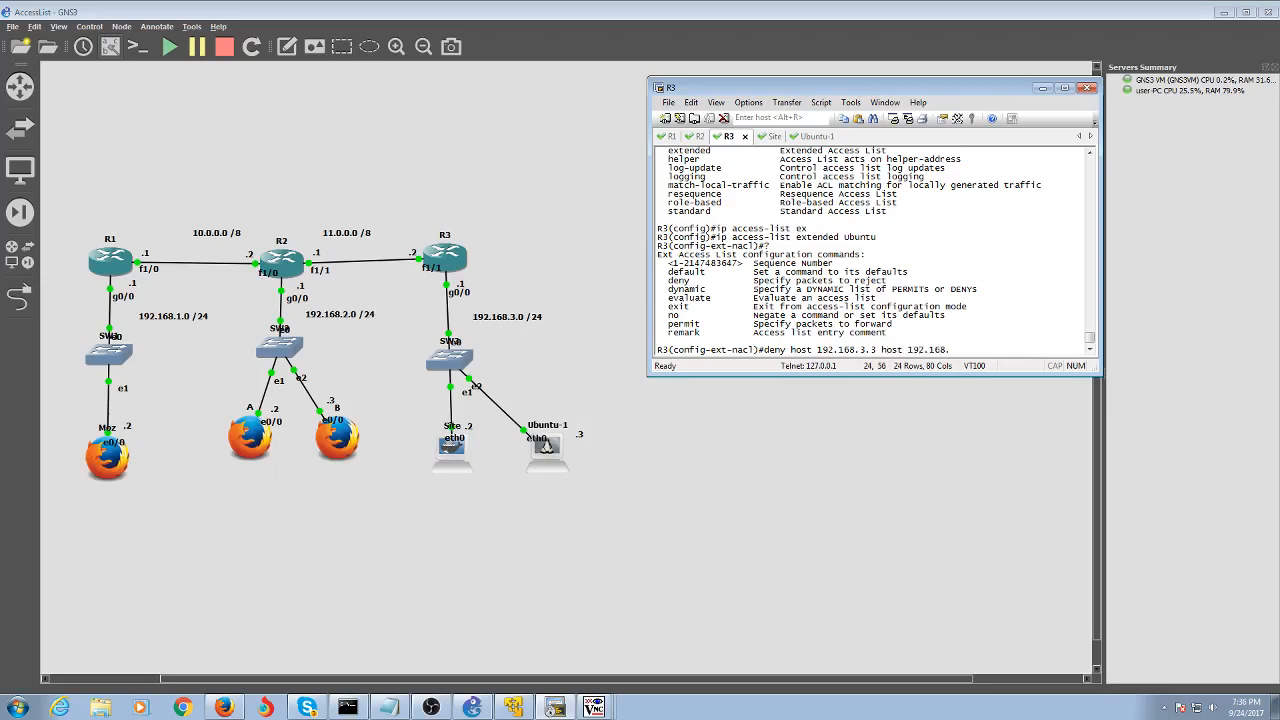
{"action": "key", "text": "Left"}
{"action": "key", "text": "Left"}
{"action": "key", "text": "Left"}
{"action": "key", "text": "Left"}
{"action": "key", "text": "Left"}
{"action": "key", "text": "Left"}
{"action": "key", "text": "Left"}
{"action": "key", "text": "Left"}
{"action": "key", "text": "Left"}
{"action": "key", "text": "Left"}
{"action": "key", "text": "Left"}
{"action": "key", "text": "Left"}
{"action": "key", "text": "Left"}
{"action": "type", "text": "tcp"}
{"action": "key", "text": "Right"}
{"action": "key", "text": "Right"}
{"action": "key", "text": "Right"}
{"action": "key", "text": "Right"}
{"action": "key", "text": "Right"}
{"action": "key", "text": "Right"}
{"action": "key", "text": "Right"}
{"action": "key", "text": "Right"}
{"action": "key", "text": "Right"}
{"action": "key", "text": "Right"}
{"action": "key", "text": "Right"}
{"action": "key", "text": "Right"}
{"action": "key", "text": "Right"}
{"action": "key", "text": "Right"}
{"action": "key", "text": "Right"}
{"action": "key", "text": "Right"}
{"action": "key", "text": "Right"}
{"action": "key", "text": "Right"}
{"action": "key", "text": "Right"}
{"action": "key", "text": "Right"}
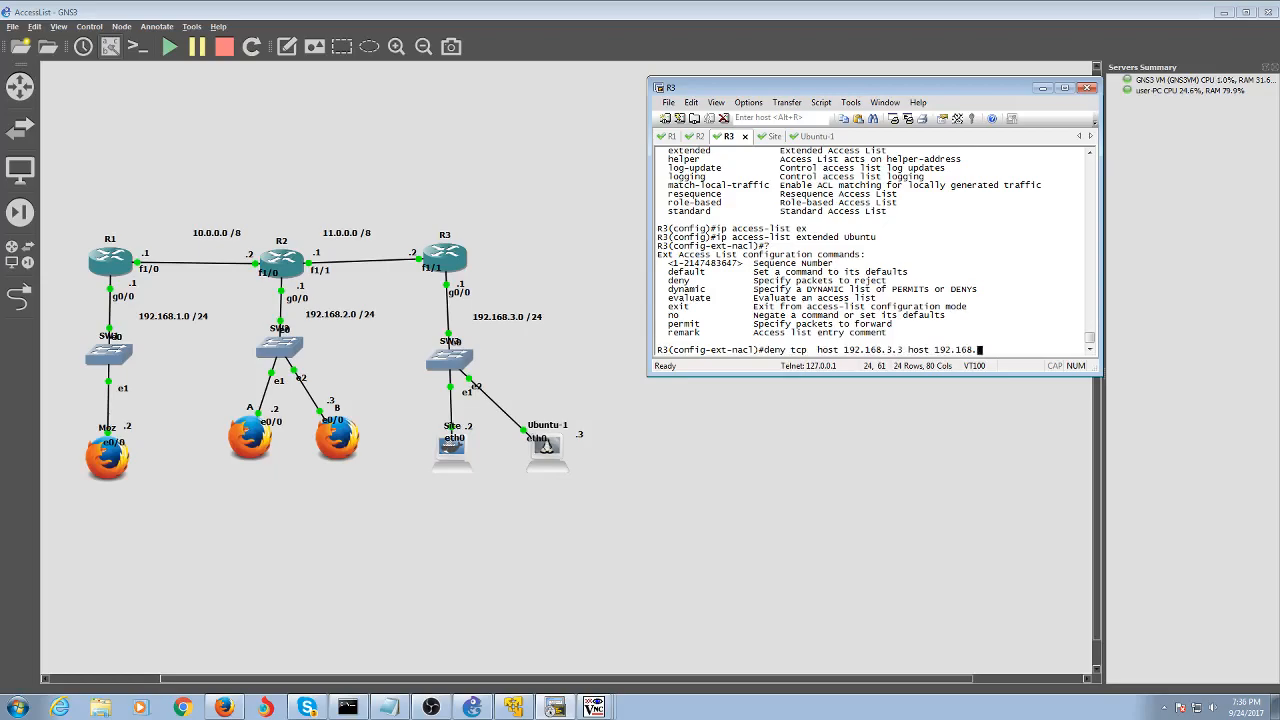
{"action": "type", "text": "3.1"}
{"action": "key", "text": "Return"}
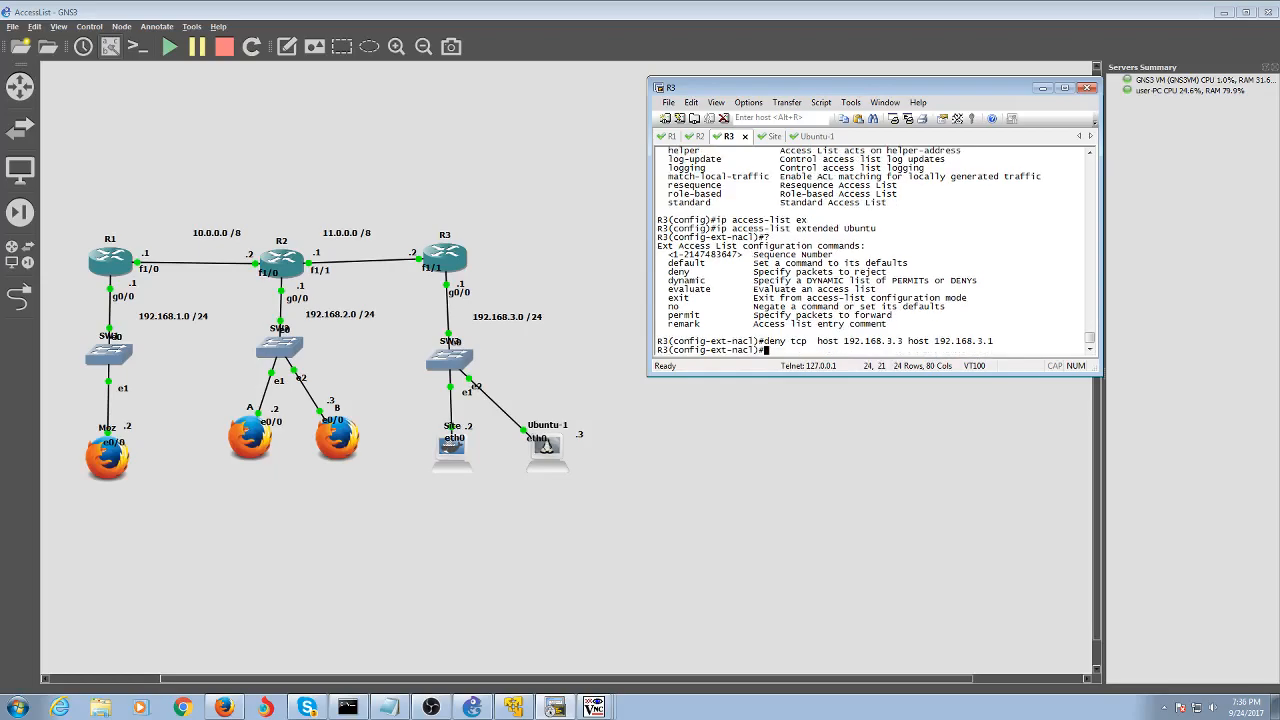
Add the matching 'deny udp host 192.168.3.3 host 192.168.3.1' rule
{"action": "key", "text": "Up"}
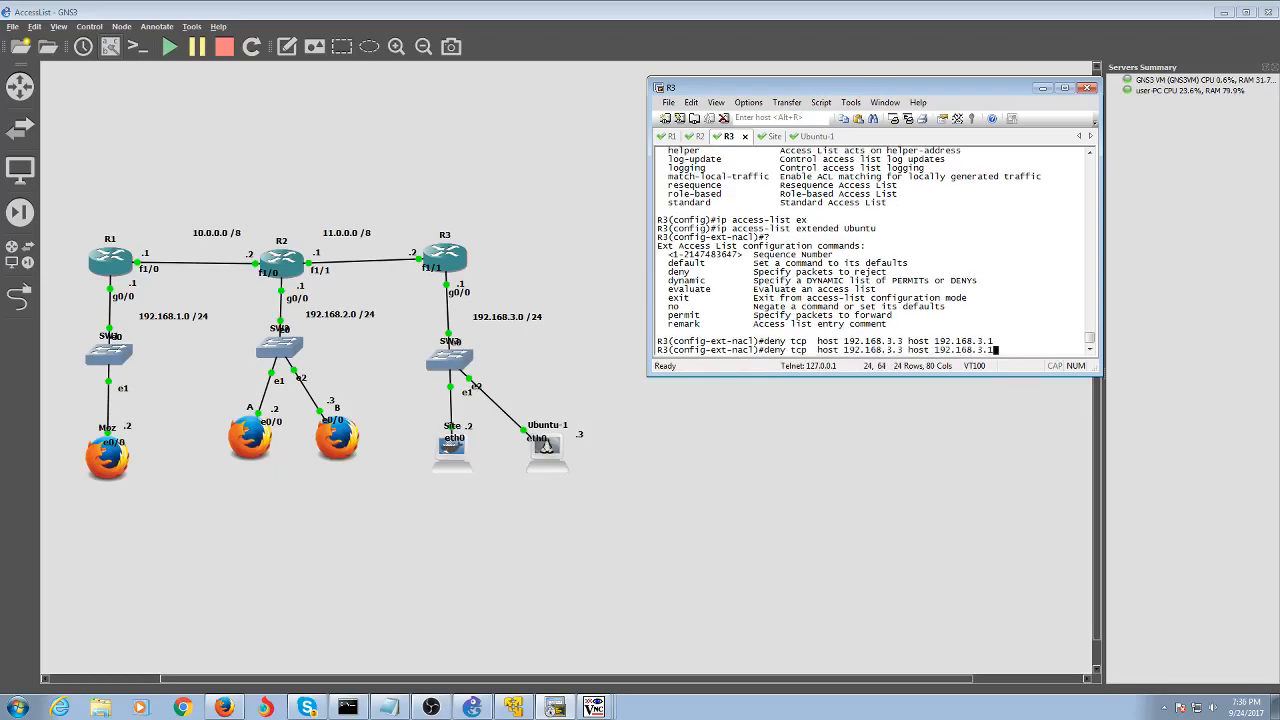
{"action": "key", "text": "BackSpace"}
{"action": "key", "text": "BackSpace"}
{"action": "key", "text": "BackSpace"}
{"action": "key", "text": "BackSpace"}
{"action": "key", "text": "BackSpace"}
{"action": "key", "text": "BackSpace"}
{"action": "key", "text": "BackSpace"}
{"action": "key", "text": "BackSpace"}
{"action": "key", "text": "BackSpace"}
{"action": "key", "text": "BackSpace"}
{"action": "key", "text": "BackSpace"}
{"action": "key", "text": "BackSpace"}
{"action": "key", "text": "BackSpace"}
{"action": "key", "text": "BackSpace"}
{"action": "key", "text": "BackSpace"}
{"action": "key", "text": "BackSpace"}
{"action": "key", "text": "BackSpace"}
{"action": "key", "text": "BackSpace"}
{"action": "key", "text": "BackSpace"}
{"action": "key", "text": "BackSpace"}
{"action": "key", "text": "Up"}
{"action": "key", "text": "Left"}
{"action": "key", "text": "Left"}
{"action": "key", "text": "Left"}
{"action": "key", "text": "Left"}
{"action": "key", "text": "Left"}
{"action": "key", "text": "Left"}
{"action": "key", "text": "Left"}
{"action": "key", "text": "Left"}
{"action": "key", "text": "Left"}
{"action": "key", "text": "Left"}
{"action": "key", "text": "Left"}
{"action": "key", "text": "Left"}
{"action": "key", "text": "Left"}
{"action": "key", "text": "Left"}
{"action": "key", "text": "Left"}
{"action": "key", "text": "Left"}
{"action": "key", "text": "Left"}
{"action": "key", "text": "Left"}
{"action": "key", "text": "Left"}
{"action": "key", "text": "Left"}
{"action": "key", "text": "Left"}
{"action": "key", "text": "Left"}
{"action": "key", "text": "Left"}
{"action": "key", "text": "Left"}
{"action": "key", "text": "Left"}
{"action": "key", "text": "Left"}
{"action": "key", "text": "Left"}
{"action": "key", "text": "Left"}
{"action": "key", "text": "Left"}
{"action": "key", "text": "BackSpace"}
{"action": "key", "text": "BackSpace"}
{"action": "key", "text": "BackSpace"}
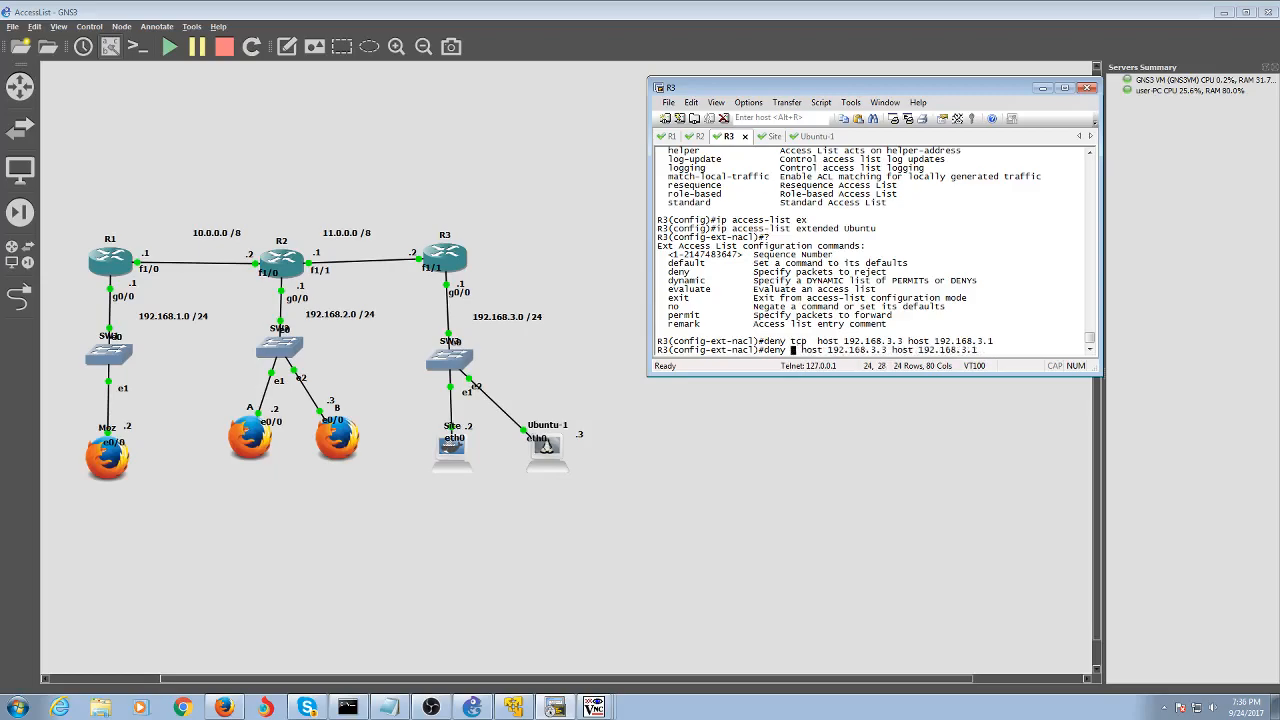
{"action": "type", "text": "udp"}
{"action": "key", "text": "Right"}
{"action": "key", "text": "Right"}
{"action": "key", "text": "Right"}
{"action": "key", "text": "Right"}
{"action": "key", "text": "Right"}
{"action": "key", "text": "Right"}
{"action": "key", "text": "Right"}
{"action": "key", "text": "Right"}
{"action": "key", "text": "Right"}
{"action": "key", "text": "Right"}
{"action": "key", "text": "Right"}
{"action": "key", "text": "Right"}
{"action": "key", "text": "Right"}
{"action": "key", "text": "Right"}
{"action": "key", "text": "Right"}
{"action": "key", "text": "Right"}
{"action": "key", "text": "Right"}
{"action": "key", "text": "Right"}
{"action": "key", "text": "Right"}
{"action": "key", "text": "Right"}
{"action": "key", "text": "Return"}
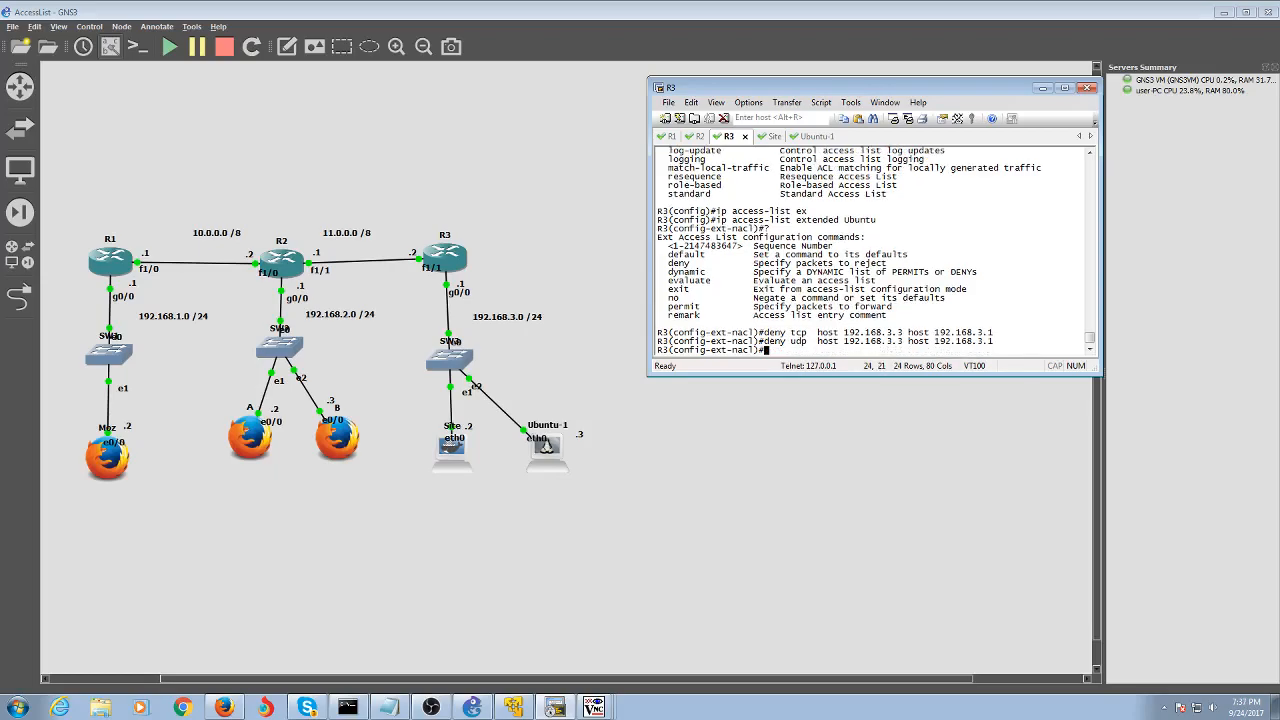
Add 'permit ip any any' and exit the access list configuration
{"action": "type", "text": "permit ip any any"}
{"action": "key", "text": "Return"}
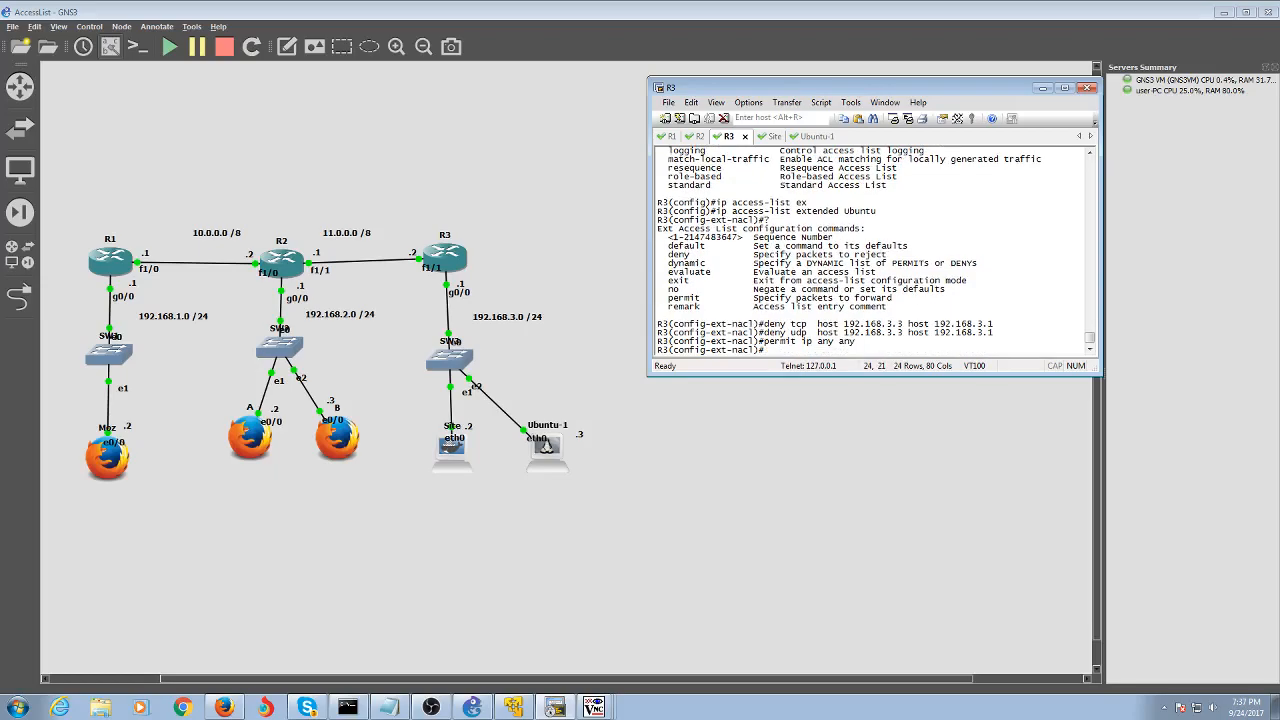
{"action": "type", "text": "exit"}
{"action": "key", "text": "Return"}
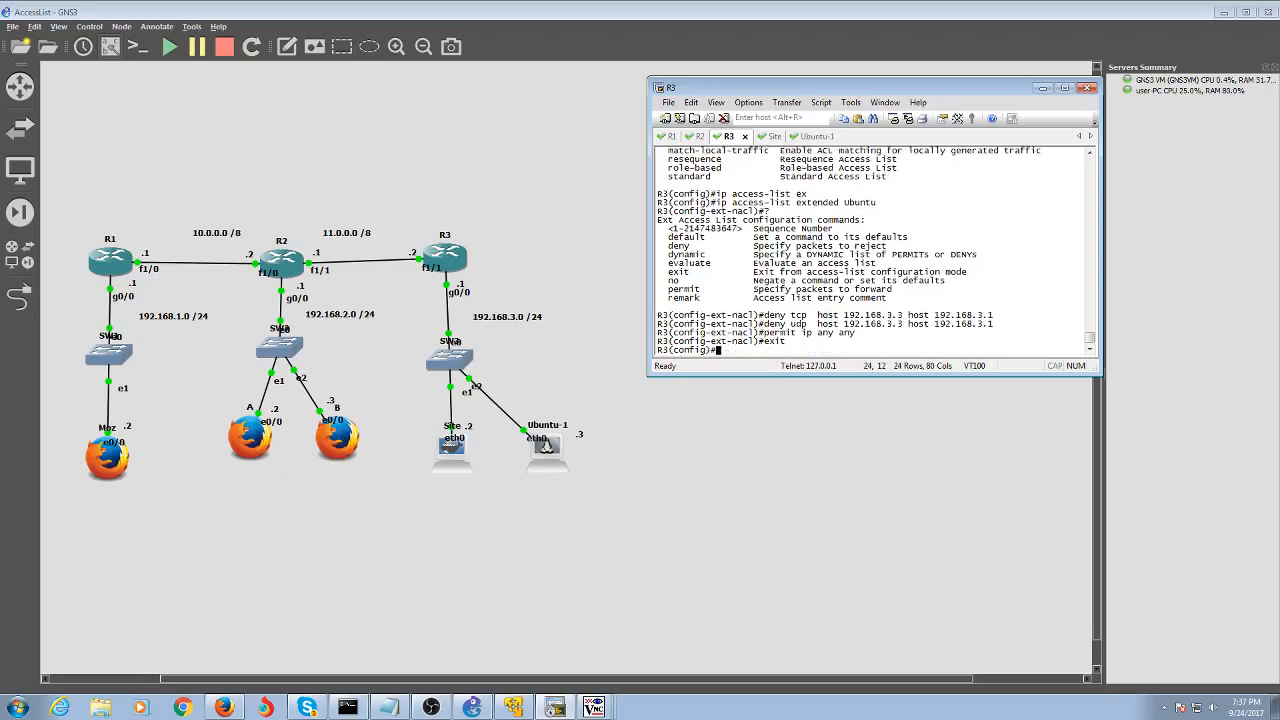
{"action": "type", "text": "int fastg"}
Enter interface configuration for GigabitEthernet 0/0 on R3
{"action": "key", "text": "Tab"}
{"action": "type", "text": "Ether"}
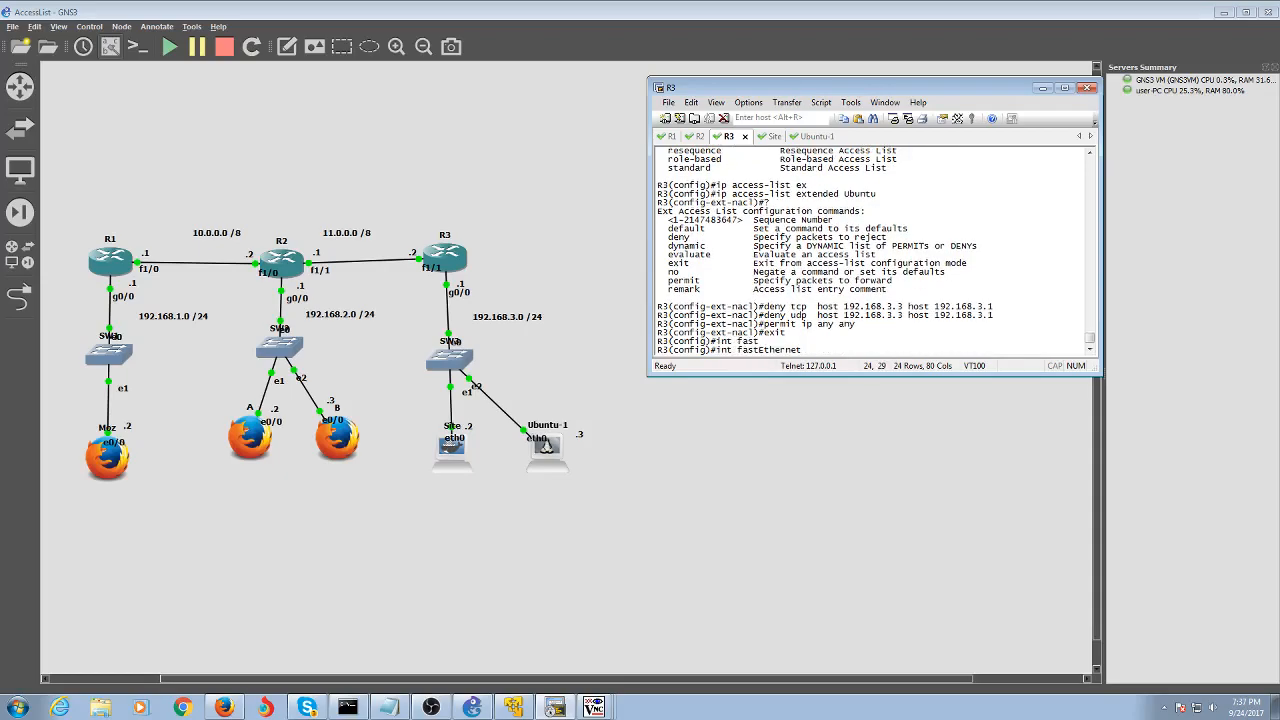
{"action": "key", "text": "BackSpace"}
{"action": "key", "text": "BackSpace"}
{"action": "key", "text": "BackSpace"}
{"action": "key", "text": "BackSpace"}
{"action": "key", "text": "BackSpace"}
{"action": "key", "text": "BackSpace"}
{"action": "key", "text": "BackSpace"}
{"action": "key", "text": "BackSpace"}
{"action": "key", "text": "BackSpace"}
{"action": "type", "text": "giga"}
{"action": "key", "text": "Tab"}
{"action": "type", "text": "0/0"}
{"action": "key", "text": "Return"}
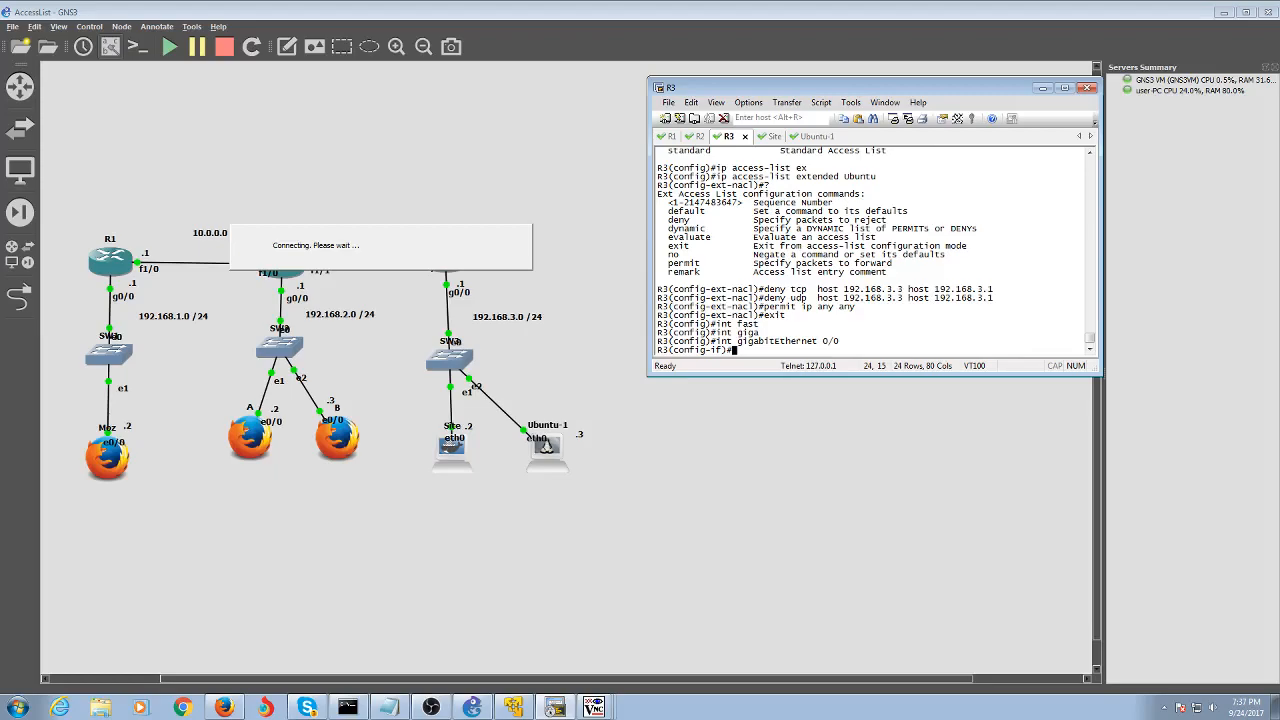
Apply access group 'Ubuntu' inbound on GigabitEthernet 0/0
{"action": "type", "text": "ip acc"}
{"action": "key", "text": "Tab"}
{"action": "type", "text": "e"}
{"action": "key", "text": "Tab"}
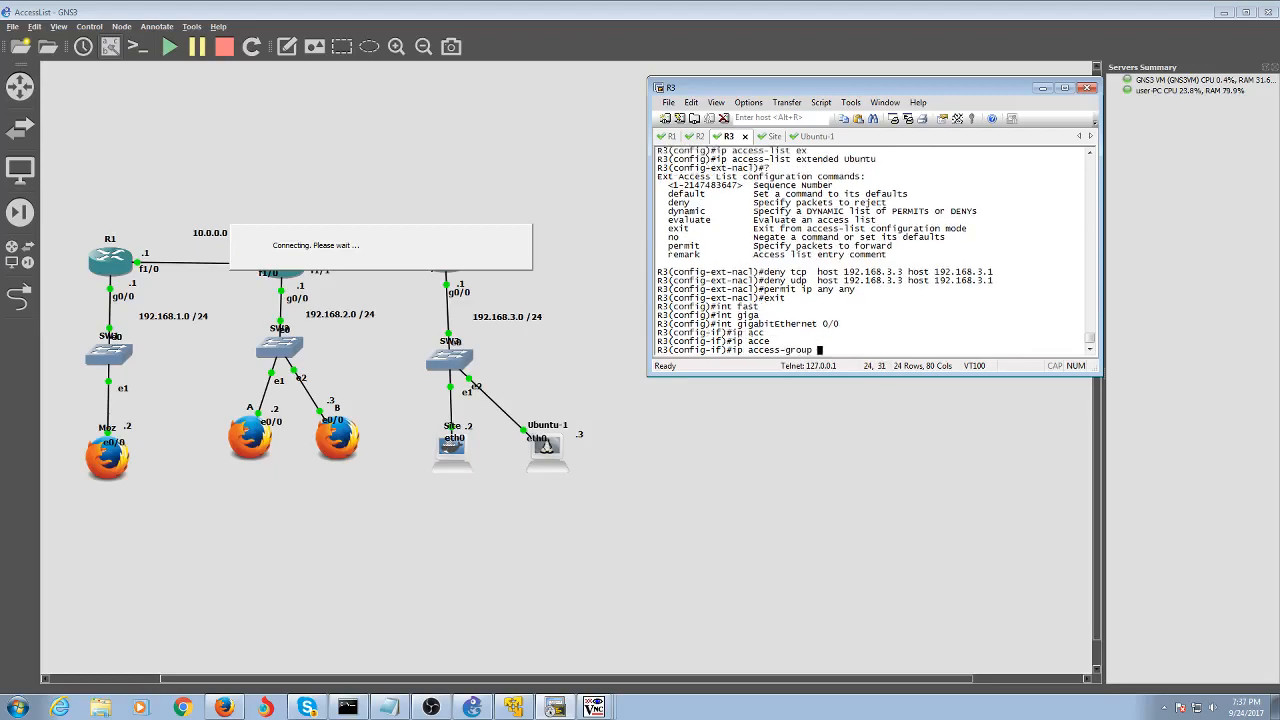
{"action": "type", "text": "Ubuntu"}
{"action": "key", "text": "Return"}
{"action": "key", "text": "Up"}
{"action": "type", "text": "in"}
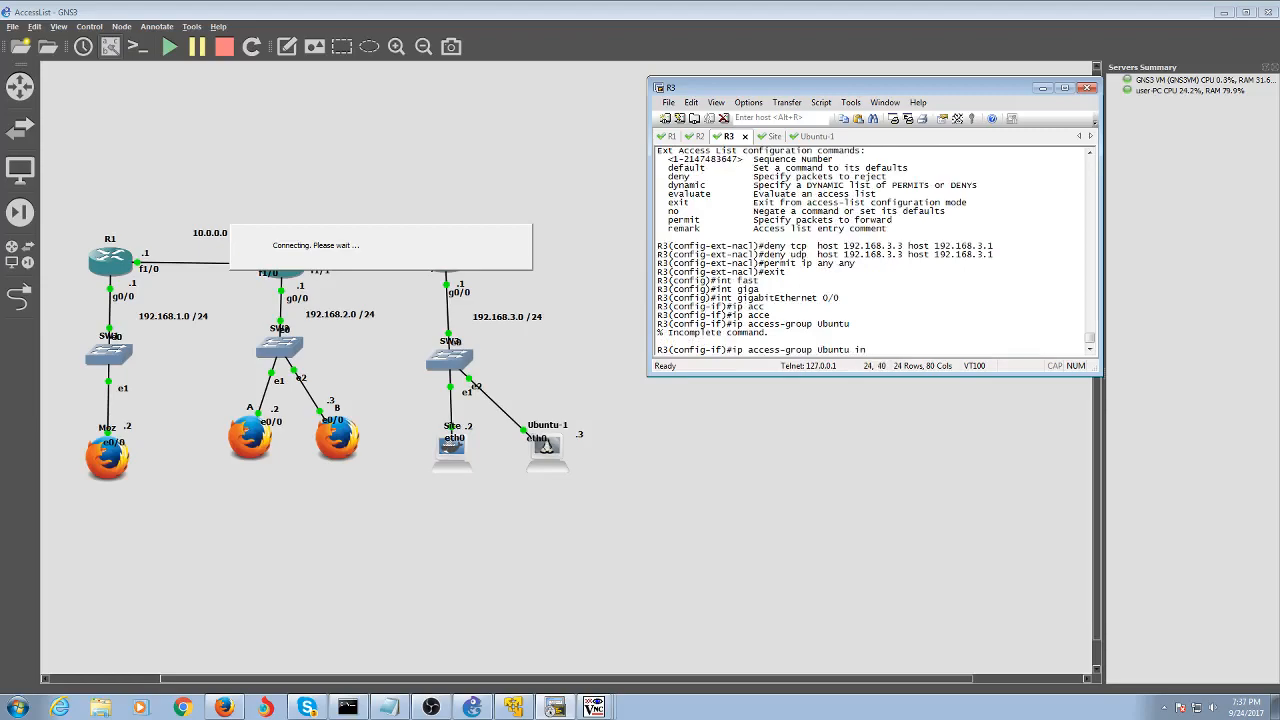
{"action": "key", "text": "Return"}
Leave configuration, list R3's access lists (199 and Ubuntu), and switch to Ubuntu-1's console
{"action": "type", "text": "end"}
{"action": "key", "text": "Return"}
{"action": "type", "text": "sh acc"}
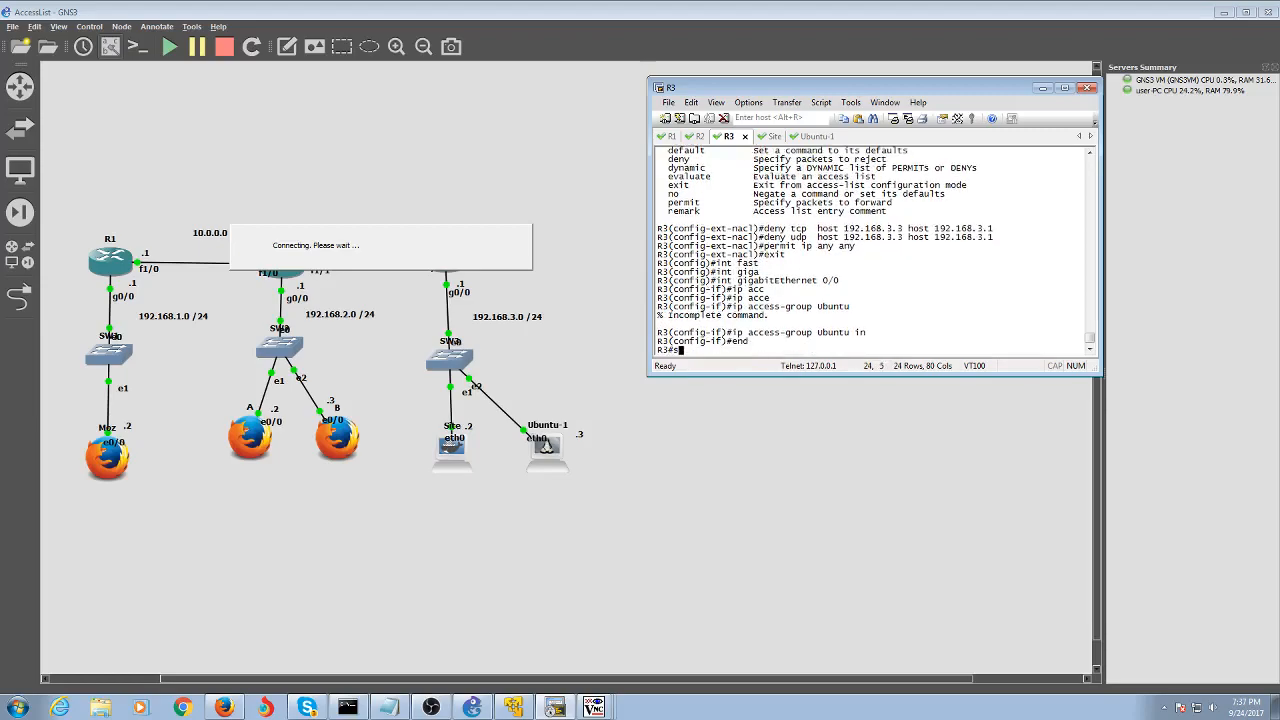
{"action": "key", "text": "Tab"}
{"action": "key", "text": "Return"}
{"action": "key", "text": "Up"}
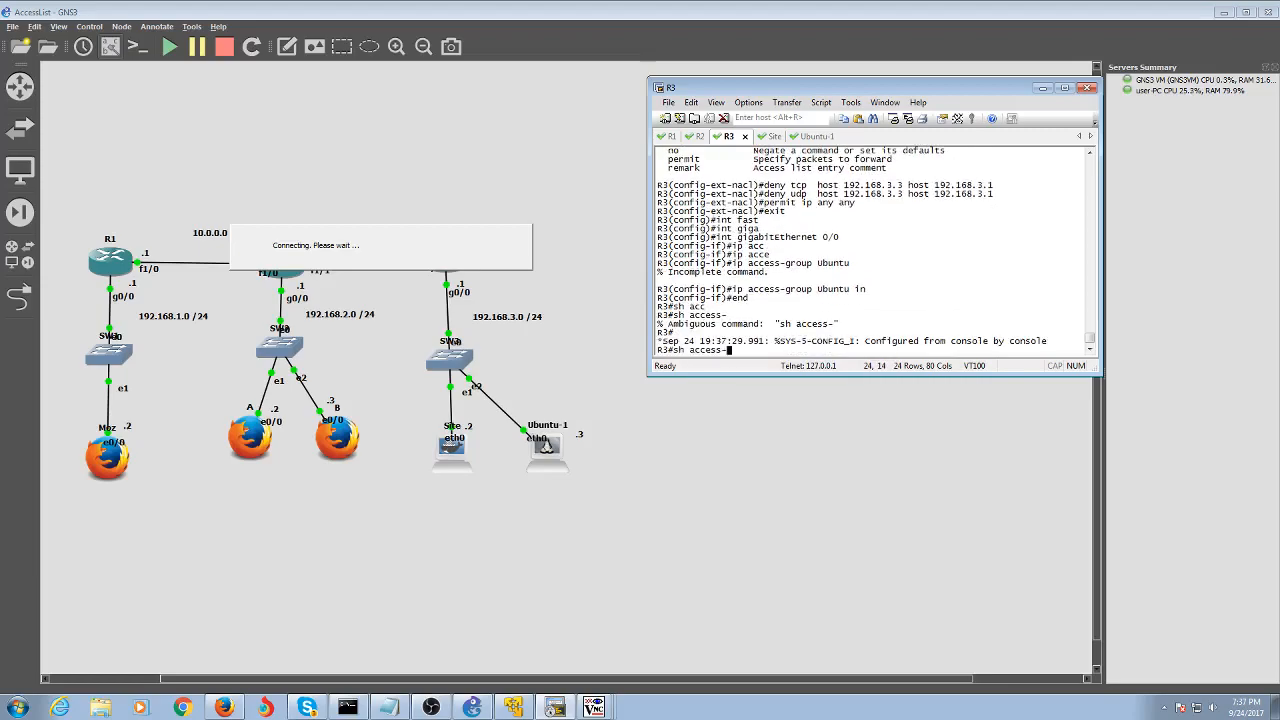
{"action": "type", "text": ";"}
{"action": "key", "text": "Return"}
{"action": "key", "text": "Up"}
{"action": "key", "text": "BackSpace"}
{"action": "type", "text": "l"}
{"action": "key", "text": "Return"}
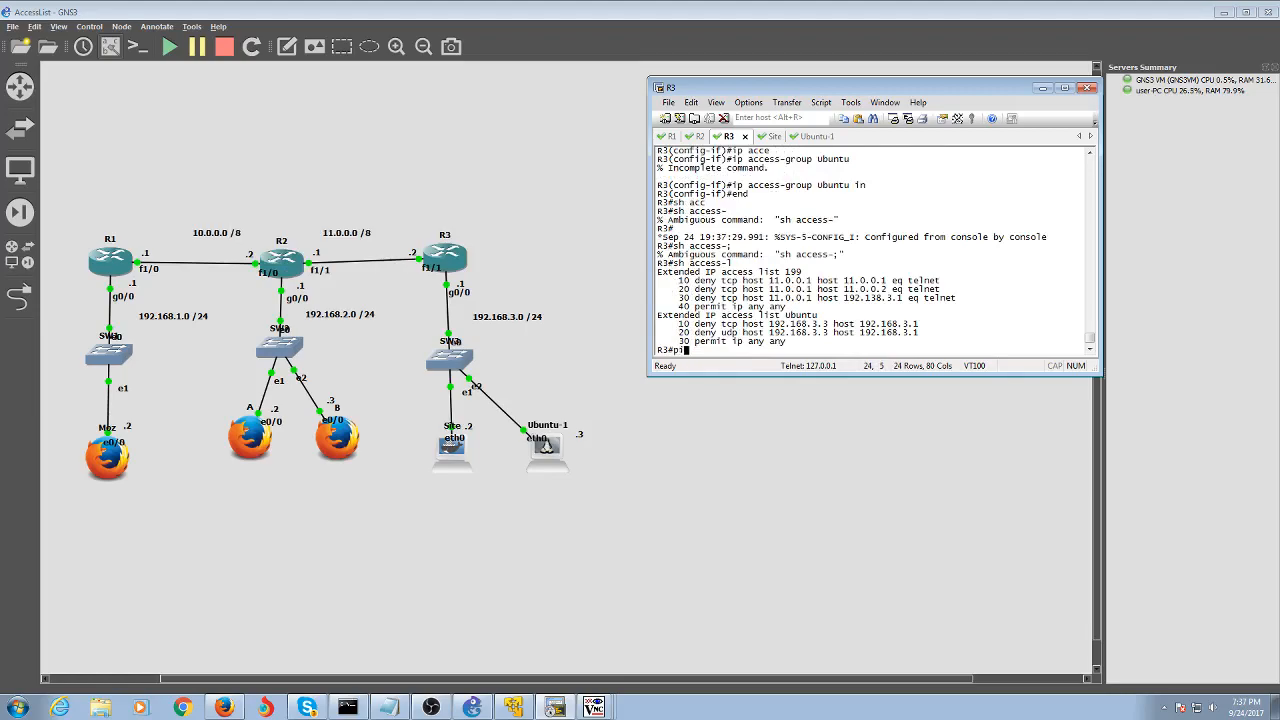
{"action": "left_click", "coordinate": [816, 136]}
Ping 192.168.3.1 from Ubuntu-1 and stop it to see the statistics
{"action": "type", "text": "ping "}
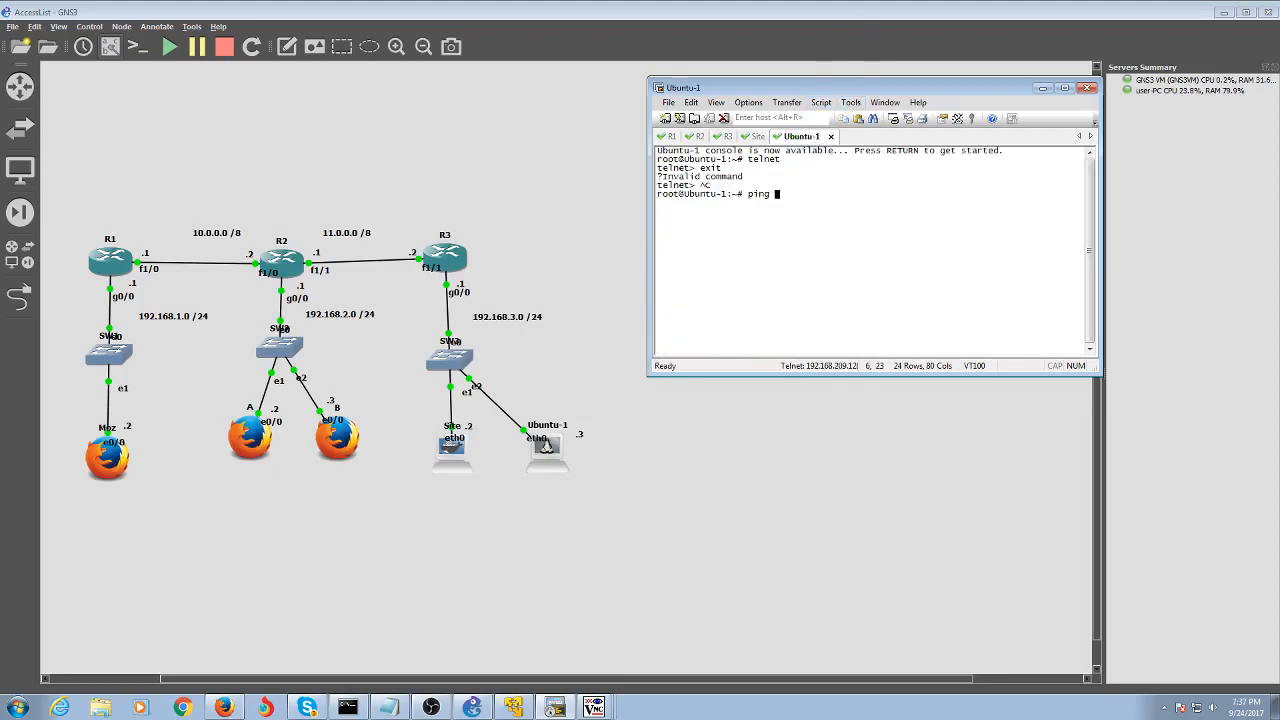
{"action": "type", "text": "192.168.3.1"}
{"action": "key", "text": "Return"}
{"action": "key", "text": "ctrl+c"}
Telnet to 192.168.3.1 and highlight the resulting 'No route to host' error
{"action": "key", "text": "Up"}
{"action": "key", "text": "BackSpace"}
{"action": "key", "text": "BackSpace"}
{"action": "key", "text": "BackSpace"}
{"action": "key", "text": "BackSpace"}
{"action": "key", "text": "BackSpace"}
{"action": "key", "text": "BackSpace"}
{"action": "key", "text": "BackSpace"}
{"action": "key", "text": "BackSpace"}
{"action": "key", "text": "BackSpace"}
{"action": "key", "text": "BackSpace"}
{"action": "key", "text": "BackSpace"}
{"action": "key", "text": "BackSpace"}
{"action": "key", "text": "BackSpace"}
{"action": "key", "text": "BackSpace"}
{"action": "key", "text": "BackSpace"}
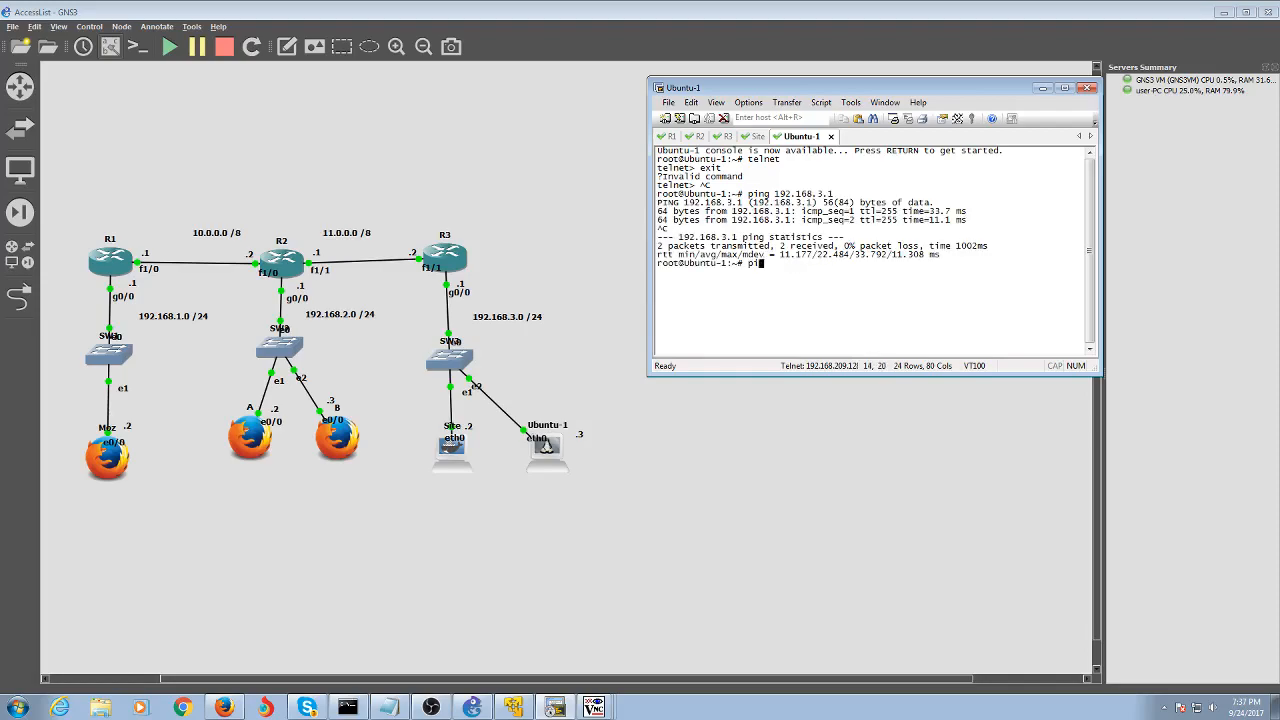
{"action": "type", "text": "telnet 192.168.2."}
{"action": "key", "text": "BackSpace"}
{"action": "key", "text": "BackSpace"}
{"action": "type", "text": "3.1"}
{"action": "key", "text": "Return"}
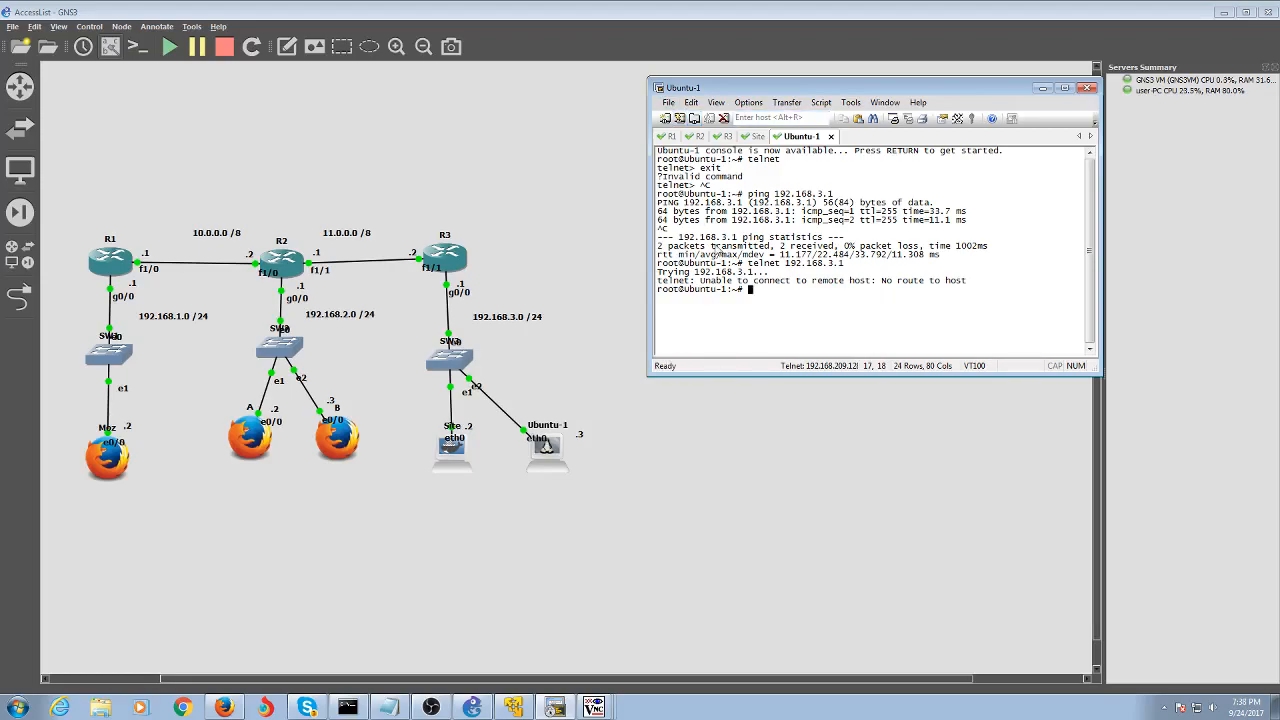
{"action": "left_click_drag", "start_coordinate": [769, 290], "coordinate": [728, 283]}
{"action": "left_click_drag", "start_coordinate": [870, 281], "coordinate": [988, 297]}
Ping 192.168.3.1 again, confirming it succeeds with 0% loss
{"action": "type", "text": "ping 192.168.3.1"}
{"action": "key", "text": "Return"}
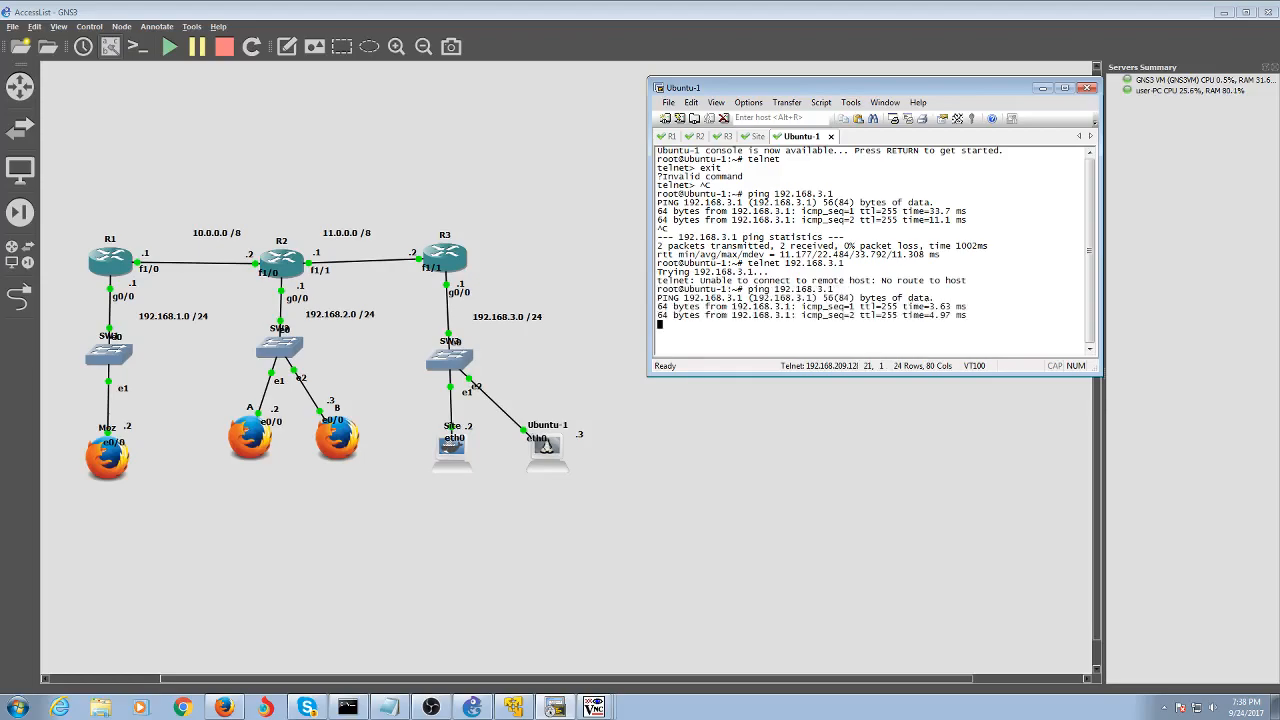
{"action": "key", "text": "ctrl+c"}
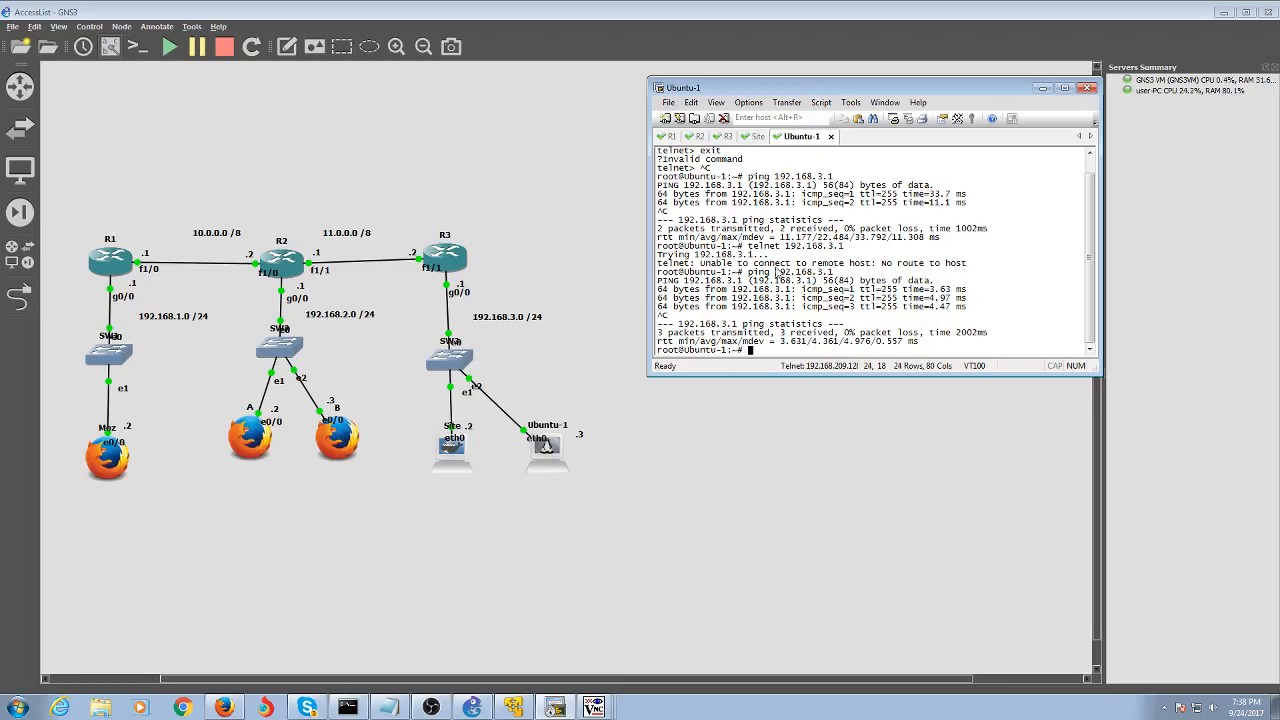
From the Site console, ping 192.168.3.1 and stop it with Ctrl+C
{"action": "left_click", "coordinate": [758, 137]}
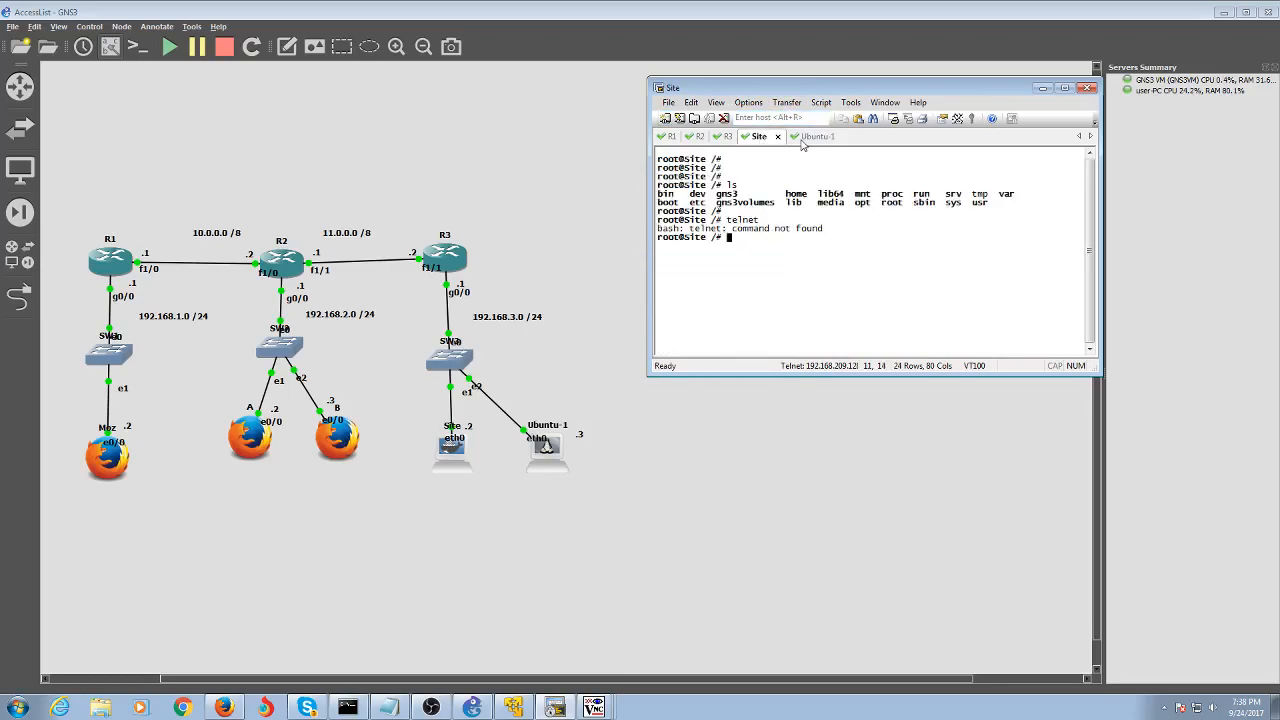
{"action": "left_click", "coordinate": [806, 137]}
{"action": "left_click", "coordinate": [728, 137]}
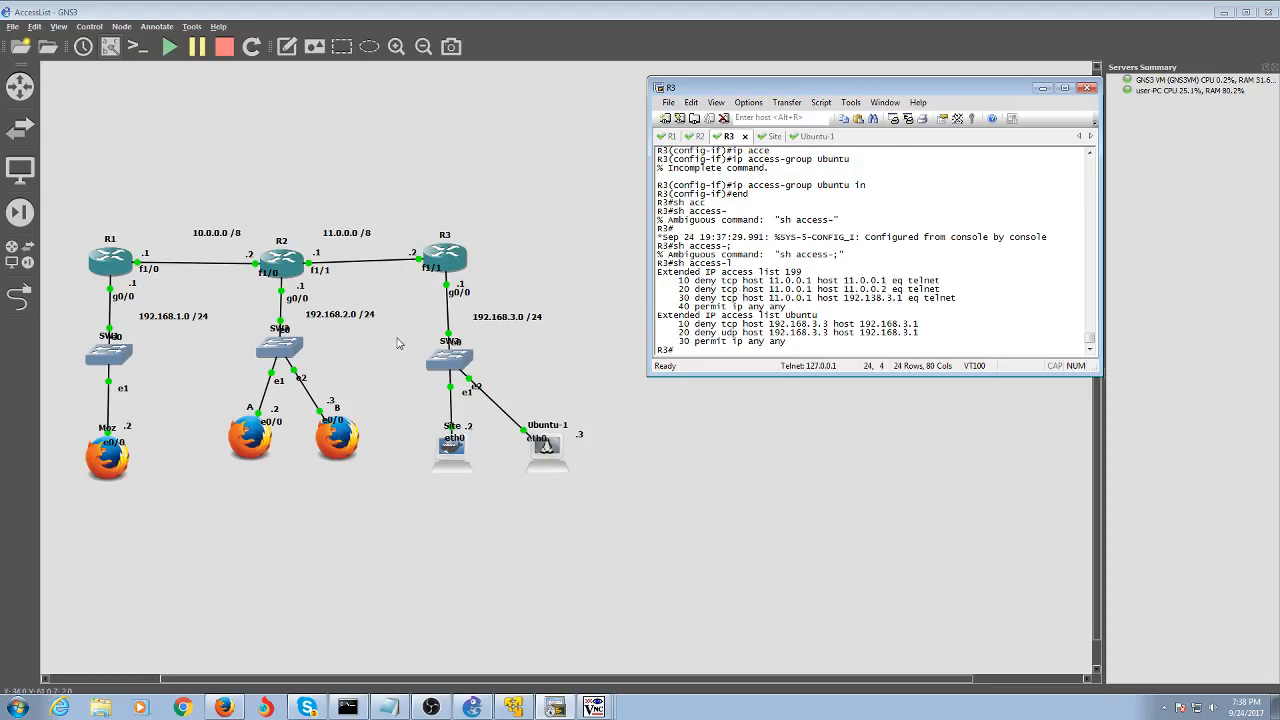
{"action": "left_click", "coordinate": [770, 140]}
{"action": "type", "text": "ping "}
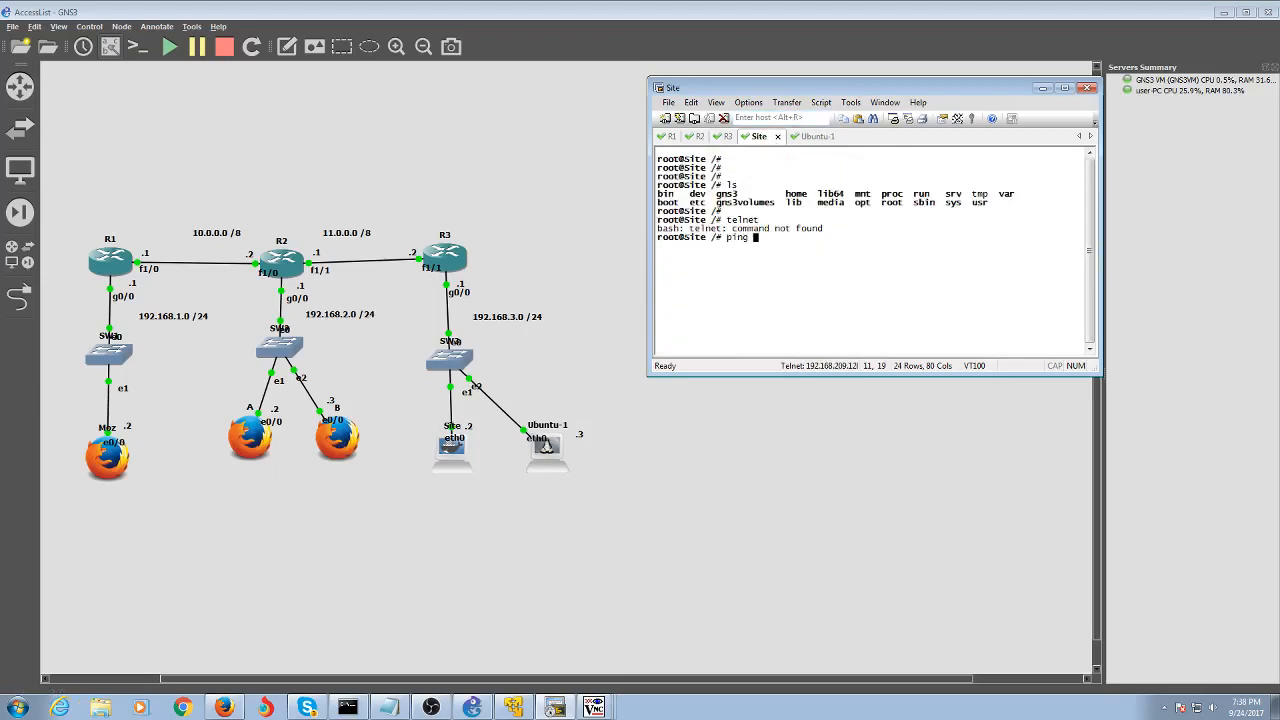
{"action": "type", "text": "192.168.3.1"}
{"action": "key", "text": "Return"}
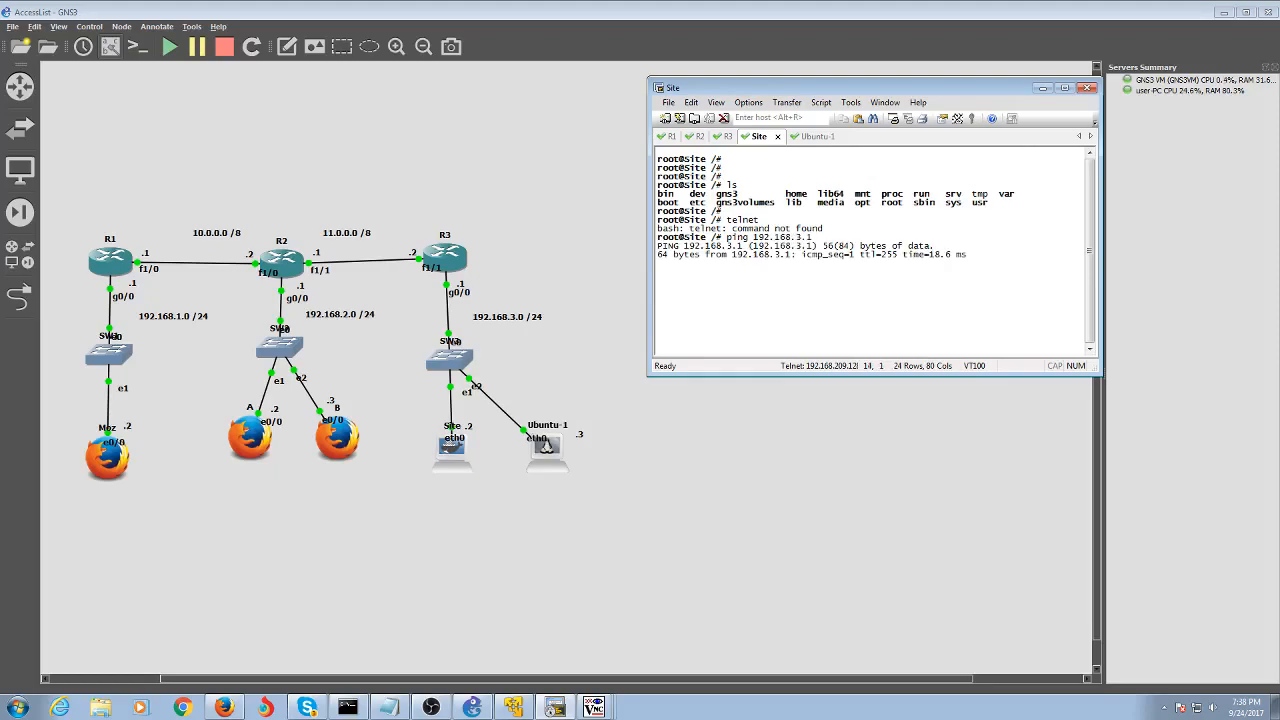
{"action": "key", "text": "ctrl+c"}
Go back to R3's console and begin typing a new command
{"action": "left_click", "coordinate": [728, 136]}
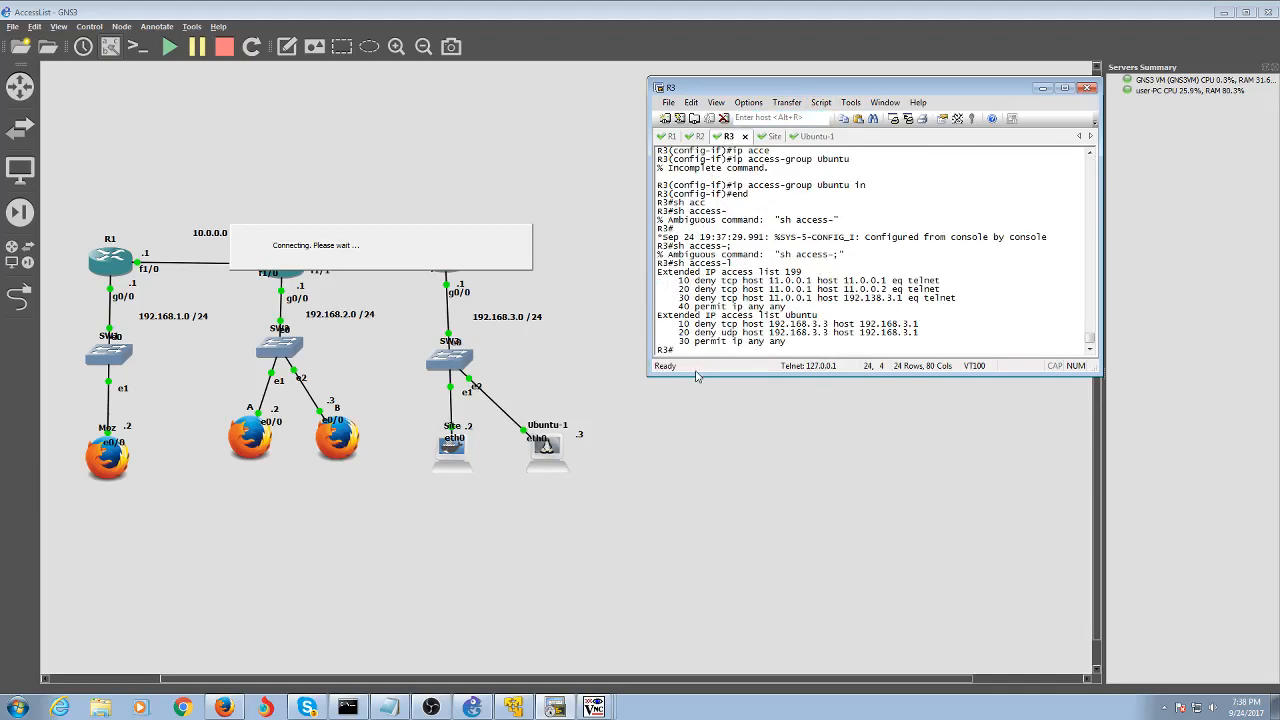
{"action": "type", "text": "permn"}
{"action": "key", "text": "BackSpace"}
{"action": "key", "text": "BackSpace"}
{"action": "key", "text": "BackSpace"}
{"action": "key", "text": "BackSpace"}
{"action": "key", "text": "BackSpace"}
In conf t on R3, enter 'ip access-list extended PING' to create the PING list
{"action": "type", "text": "conf t"}
{"action": "key", "text": "Return"}
{"action": "type", "text": "ip acc"}
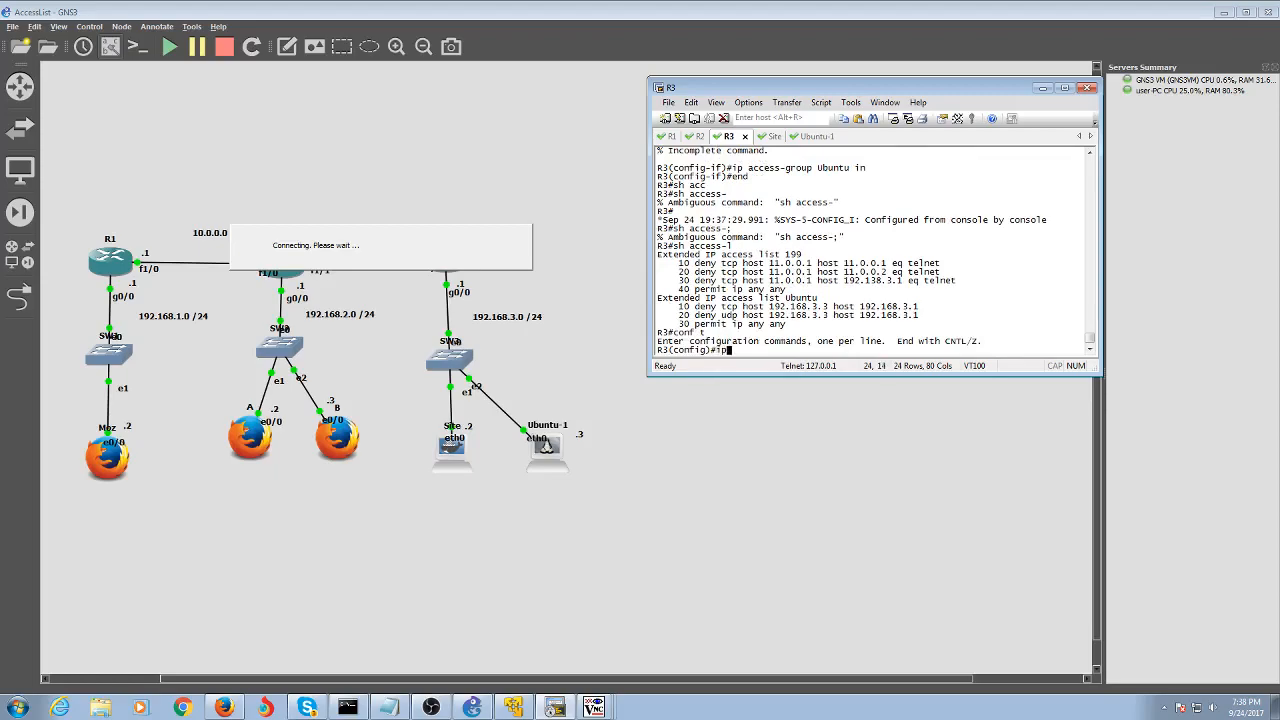
{"action": "key", "text": "Tab"}
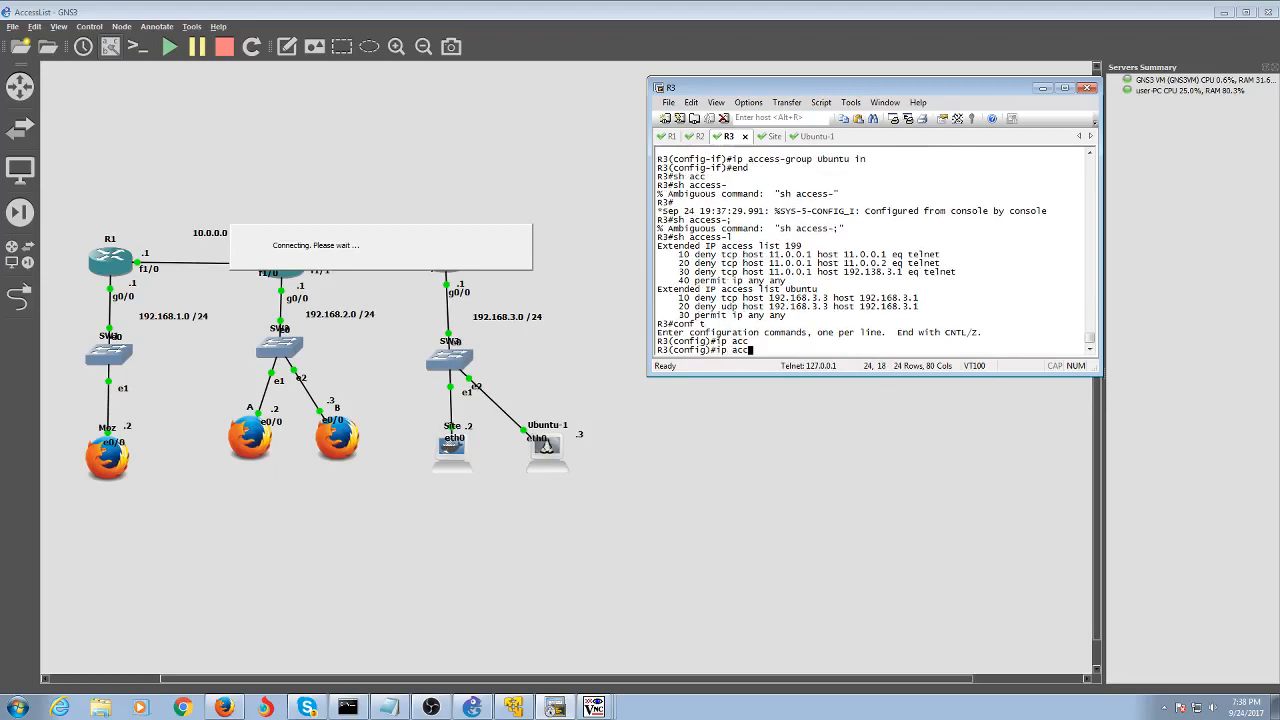
{"action": "type", "text": "e"}
{"action": "key", "text": "Tab"}
{"action": "type", "text": "exte"}
{"action": "key", "text": "Tab"}
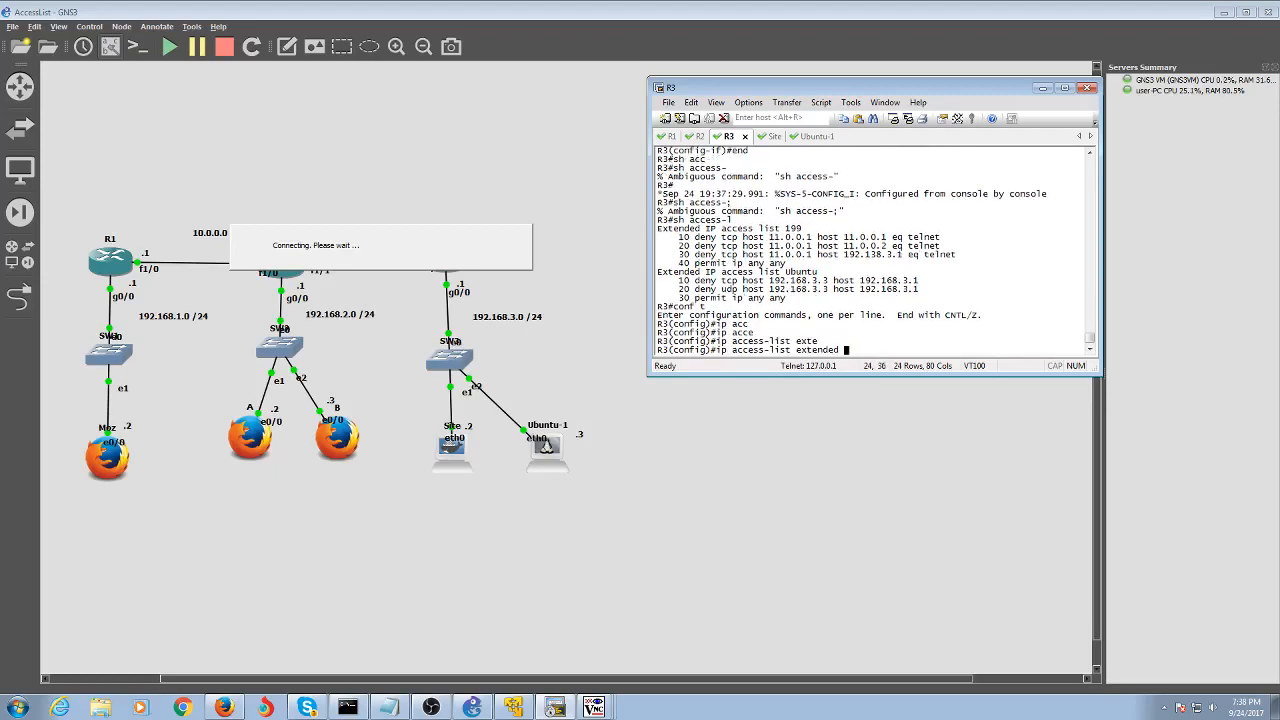
{"action": "type", "text": "PiNG"}
{"action": "key", "text": "BackSpace"}
{"action": "key", "text": "BackSpace"}
{"action": "key", "text": "BackSpace"}
{"action": "type", "text": "ING"}
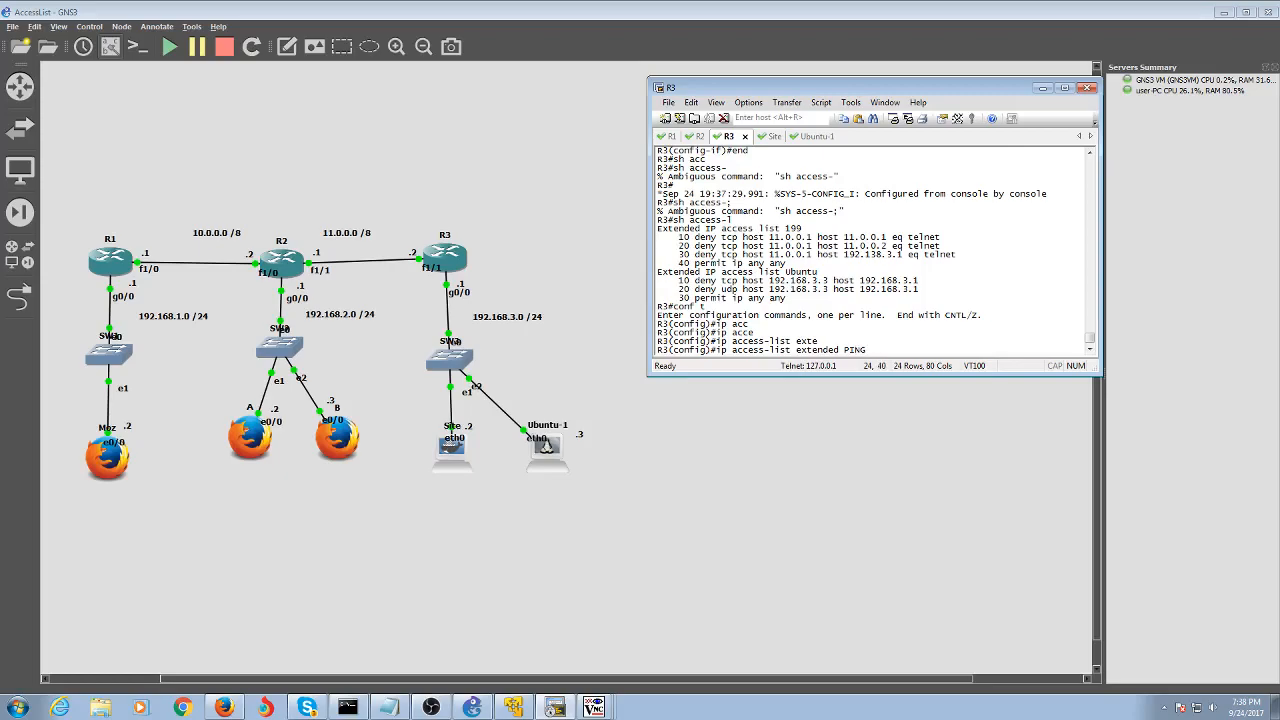
{"action": "key", "text": "Return"}
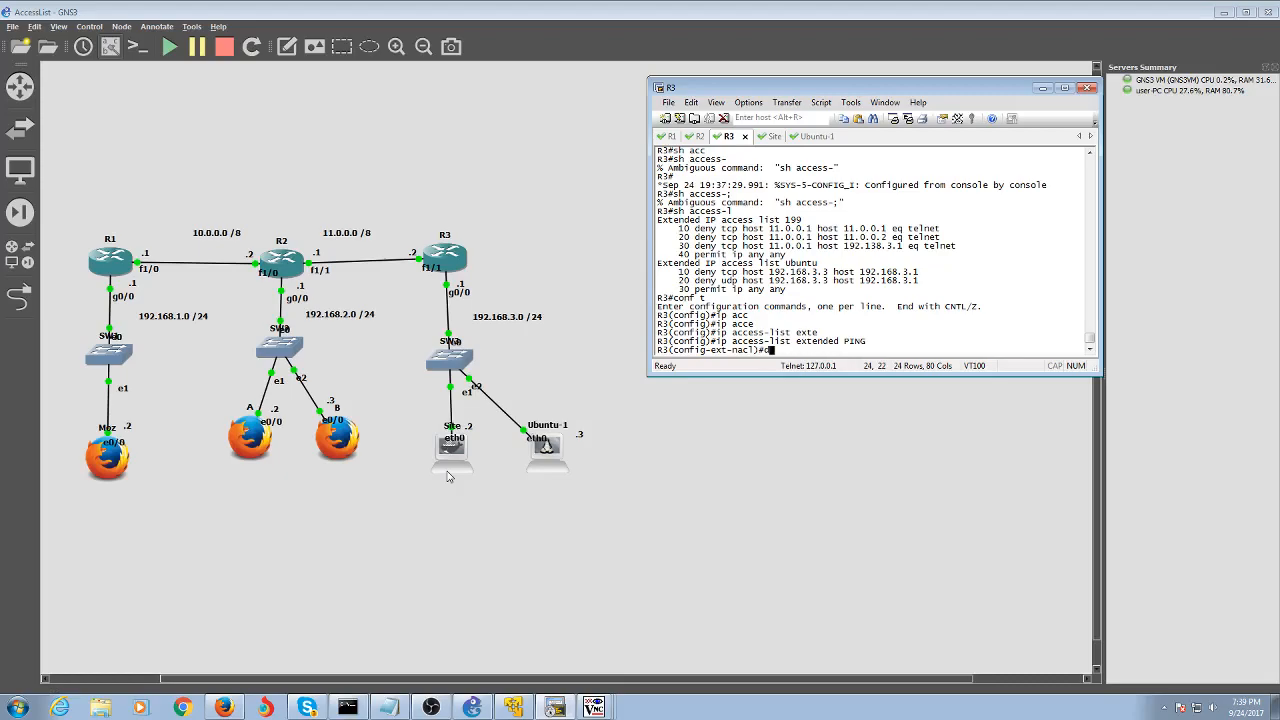
Add 'deny icmp 192.168.2.0 0.0.0.255 host site', then start a TCP permit line with '?' help
{"action": "type", "text": "eny icmp 192.168."}
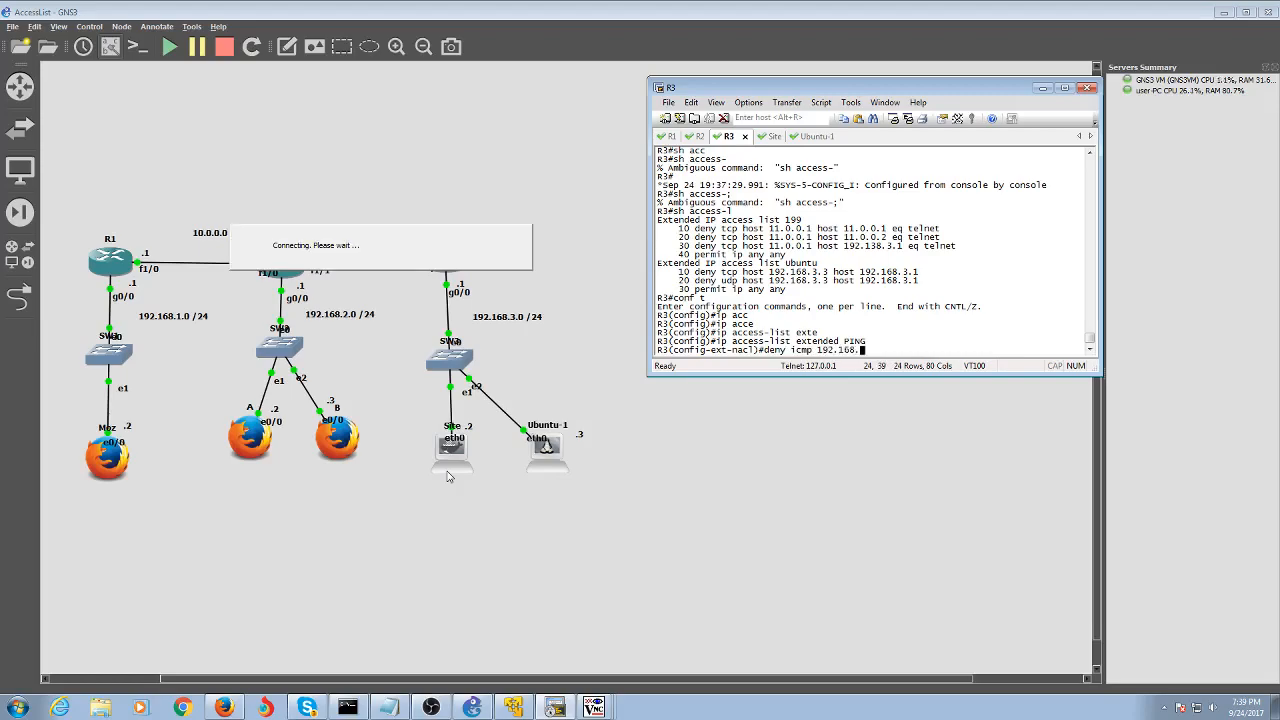
{"action": "type", "text": "2.0 0.0.0.255 host Site"}
{"action": "key", "text": "Return"}
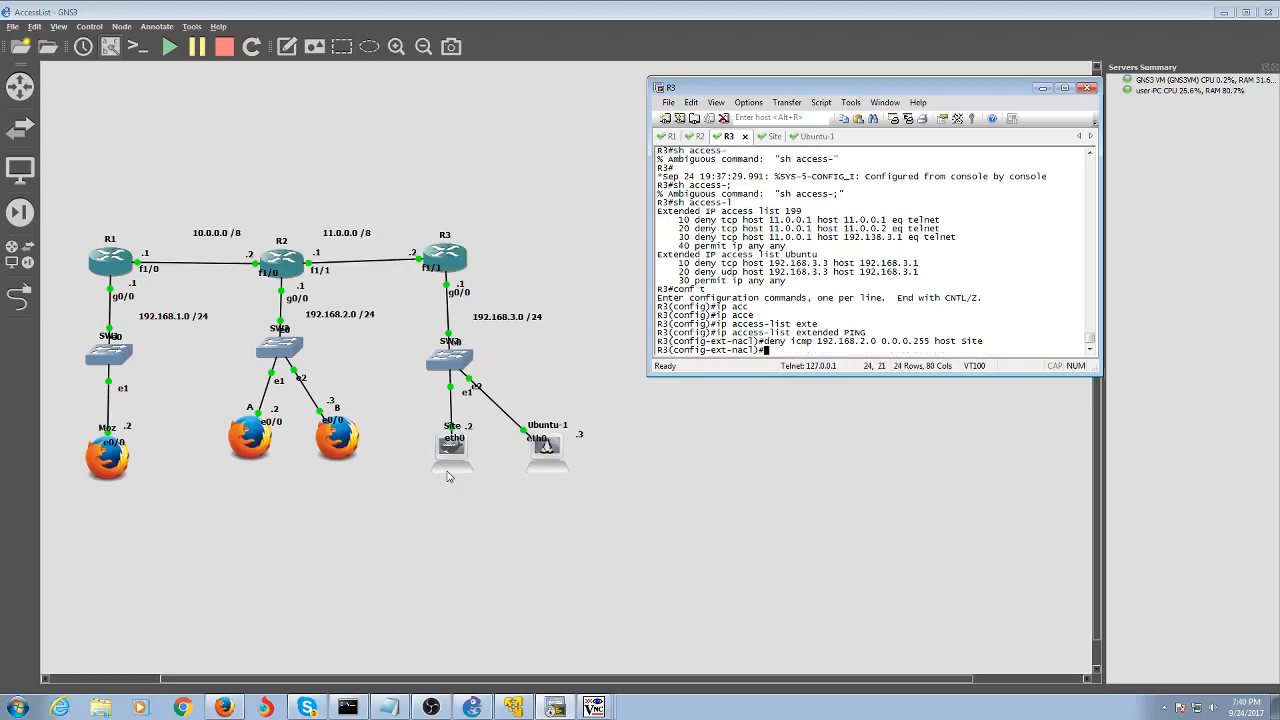
{"action": "type", "text": "permit tcp 192.168.2.0 0.0.0.255"}
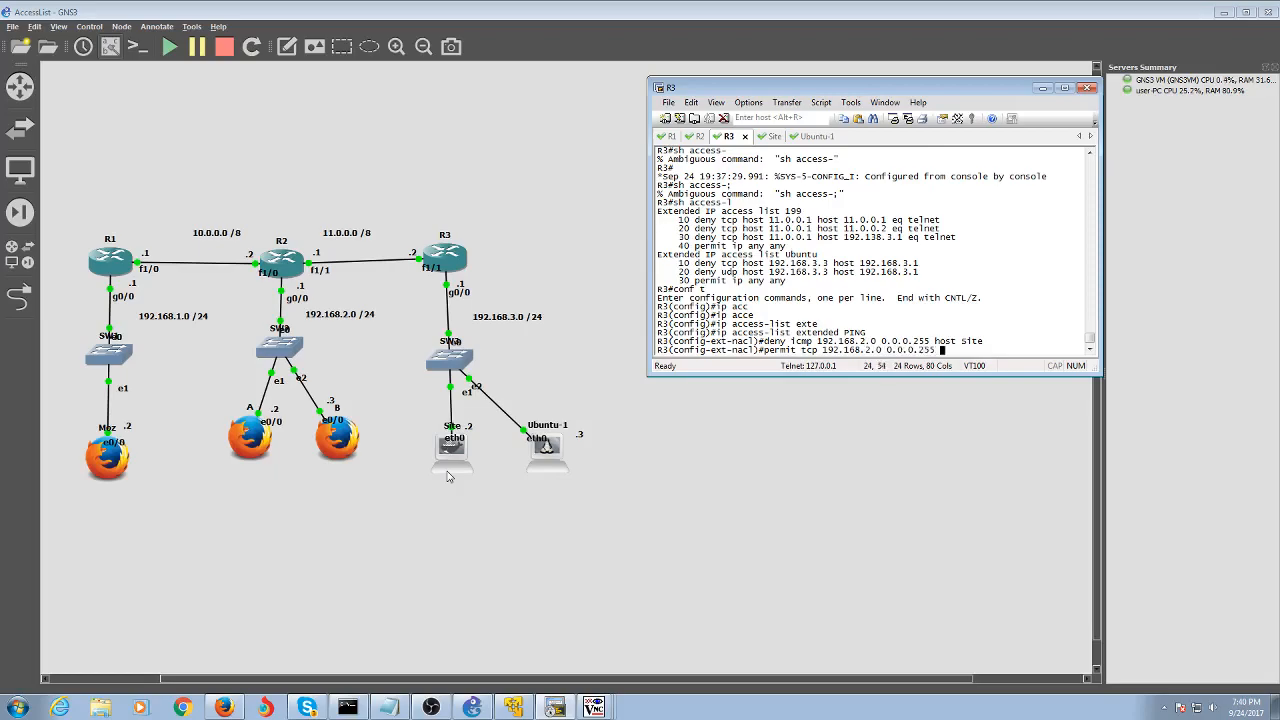
{"action": "type", "text": "host site ?"}
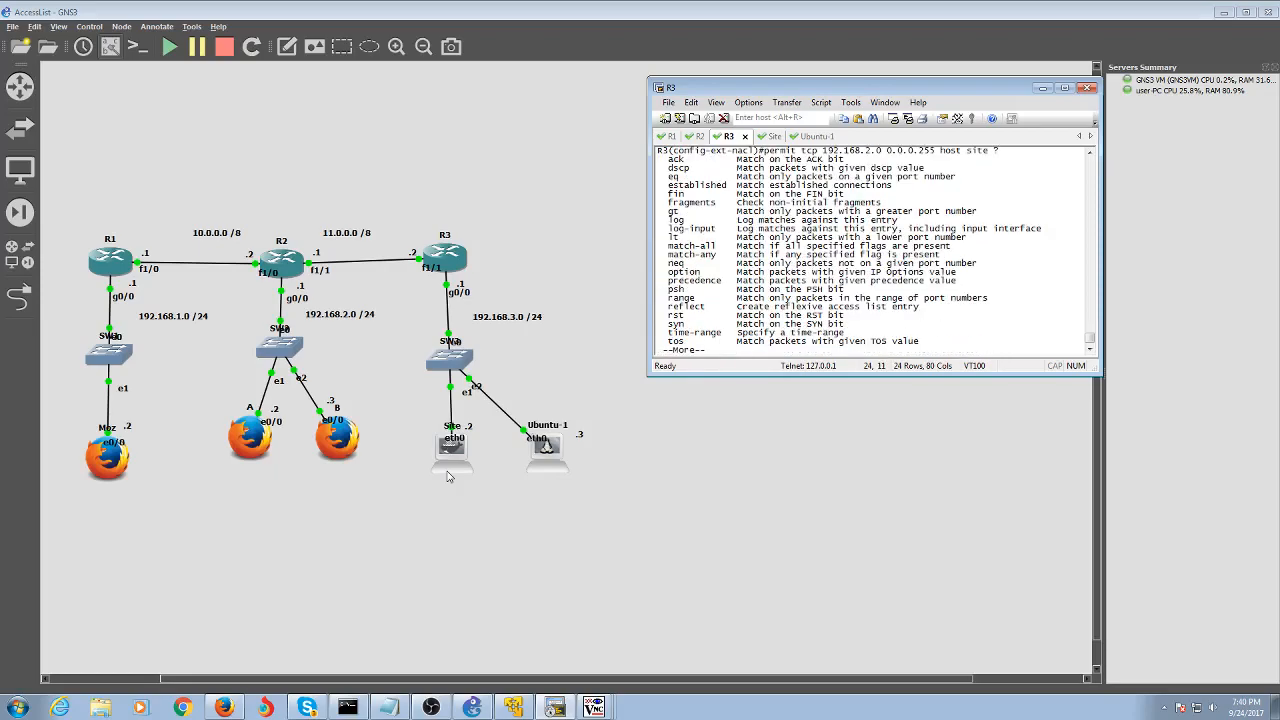
Add 'permit tcp 192.168.2.0 0.0.0.255 host site eq www' to PING
{"action": "key", "text": "Return"}
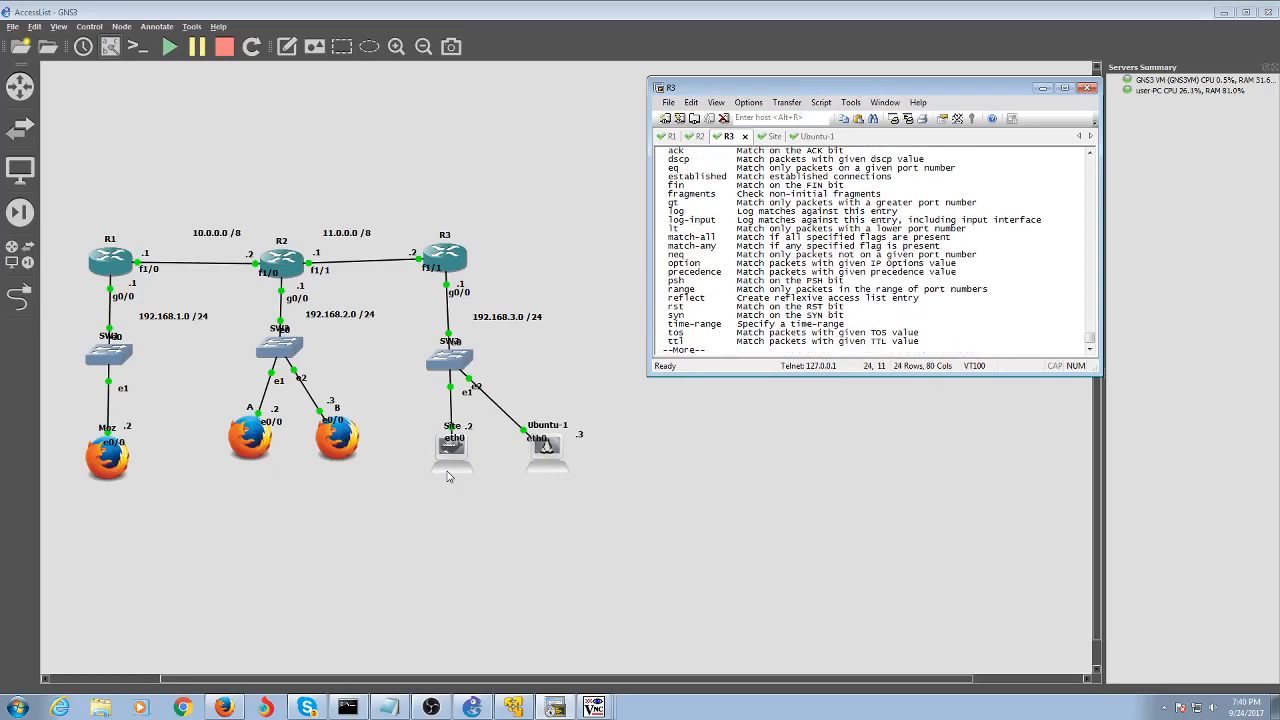
{"action": "key", "text": "Return"}
{"action": "key", "text": "Return"}
{"action": "key", "text": "Return"}
{"action": "key", "text": "Return"}
{"action": "key", "text": "Return"}
{"action": "key", "text": "Return"}
{"action": "key", "text": "Return"}
{"action": "key", "text": "Return"}
{"action": "key", "text": "Return"}
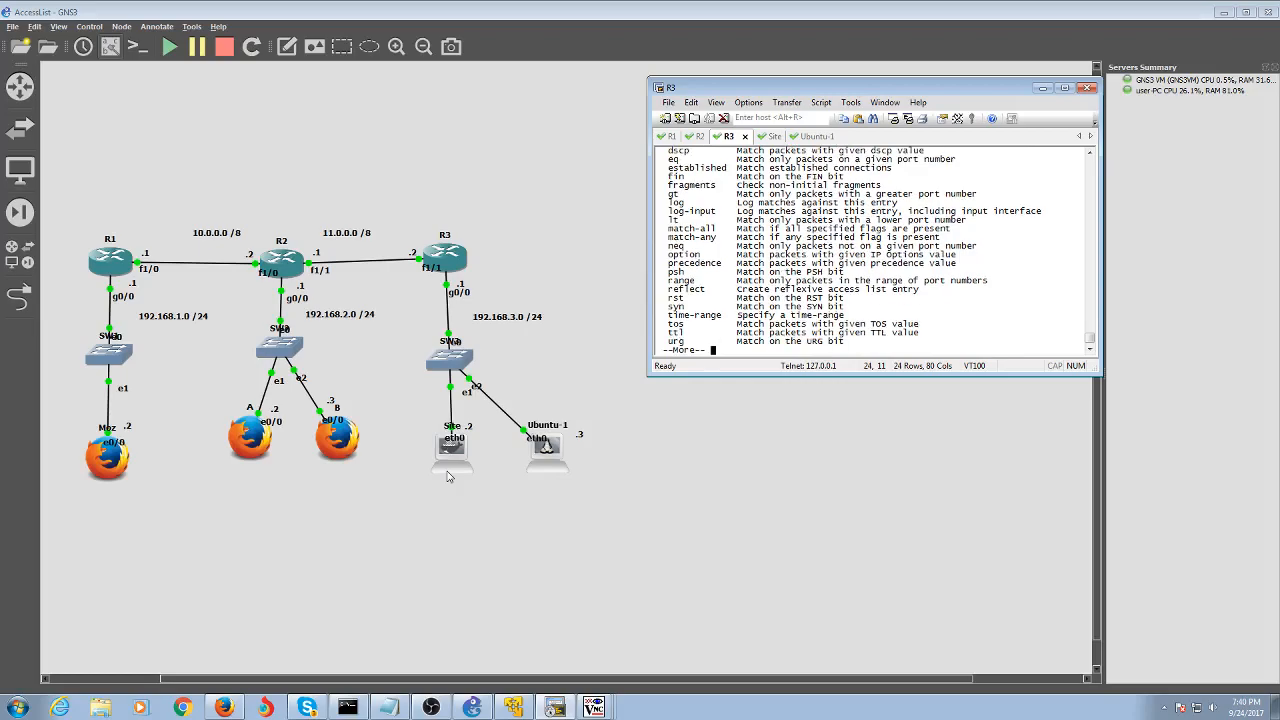
{"action": "key", "text": "Up"}
{"action": "type", "text": "eq ?"}
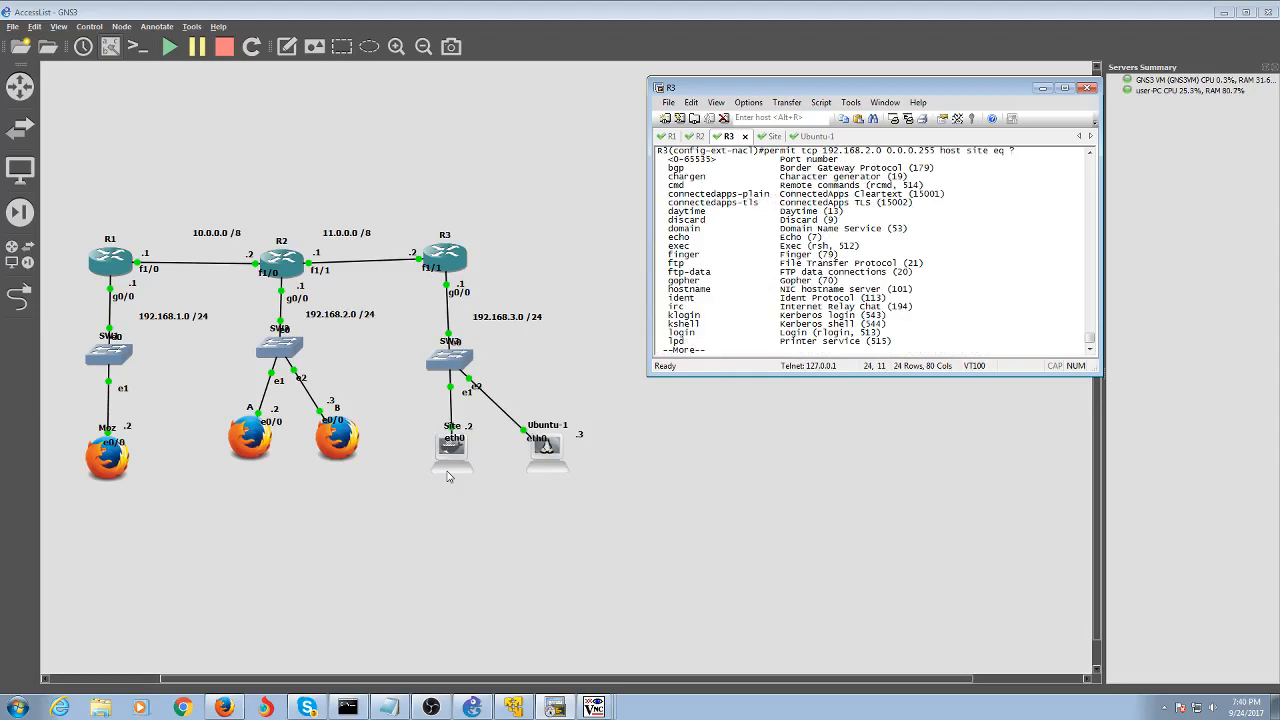
{"action": "key", "text": "Return"}
{"action": "key", "text": "Return"}
{"action": "key", "text": "Return"}
{"action": "key", "text": "Return"}
{"action": "key", "text": "Return"}
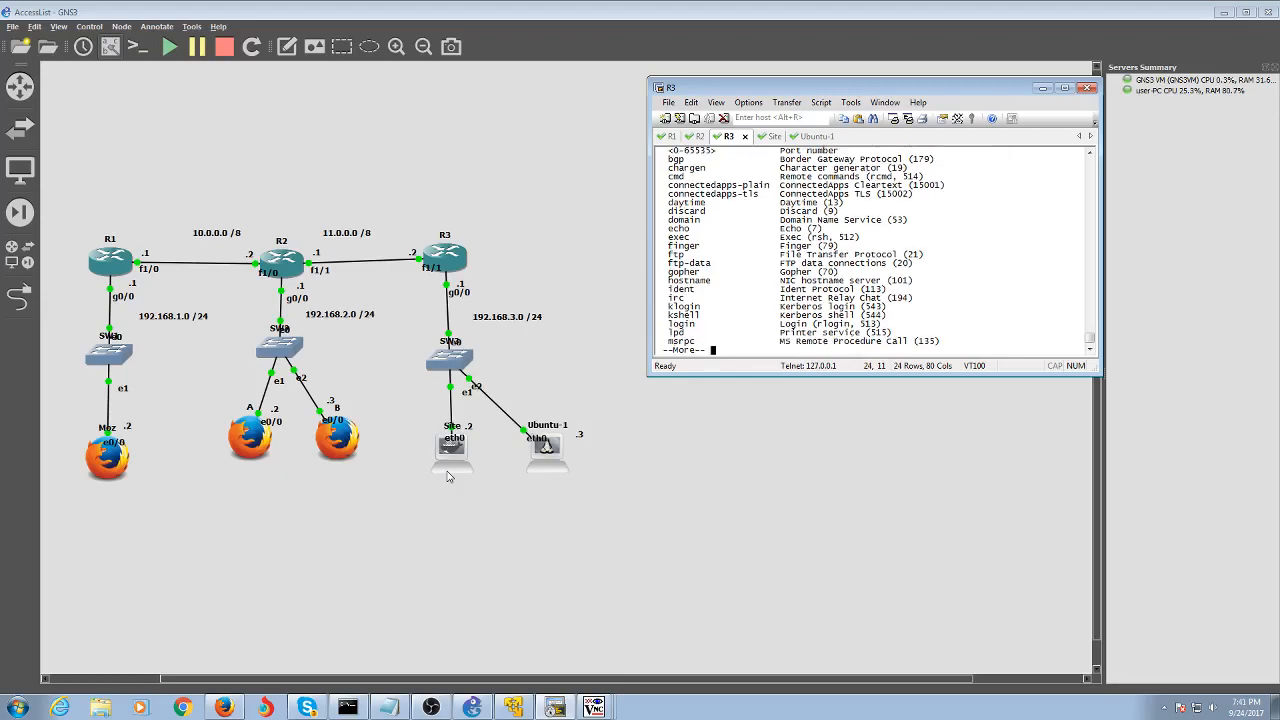
{"action": "key", "text": "Return"}
{"action": "key", "text": "Return"}
{"action": "key", "text": "Return"}
{"action": "key", "text": "Return"}
{"action": "key", "text": "Return"}
{"action": "key", "text": "Return"}
{"action": "key", "text": "Return"}
{"action": "key", "text": "Return"}
{"action": "key", "text": "Return"}
{"action": "key", "text": "Return"}
{"action": "key", "text": "Return"}
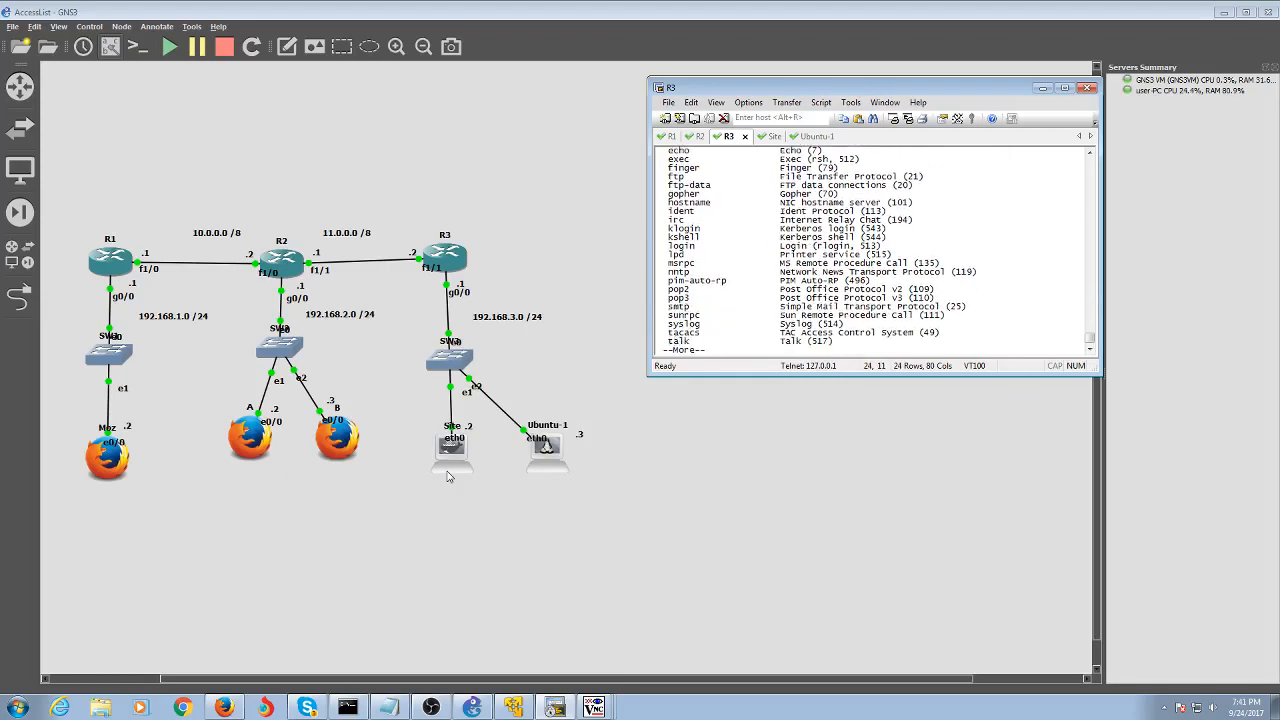
{"action": "key", "text": "Up"}
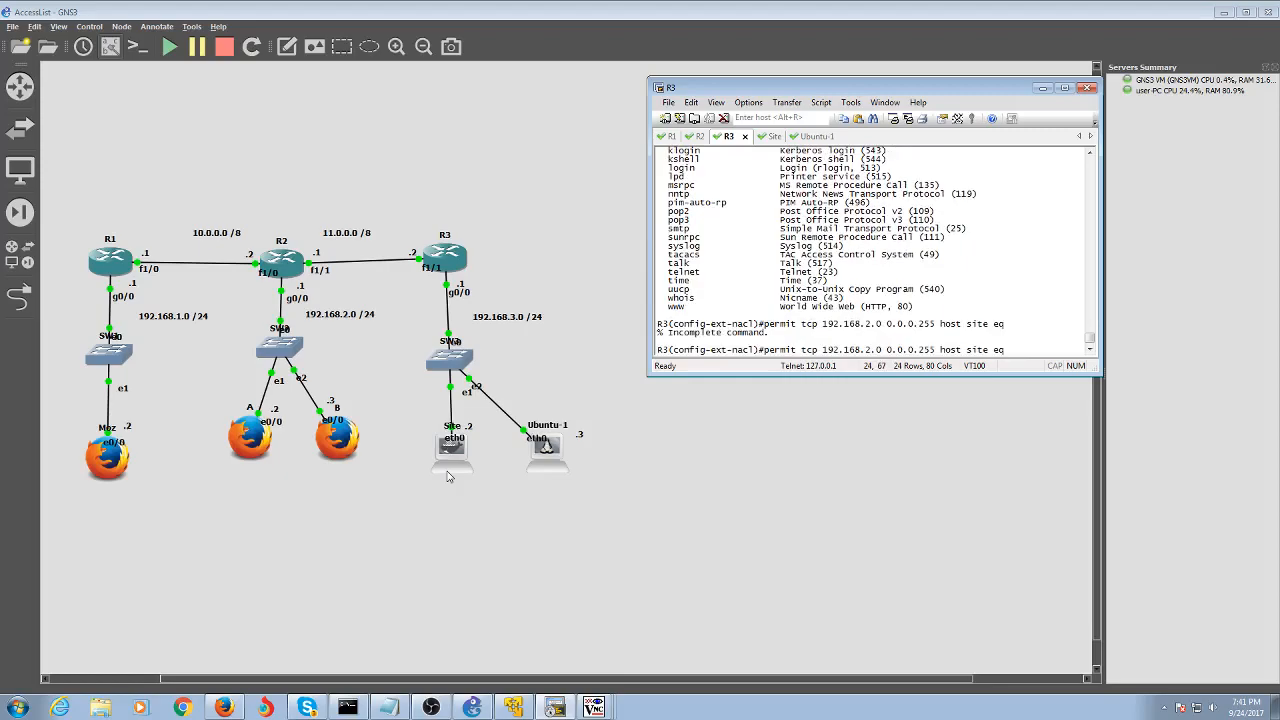
{"action": "type", "text": "www"}
{"action": "key", "text": "Return"}
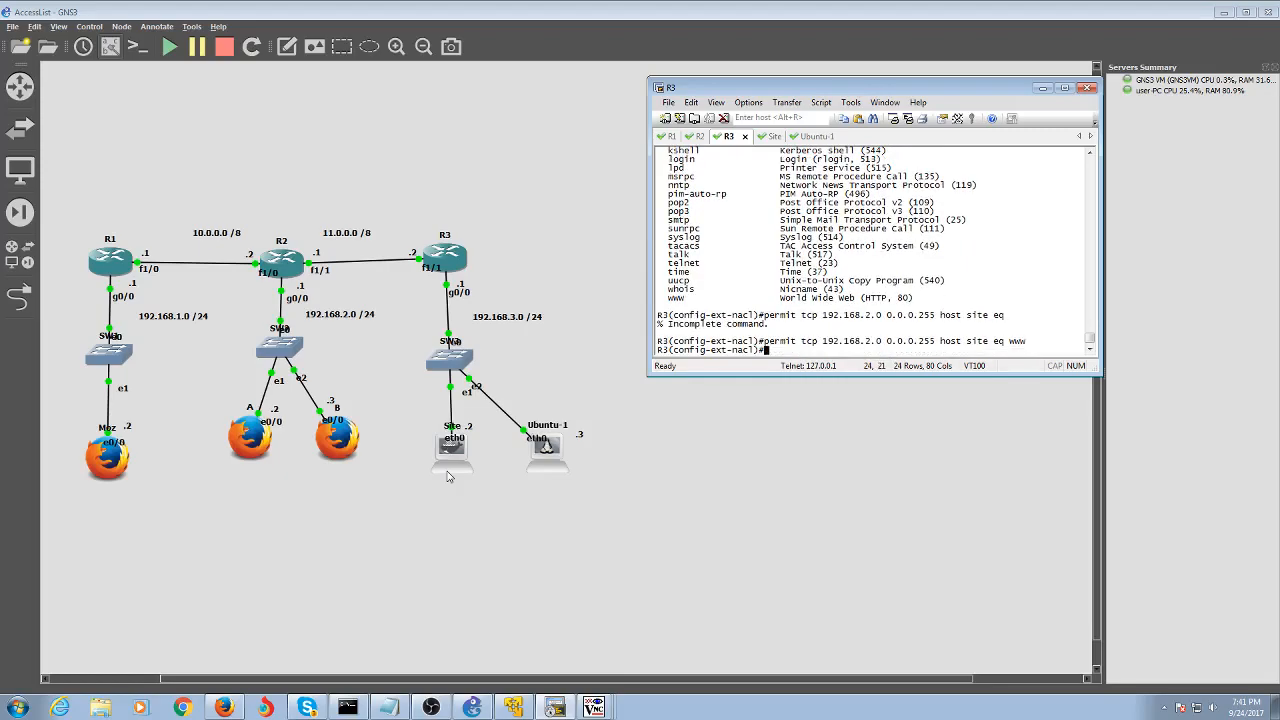
Add 'permit ip any any' to PING after correcting the missing protocol
{"action": "type", "text": "permit"}
{"action": "key", "text": "Tab"}
{"action": "type", "text": "any any"}
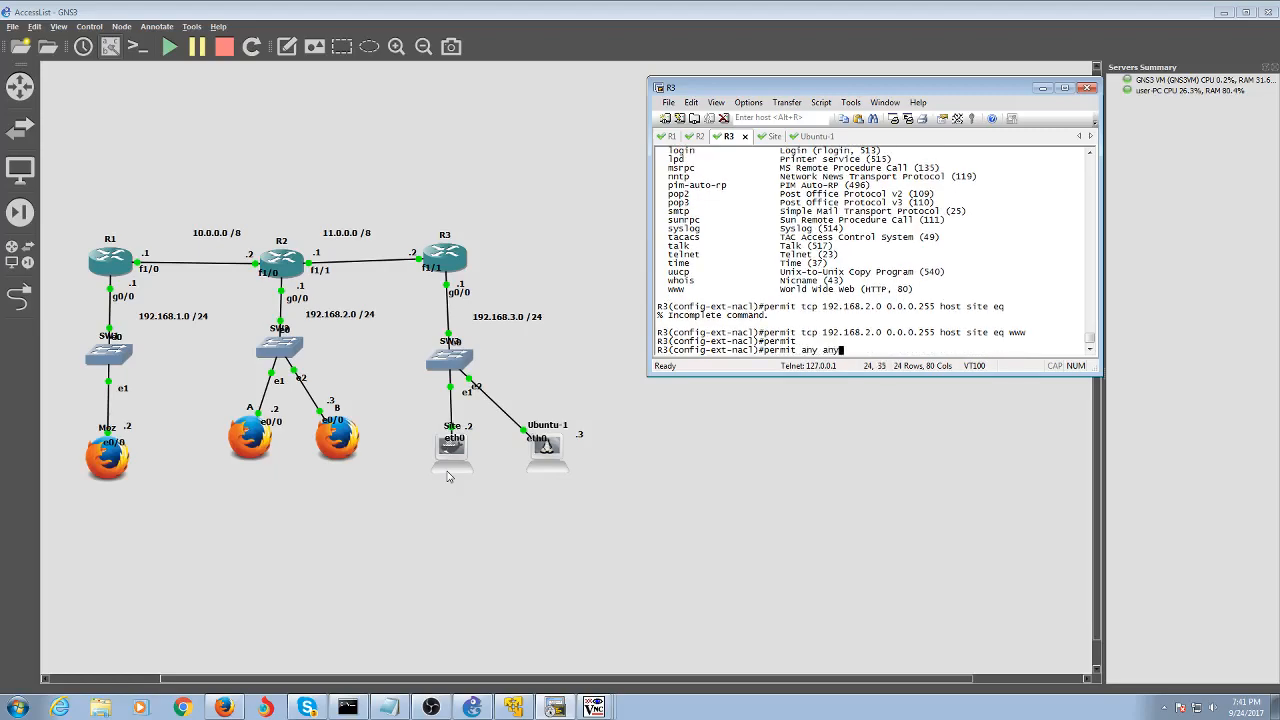
{"action": "key", "text": "Return"}
{"action": "key", "text": "Up"}
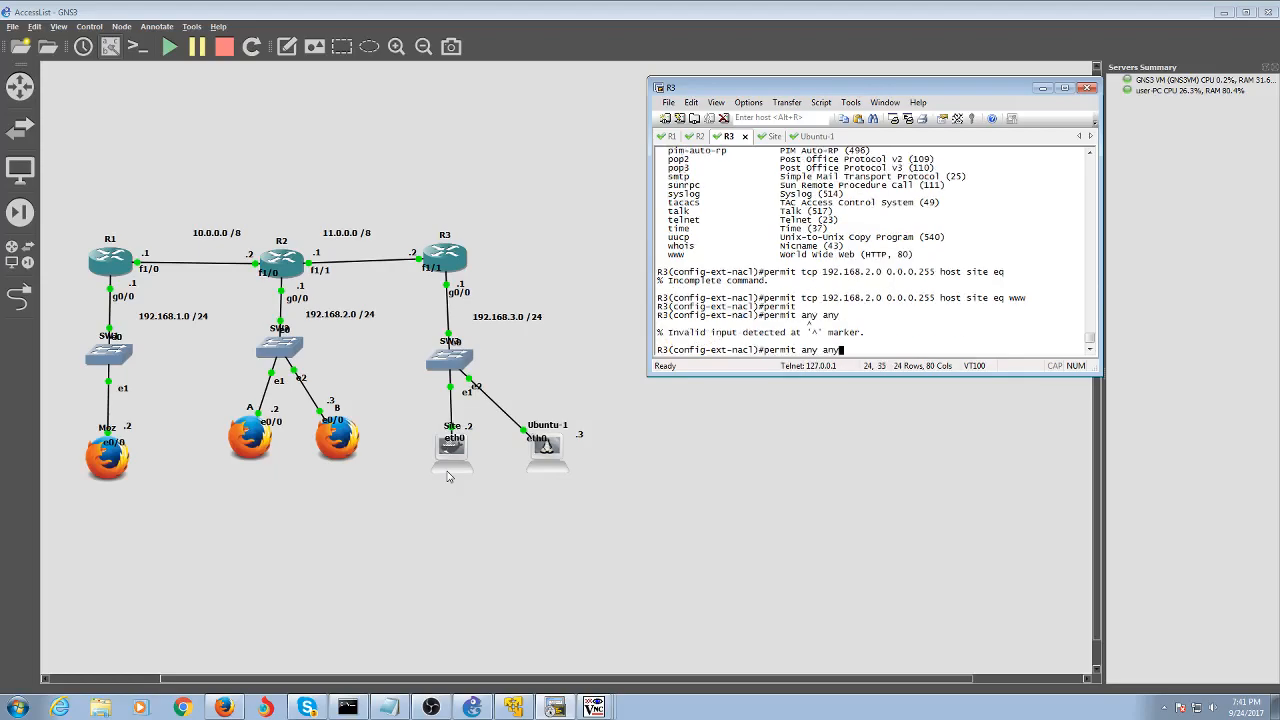
{"action": "key", "text": "Left"}
{"action": "key", "text": "Left"}
{"action": "key", "text": "Left"}
{"action": "key", "text": "Left"}
{"action": "key", "text": "Left"}
{"action": "key", "text": "Left"}
{"action": "key", "text": "Left"}
{"action": "key", "text": "Left"}
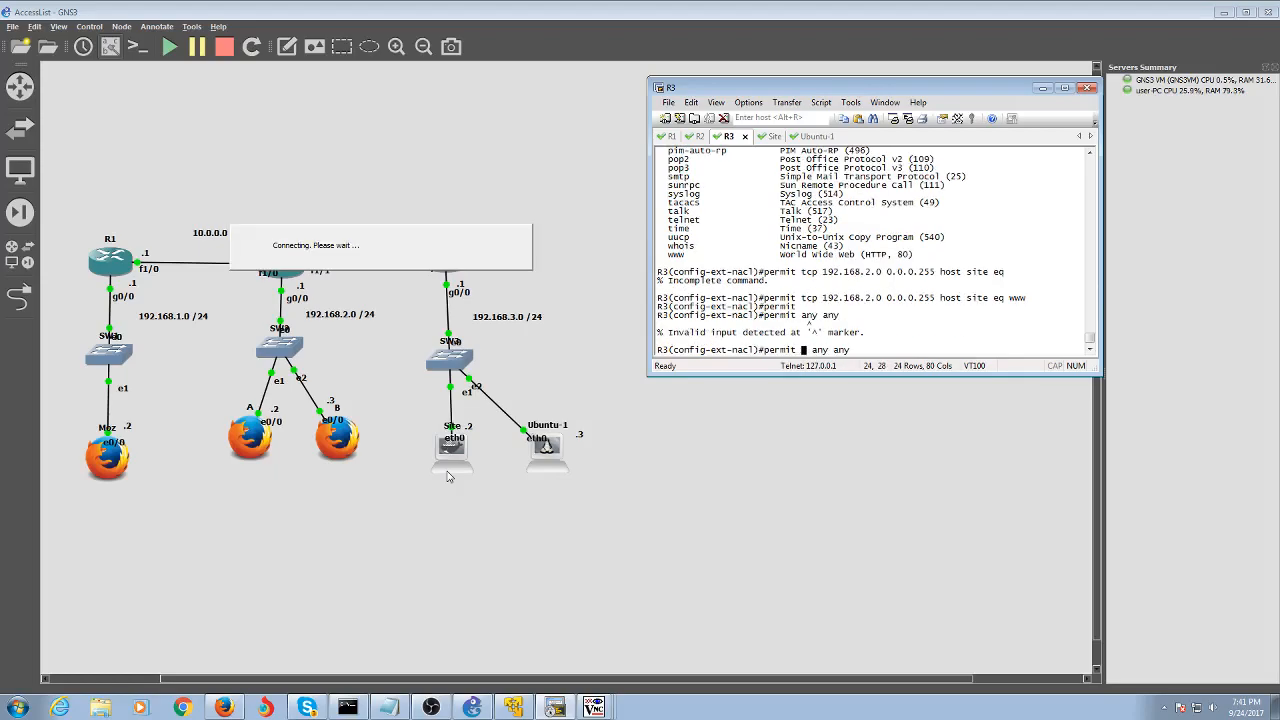
{"action": "type", "text": "ip"}
{"action": "key", "text": "Return"}
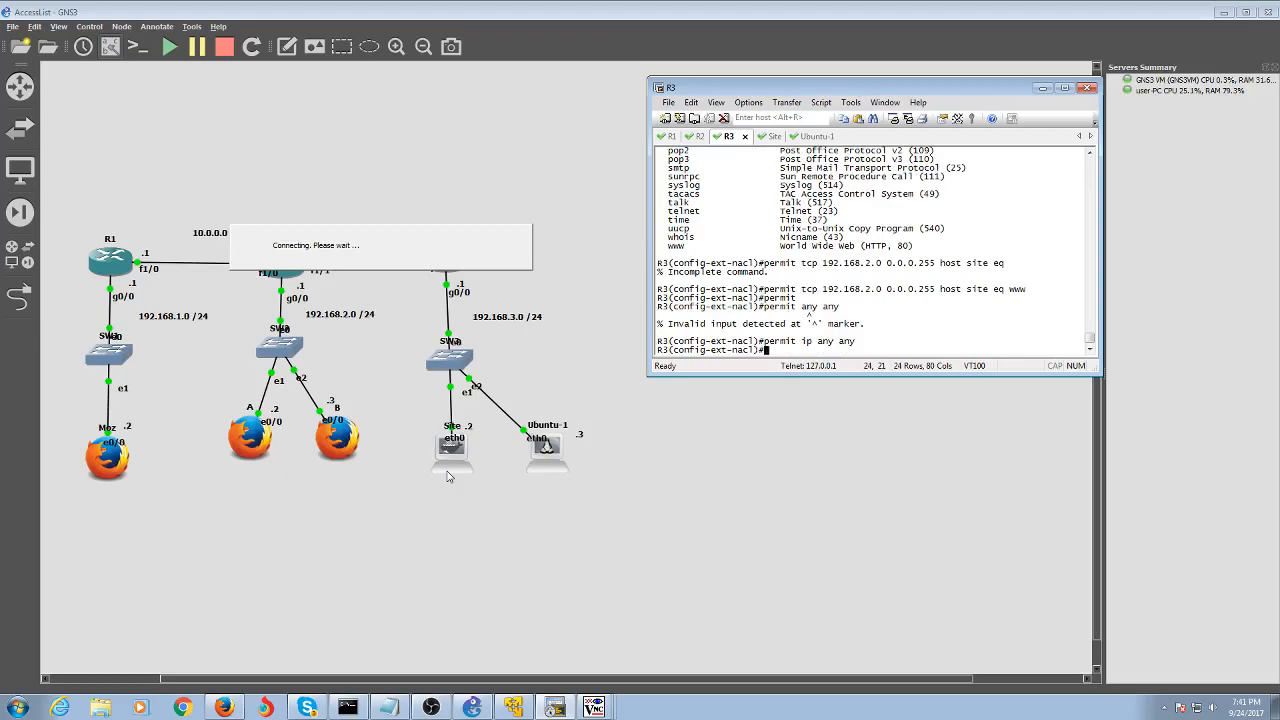
Exit configuration, run 'sh access-lists' showing PING's four entries, then re-enter conf t
{"action": "type", "text": "end"}
{"action": "key", "text": "Return"}
{"action": "type", "text": "sh access-l"}
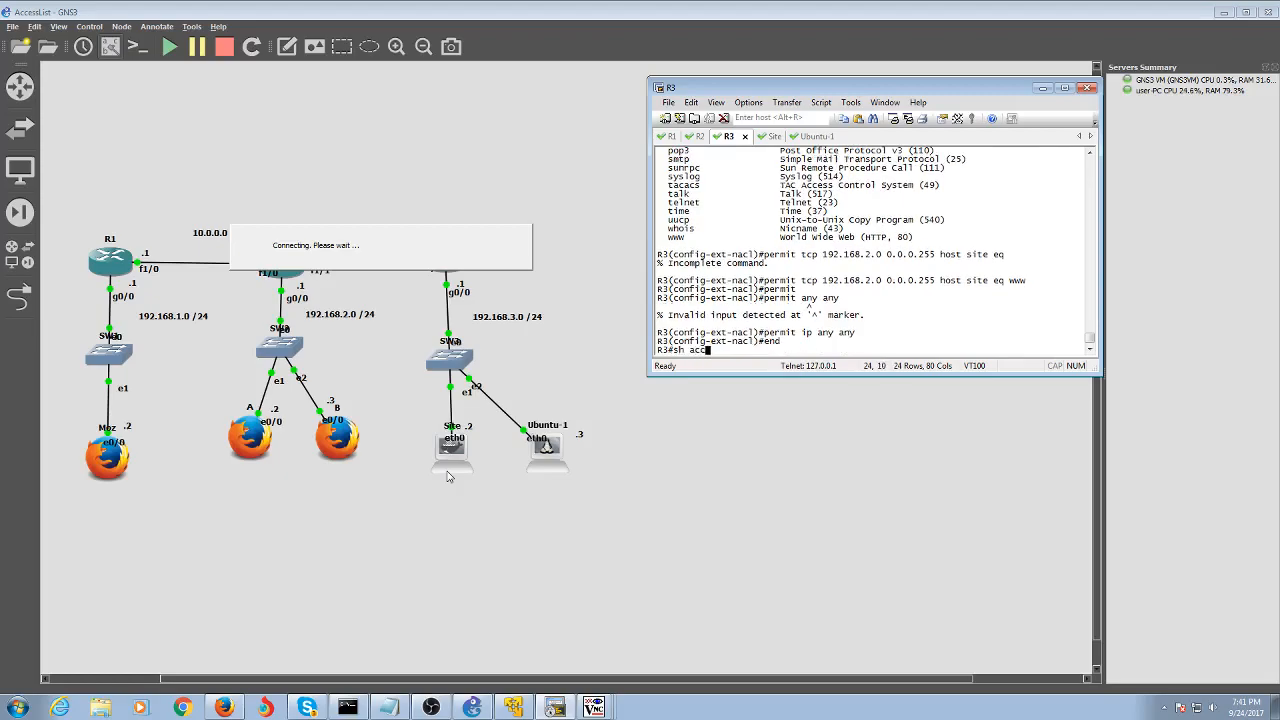
{"action": "key", "text": "Tab"}
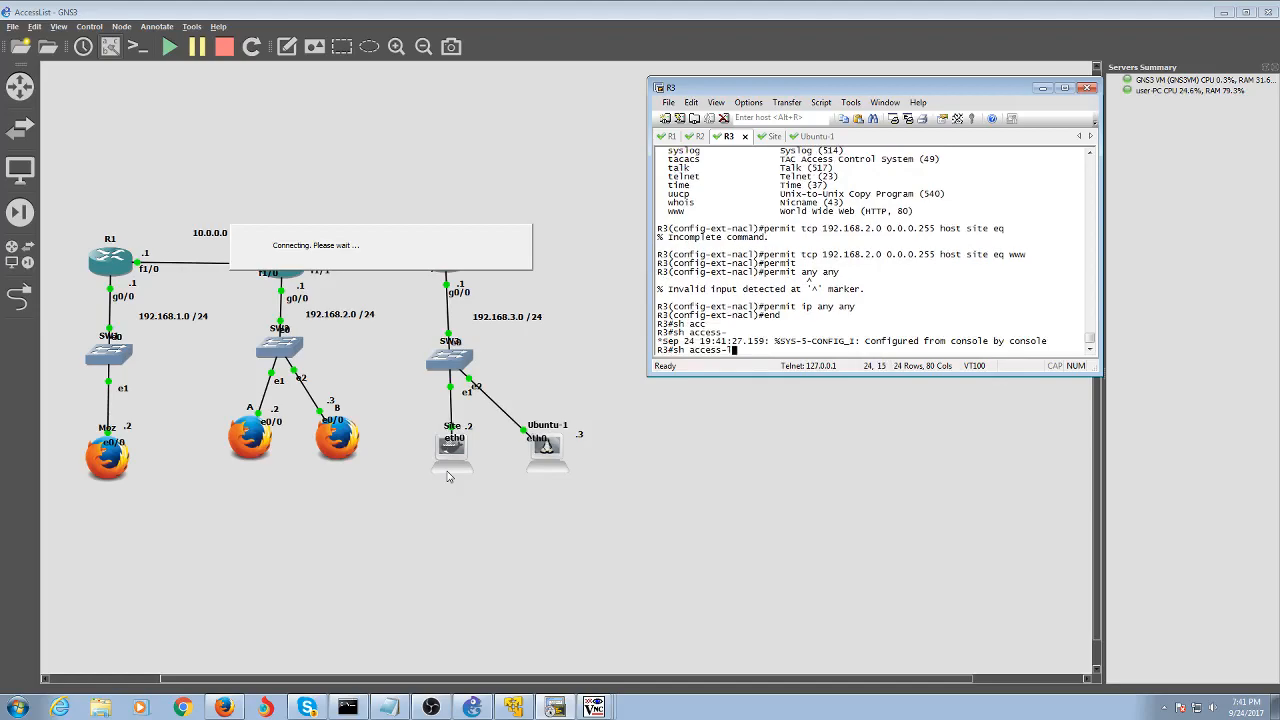
{"action": "type", "text": "l"}
{"action": "key", "text": "Tab"}
{"action": "key", "text": "Return"}
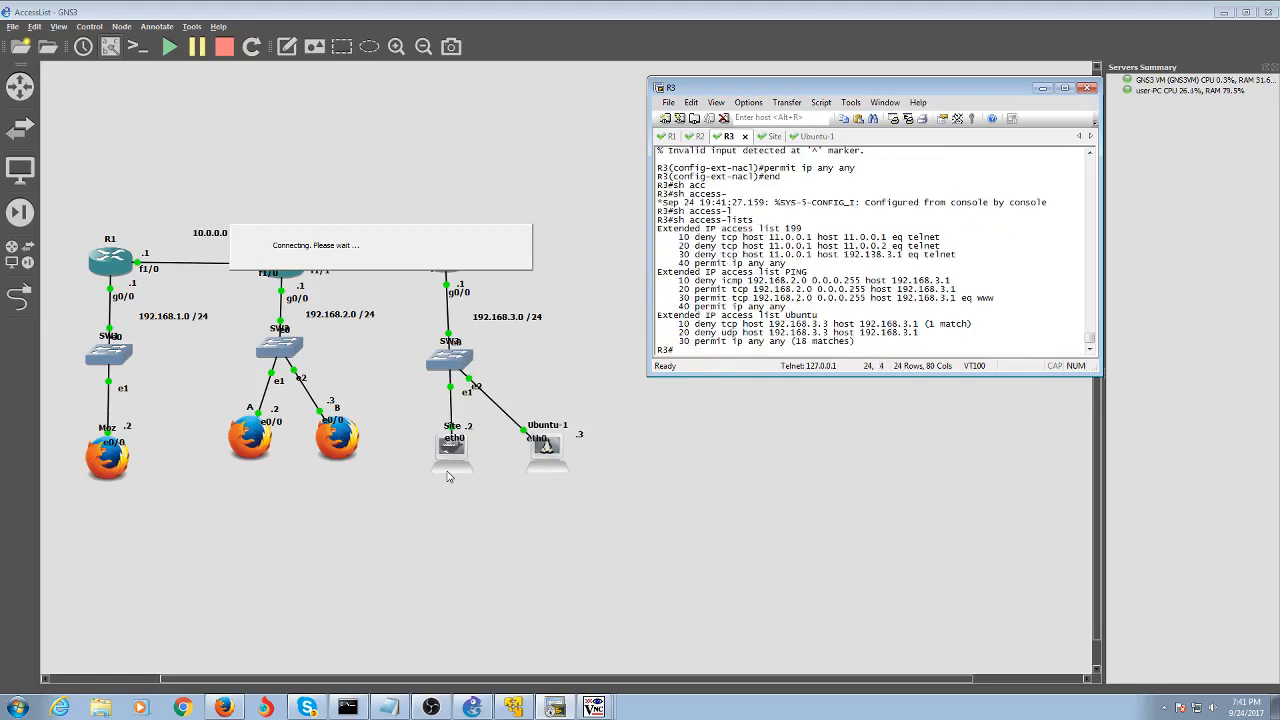
{"action": "type", "text": "conf t"}
{"action": "key", "text": "Return"}
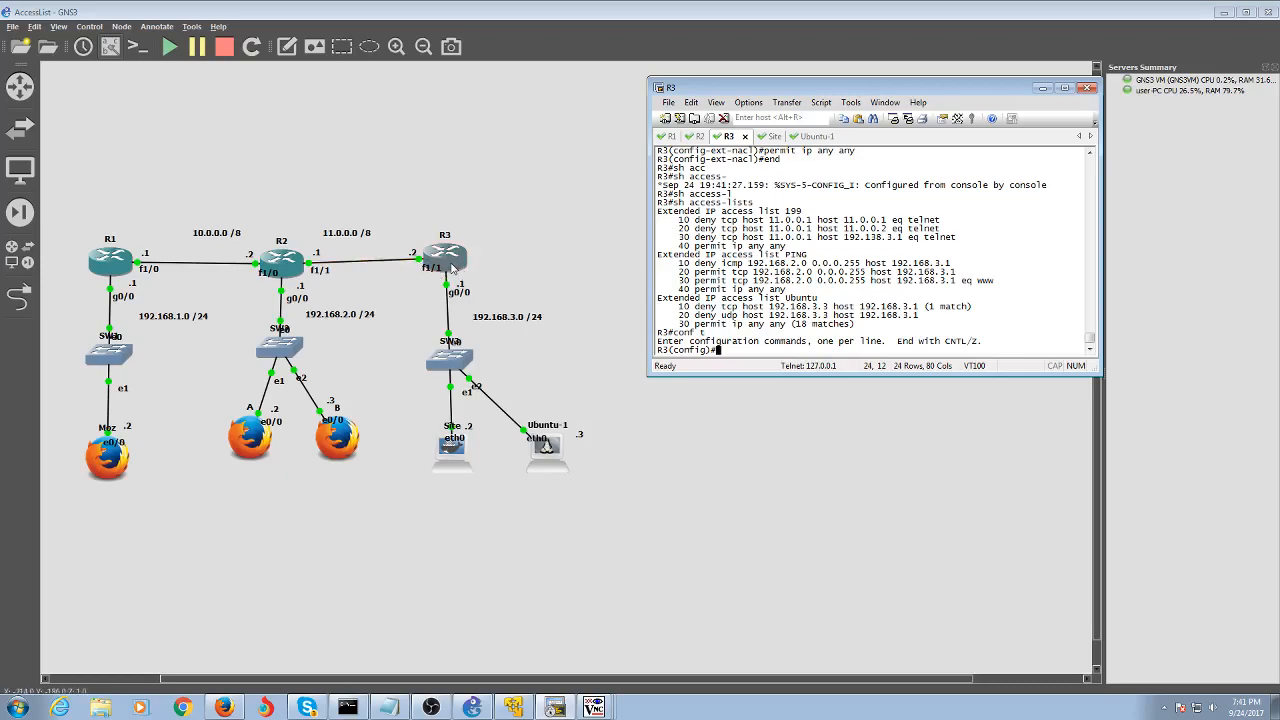
Apply access list PING inbound on R3's FastEthernet 1/1 and exit configuration mode
{"action": "type", "text": "int fast"}
{"action": "key", "text": "Tab"}
{"action": "type", "text": "1/1"}
{"action": "key", "text": "Return"}
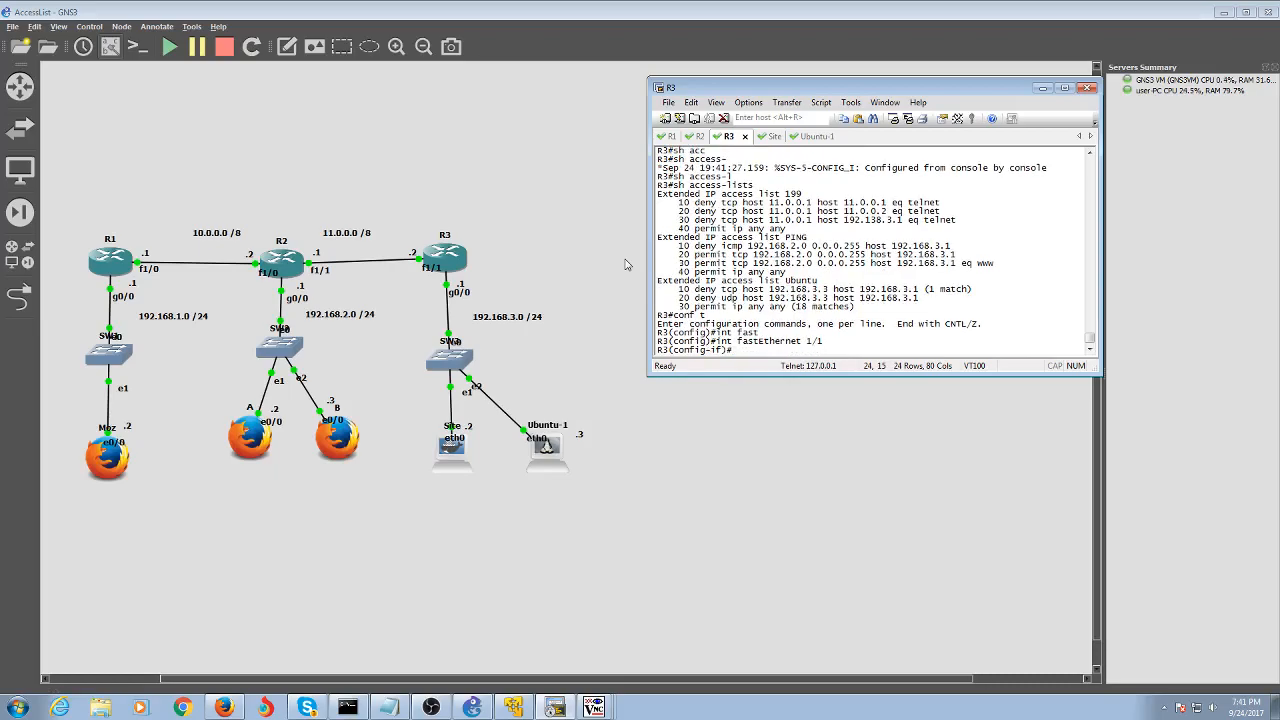
{"action": "type", "text": "ip acc"}
{"action": "key", "text": "Tab"}
{"action": "type", "text": "e"}
{"action": "key", "text": "Tab"}
{"action": "type", "text": "PING"}
{"action": "key", "text": "Return"}
{"action": "key", "text": "Up"}
{"action": "type", "text": "in"}
{"action": "key", "text": "Return"}
{"action": "type", "text": "end"}
{"action": "key", "text": "Return"}
Display R3's access lists with 'sh access-lists'
{"action": "type", "text": "sh acc"}
{"action": "key", "text": "Tab"}
{"action": "type", "text": "l"}
{"action": "key", "text": "Tab"}
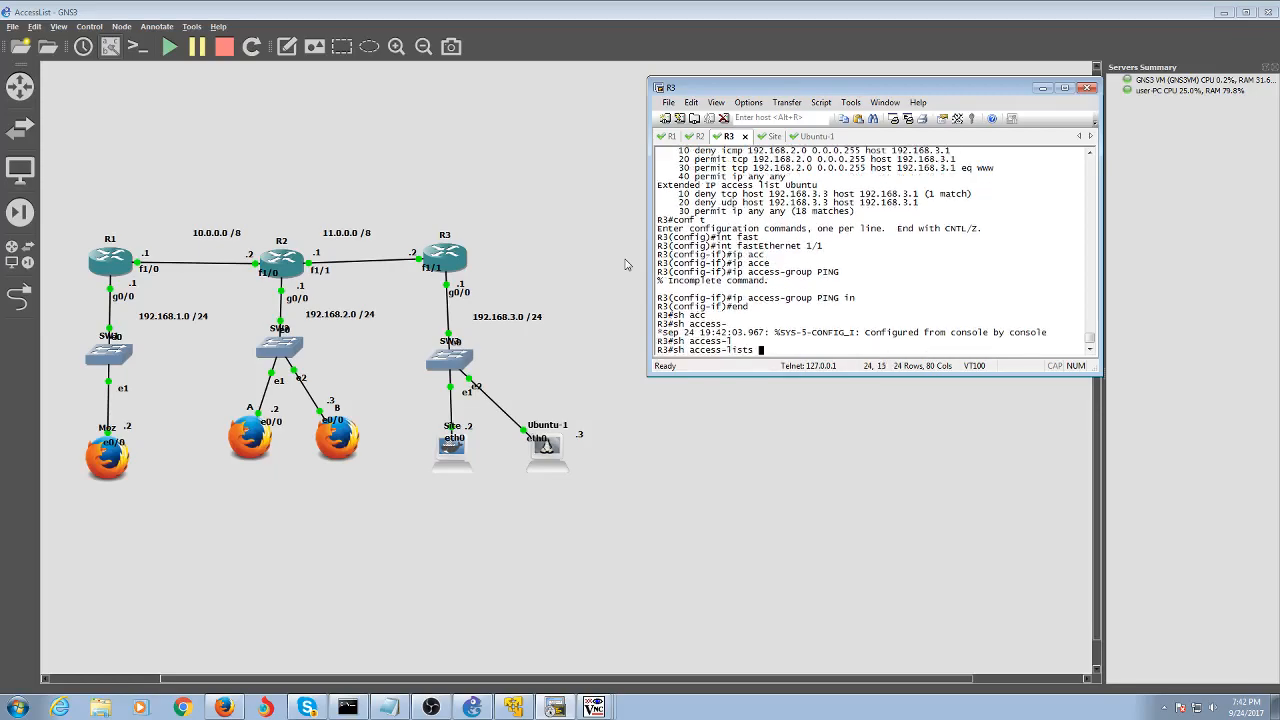
{"action": "key", "text": "Return"}
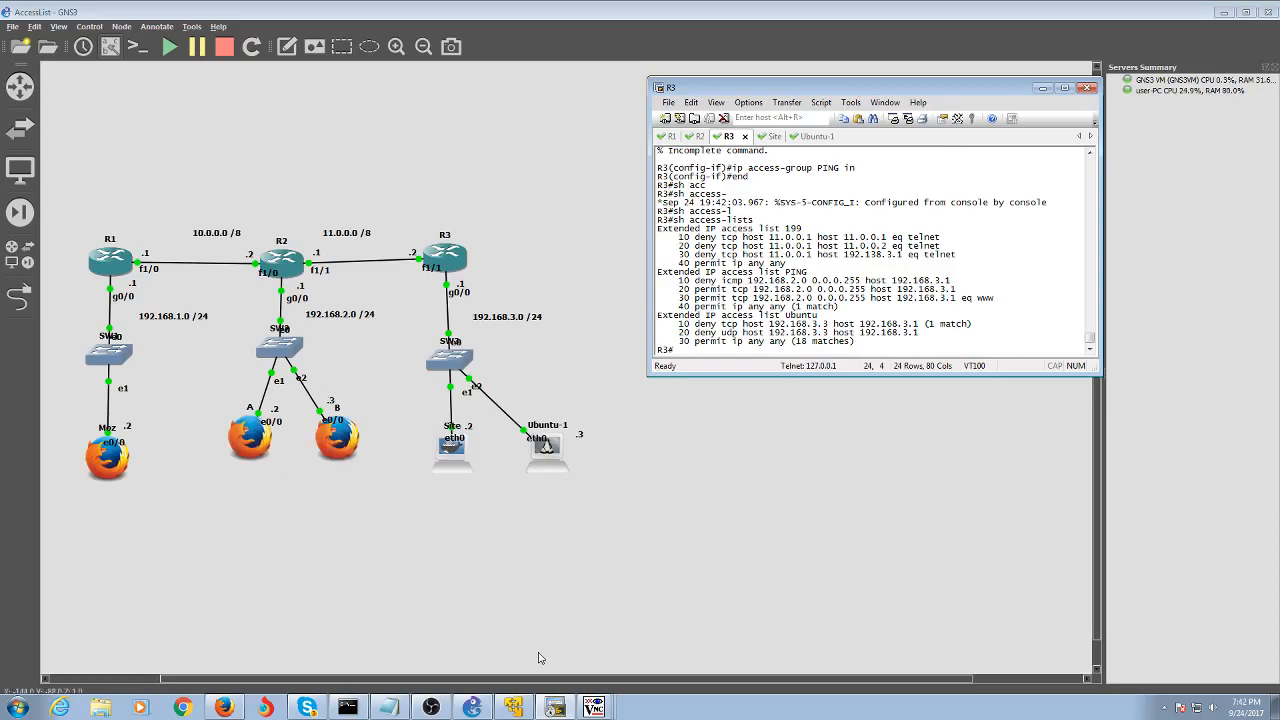
Ping 192.168.3.2 from host A's terminal, which reports the network unreachable
{"action": "left_click", "coordinate": [474, 702]}
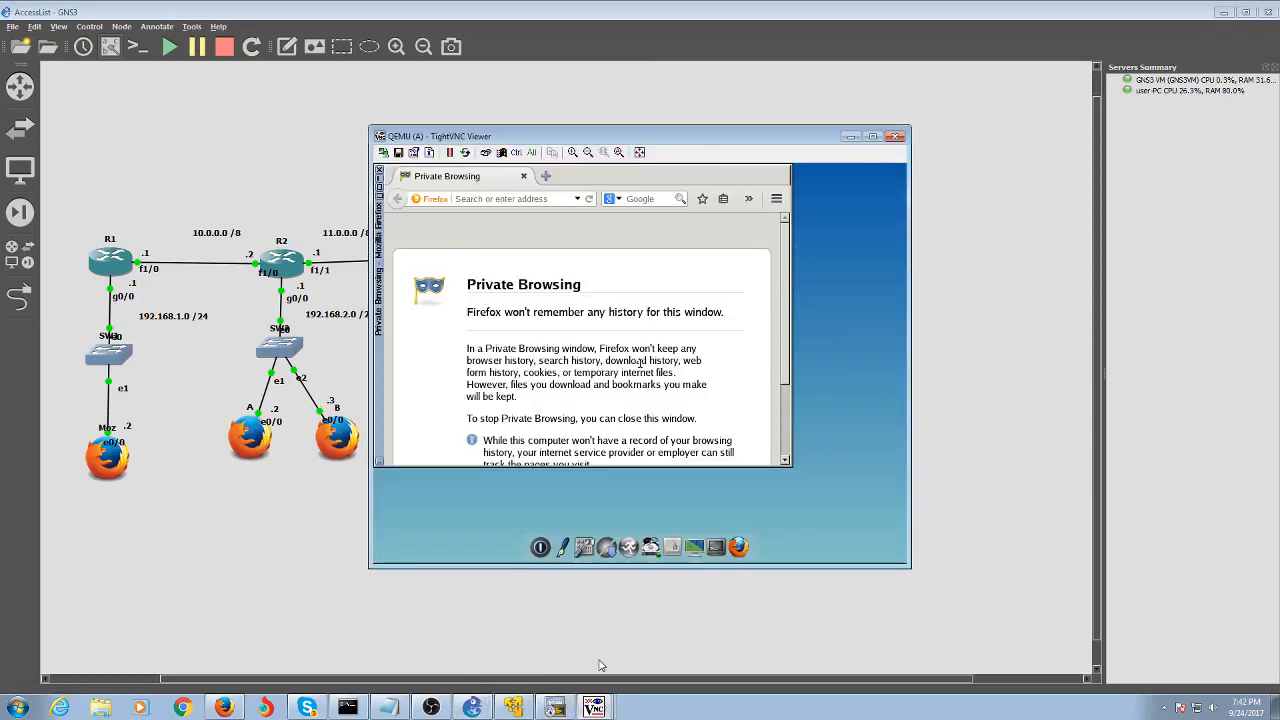
{"action": "left_click", "coordinate": [716, 540]}
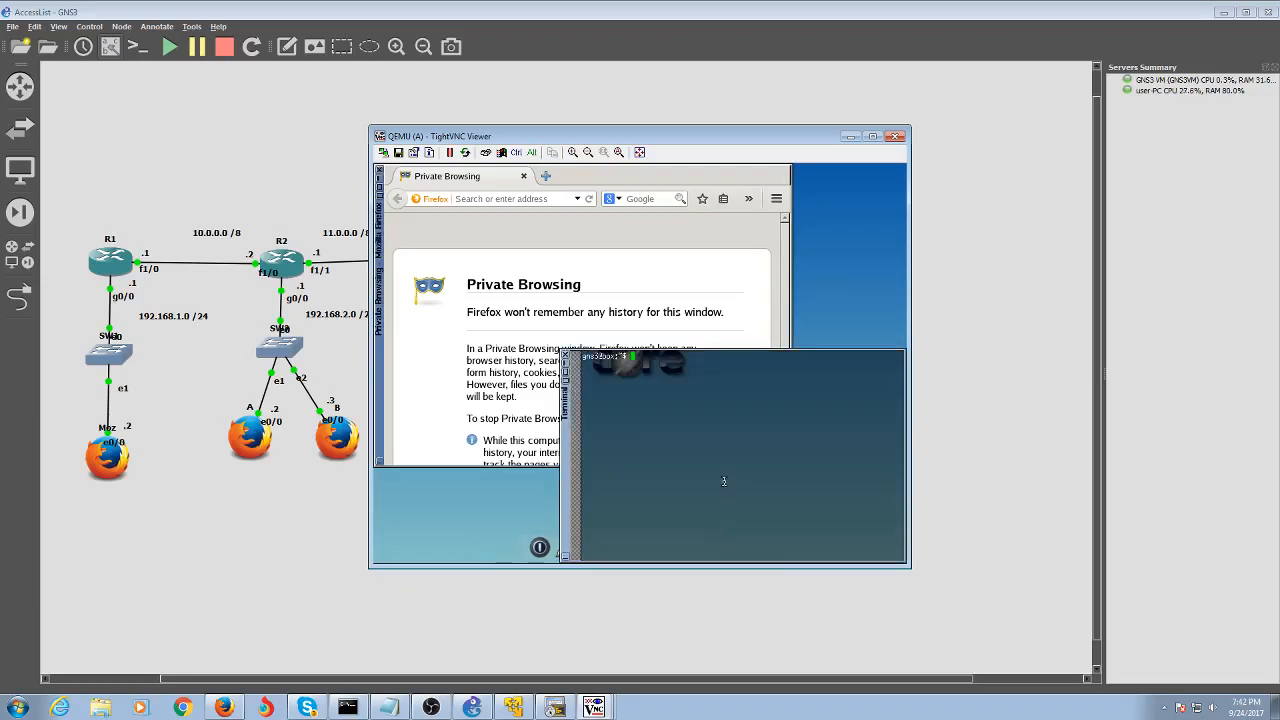
{"action": "type", "text": "ping 192.168.3.2"}
{"action": "key", "text": "Return"}
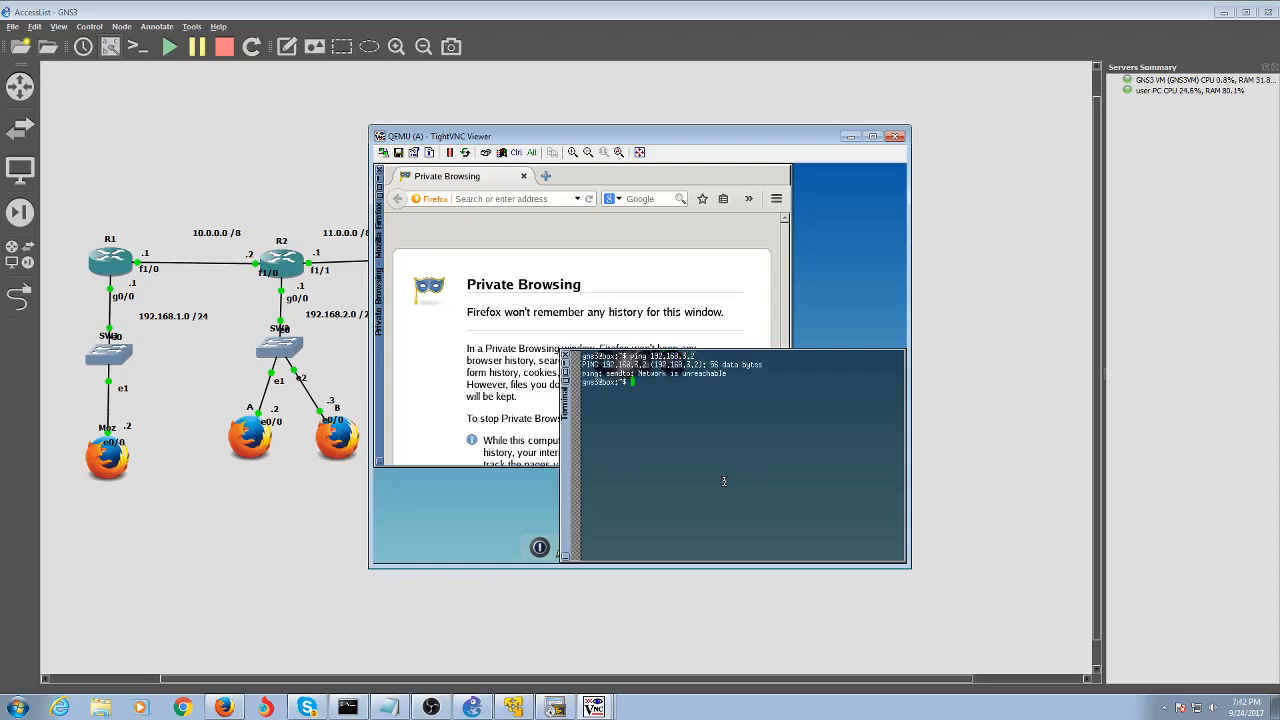
{"action": "key", "text": "Up"}
{"action": "key", "text": "Down"}
{"action": "type", "text": "network"}
Start a ping to 192.168.2.2 from R2's console
{"action": "left_click", "coordinate": [555, 707]}
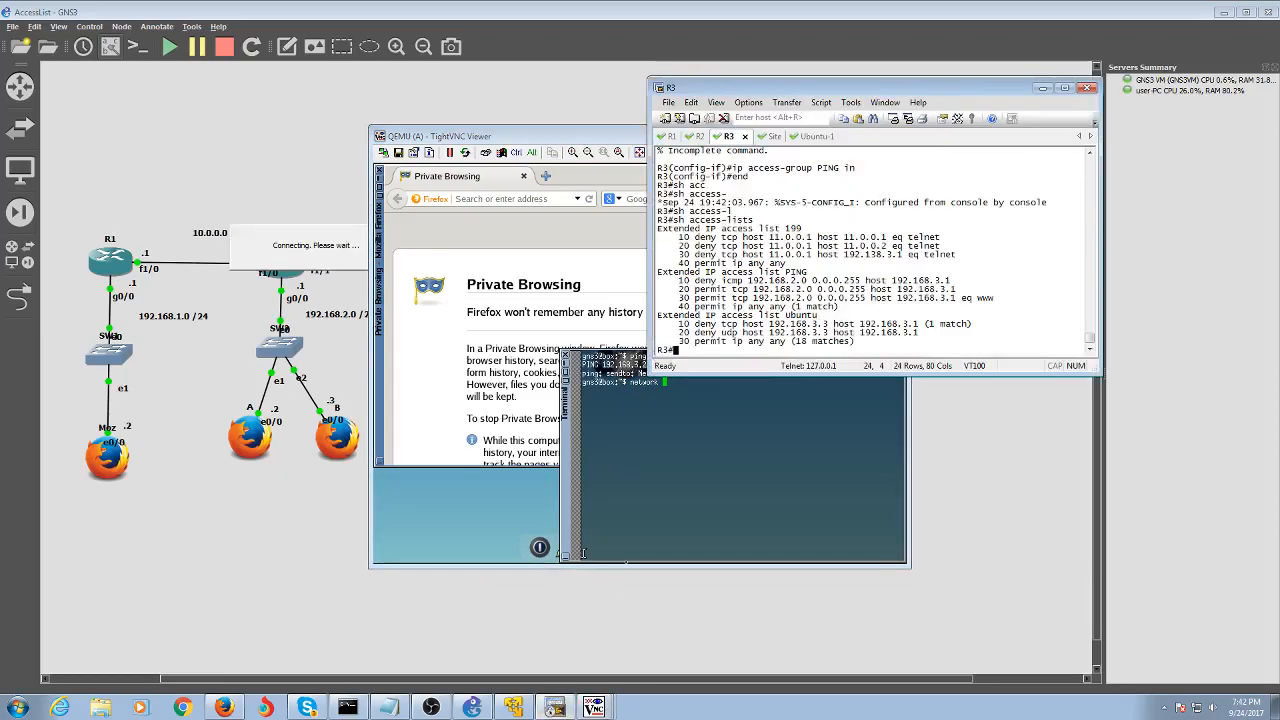
{"action": "left_click", "coordinate": [700, 136]}
{"action": "type", "text": "ping 192.168.2.2"}
{"action": "key", "text": "Return"}
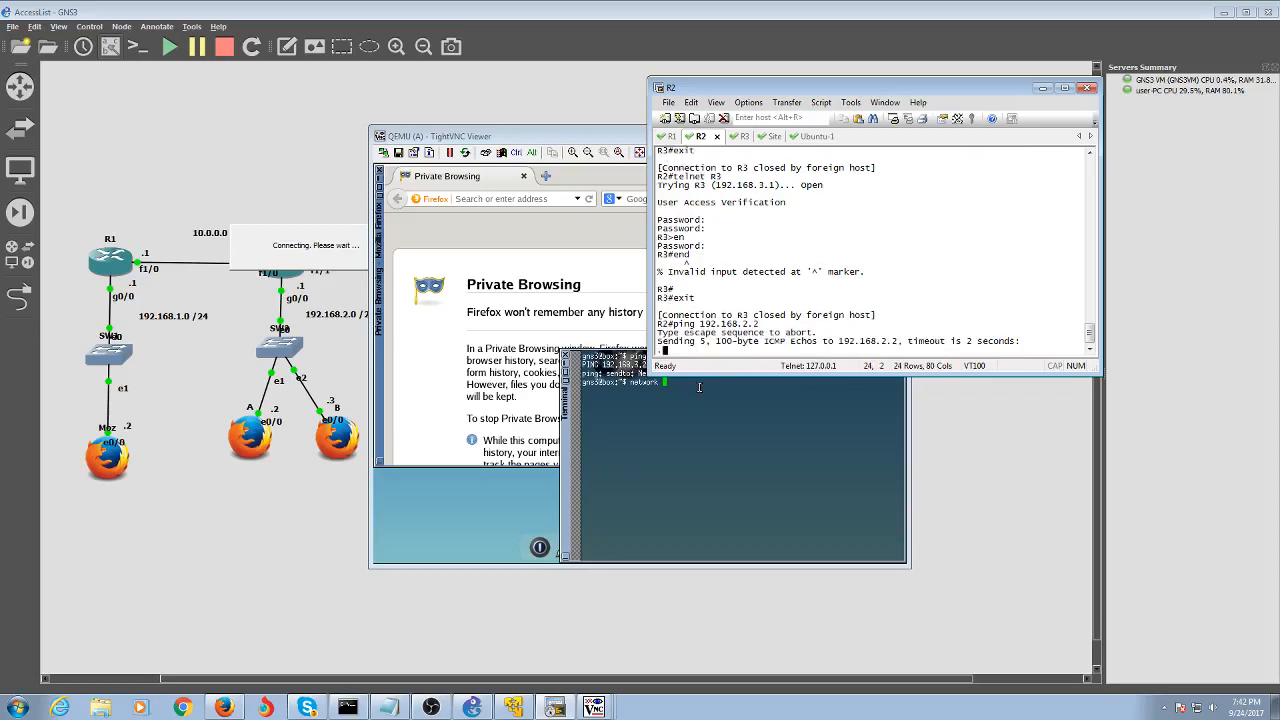
Run 'network' on host A and set IP 192.168.2.2 with gateway 192.168.2.1
{"action": "left_click", "coordinate": [723, 438]}
{"action": "type", "text": "netw"}
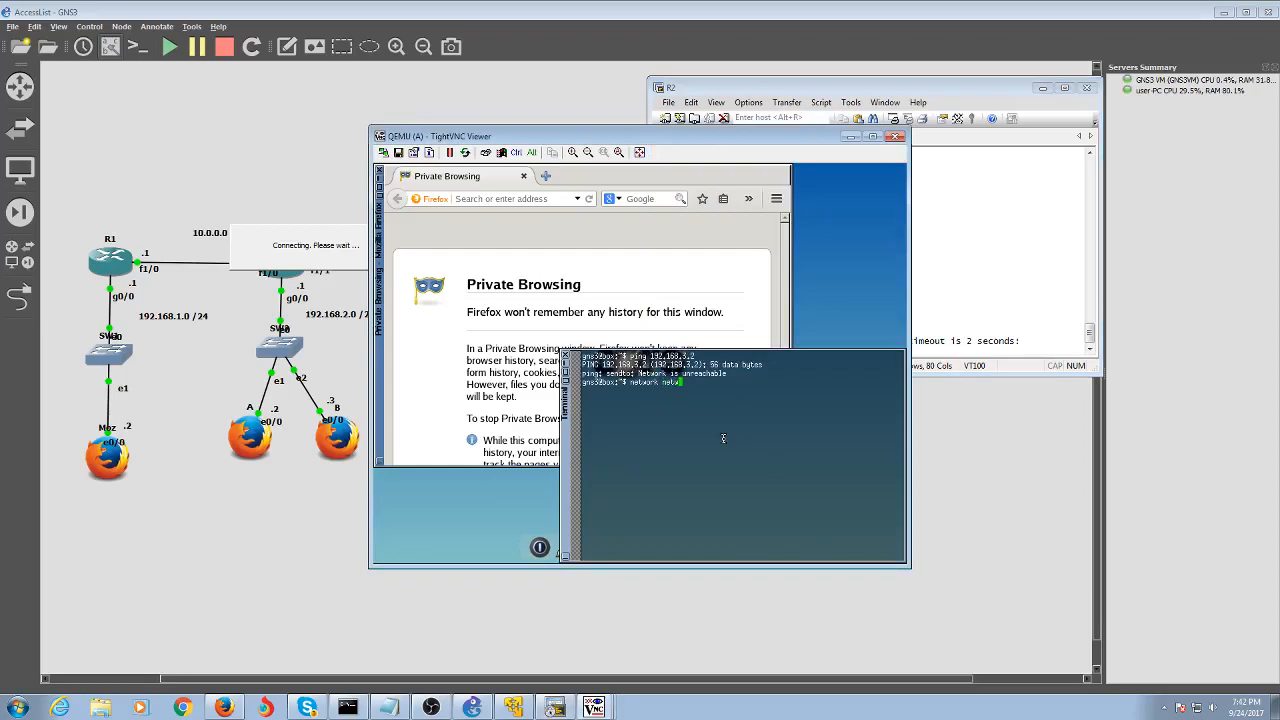
{"action": "key", "text": "BackSpace"}
{"action": "key", "text": "BackSpace"}
{"action": "key", "text": "BackSpace"}
{"action": "key", "text": "BackSpace"}
{"action": "key", "text": "BackSpace"}
{"action": "key", "text": "Return"}
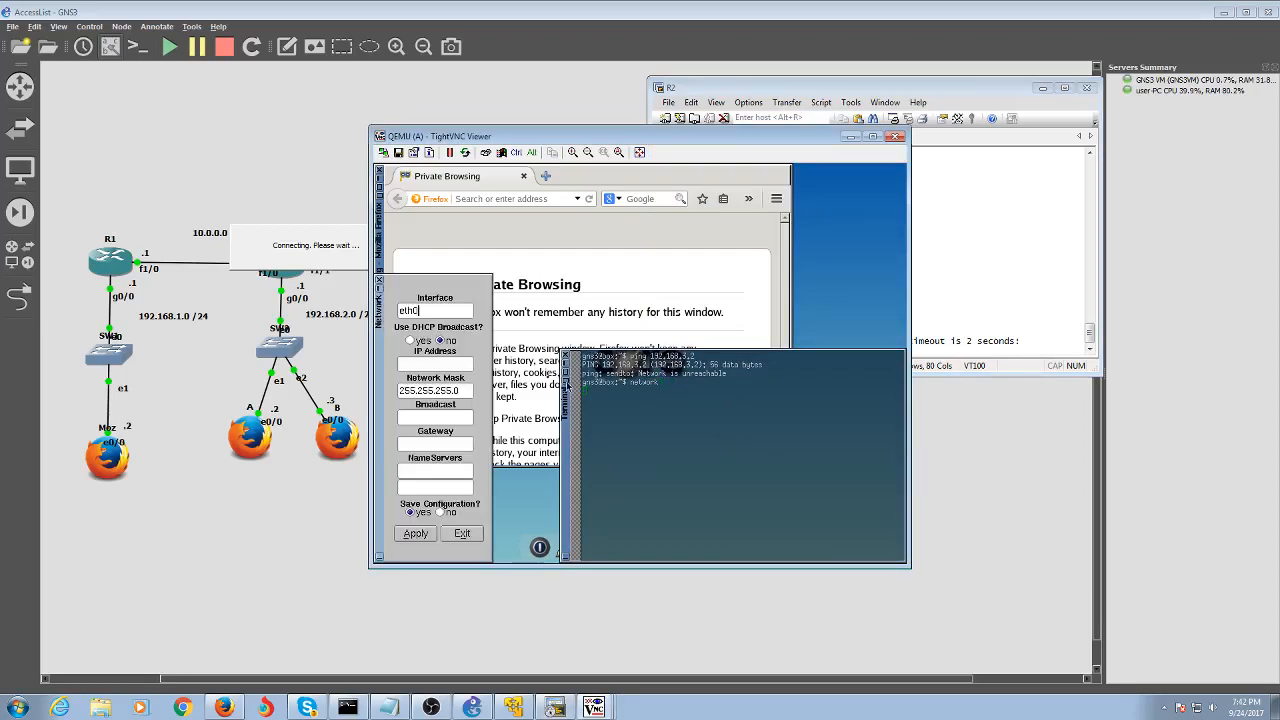
{"action": "left_click", "coordinate": [455, 368]}
{"action": "type", "text": "192"}
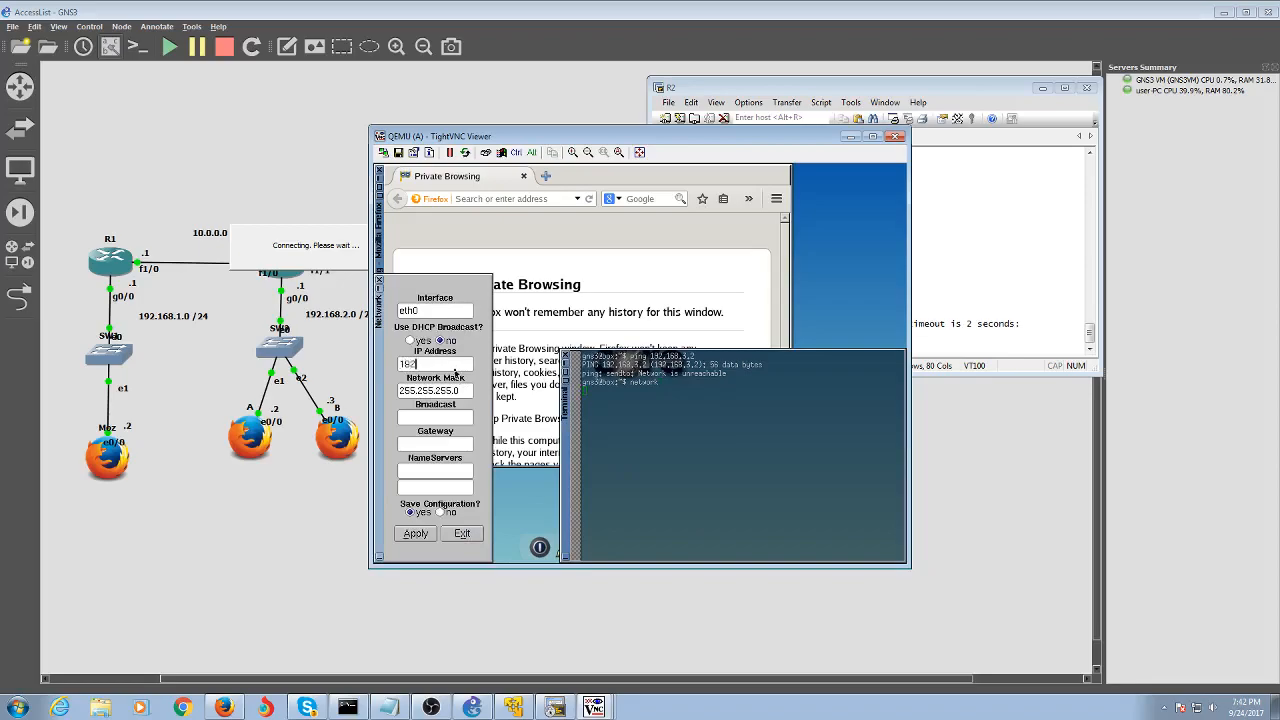
{"action": "type", "text": ".168.2.2"}
{"action": "key", "text": "Tab"}
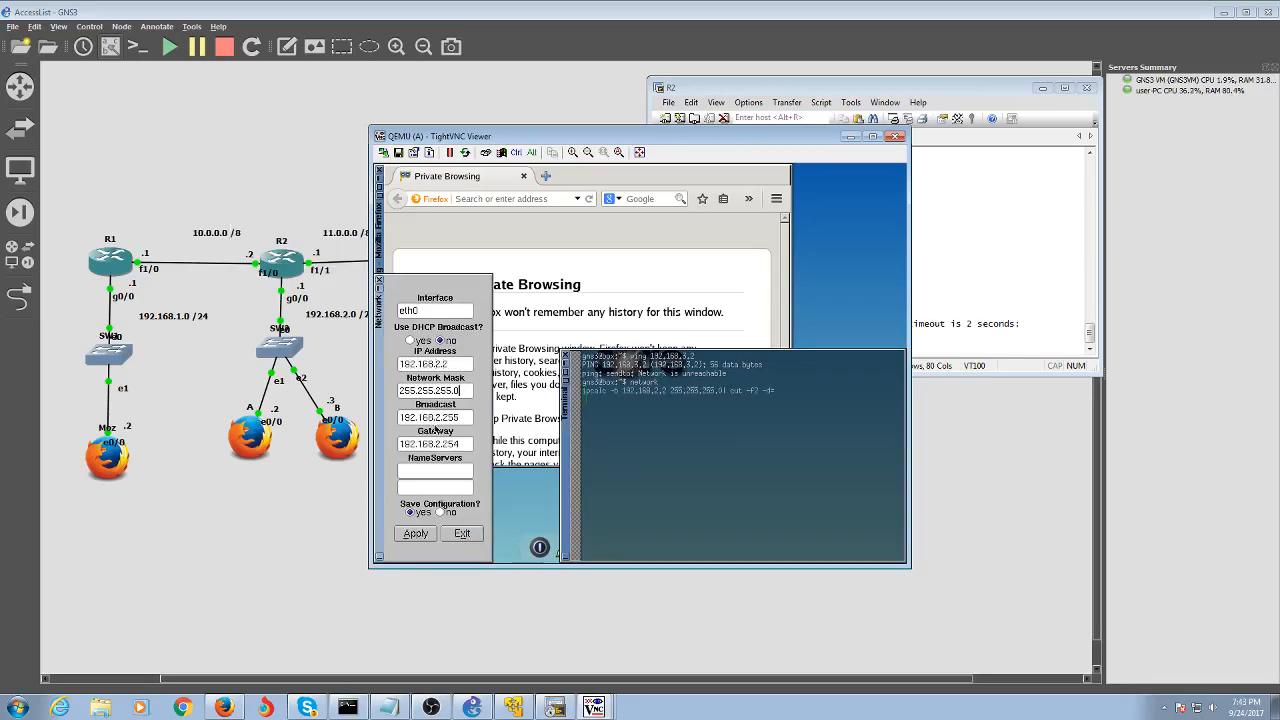
{"action": "left_click", "coordinate": [463, 448]}
{"action": "key", "text": "BackSpace"}
{"action": "key", "text": "BackSpace"}
{"action": "key", "text": "BackSpace"}
{"action": "type", "text": "1"}
{"action": "left_click", "coordinate": [416, 534]}
Set host A's name server to 192.168.2.1 and apply the settings
{"action": "left_click", "coordinate": [456, 476]}
{"action": "type", "text": "1920."}
{"action": "key", "text": "BackSpace"}
{"action": "type", "text": ".168.2."}
{"action": "key", "text": "BackSpace"}
{"action": "left_click", "coordinate": [415, 533]}
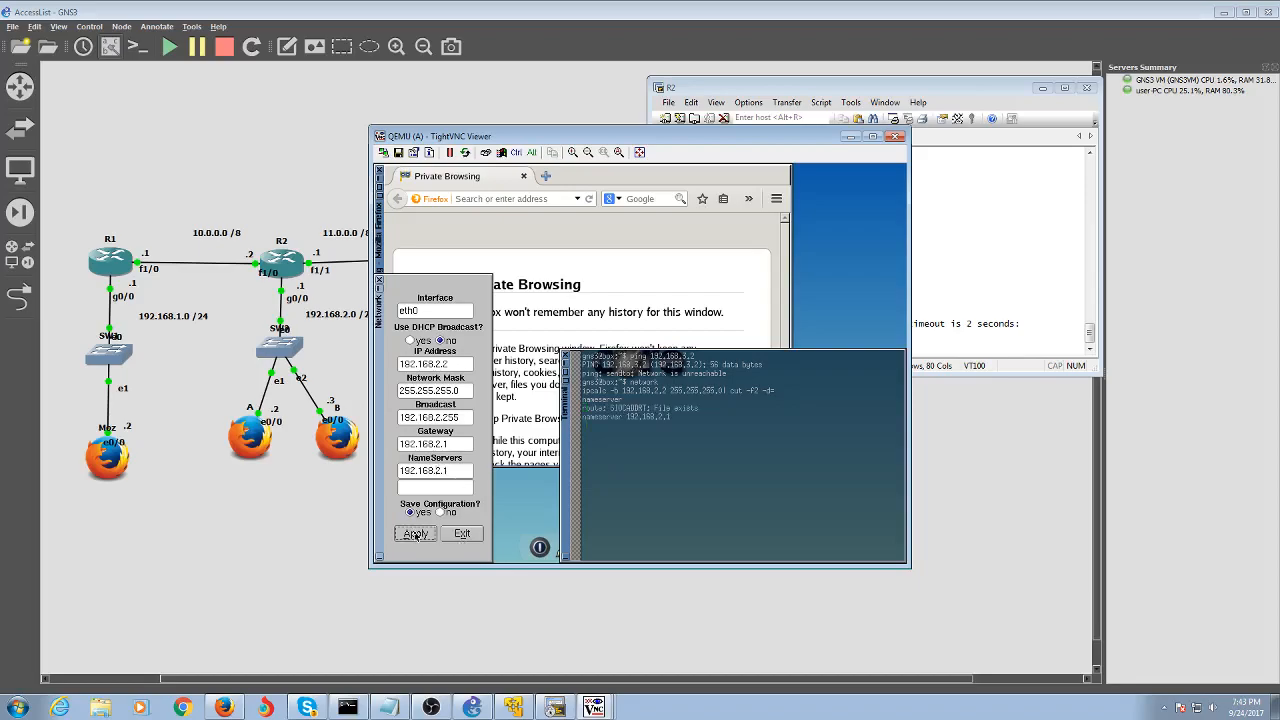
{"action": "left_click", "coordinate": [479, 535]}
Rerun the ping from host A to 192.168.3.2, which now succeeds
{"action": "key", "text": "Up"}
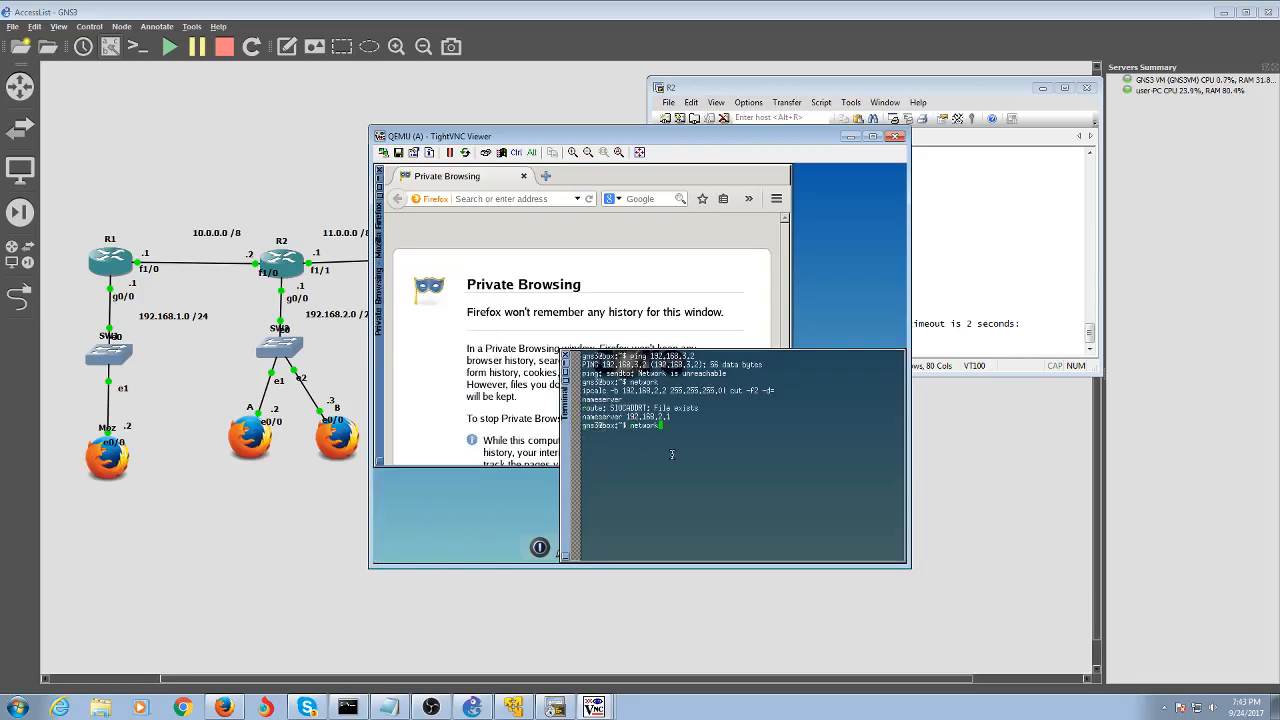
{"action": "key", "text": "Up"}
{"action": "key", "text": "Return"}
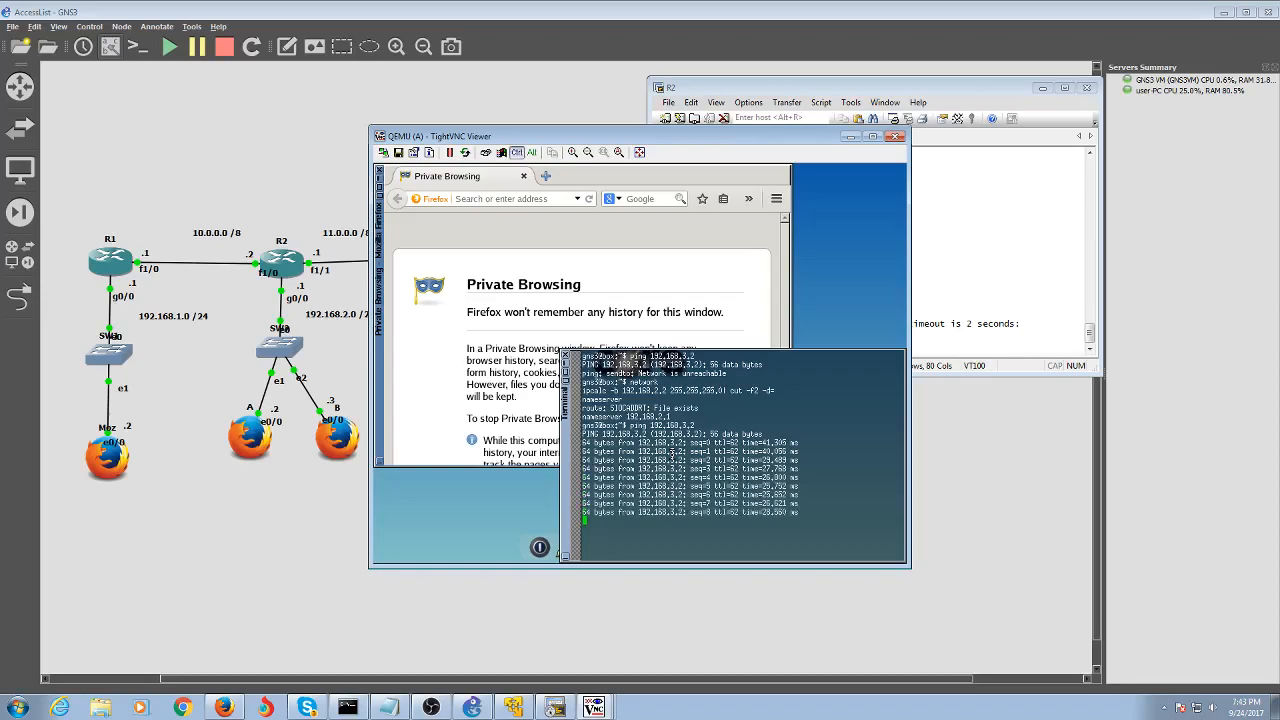
{"action": "key", "text": "ctrl+c"}
Load the web page at 192.168.3.2 in host A's Firefox
{"action": "left_click", "coordinate": [524, 197]}
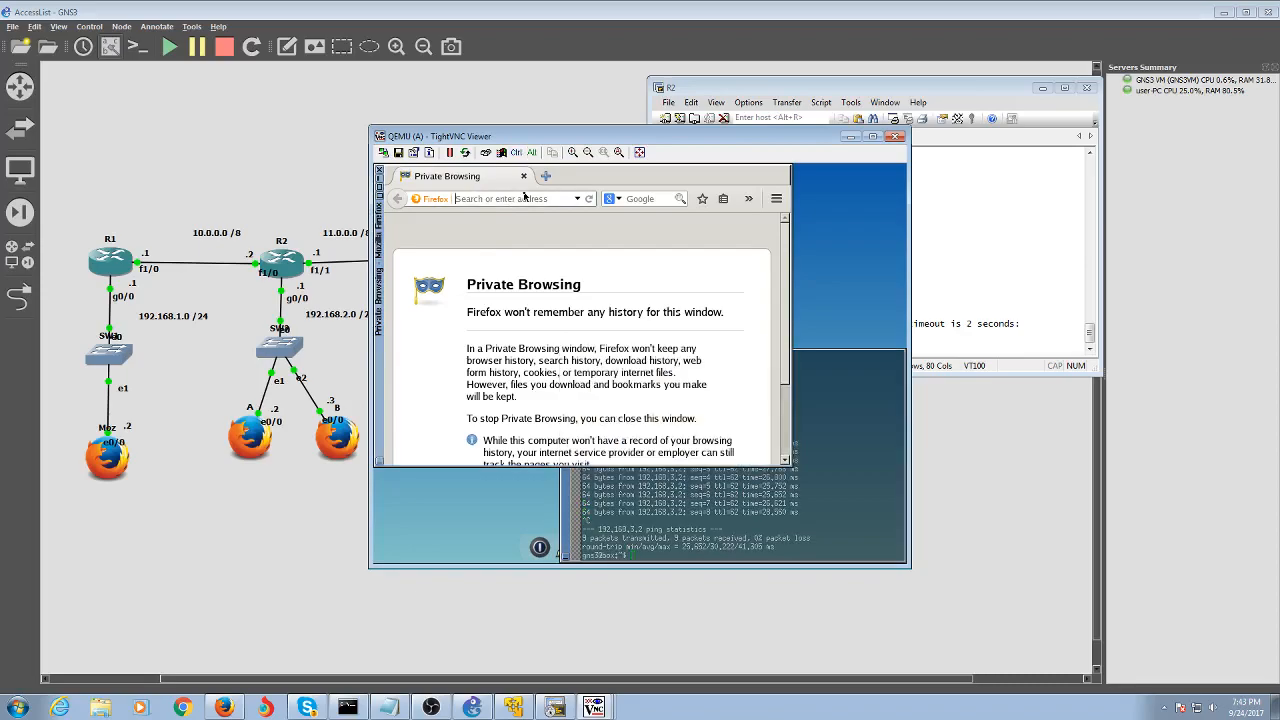
{"action": "type", "text": "192.168.3.2"}
{"action": "key", "text": "Return"}
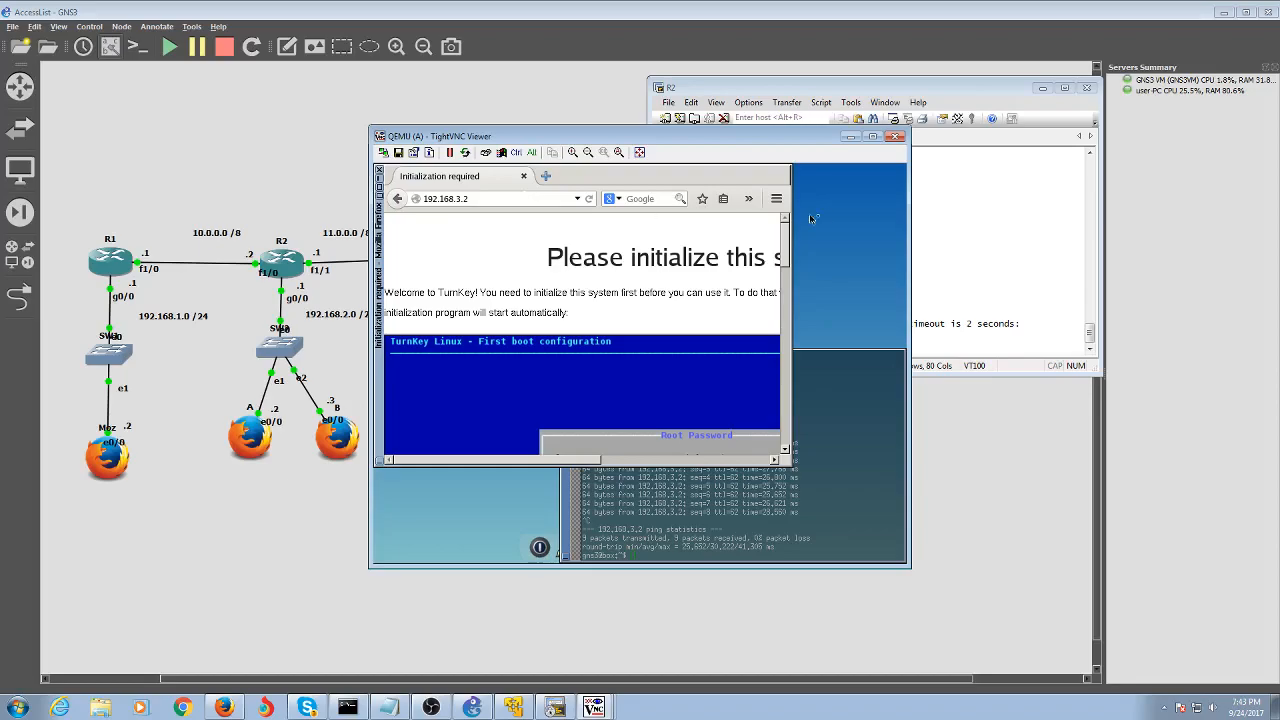
{"action": "left_click", "coordinate": [938, 183]}
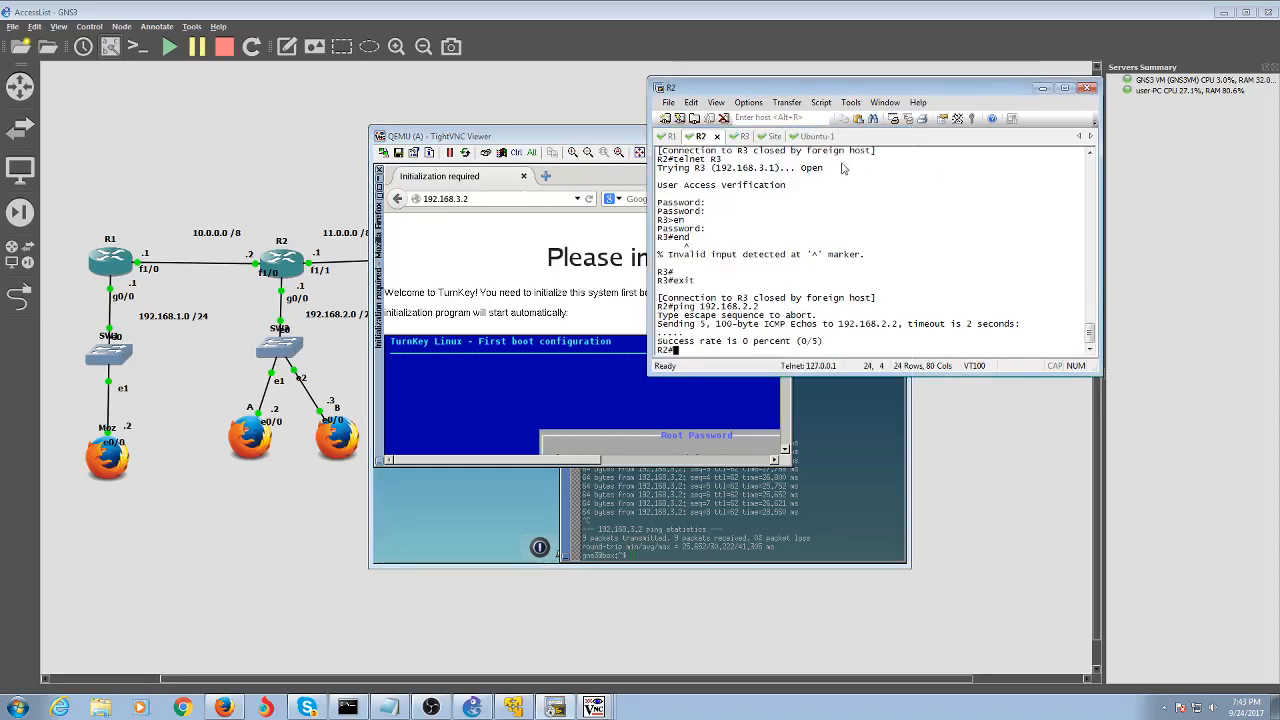
Switch to R3's console session and enter 'conf t'
{"action": "left_click", "coordinate": [737, 137]}
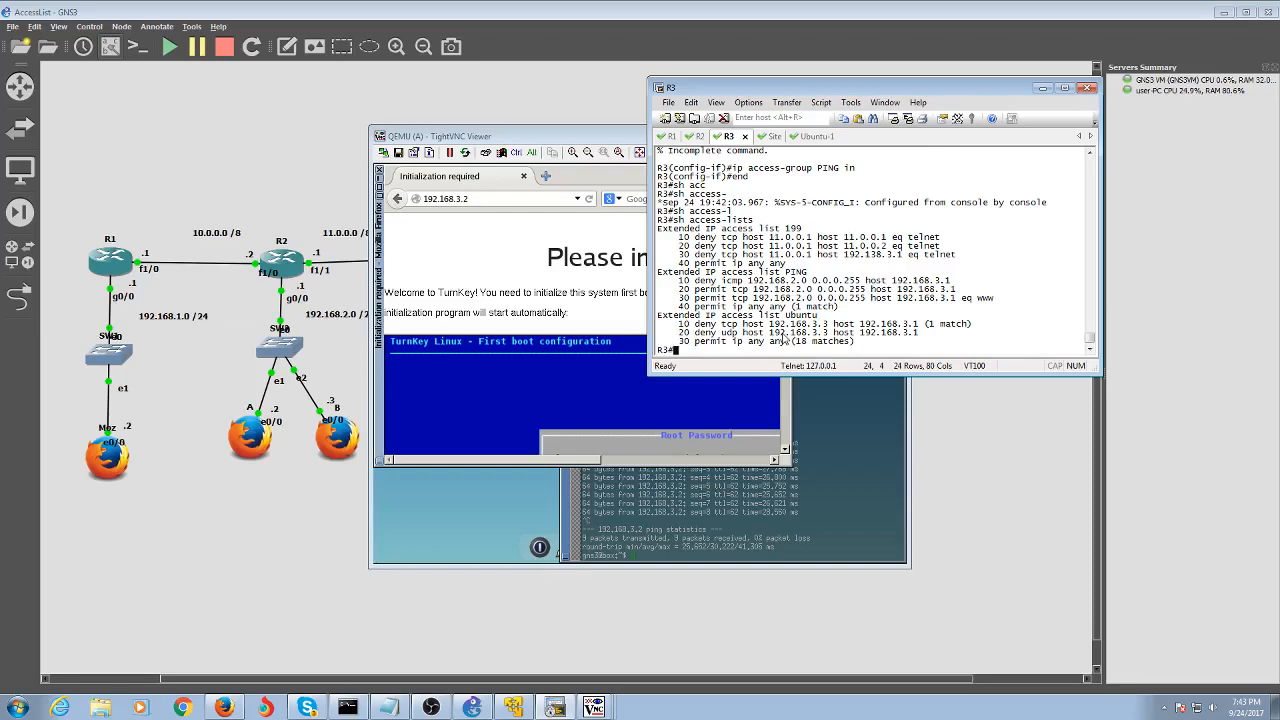
{"action": "type", "text": "conf t"}
{"action": "key", "text": "Return"}
{"action": "type", "text": "ip"}
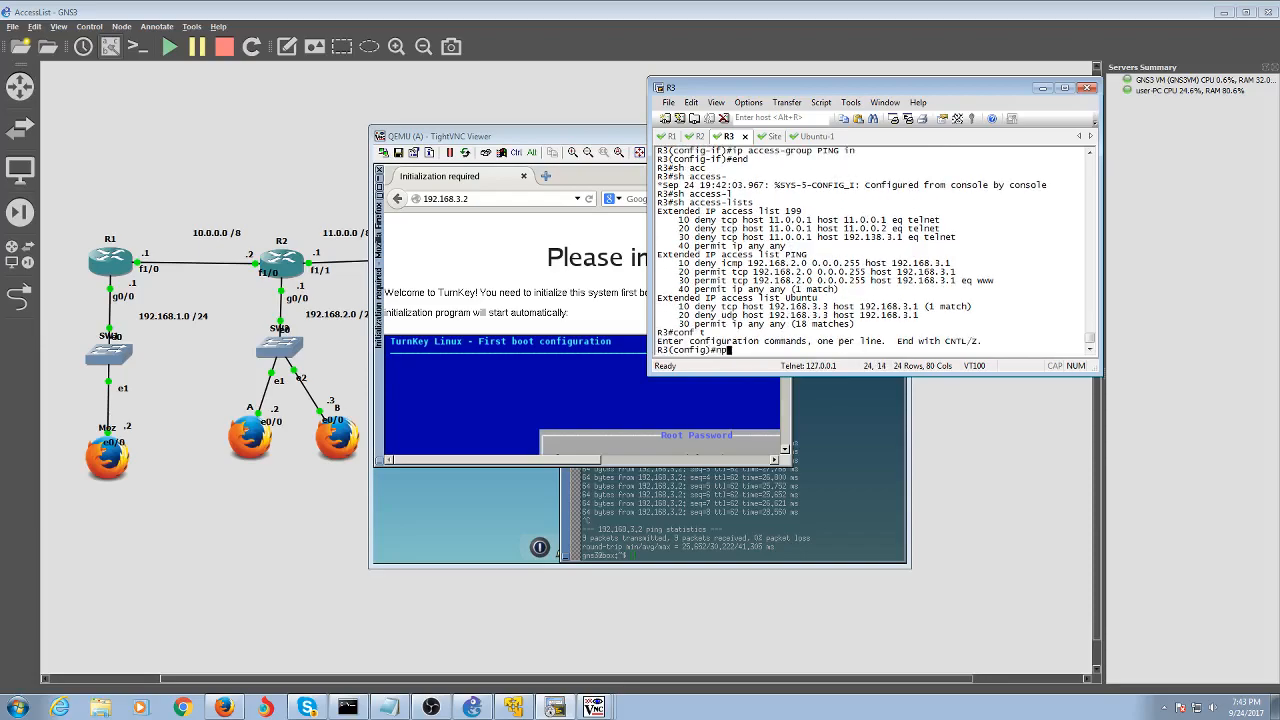
{"action": "type", "text": " ip acce"}
Remove R3's old list with 'no ip access-list extended PING'
{"action": "key", "text": "Tab"}
{"action": "type", "text": "PING"}
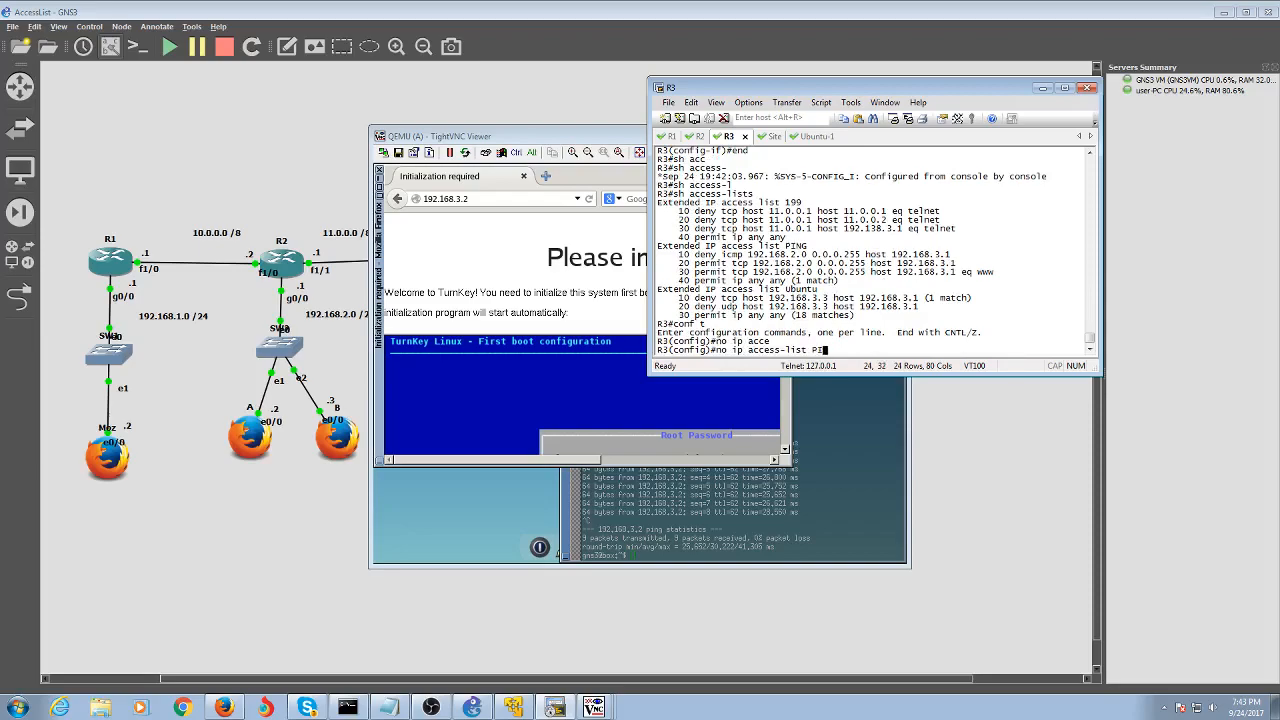
{"action": "key", "text": "Return"}
{"action": "key", "text": "Up"}
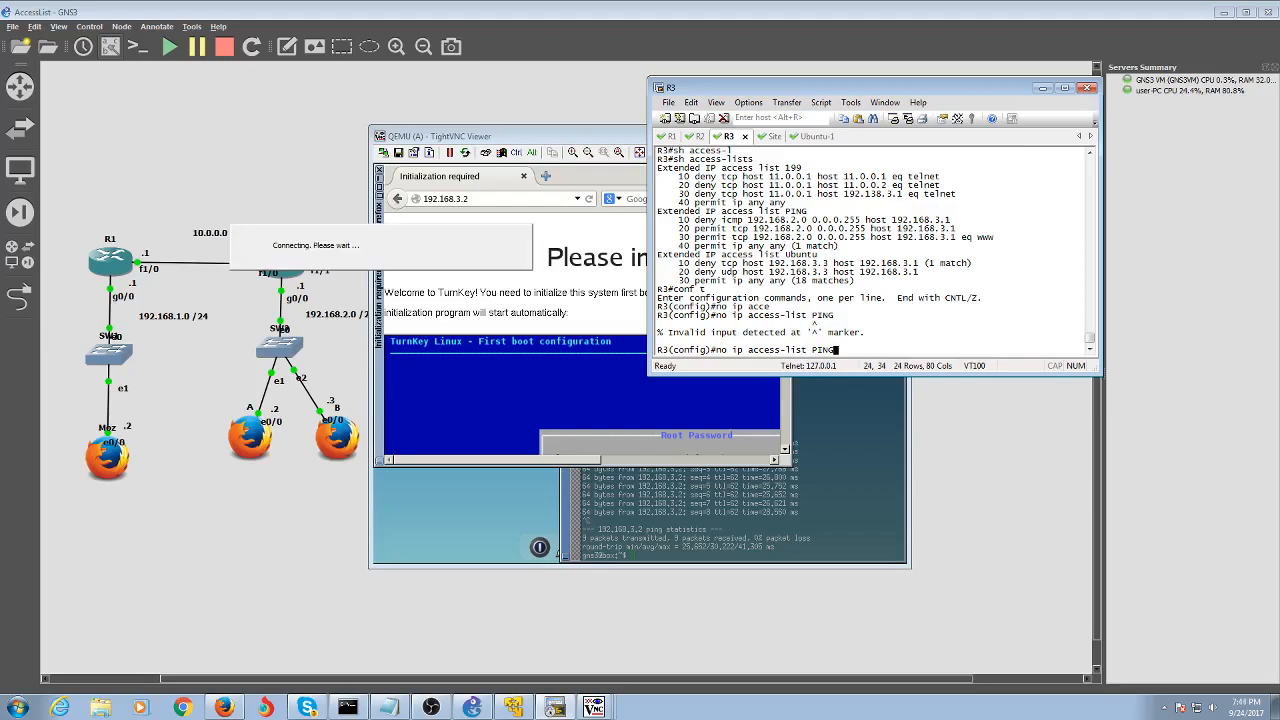
{"action": "key", "text": "BackSpace"}
{"action": "key", "text": "BackSpace"}
{"action": "key", "text": "BackSpace"}
{"action": "key", "text": "BackSpace"}
{"action": "key", "text": "BackSpace"}
{"action": "key", "text": "BackSpace"}
{"action": "key", "text": "BackSpace"}
{"action": "key", "text": "BackSpace"}
{"action": "type", "text": "list ex"}
{"action": "key", "text": "Tab"}
{"action": "type", "text": "PING"}
{"action": "key", "text": "Return"}
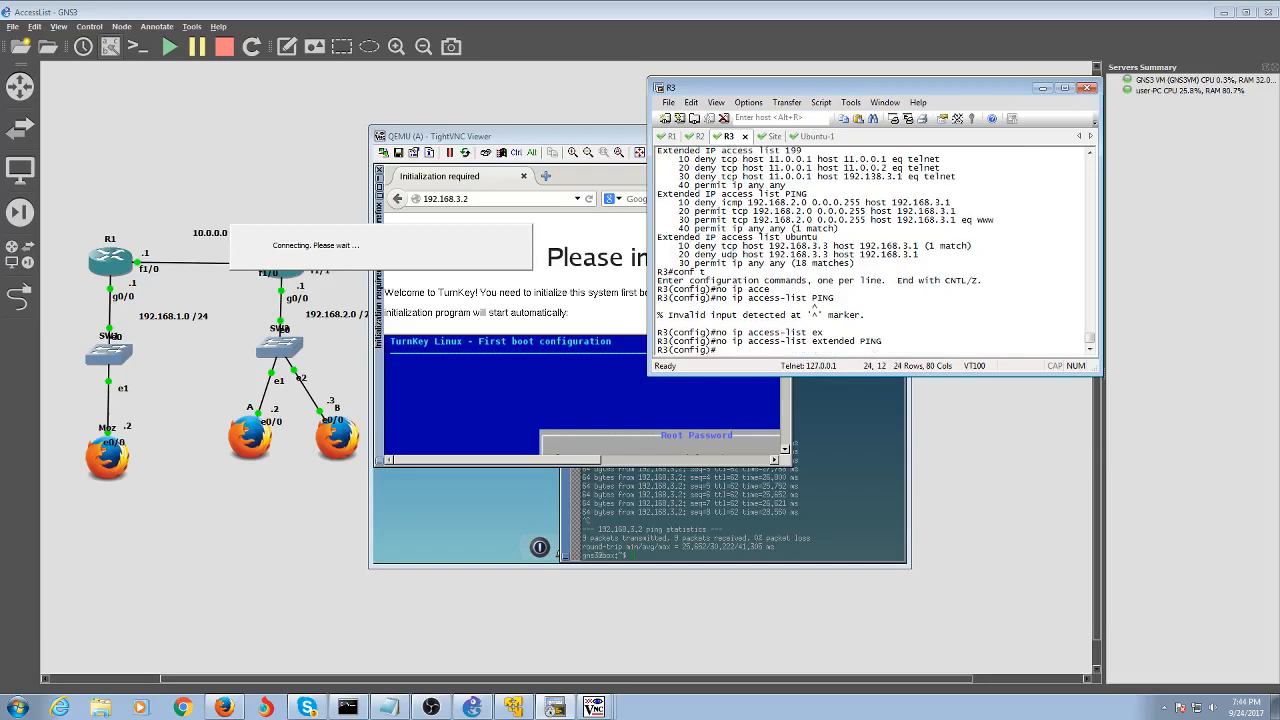
Recreate the extended access list PING and begin entering a deny rule
{"action": "key", "text": "Up"}
{"action": "key", "text": "Left"}
{"action": "key", "text": "Left"}
{"action": "key", "text": "Left"}
{"action": "key", "text": "Left"}
{"action": "key", "text": "Left"}
{"action": "key", "text": "Left"}
{"action": "key", "text": "Left"}
{"action": "key", "text": "Left"}
{"action": "key", "text": "Left"}
{"action": "key", "text": "Left"}
{"action": "key", "text": "Left"}
{"action": "key", "text": "Left"}
{"action": "key", "text": "Left"}
{"action": "key", "text": "Left"}
{"action": "key", "text": "Left"}
{"action": "key", "text": "Left"}
{"action": "key", "text": "Left"}
{"action": "key", "text": "Left"}
{"action": "key", "text": "Left"}
{"action": "key", "text": "Left"}
{"action": "key", "text": "BackSpace"}
{"action": "key", "text": "BackSpace"}
{"action": "key", "text": "BackSpace"}
{"action": "key", "text": "Return"}
{"action": "type", "text": "deny"}
{"action": "scroll", "coordinate": [793, 288], "scroll_direction": "up", "scroll_amount": 2}
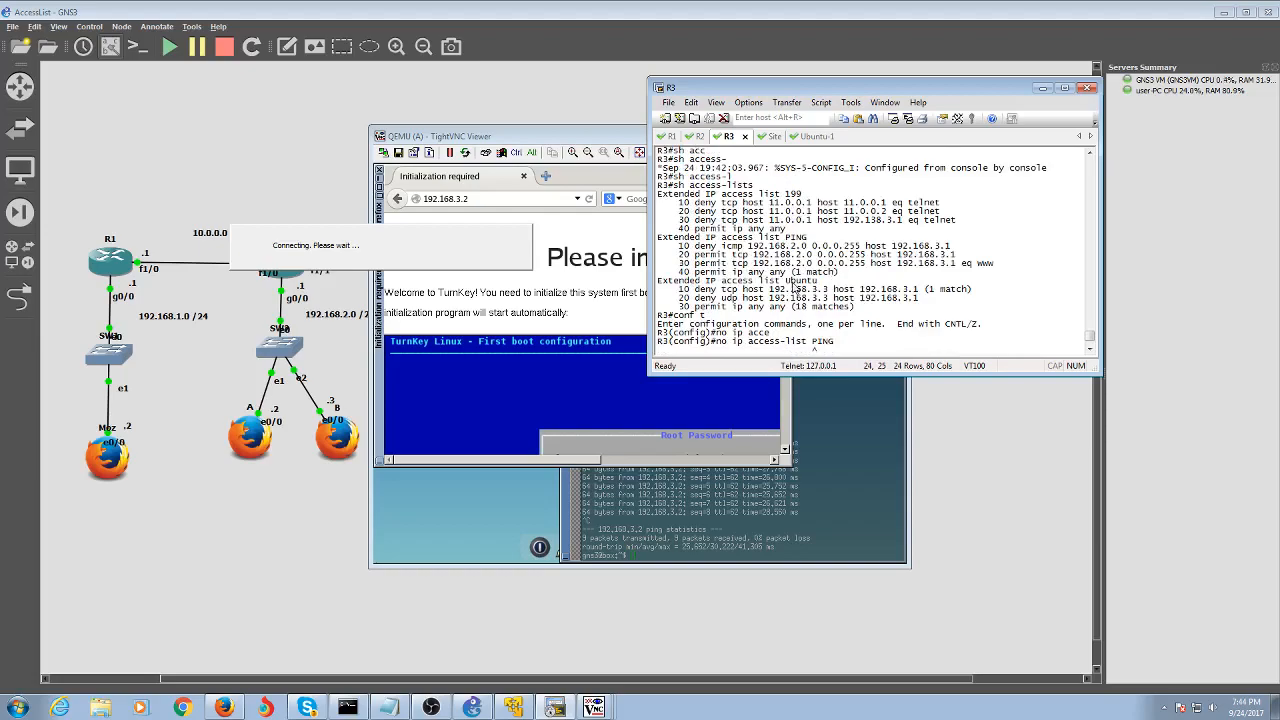
{"action": "type", "text": "icp"}
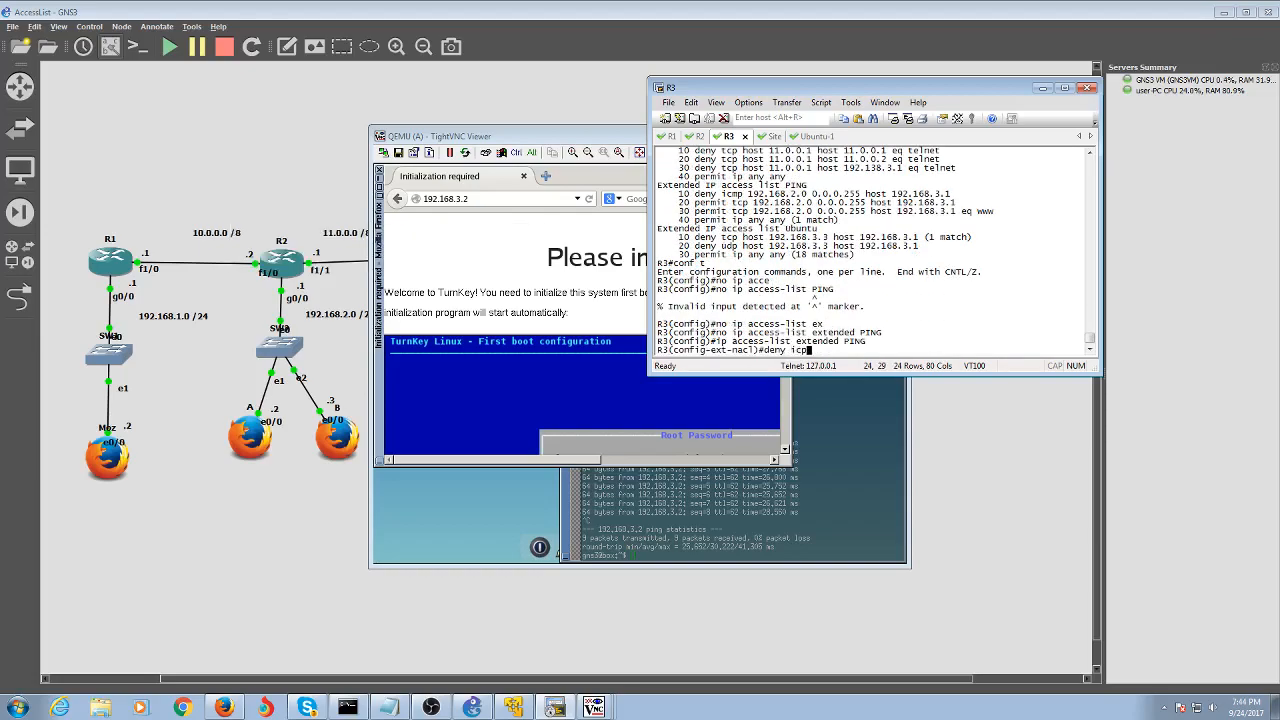
Add 'deny icmp 192.168.2.0 0.0.0.255 host 192.168.3.2' to the PING list
{"action": "key", "text": "BackSpace"}
{"action": "type", "text": "mp  192.168.2.0 0.0.0.255"}
{"action": "type", "text": "host 192.168.3.2"}
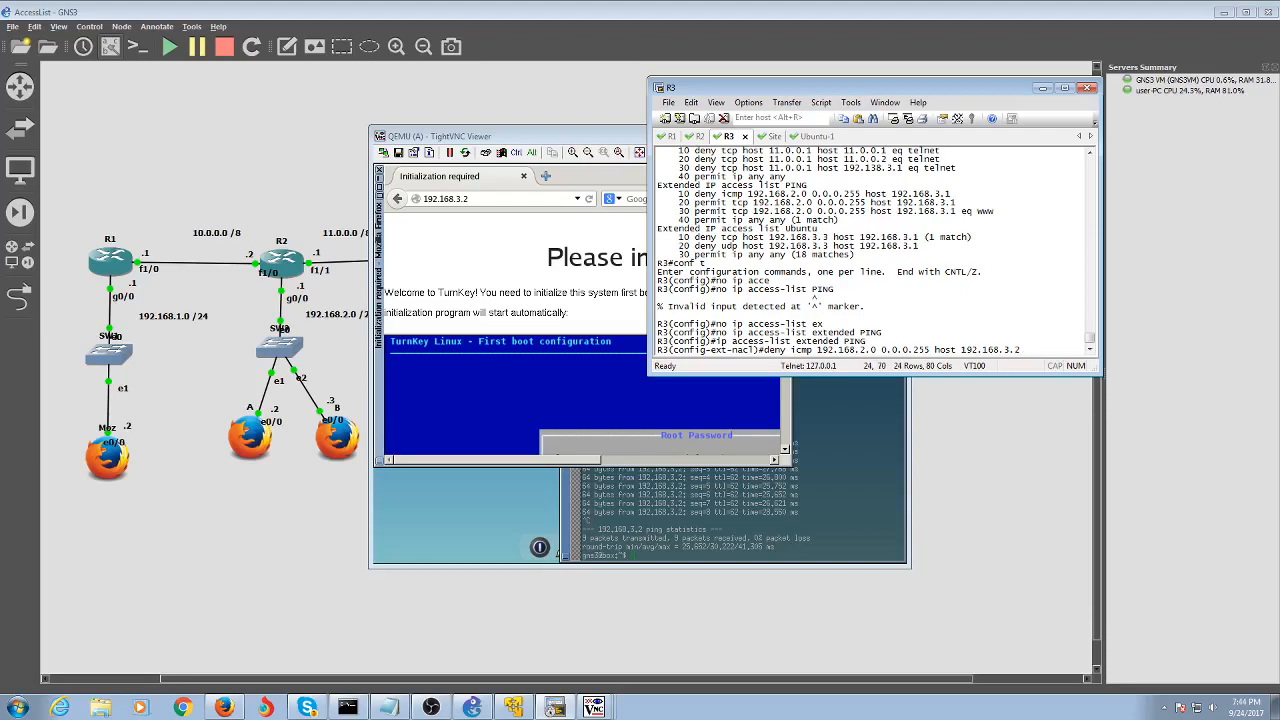
{"action": "type", "text": " eq www"}
{"action": "key", "text": "Return"}
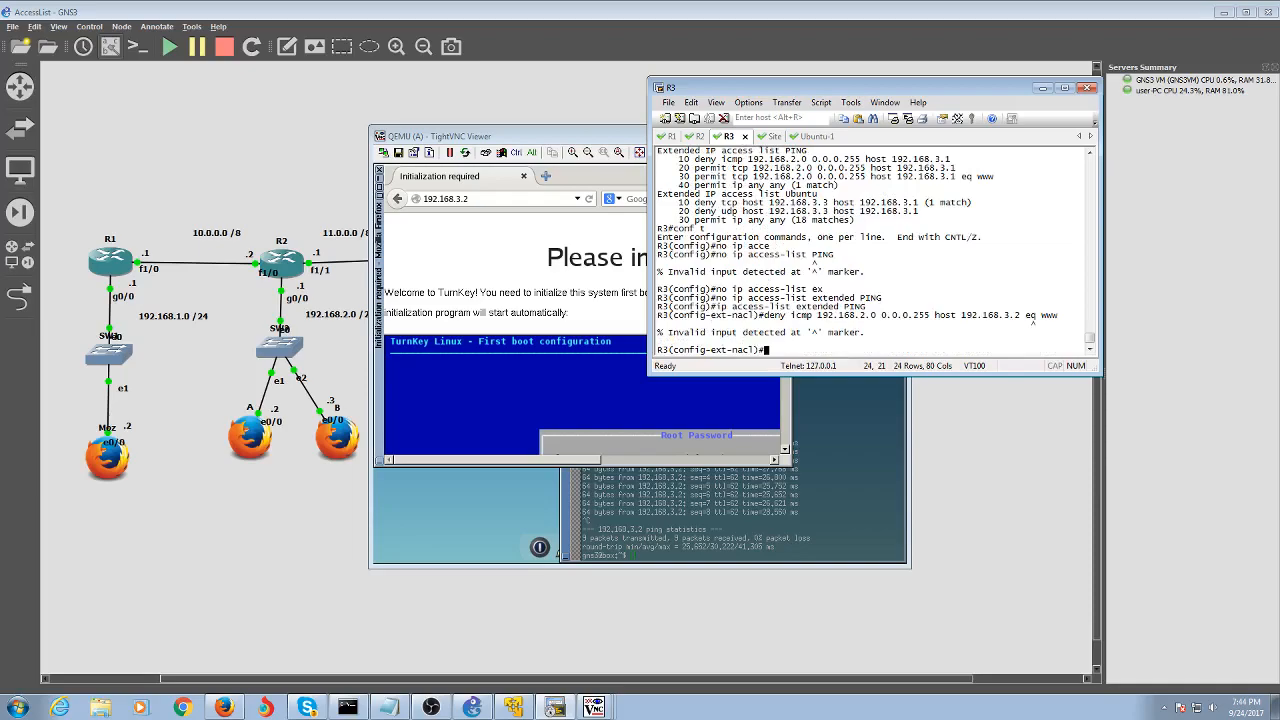
{"action": "key", "text": "Up"}
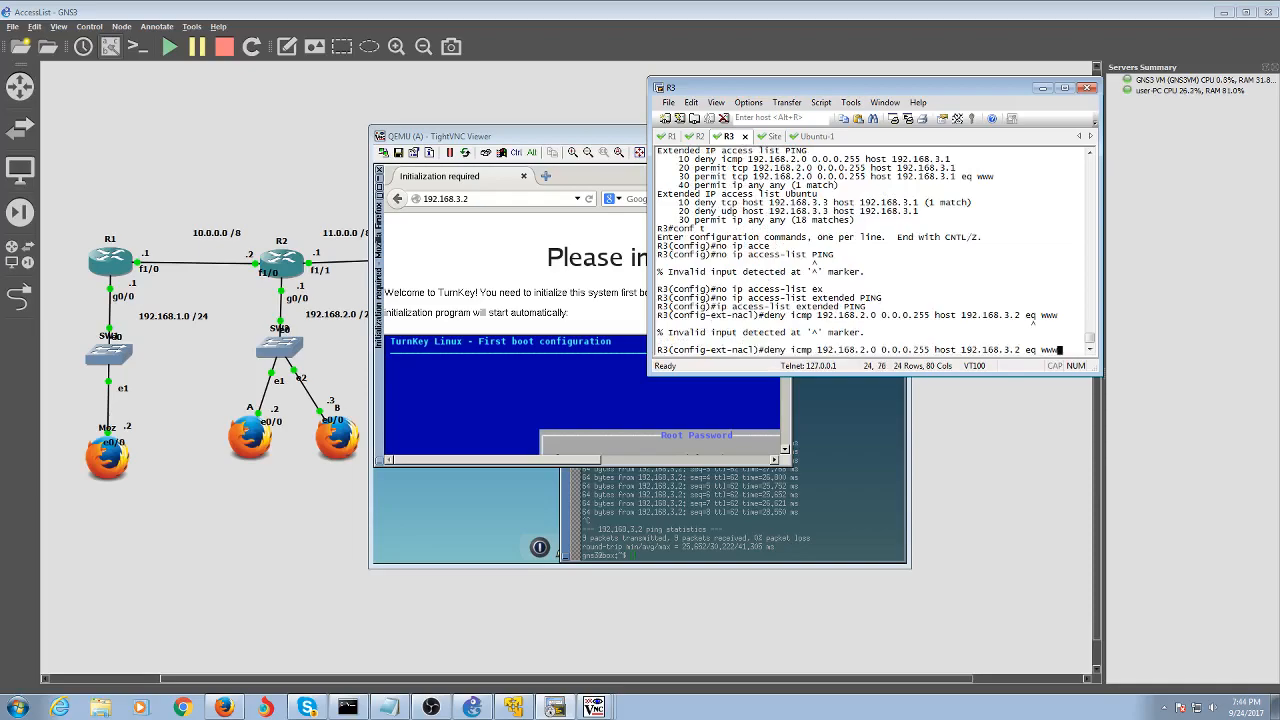
{"action": "key", "text": "BackSpace"}
{"action": "key", "text": "BackSpace"}
{"action": "key", "text": "BackSpace"}
{"action": "key", "text": "BackSpace"}
{"action": "type", "text": "?"}
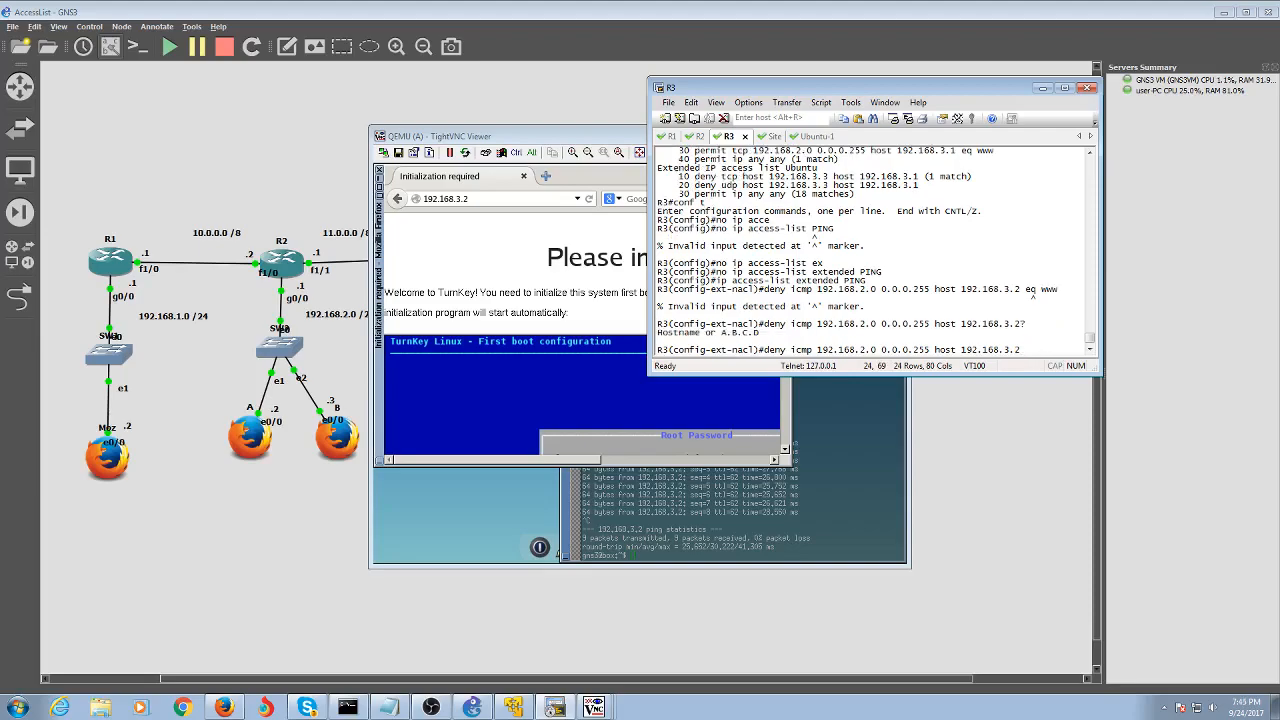
{"action": "key", "text": "Return"}
Add 'permit ip any any' and exit configuration mode
{"action": "type", "text": "perm"}
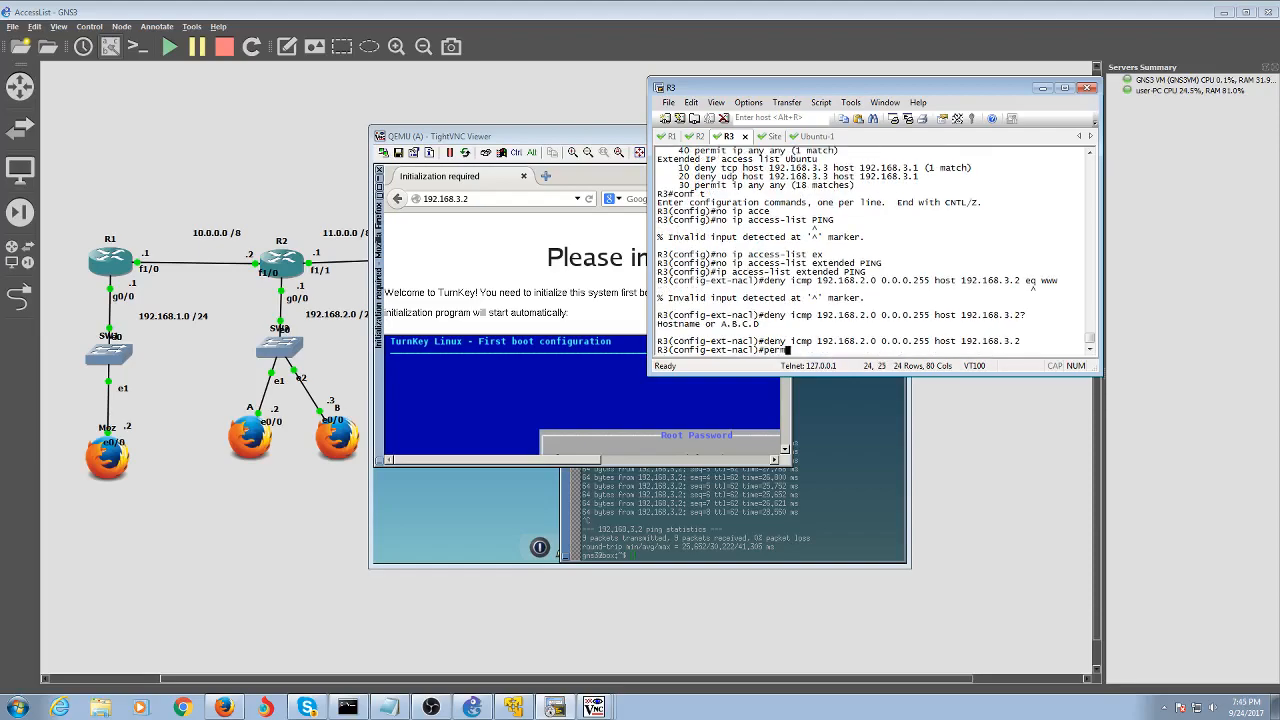
{"action": "type", "text": "it ip any any"}
{"action": "key", "text": "Return"}
{"action": "type", "text": "end"}
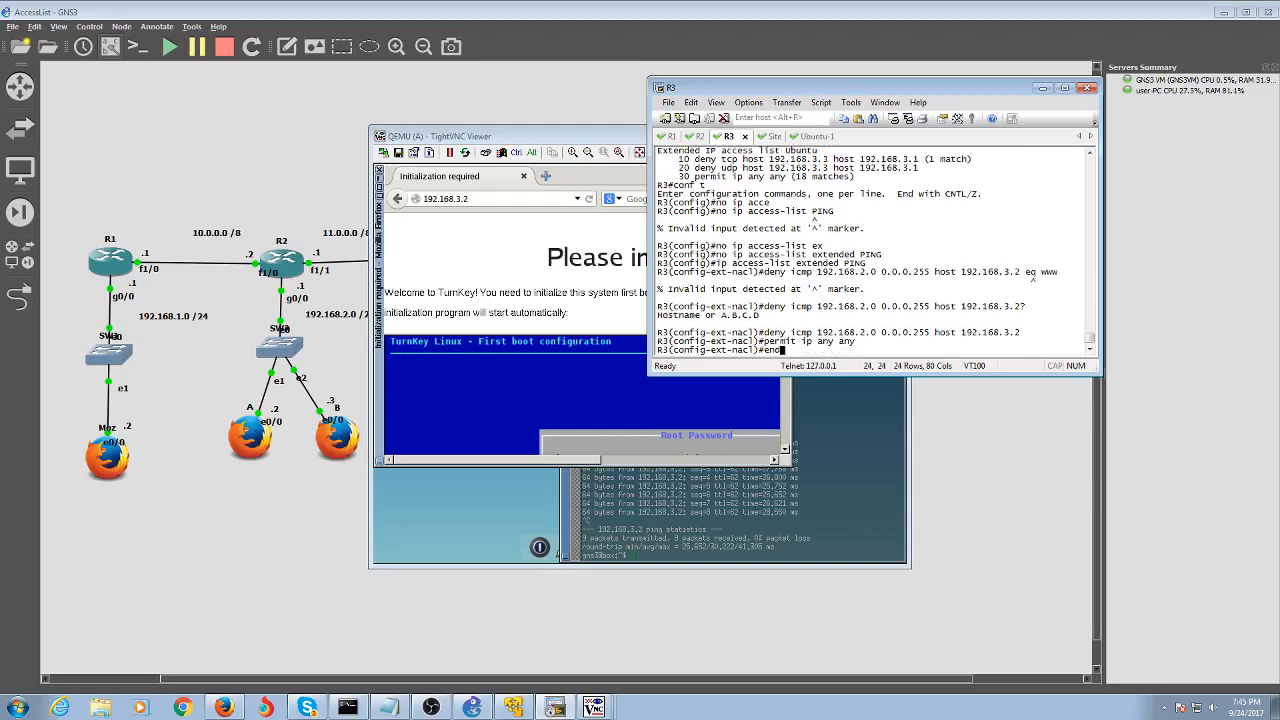
{"action": "key", "text": "Return"}
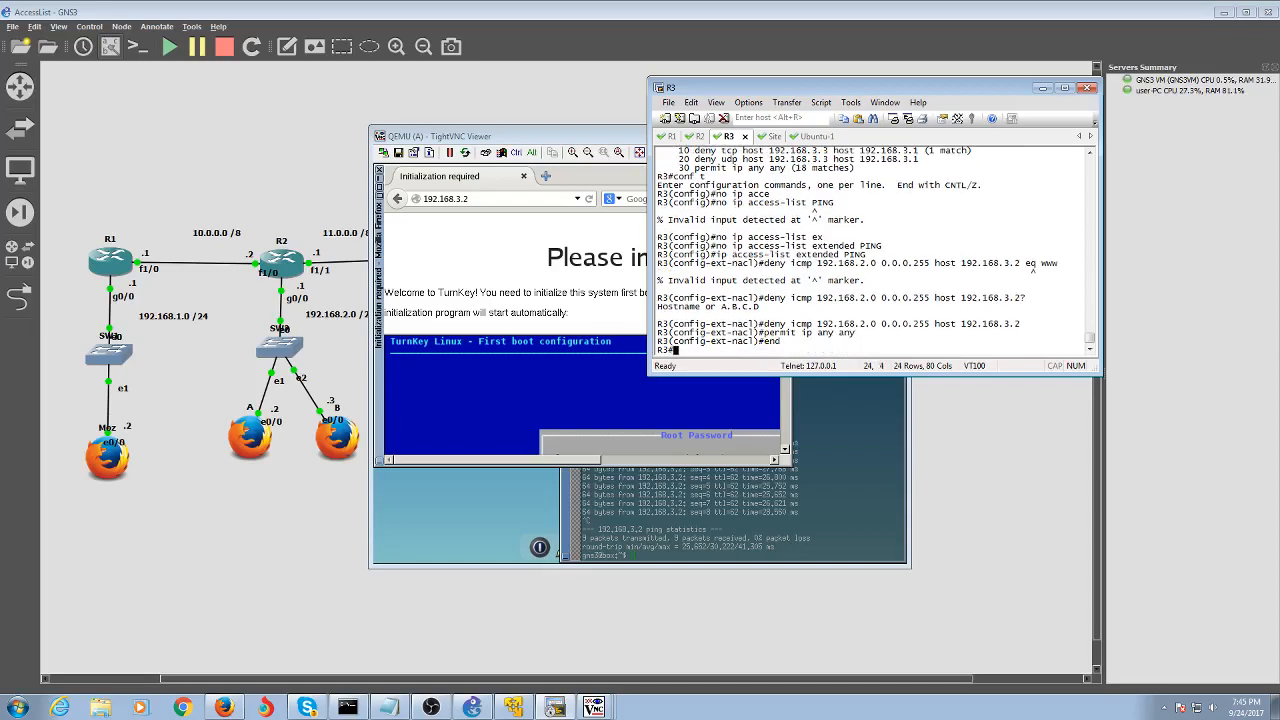
Show R3's running-config sections matching access with 'show run | s access'
{"action": "type", "text": "sh acc"}
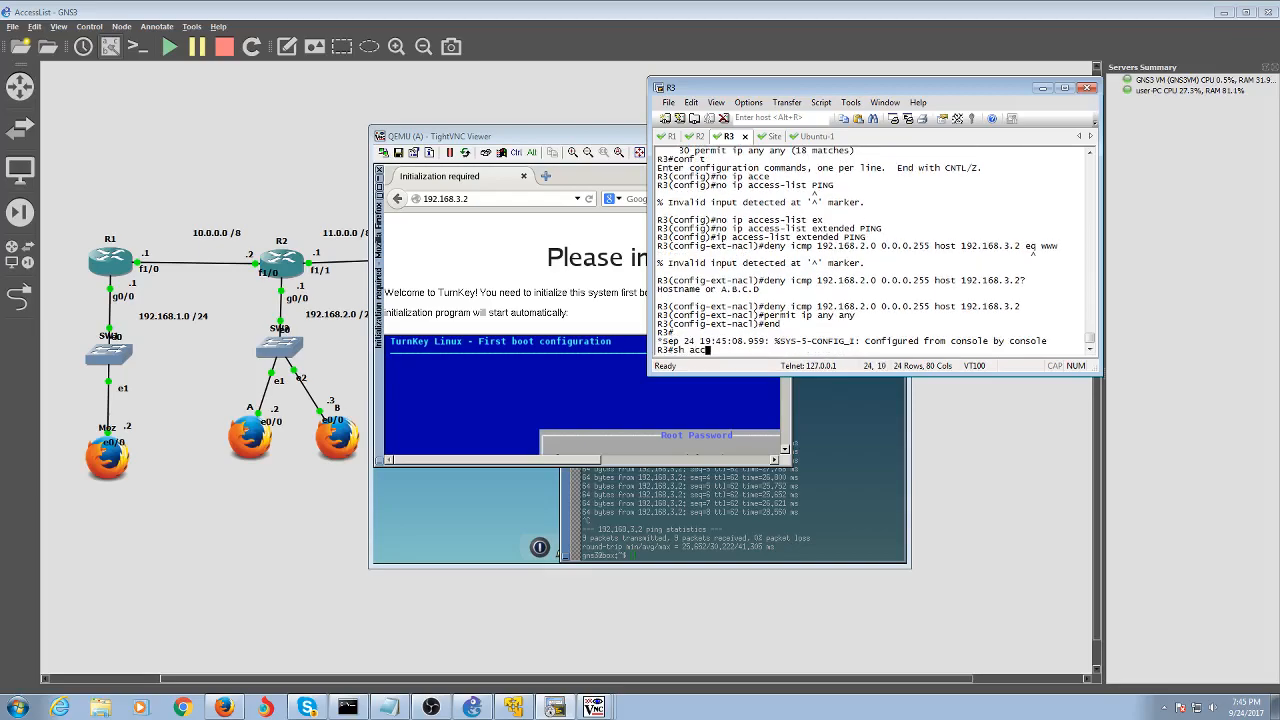
{"action": "key", "text": "Tab"}
{"action": "type", "text": "gr"}
{"action": "key", "text": "Tab"}
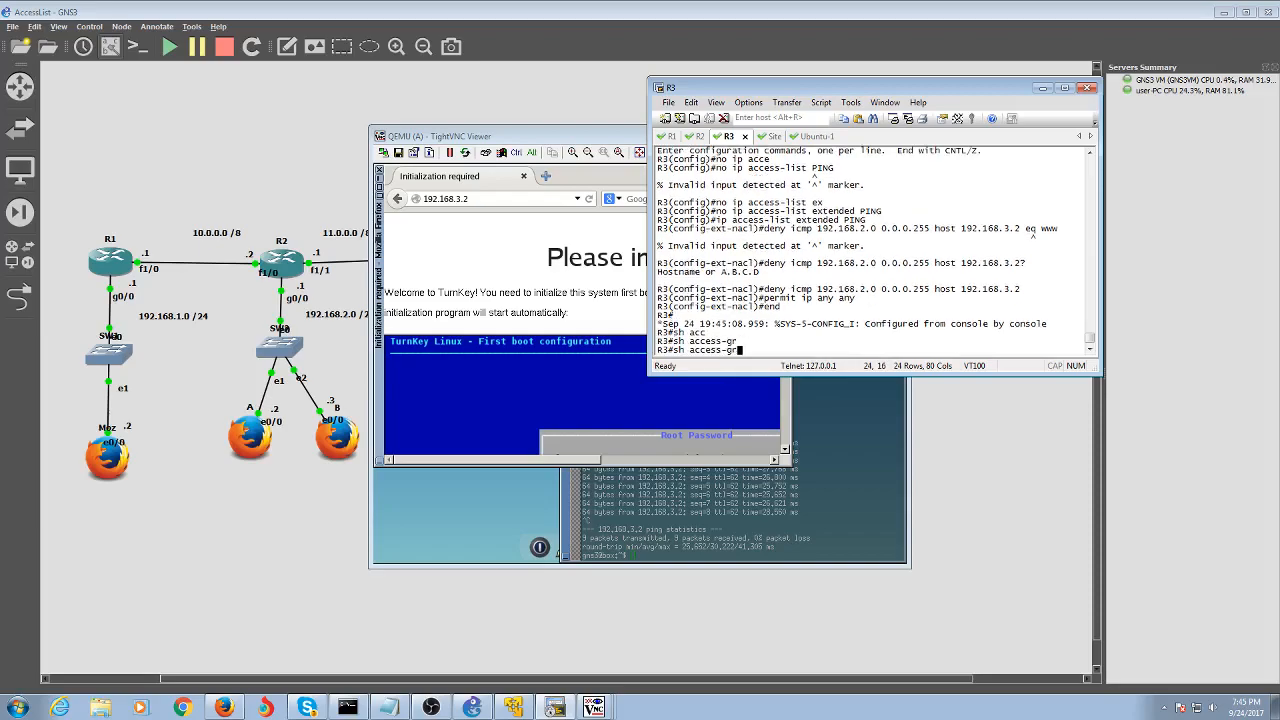
{"action": "key", "text": "BackSpace"}
{"action": "key", "text": "BackSpace"}
{"action": "key", "text": "BackSpace"}
{"action": "key", "text": "BackSpace"}
{"action": "key", "text": "BackSpace"}
{"action": "key", "text": "BackSpace"}
{"action": "key", "text": "BackSpace"}
{"action": "key", "text": "BackSpace"}
{"action": "type", "text": "run | s access"}
{"action": "key", "text": "Return"}
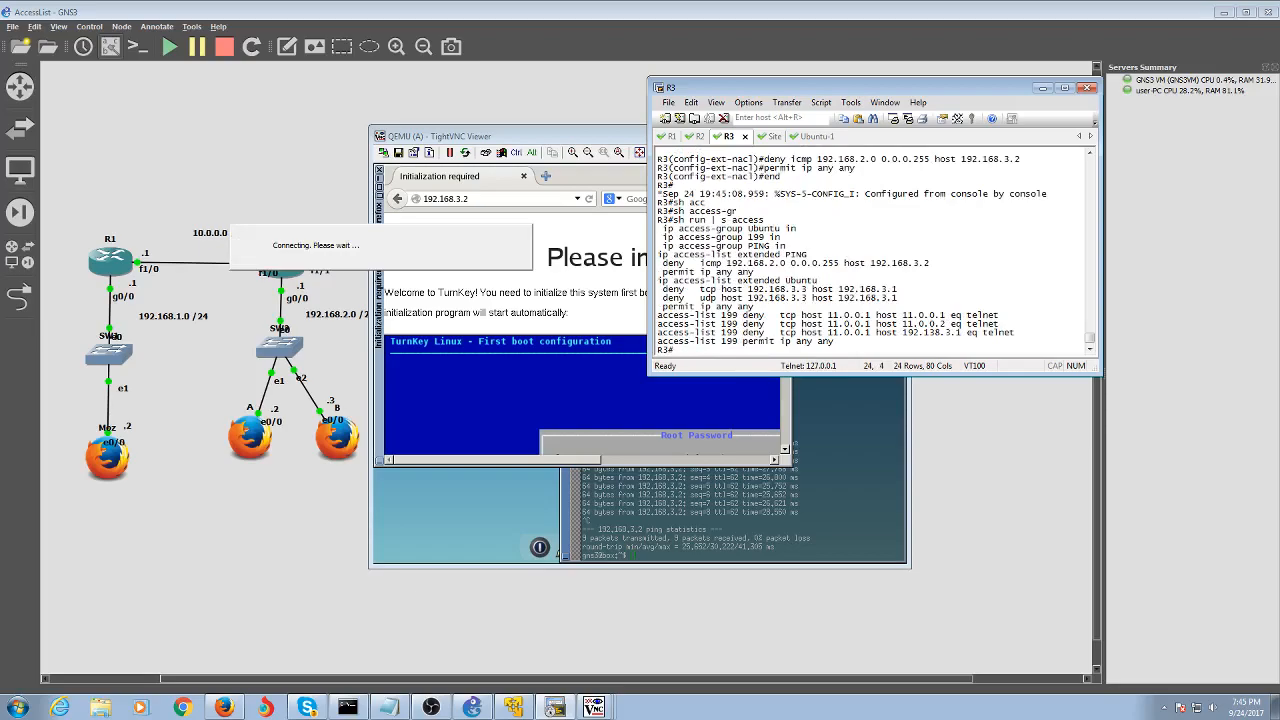
List the config from 'access' onward and mark FastEthernet1/1's PING inbound access-group
{"action": "key", "text": "Up"}
{"action": "key", "text": "BackSpace"}
{"action": "key", "text": "BackSpace"}
{"action": "key", "text": "BackSpace"}
{"action": "key", "text": "BackSpace"}
{"action": "key", "text": "BackSpace"}
{"action": "key", "text": "BackSpace"}
{"action": "key", "text": "BackSpace"}
{"action": "key", "text": "BackSpace"}
{"action": "type", "text": "b access"}
{"action": "key", "text": "Return"}
{"action": "key", "text": "Up"}
{"action": "type", "text": "gr"}
{"action": "key", "text": "Return"}
{"action": "key", "text": "Up"}
{"action": "type", "text": "o"}
{"action": "key", "text": "BackSpace"}
{"action": "key", "text": "BackSpace"}
{"action": "key", "text": "BackSpace"}
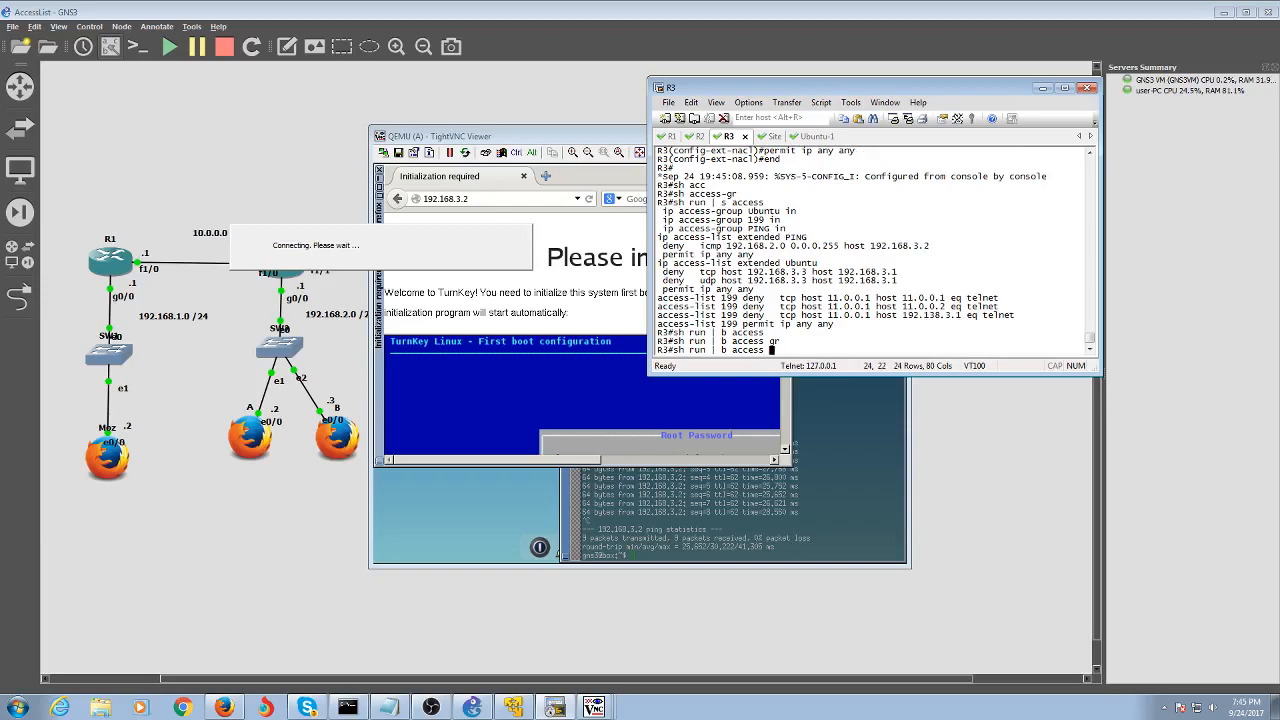
{"action": "key", "text": "Return"}
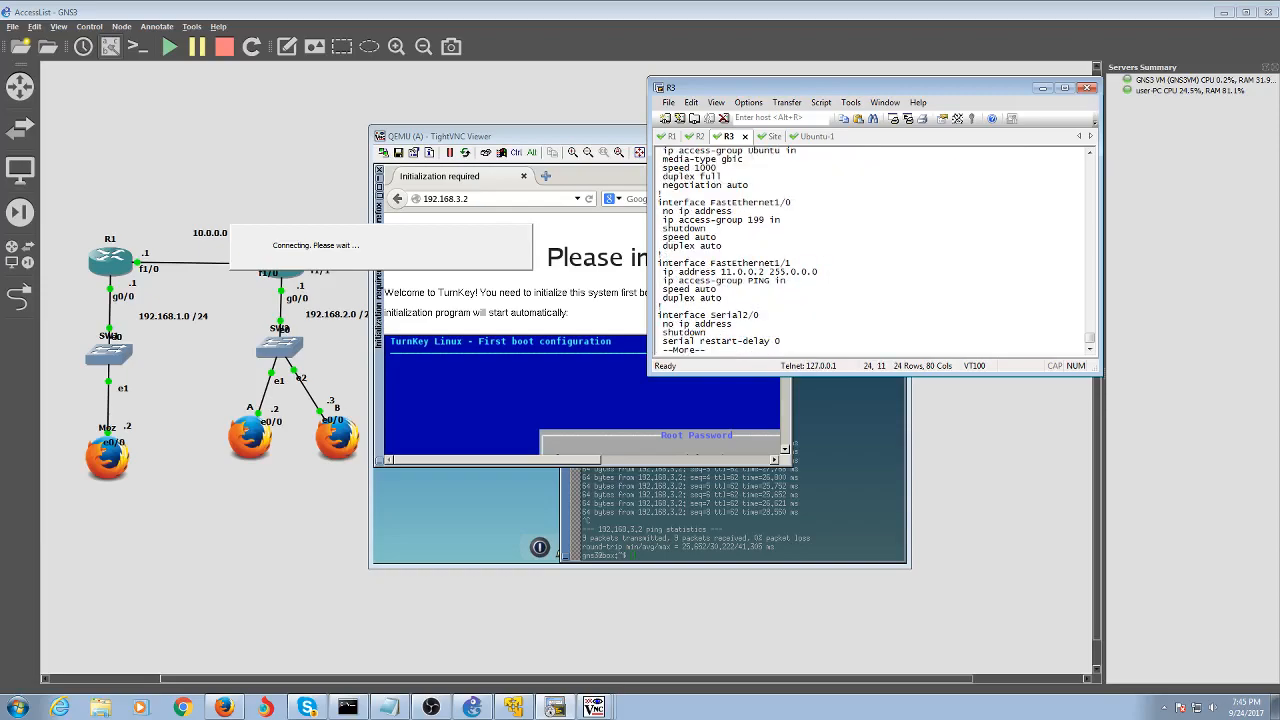
{"action": "key", "text": "Return"}
{"action": "key", "text": "Return"}
{"action": "key", "text": "Return"}
{"action": "key", "text": "Return"}
{"action": "key", "text": "Return"}
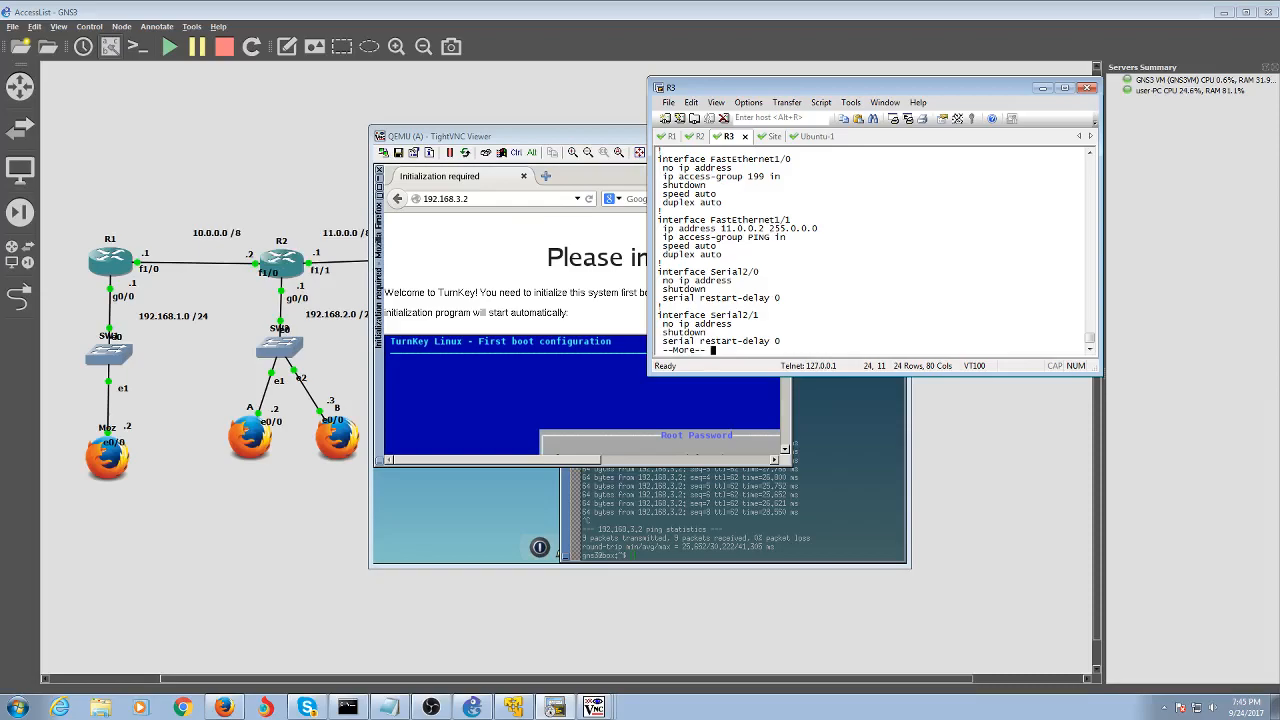
{"action": "left_click_drag", "start_coordinate": [774, 255], "coordinate": [660, 231]}
Rerun the ping from host A to 192.168.3.2, which gets no replies
{"action": "left_click", "coordinate": [824, 301]}
{"action": "left_click", "coordinate": [692, 498]}
{"action": "key", "text": "Up"}
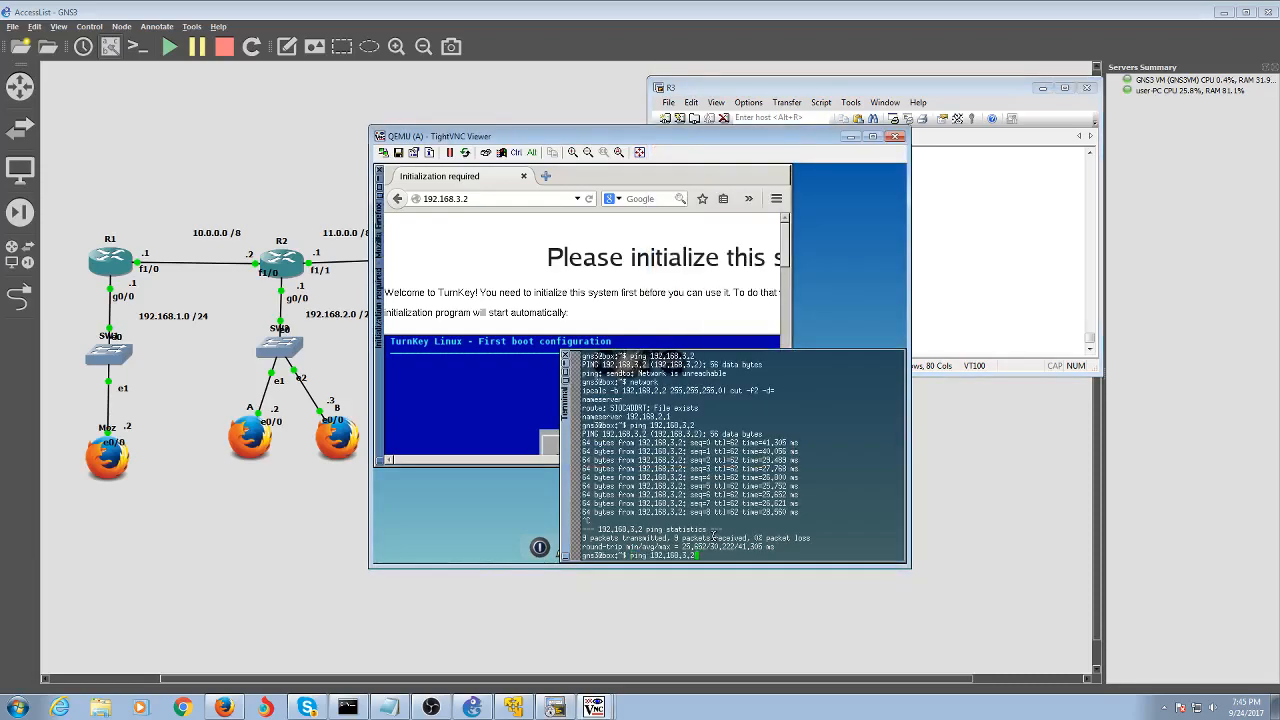
{"action": "key", "text": "Return"}
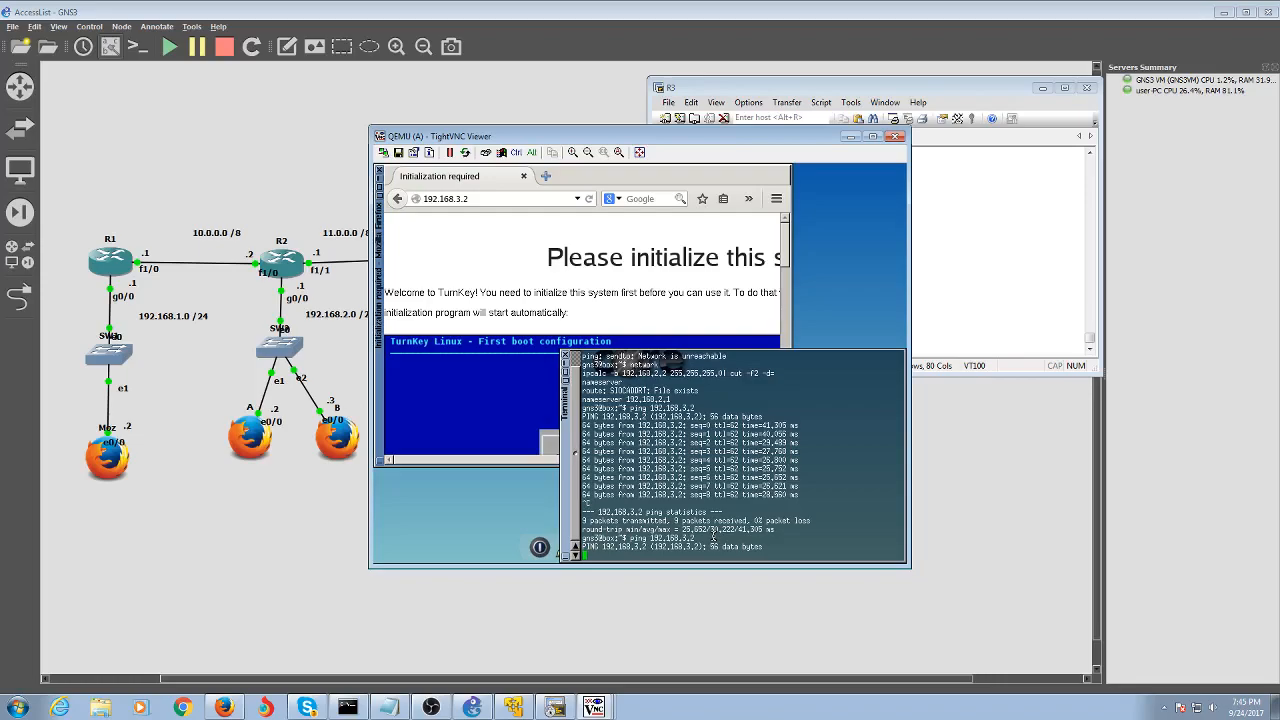
{"action": "left_click_drag", "start_coordinate": [713, 537], "coordinate": [711, 555]}
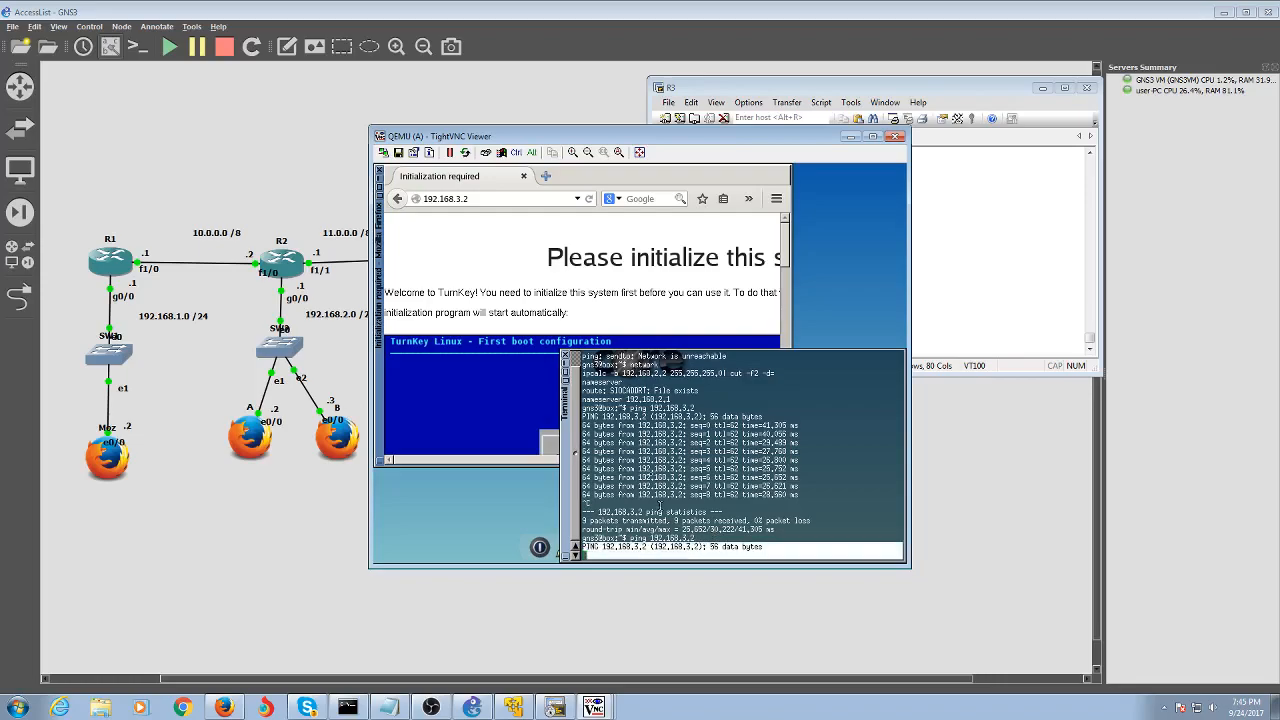
Load 192.168.3.2 in a new Firefox window on host A, confirming the page still works
{"action": "left_click", "coordinate": [525, 177]}
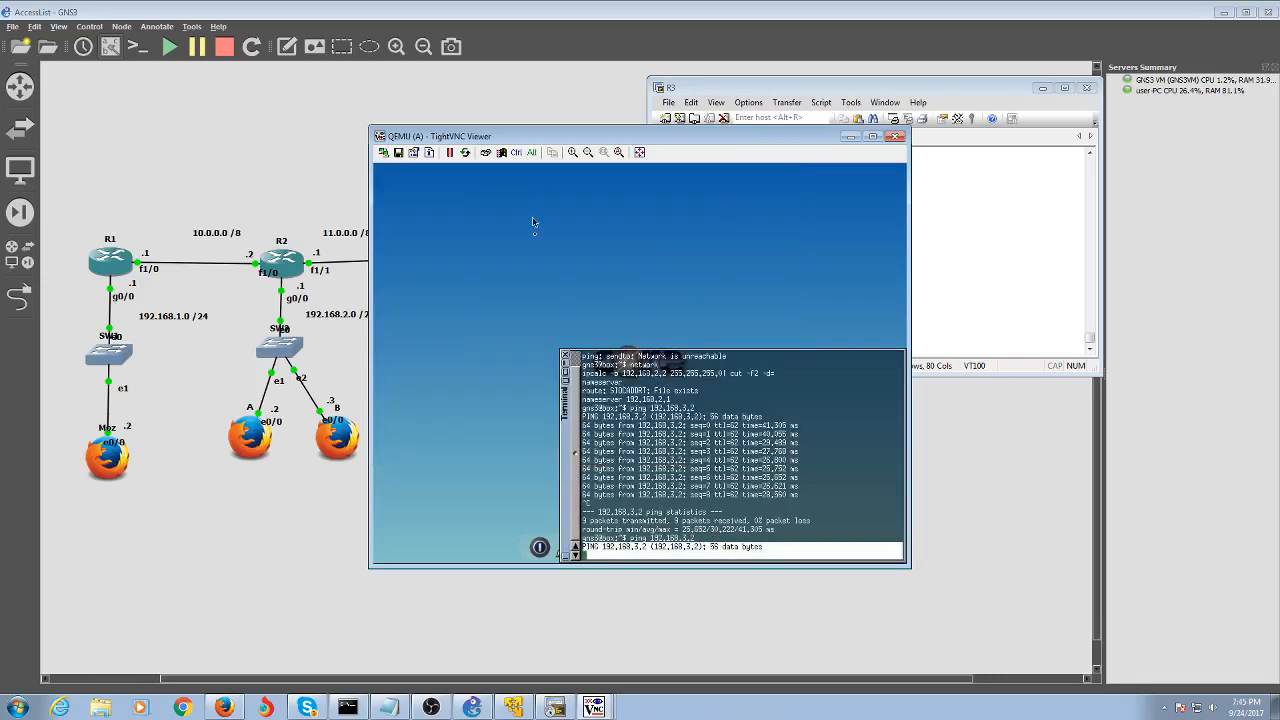
{"action": "left_click", "coordinate": [566, 364]}
{"action": "left_click", "coordinate": [739, 546]}
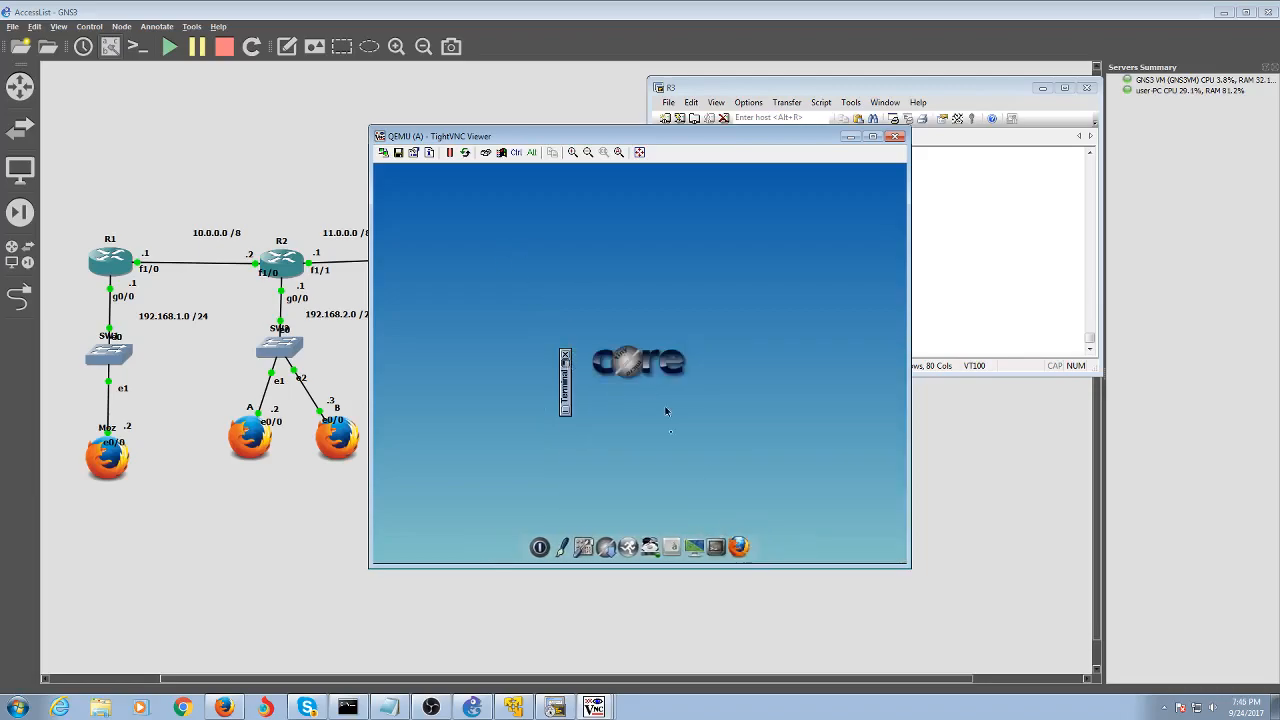
{"action": "left_click", "coordinate": [502, 204]}
{"action": "type", "text": "ping"}
{"action": "key", "text": "BackSpace"}
{"action": "key", "text": "BackSpace"}
{"action": "key", "text": "BackSpace"}
{"action": "type", "text": "192.168"}
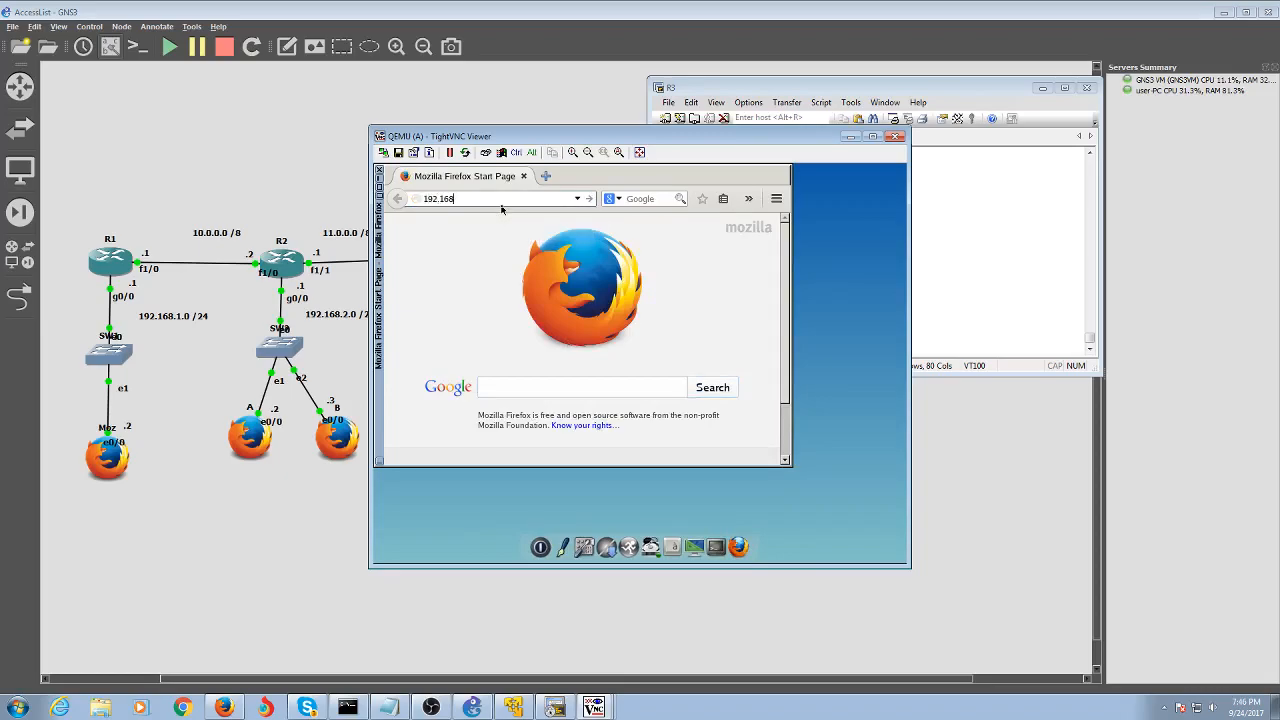
{"action": "type", "text": ".3.2"}
{"action": "key", "text": "Return"}
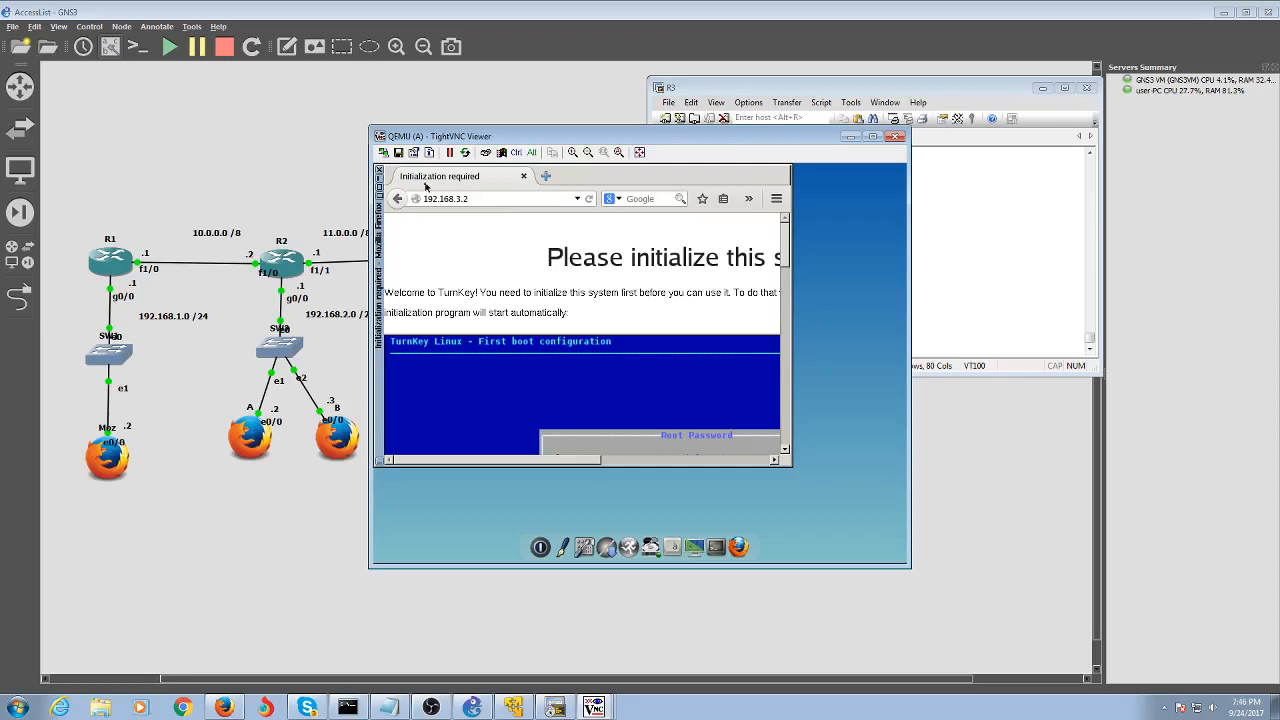
{"action": "left_click", "coordinate": [849, 136]}
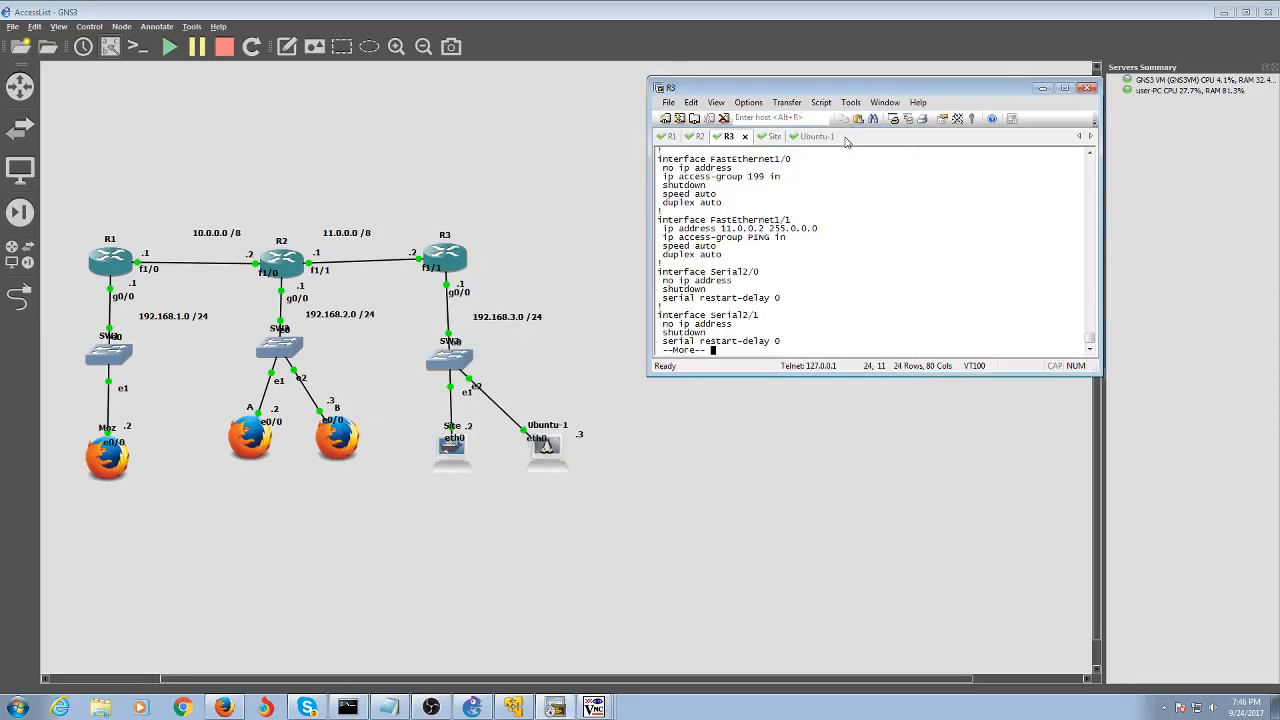
Page through the rest of R3's configuration and select the whole topology
{"action": "key", "text": "Return"}
{"action": "key", "text": "Return"}
{"action": "key", "text": "Return"}
{"action": "key", "text": "Return"}
{"action": "key", "text": "Return"}
{"action": "key", "text": "Return"}
{"action": "key", "text": "Return"}
{"action": "key", "text": "Return"}
{"action": "key", "text": "Return"}
{"action": "key", "text": "Return"}
{"action": "key", "text": "Return"}
{"action": "key", "text": "Return"}
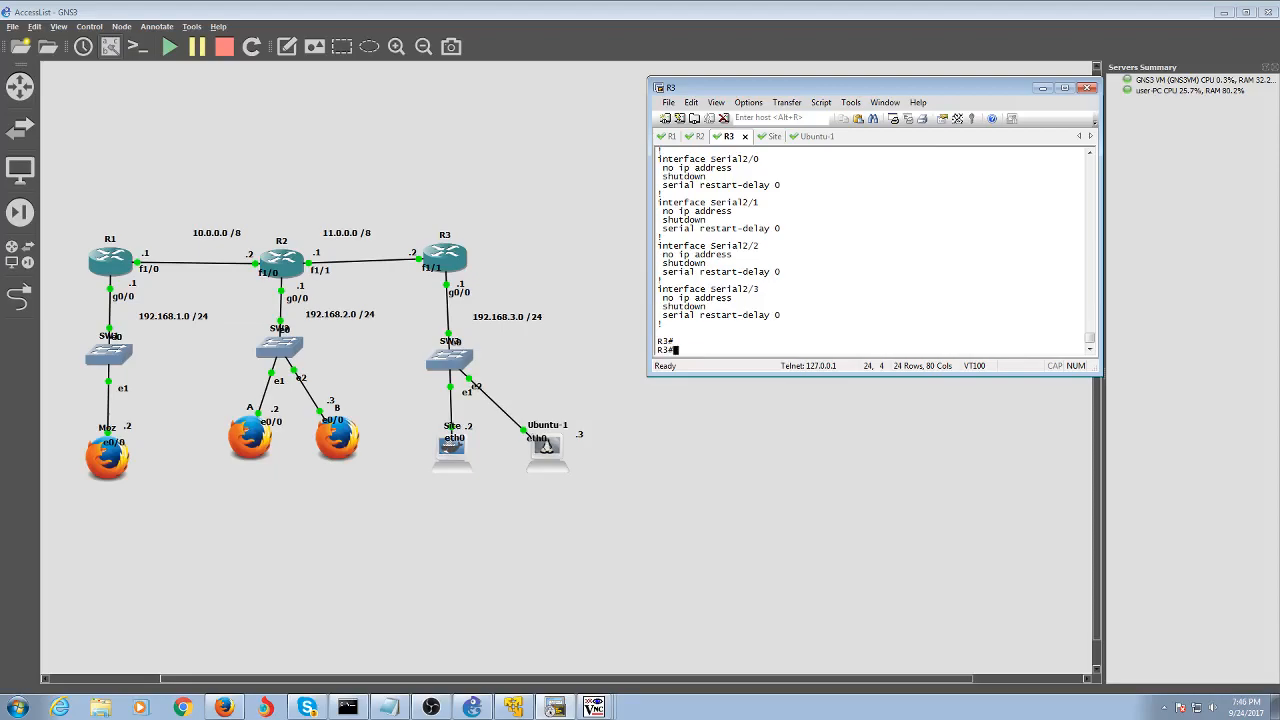
{"action": "left_click_drag", "start_coordinate": [540, 186], "coordinate": [64, 516]}
{"action": "left_click", "coordinate": [625, 297]}
{"action": "left_click_drag", "start_coordinate": [656, 197], "coordinate": [68, 522]}
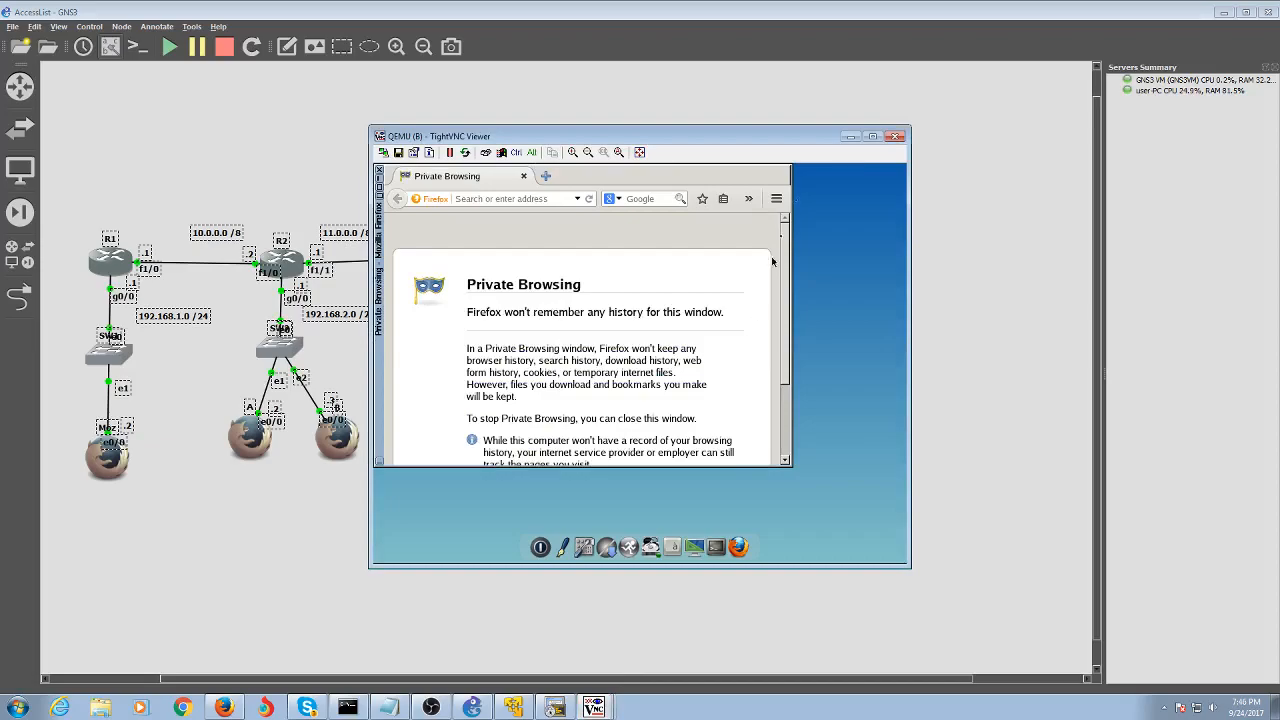
Minimize the QEMU host A and B desktop windows to reveal the topology, then bring up OBS Studio
{"action": "left_click", "coordinate": [848, 137]}
{"action": "left_click", "coordinate": [848, 137]}
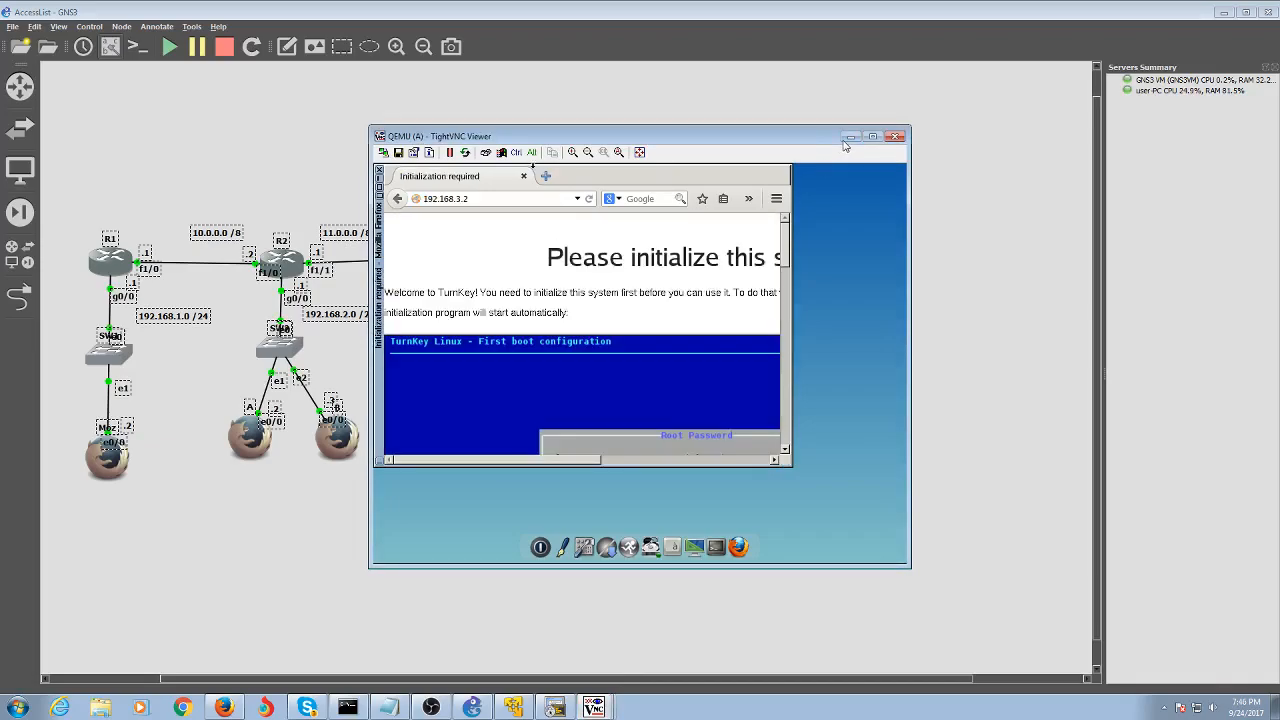
{"action": "left_click", "coordinate": [848, 137]}
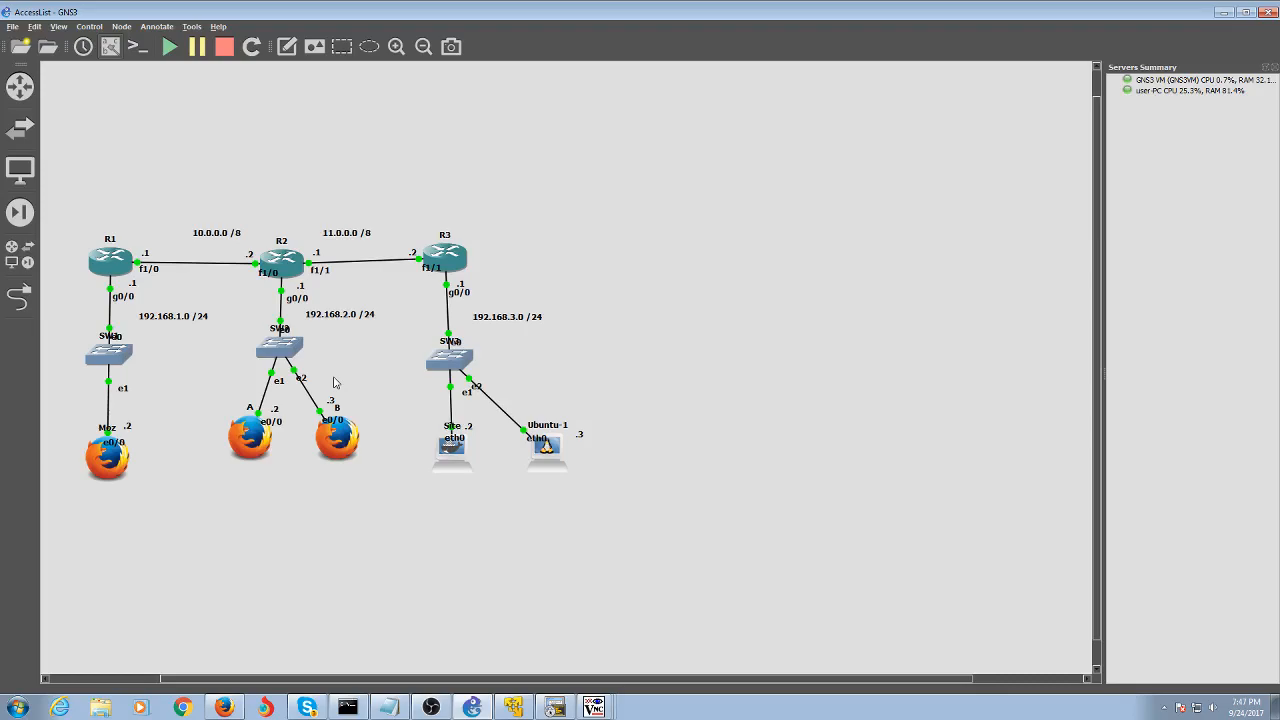
{"action": "left_click", "coordinate": [431, 707]}
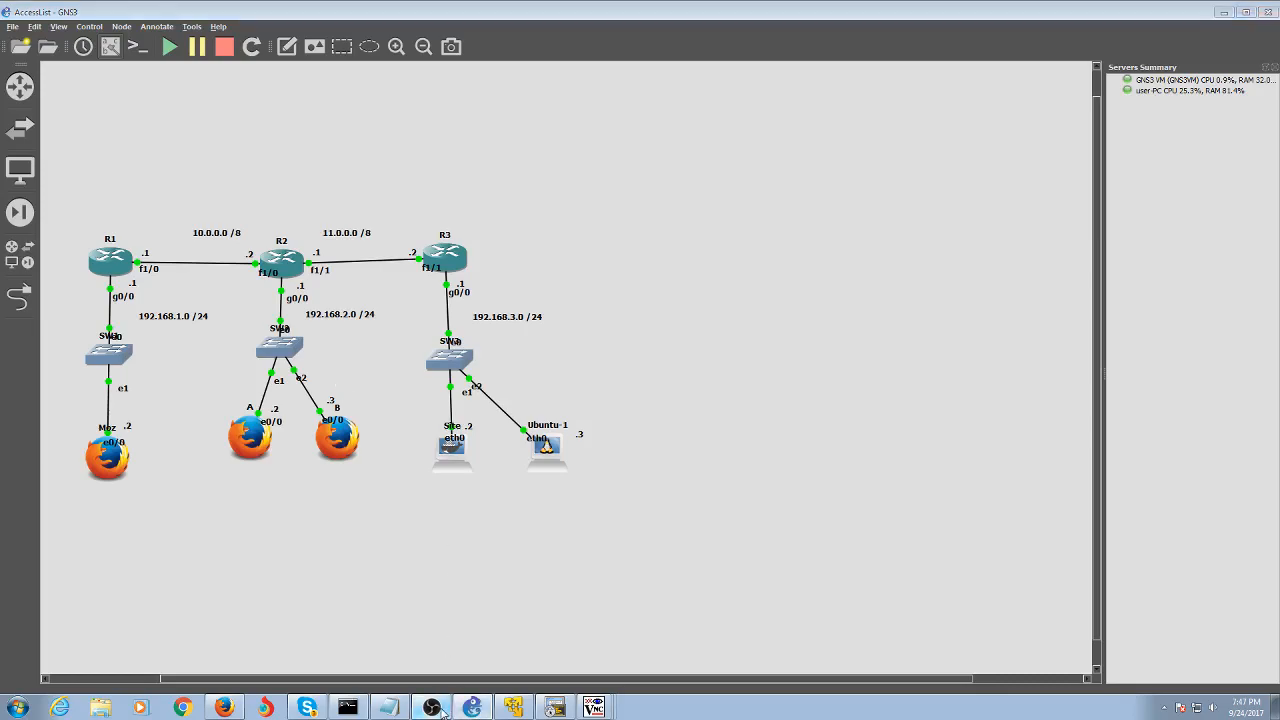